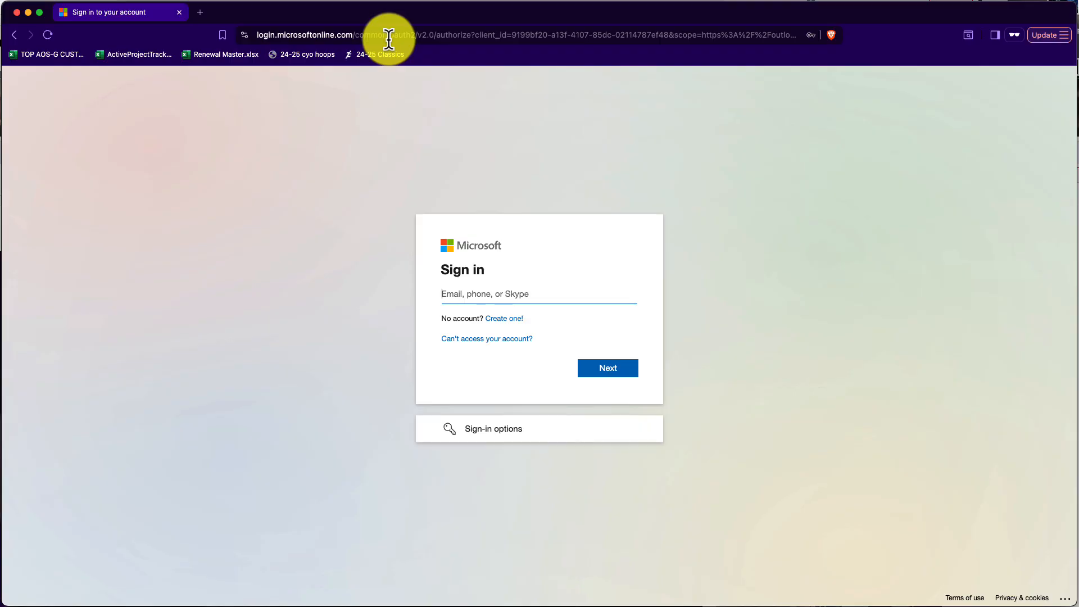
- Enter the saved training account's email address on the Microsoft sign-in page and continue to the password prompt
{"action": "left_click", "coordinate": [483, 294]}
{"action": "type", "text": "bre"}
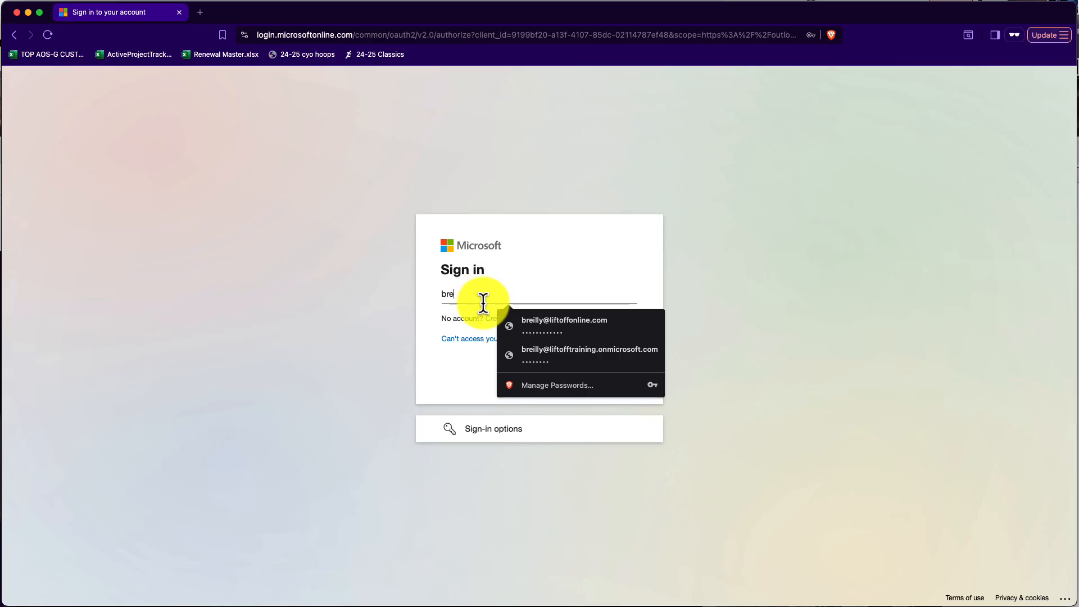
{"action": "left_click", "coordinate": [568, 357]}
{"action": "left_click", "coordinate": [605, 369]}
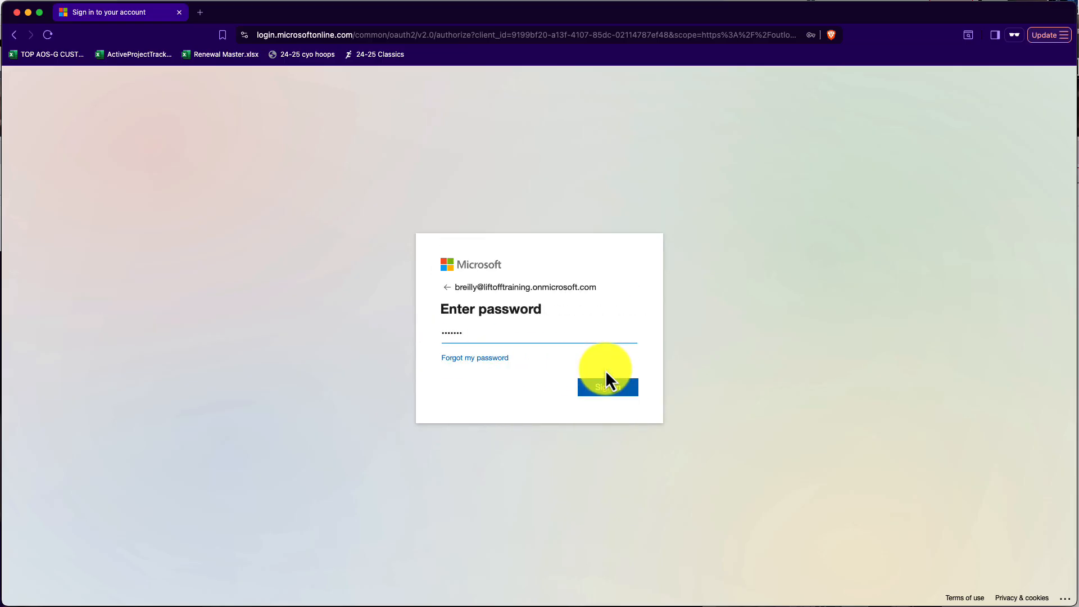
- Replace the prefilled password with the correct account password and complete the sign-in to the mailbox
{"action": "key", "text": "BackSpace"}
{"action": "key", "text": "BackSpace"}
{"action": "key", "text": "BackSpace"}
{"action": "key", "text": "BackSpace"}
{"action": "key", "text": "BackSpace"}
{"action": "key", "text": "BackSpace"}
{"action": "key", "text": "BackSpace"}
{"action": "type", "text": "•••••••••••••"}
{"action": "left_click", "coordinate": [604, 387]}
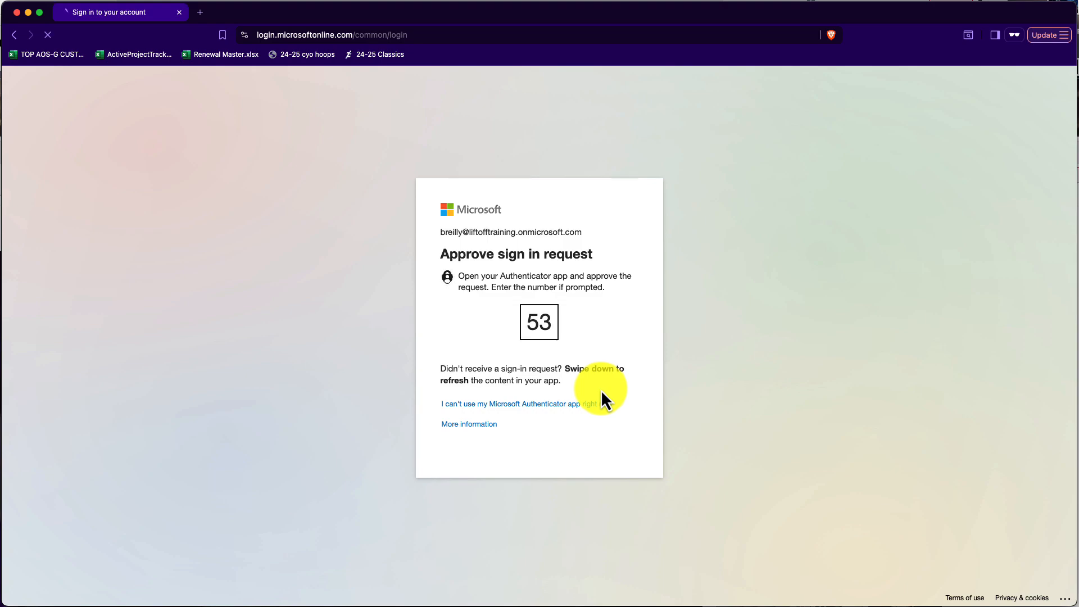
{"action": "left_click", "coordinate": [610, 398]}
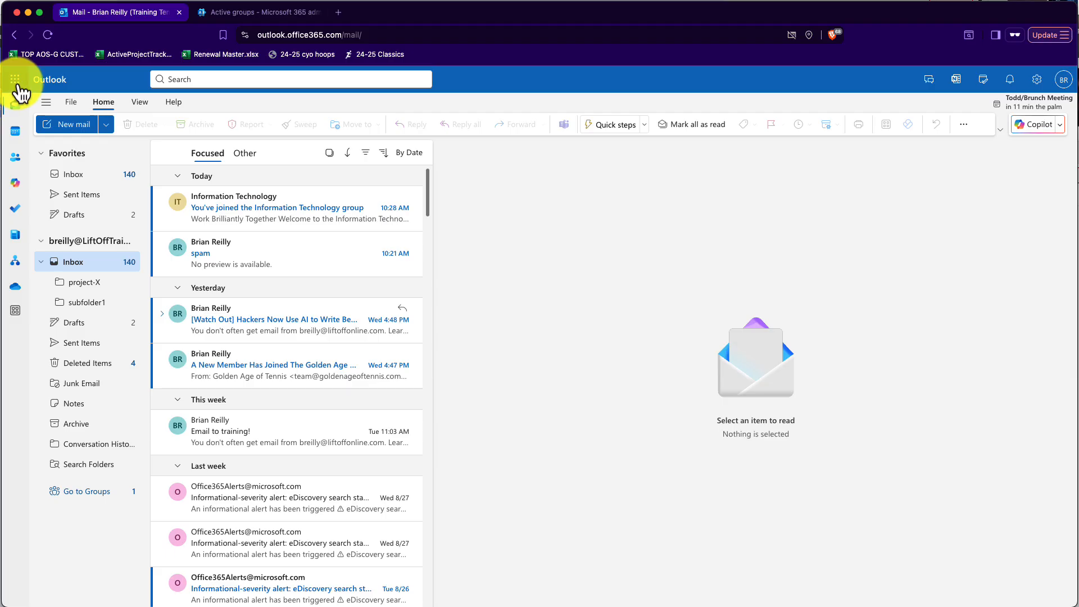
- Look over the Microsoft 365 apps available from the app launcher and close the list
{"action": "left_click", "coordinate": [16, 82]}
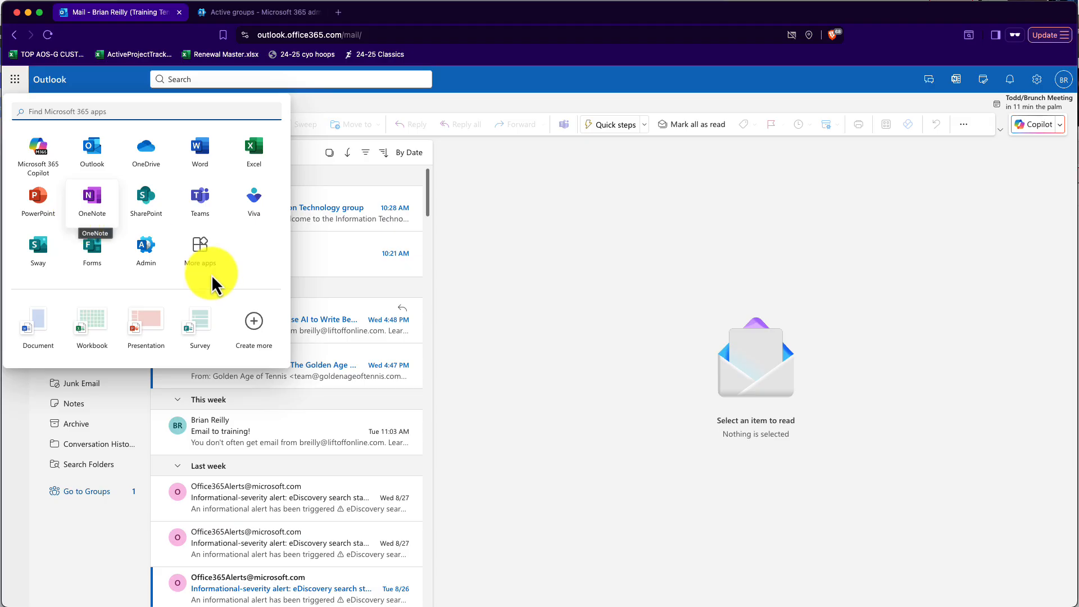
{"action": "left_click", "coordinate": [539, 273]}
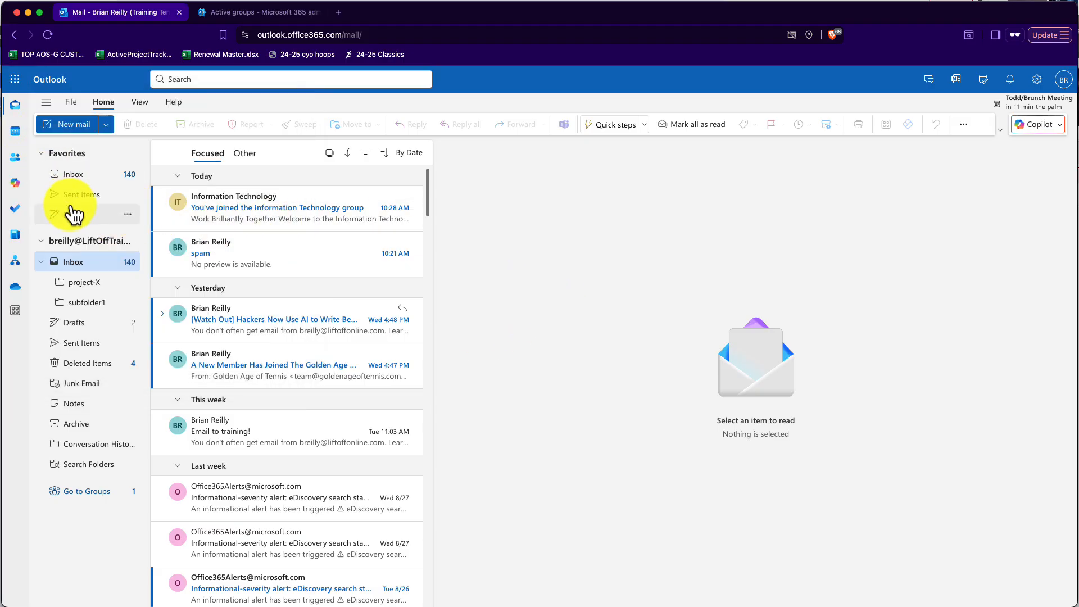
- Create a new subfolder named MS Alerts under the main mailbox's Inbox
{"action": "left_click", "coordinate": [85, 264]}
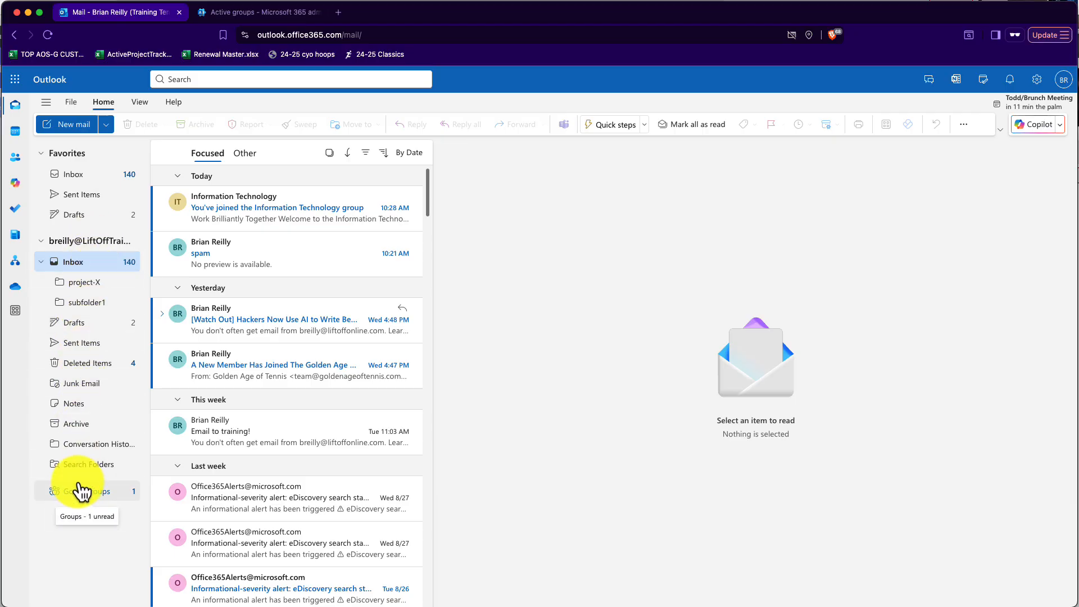
{"action": "right_click", "coordinate": [83, 268]}
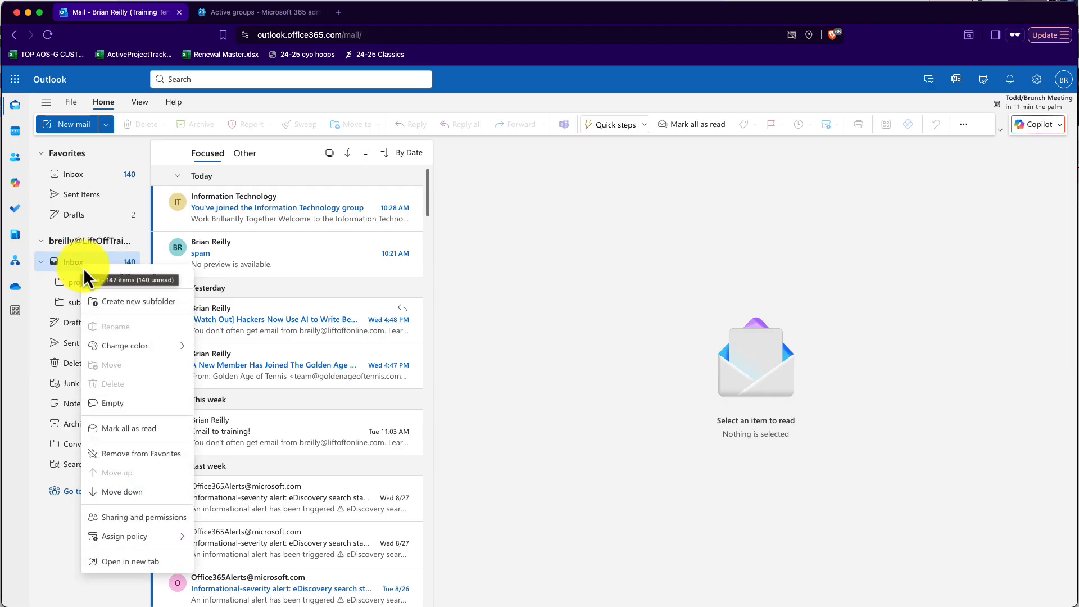
{"action": "left_click", "coordinate": [130, 315]}
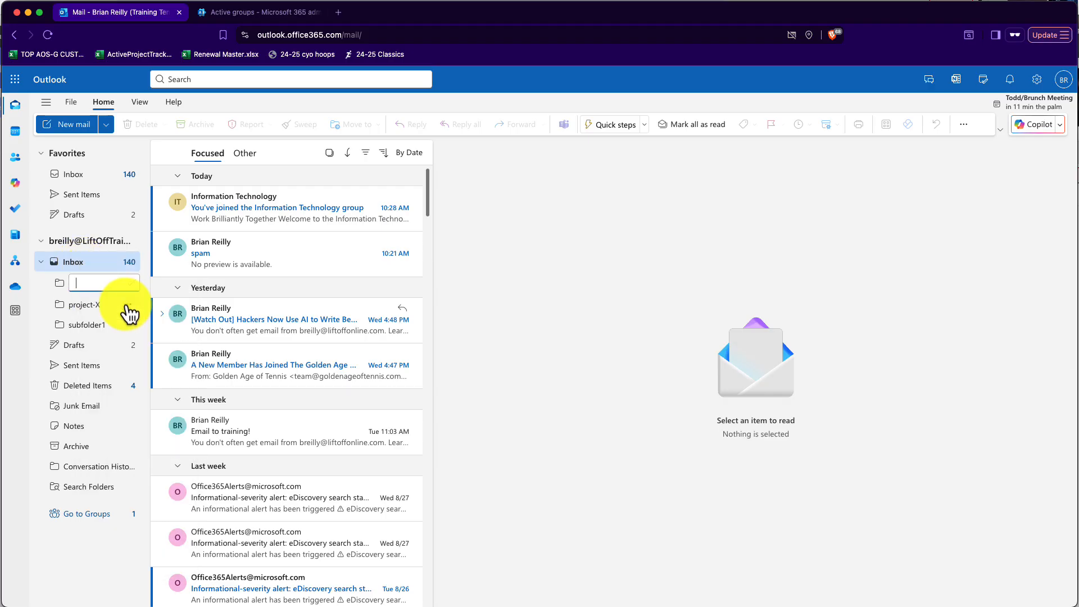
{"action": "type", "text": "MS Alerts"}
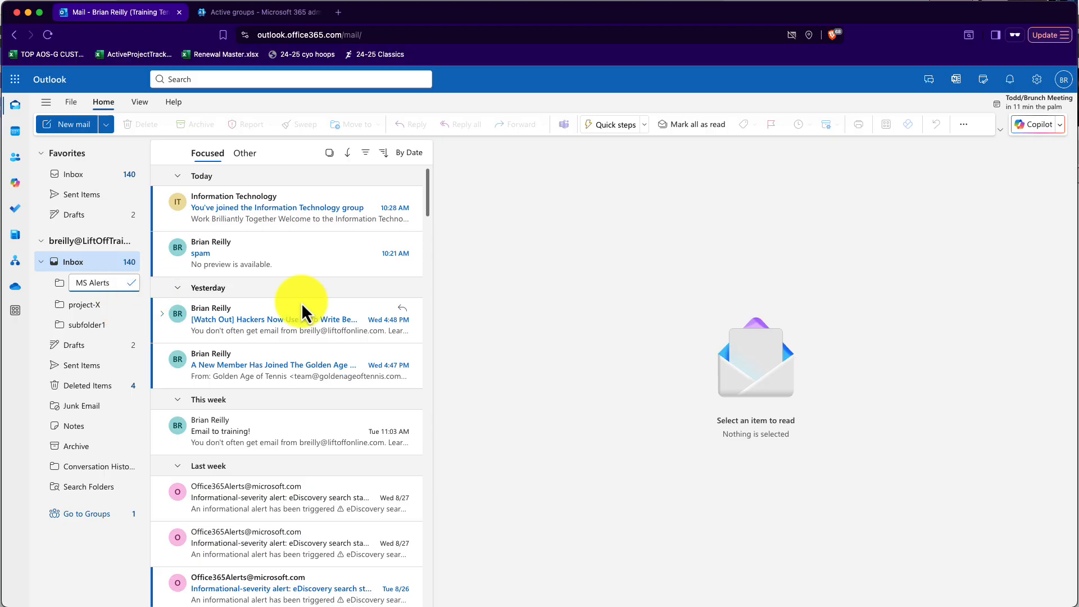
{"action": "left_click", "coordinate": [534, 303]}
- Move two Office365Alerts informational-severity emails from last week into the MS Alerts folder
{"action": "left_click", "coordinate": [265, 503]}
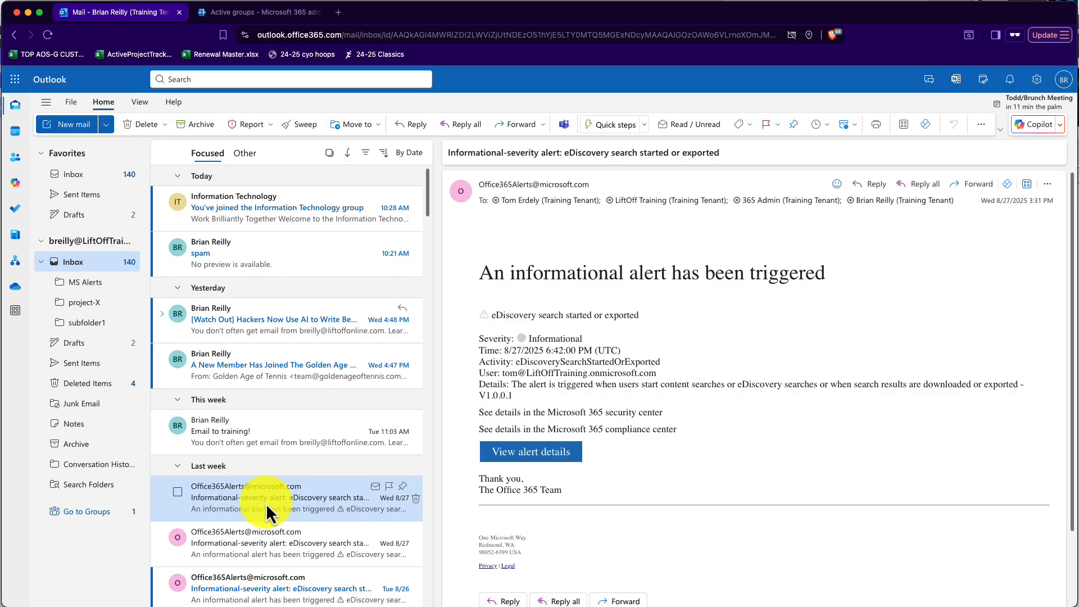
{"action": "left_click_drag", "start_coordinate": [265, 503], "coordinate": [78, 287]}
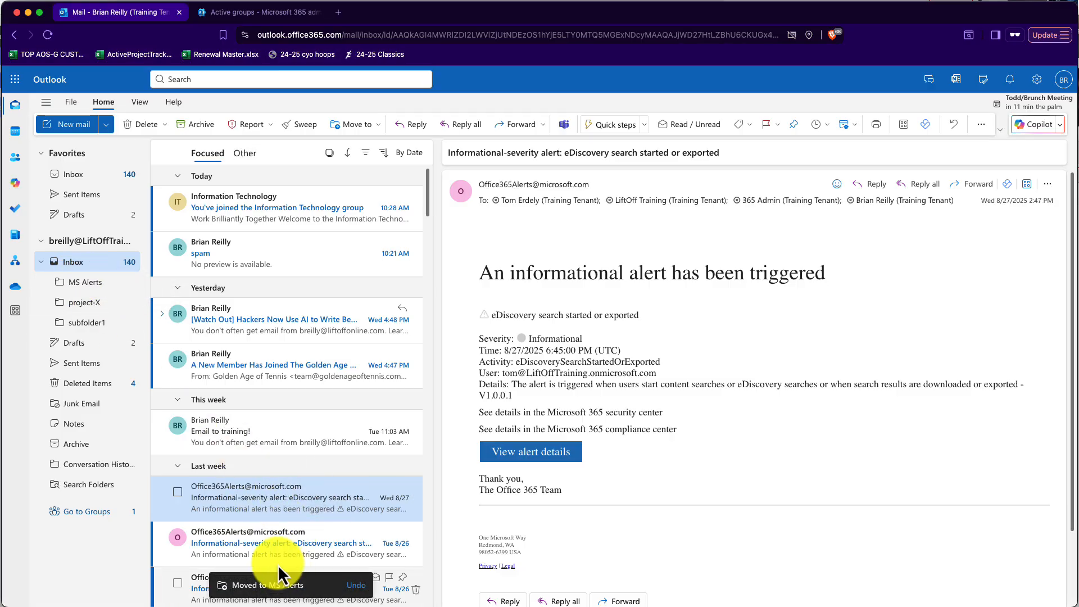
{"action": "left_click_drag", "start_coordinate": [261, 548], "coordinate": [75, 279]}
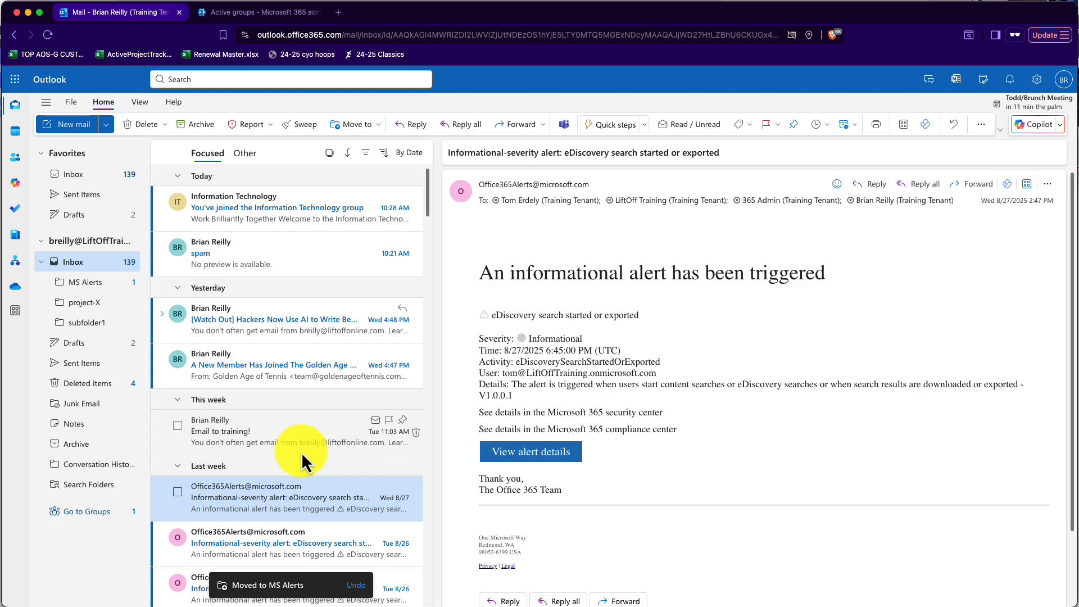
- Start a new email, pop the draft out into its own window and enlarge that window
{"action": "left_click", "coordinate": [76, 125]}
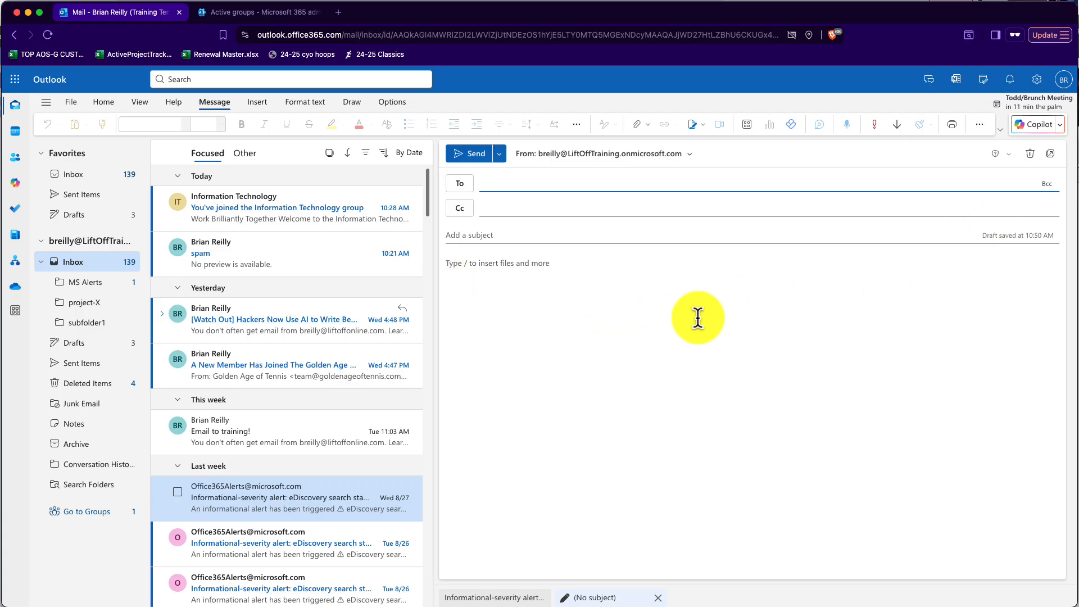
{"action": "left_click", "coordinate": [1053, 155]}
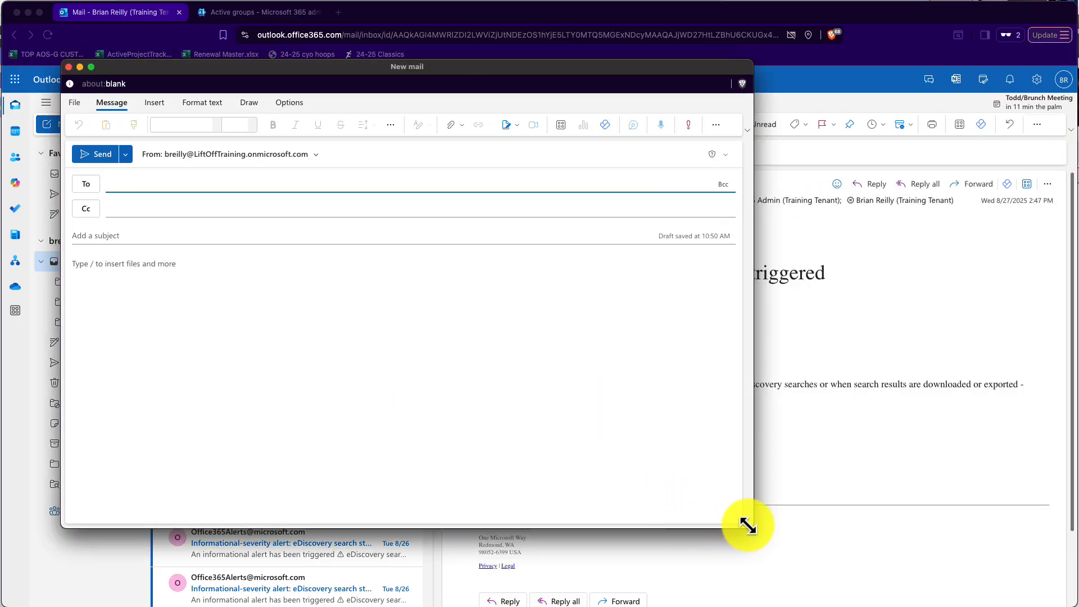
{"action": "left_click_drag", "start_coordinate": [752, 527], "coordinate": [982, 554]}
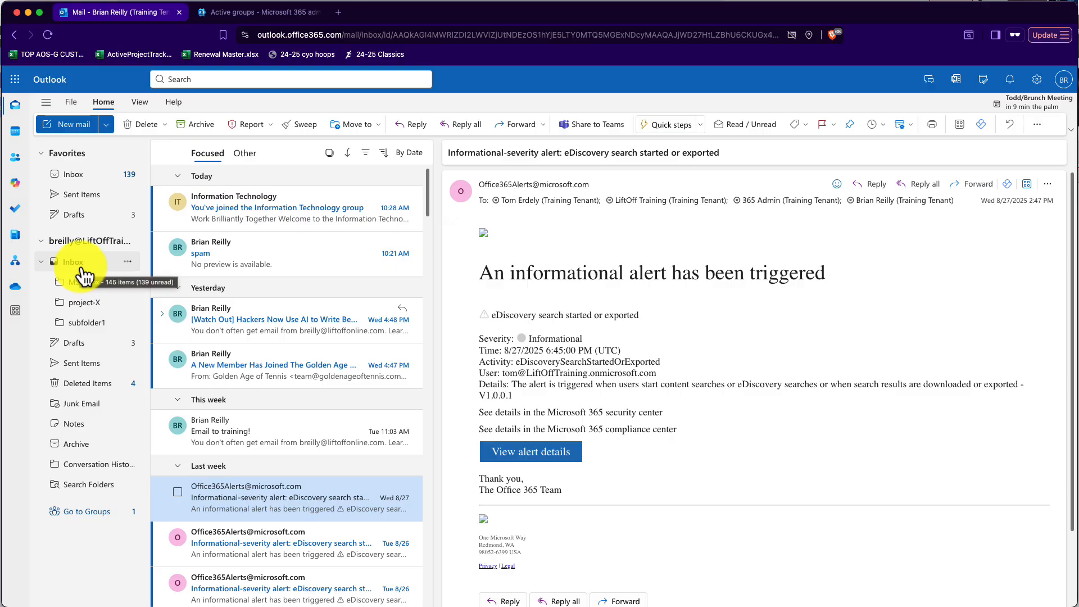
- Add the shared mailbox Old Employee (Shared) to the account and close the settings
{"action": "right_click", "coordinate": [82, 243]}
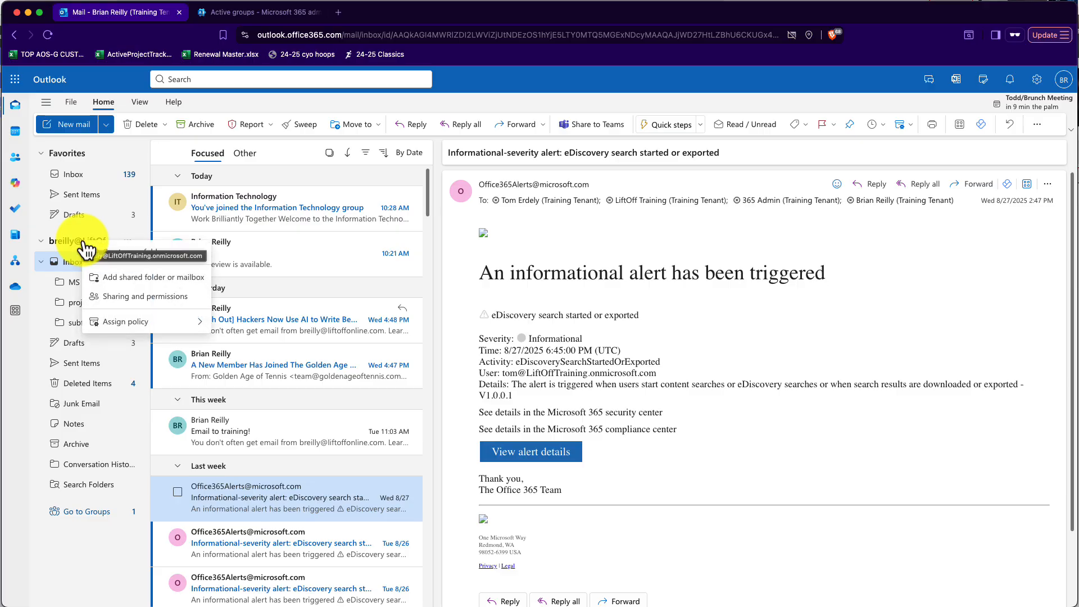
{"action": "left_click", "coordinate": [139, 280]}
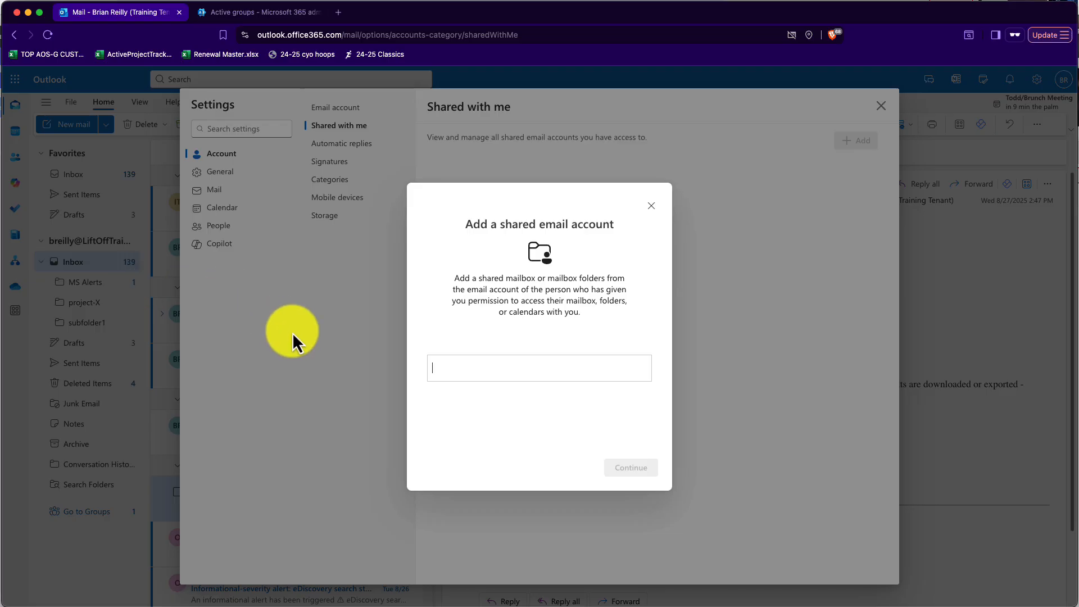
{"action": "type", "text": "old"}
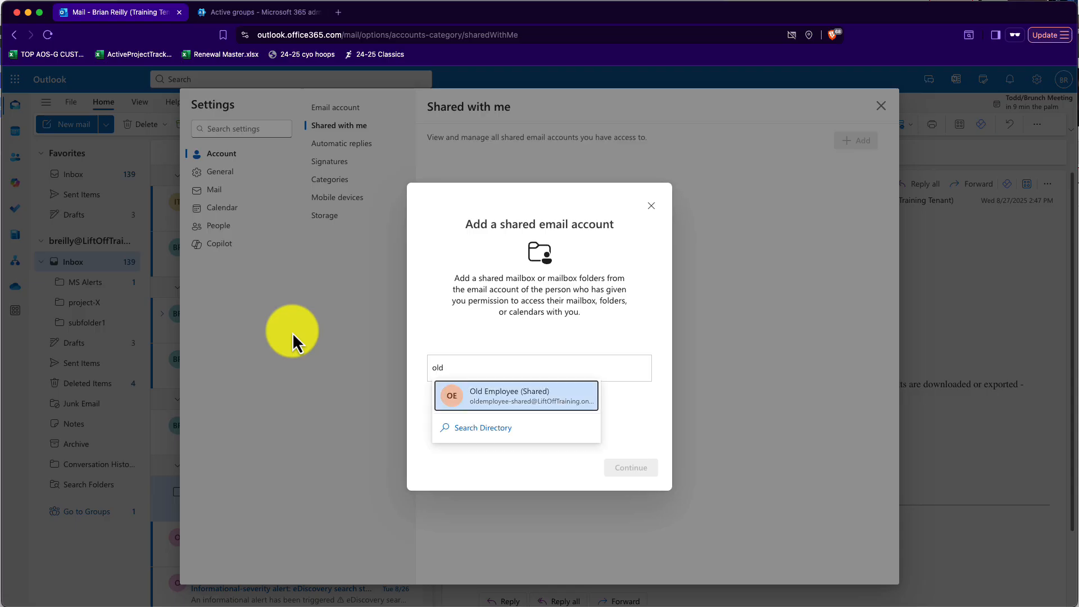
{"action": "left_click", "coordinate": [527, 400]}
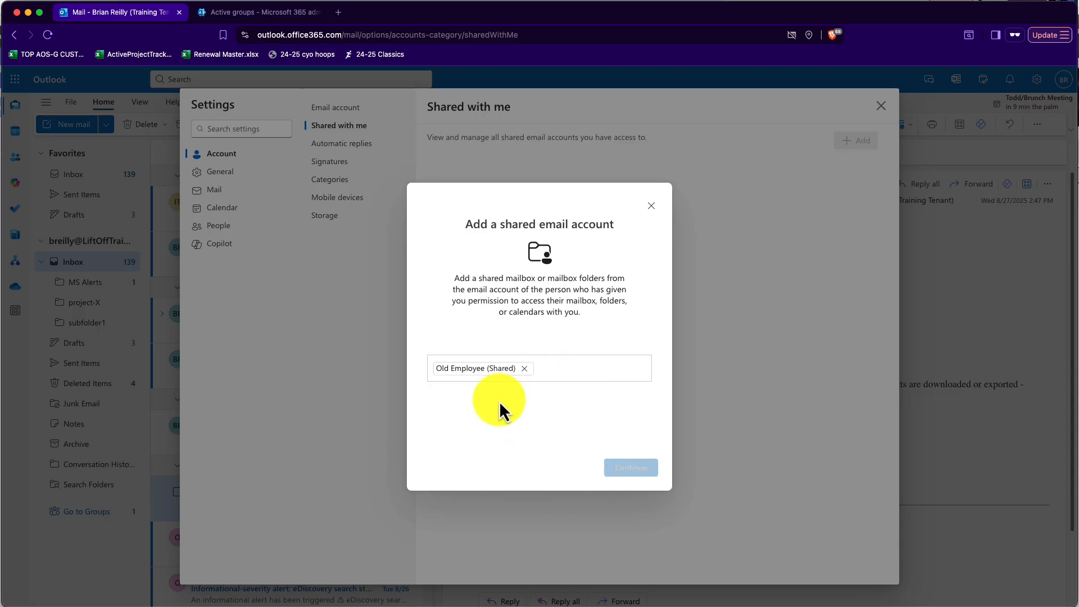
{"action": "left_click", "coordinate": [631, 469]}
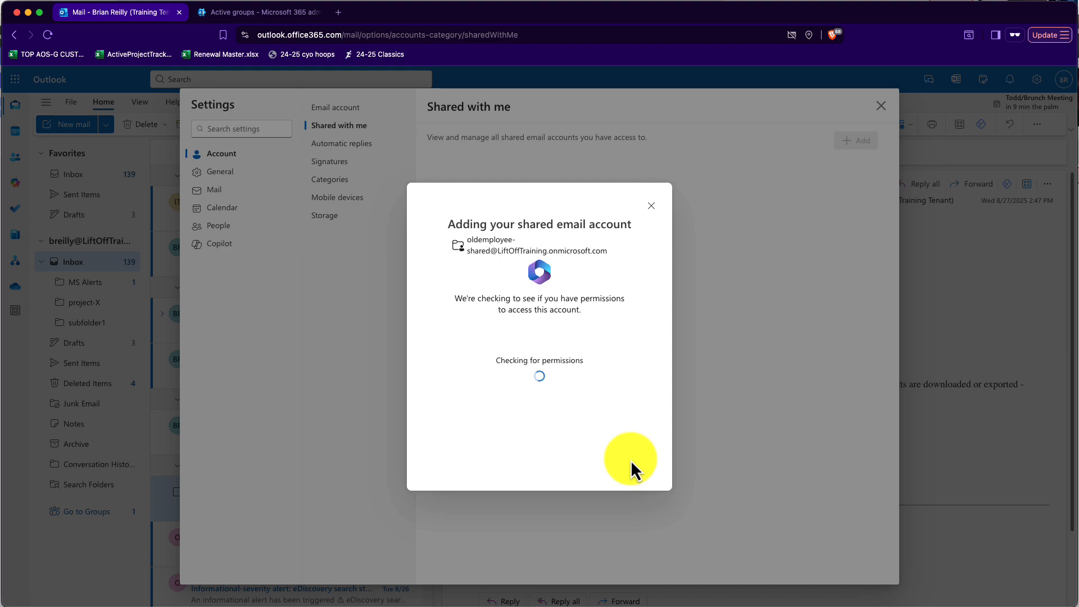
{"action": "left_click", "coordinate": [638, 475]}
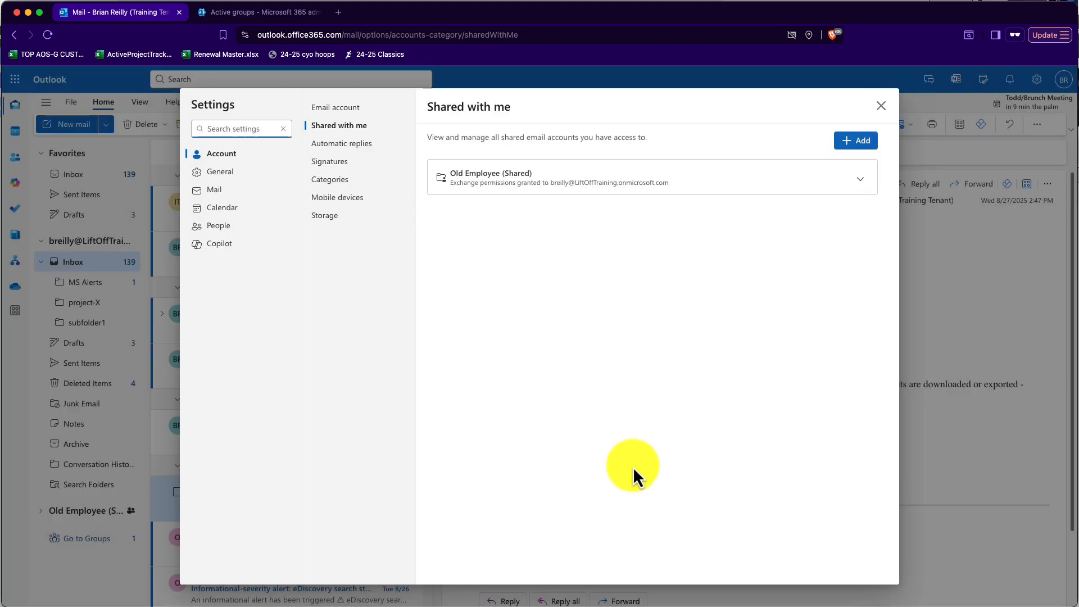
{"action": "left_click", "coordinate": [881, 107]}
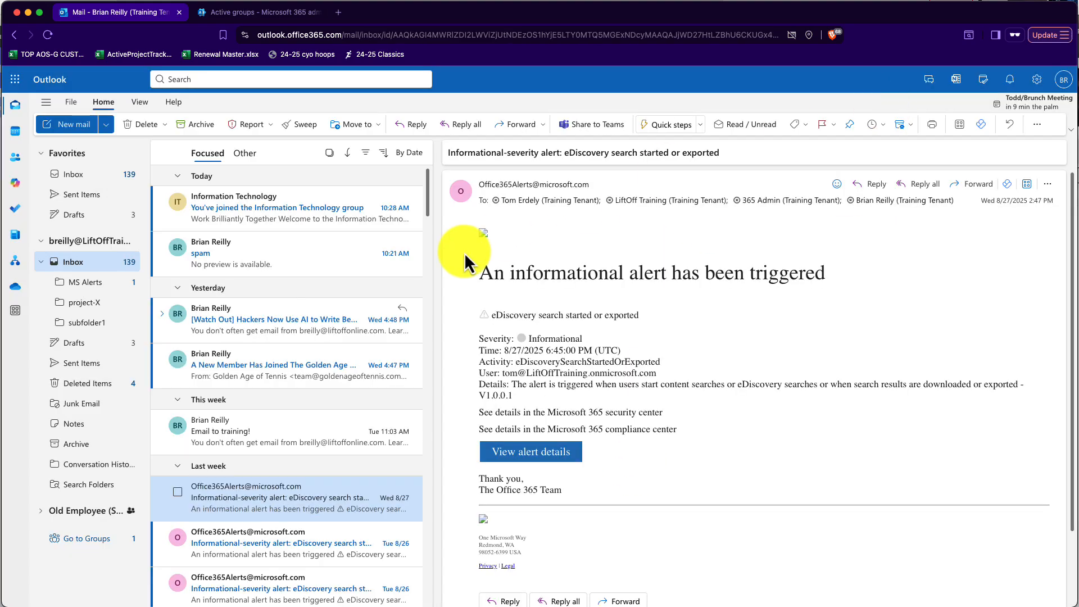
- Expand the Old Employee shared mailbox, view its Inbox and collapse the mailbox again
{"action": "left_click", "coordinate": [44, 511]}
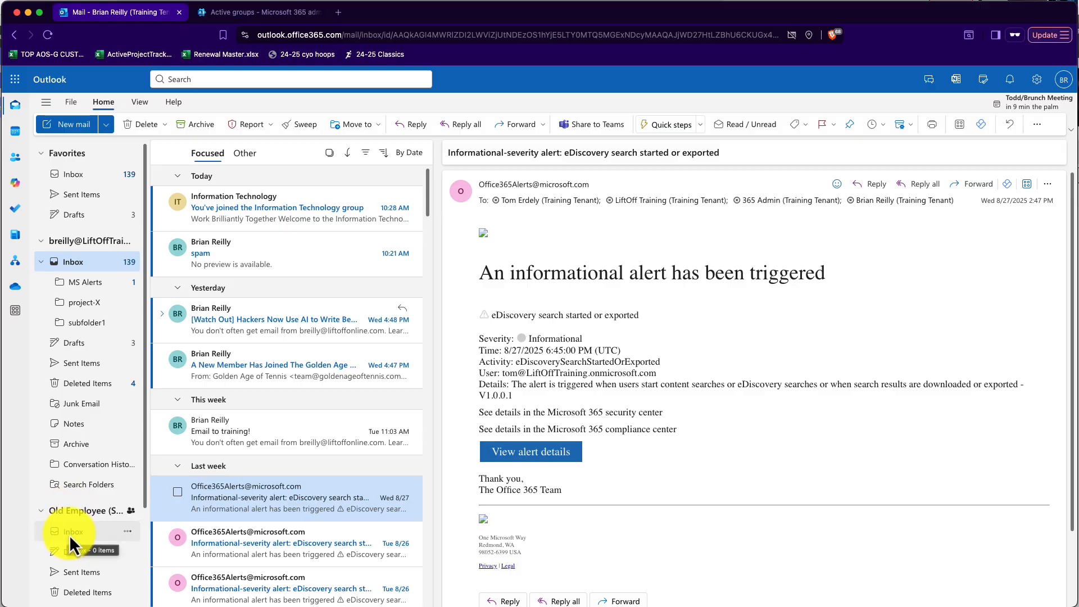
{"action": "left_click", "coordinate": [69, 534]}
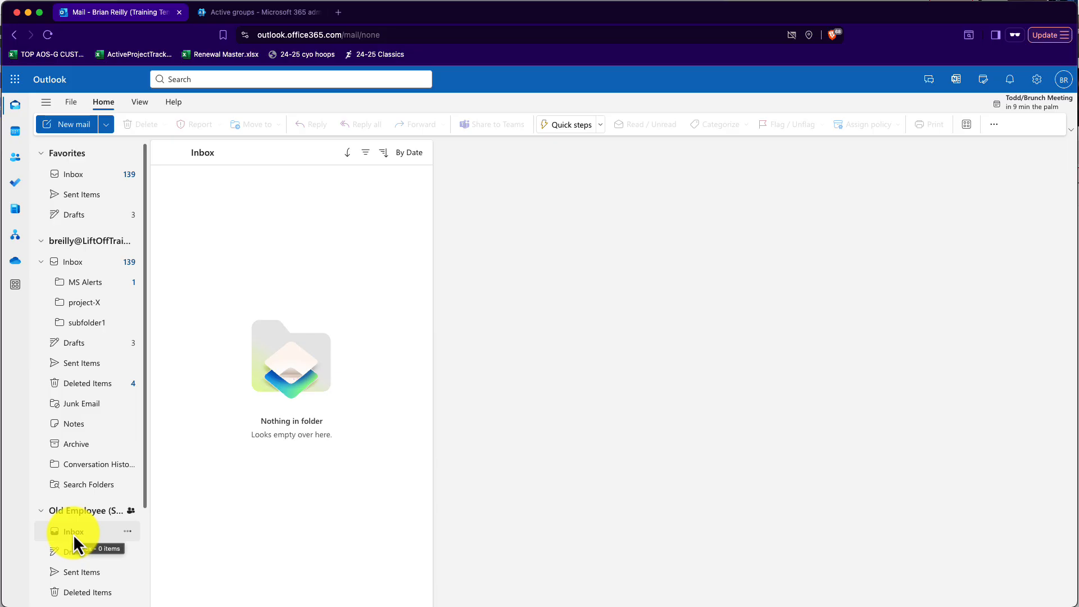
{"action": "left_click", "coordinate": [41, 511]}
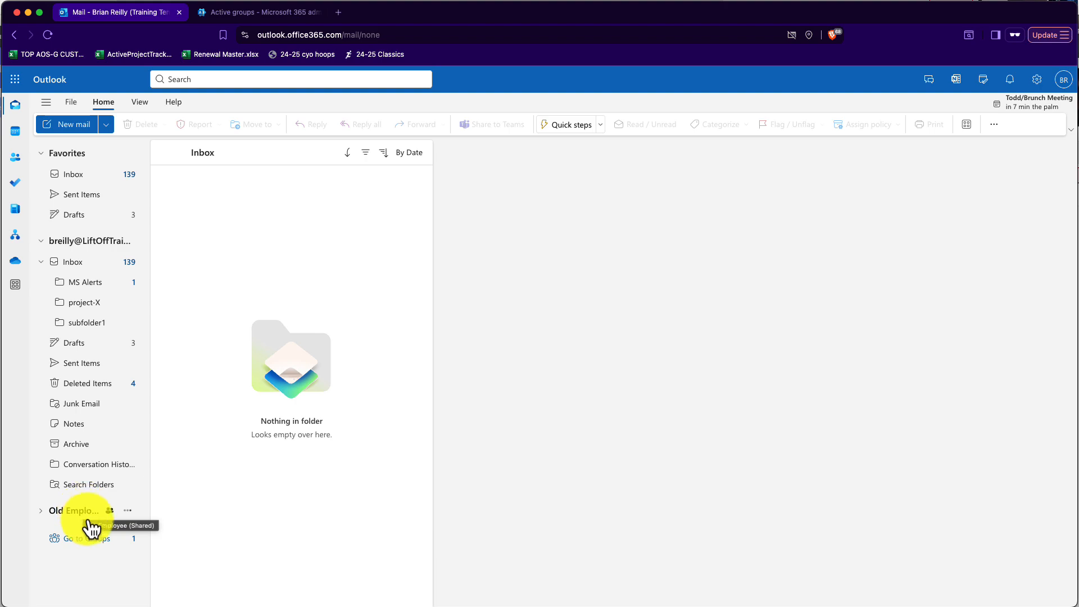
- Open the Information Technology group and view its files and events
{"action": "left_click", "coordinate": [81, 539]}
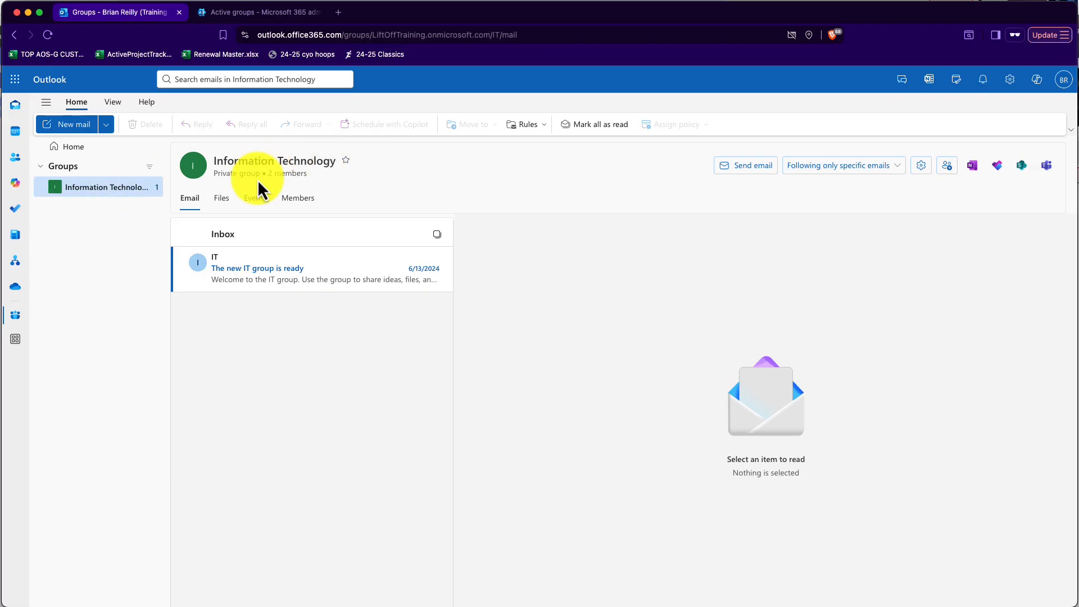
{"action": "left_click", "coordinate": [224, 200]}
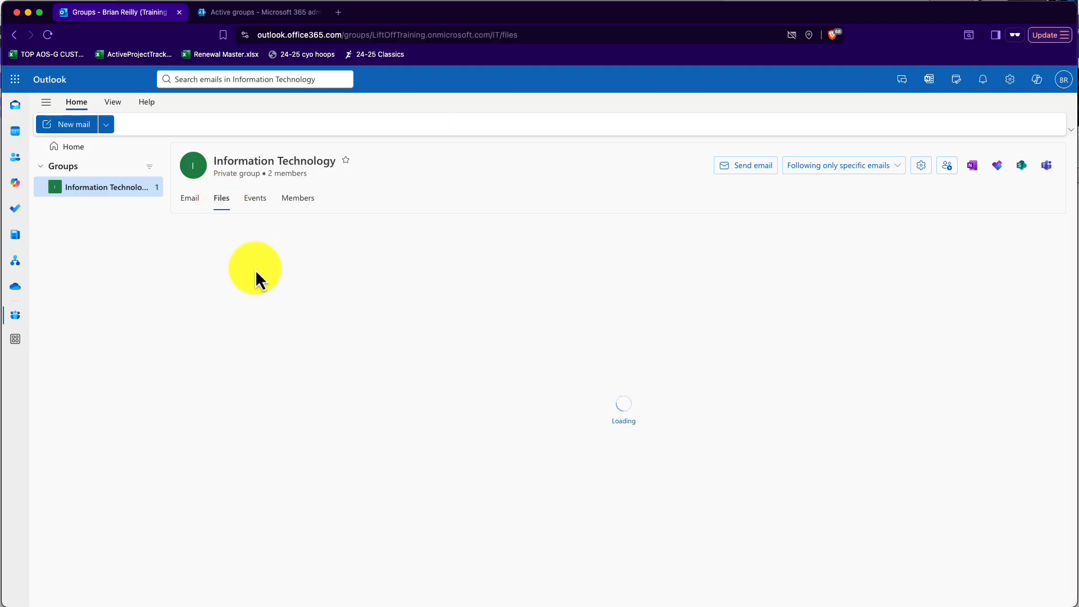
{"action": "left_click", "coordinate": [260, 208]}
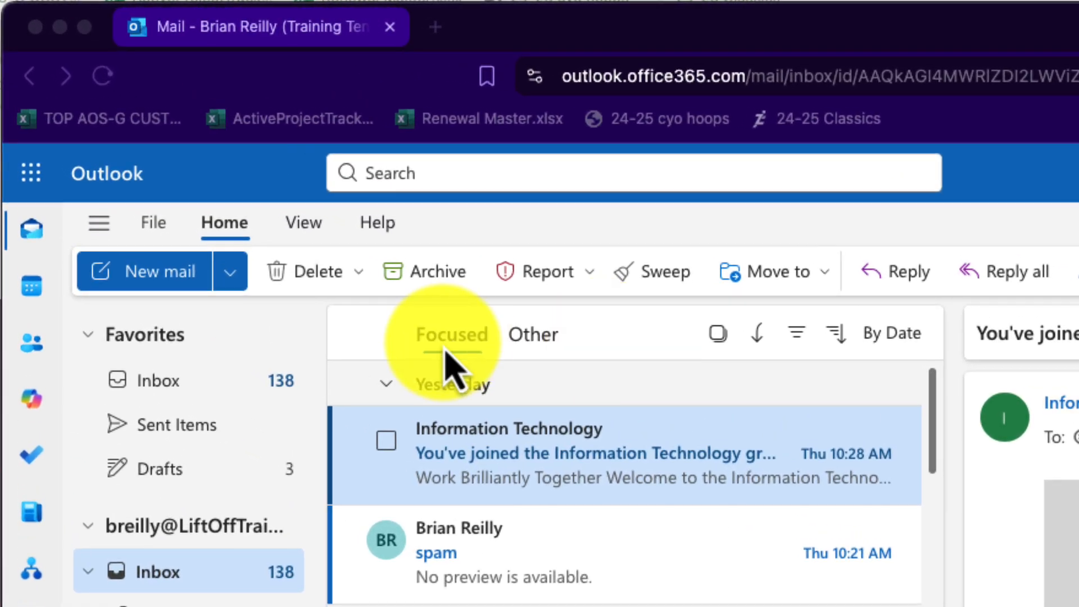
- Compare the Focused and Other views of the Inbox, ending on the Other messages
{"action": "left_click", "coordinate": [534, 345]}
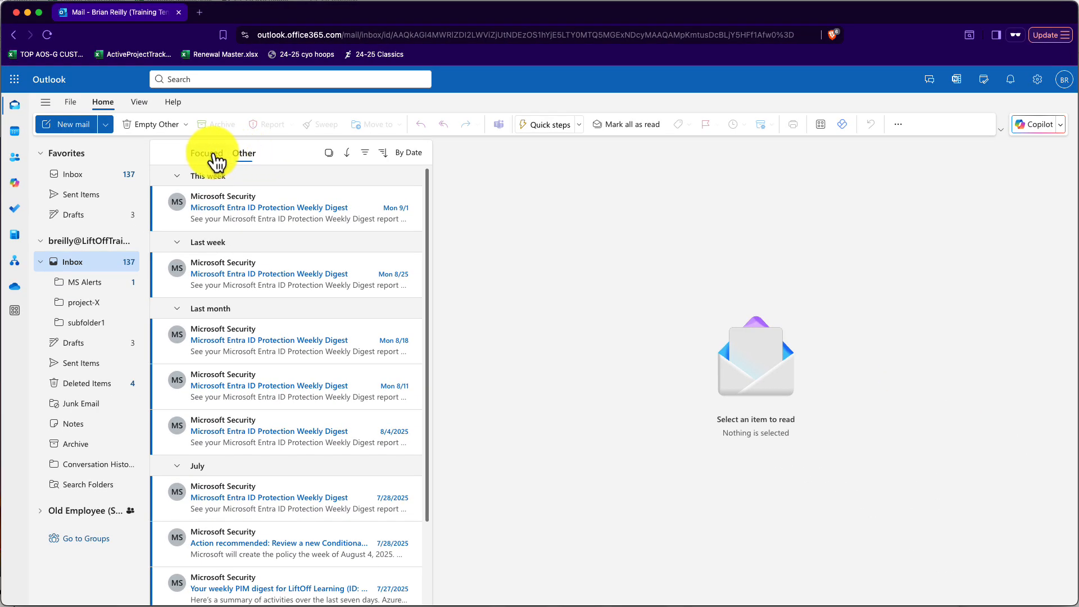
{"action": "left_click", "coordinate": [215, 160]}
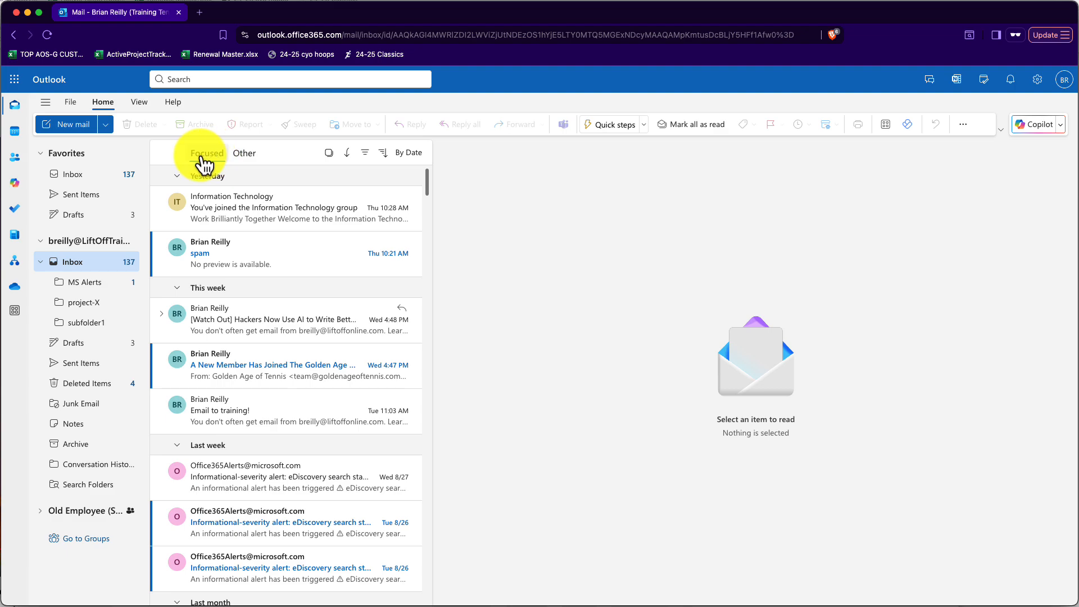
{"action": "left_click", "coordinate": [246, 156]}
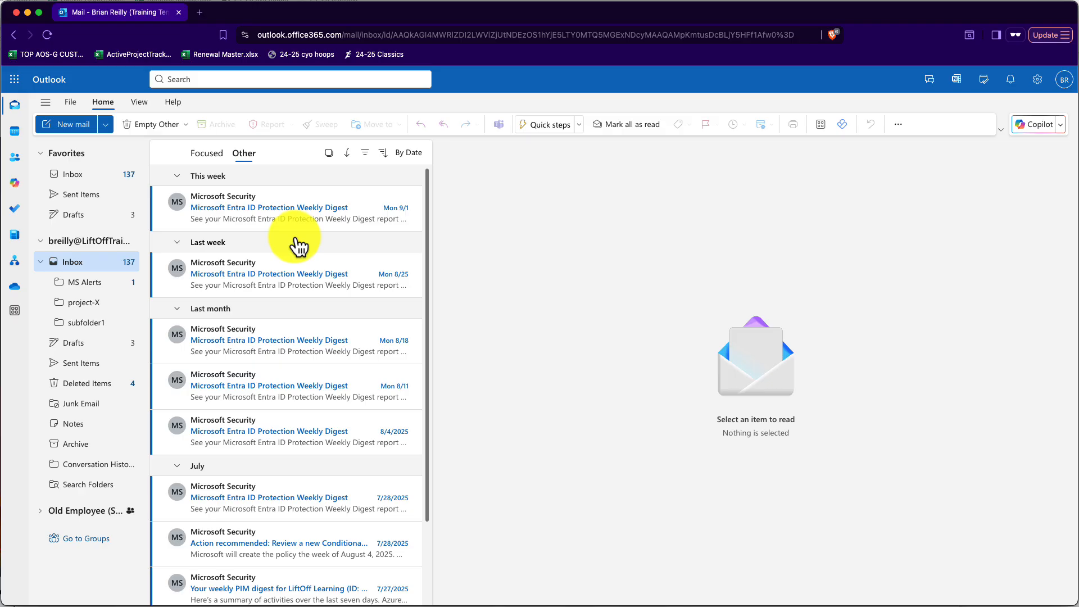
{"action": "left_click", "coordinate": [215, 159]}
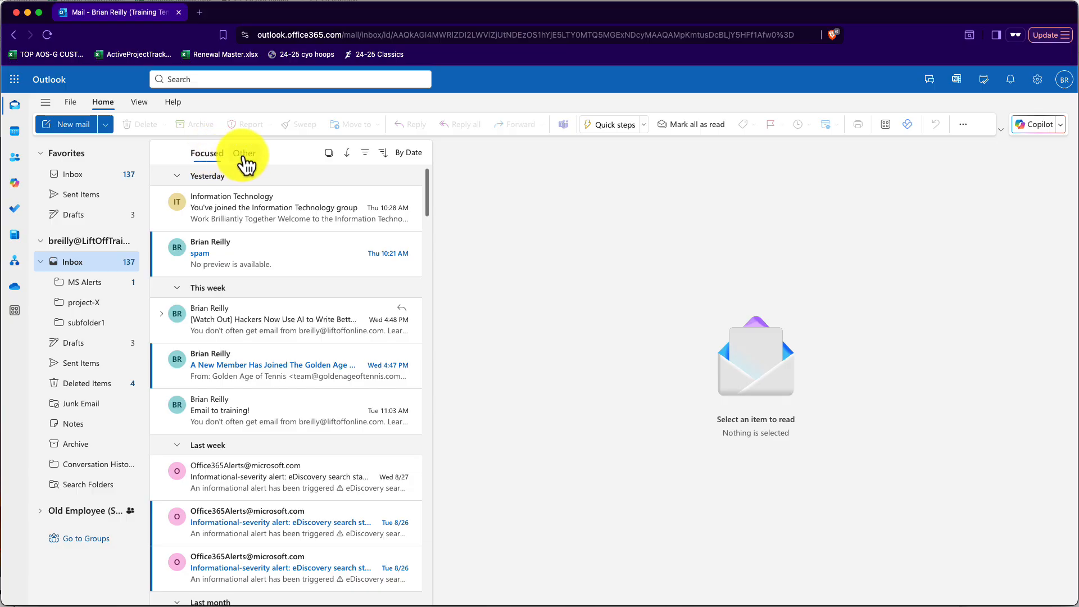
{"action": "left_click", "coordinate": [246, 159]}
{"action": "left_click", "coordinate": [214, 163]}
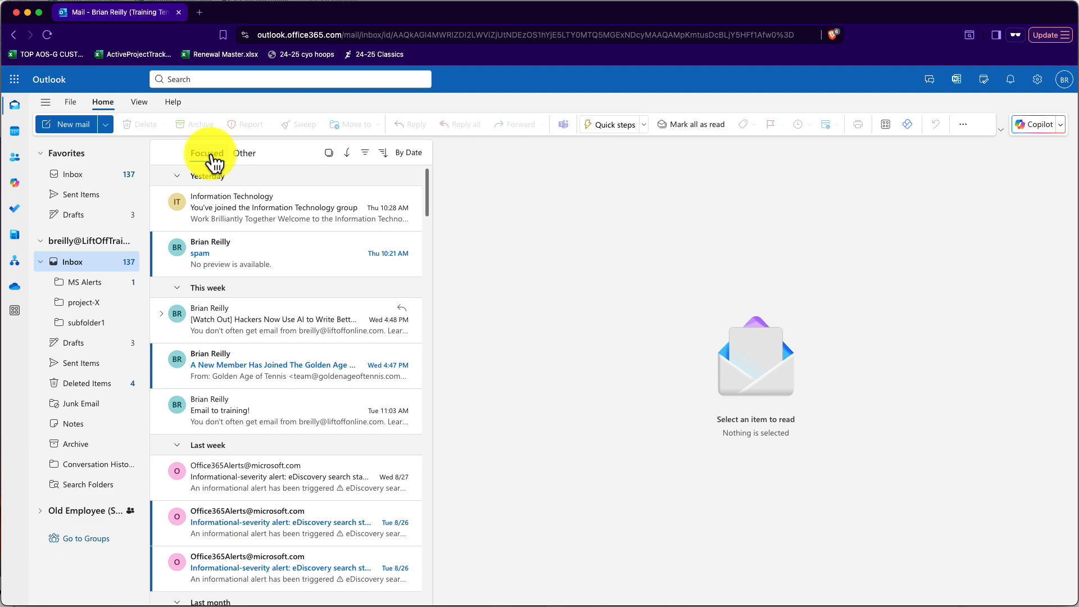
{"action": "left_click", "coordinate": [253, 158]}
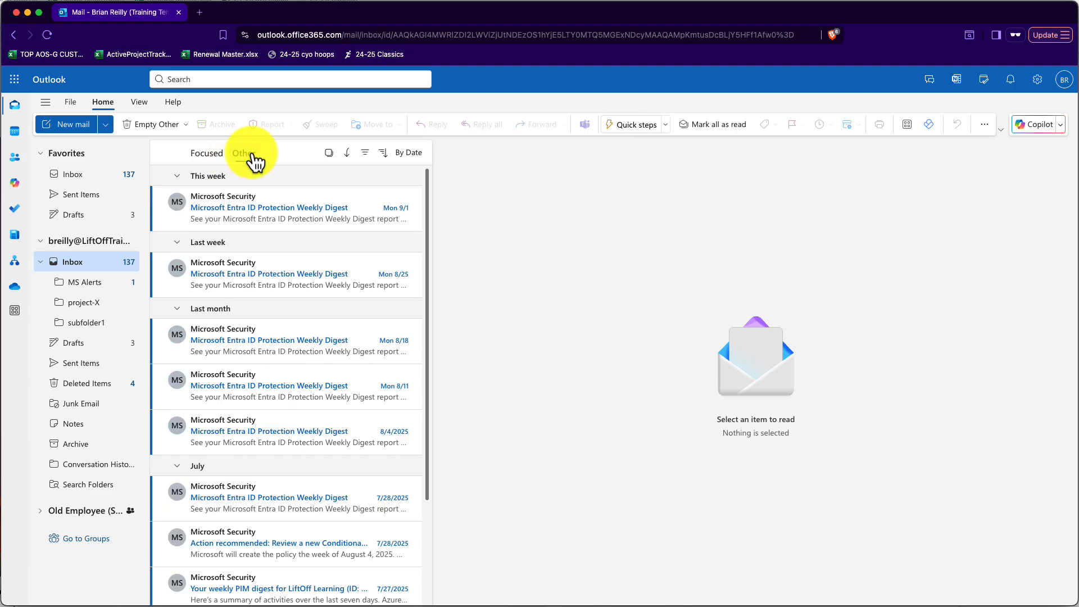
- Show the Focused messages, then expand and collapse the "[Watch Out] Hackers Now Use AI to Write Better Phish" conversation
{"action": "left_click", "coordinate": [209, 157]}
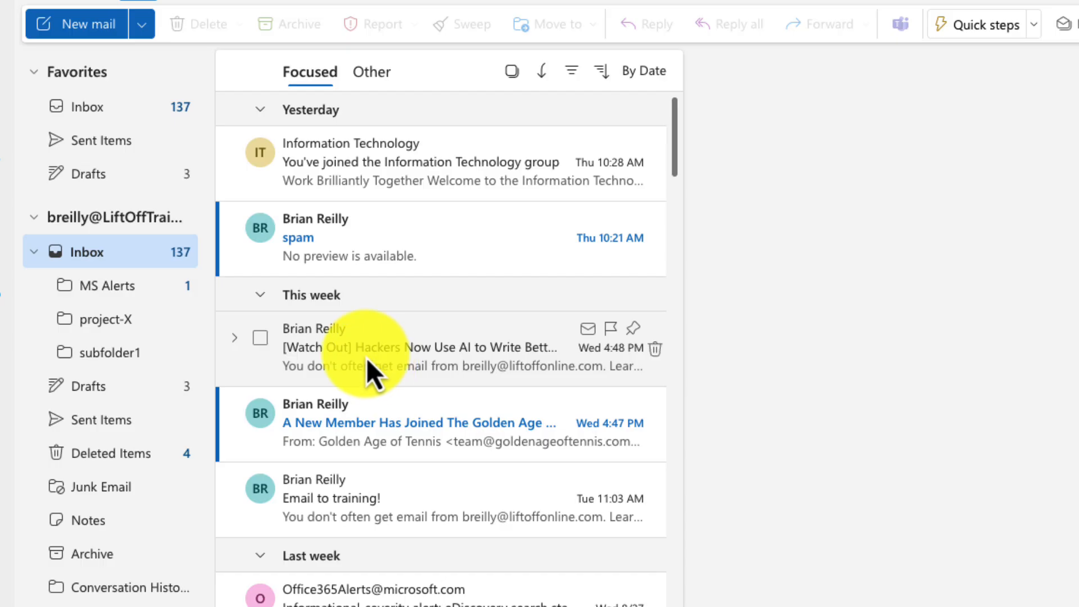
{"action": "left_click", "coordinate": [236, 339]}
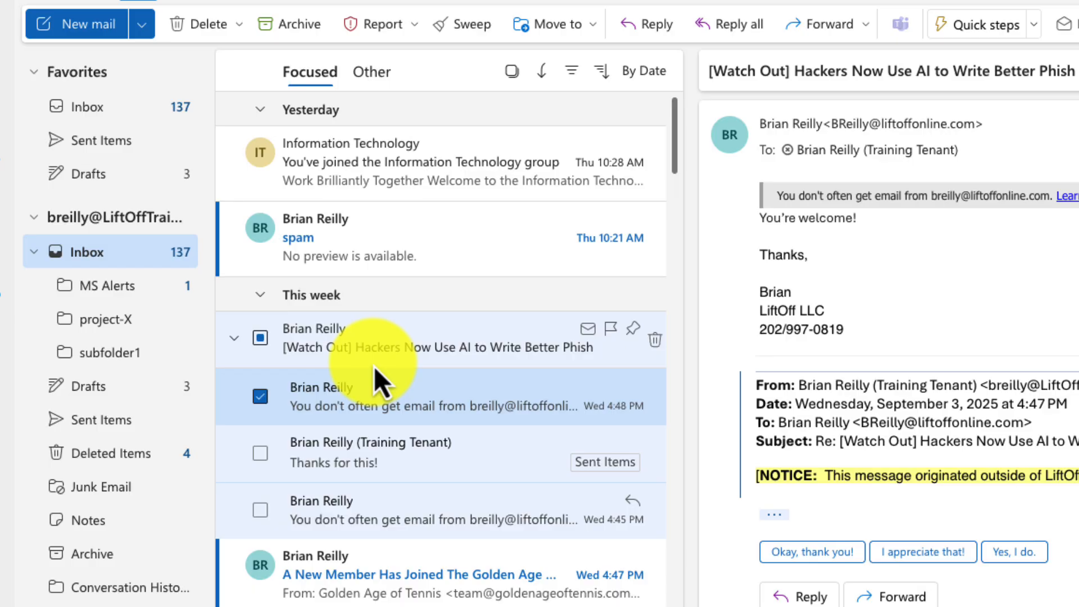
{"action": "left_click", "coordinate": [236, 339]}
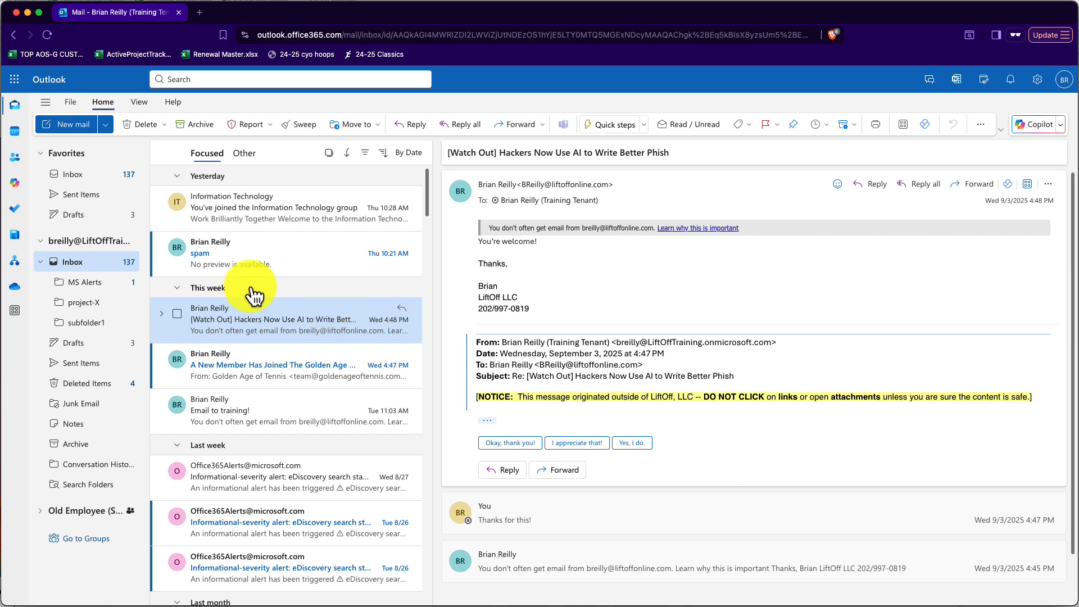
- Set the mail layout to "Don't sort my messages" and "Do not group messages", save and close the settings
{"action": "left_click", "coordinate": [1038, 82]}
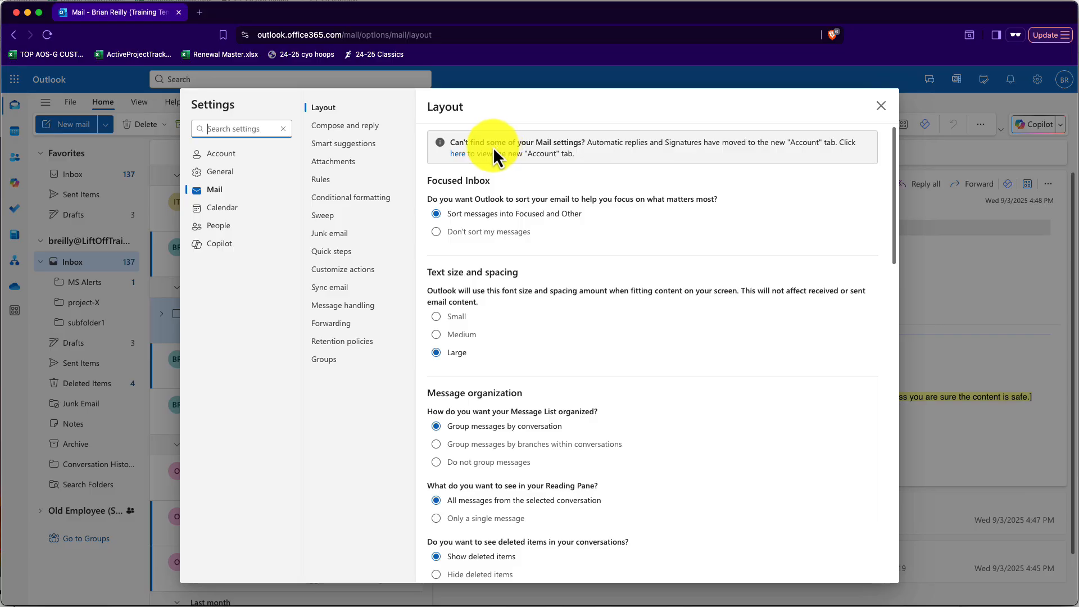
{"action": "left_click", "coordinate": [441, 233]}
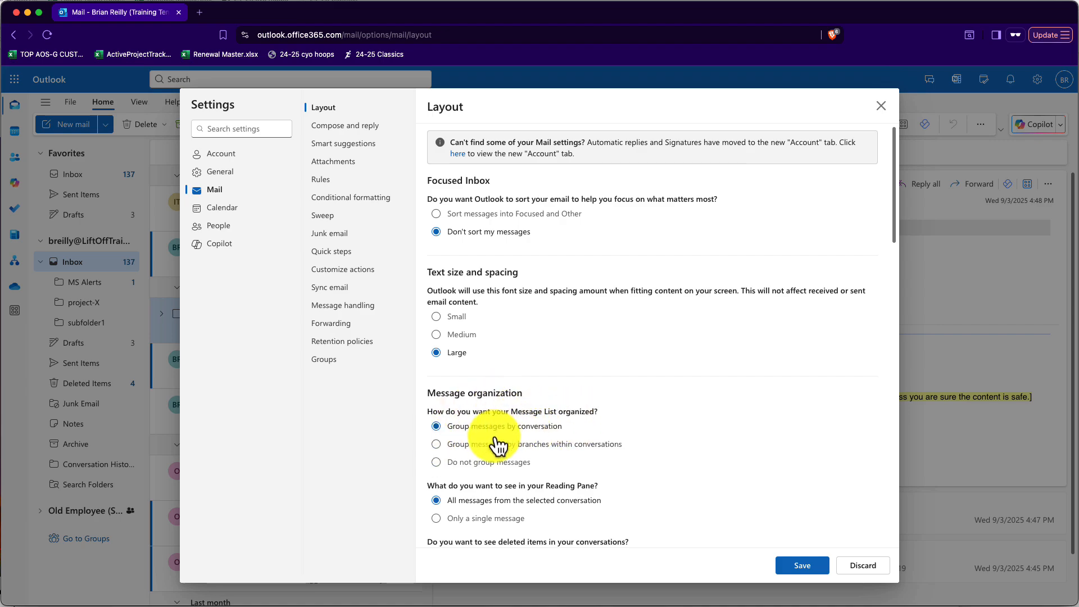
{"action": "left_click", "coordinate": [437, 462]}
{"action": "left_click", "coordinate": [805, 565]}
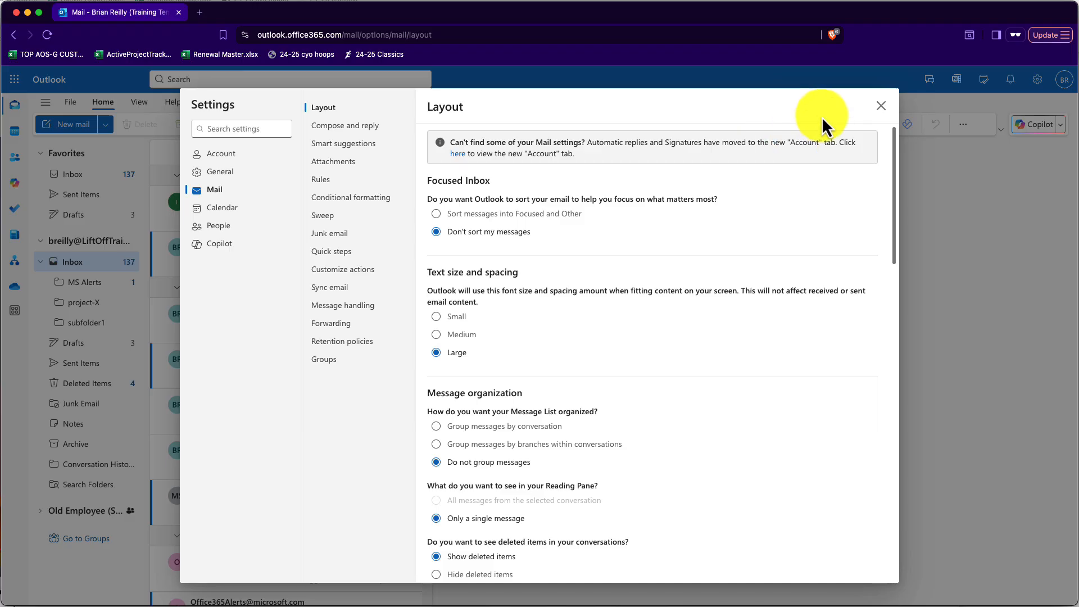
{"action": "left_click", "coordinate": [882, 106]}
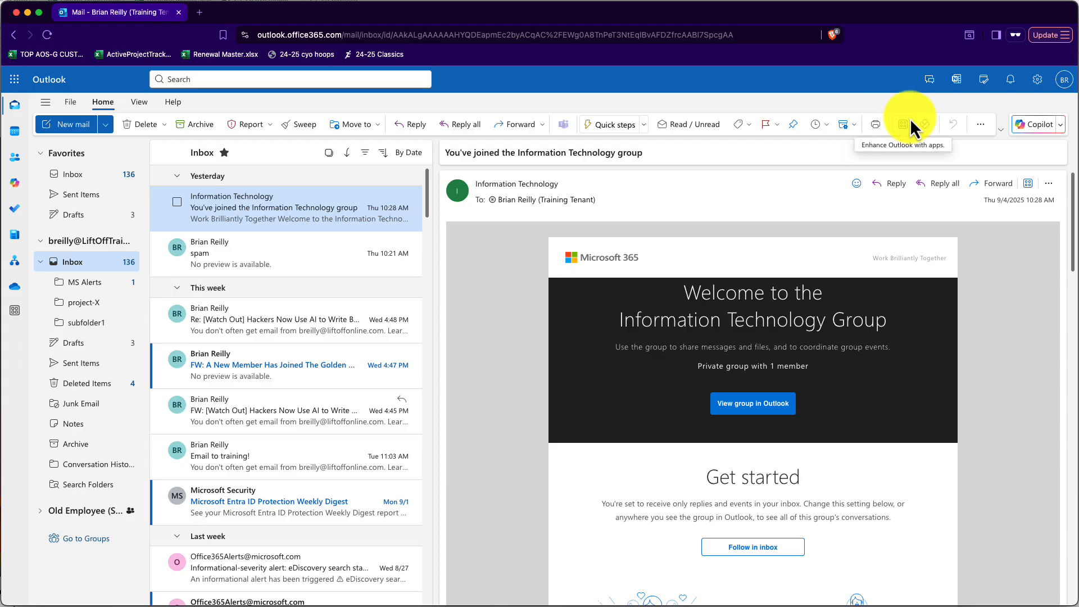
- Review the mail layout settings down to the reading pane options, and view the Compose and reply settings
{"action": "left_click", "coordinate": [1037, 82]}
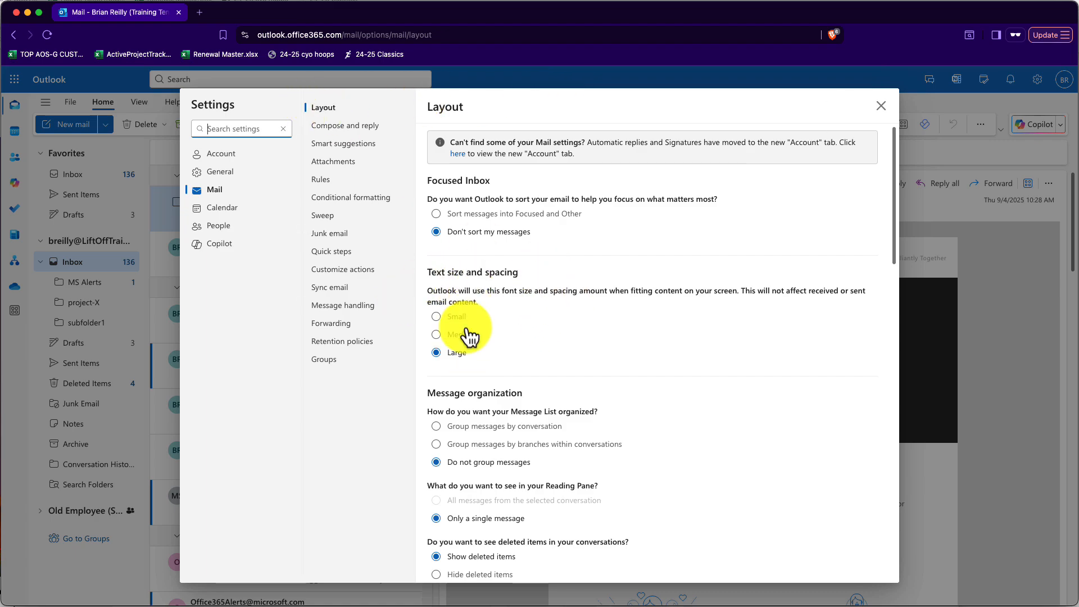
{"action": "scroll", "coordinate": [524, 365], "scroll_direction": "down", "scroll_amount": 2}
{"action": "scroll", "coordinate": [524, 365], "scroll_direction": "down", "scroll_amount": 2}
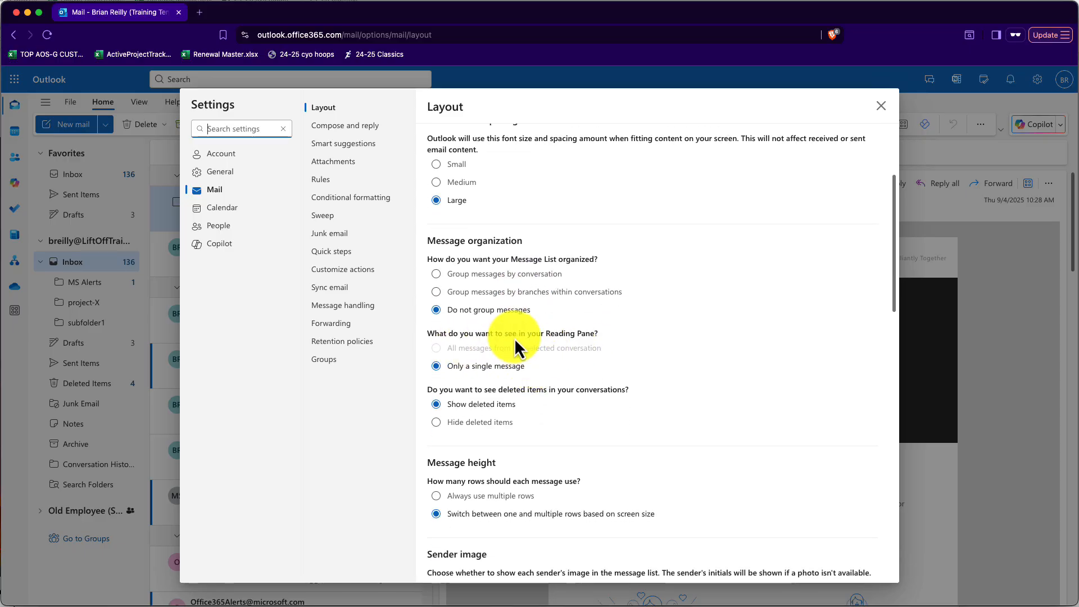
{"action": "scroll", "coordinate": [578, 419], "scroll_direction": "down", "scroll_amount": 8}
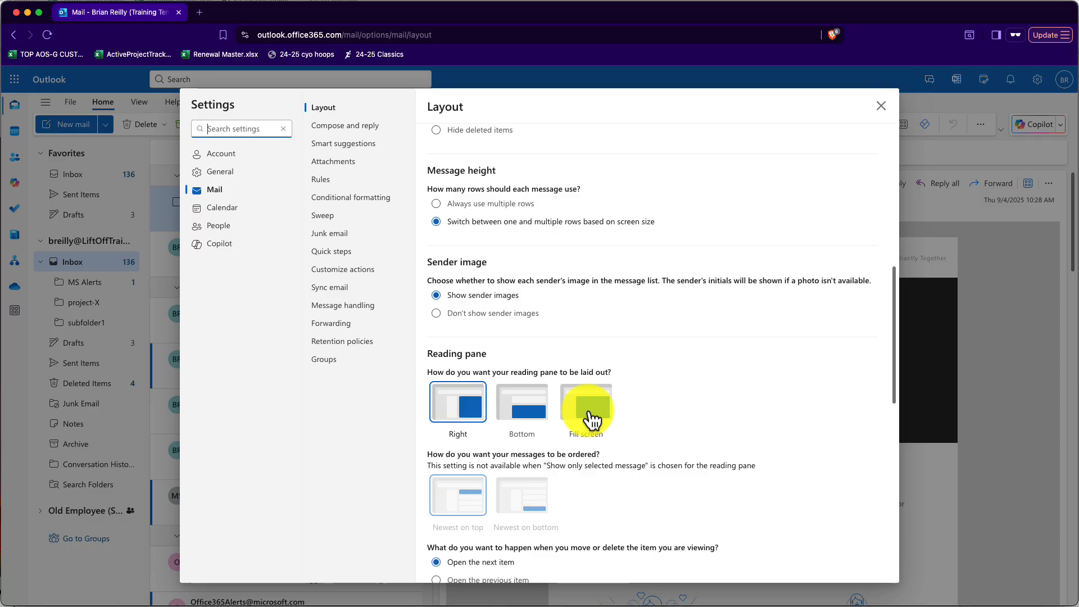
{"action": "left_click", "coordinate": [336, 127]}
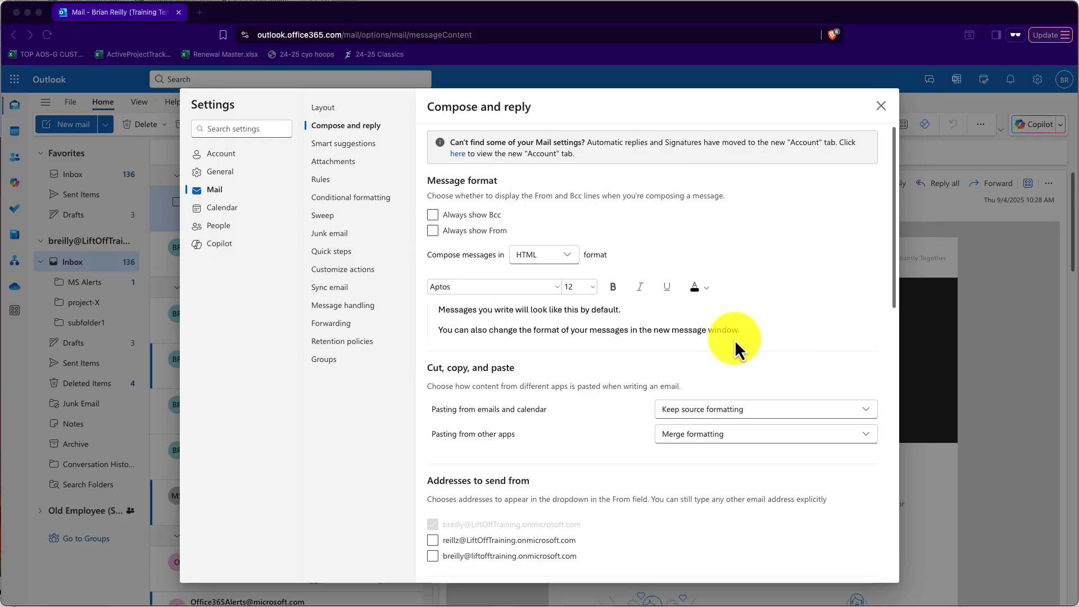
- Turn on automatic replies for the account, including replies outside the organization, and save
{"action": "left_click", "coordinate": [229, 155]}
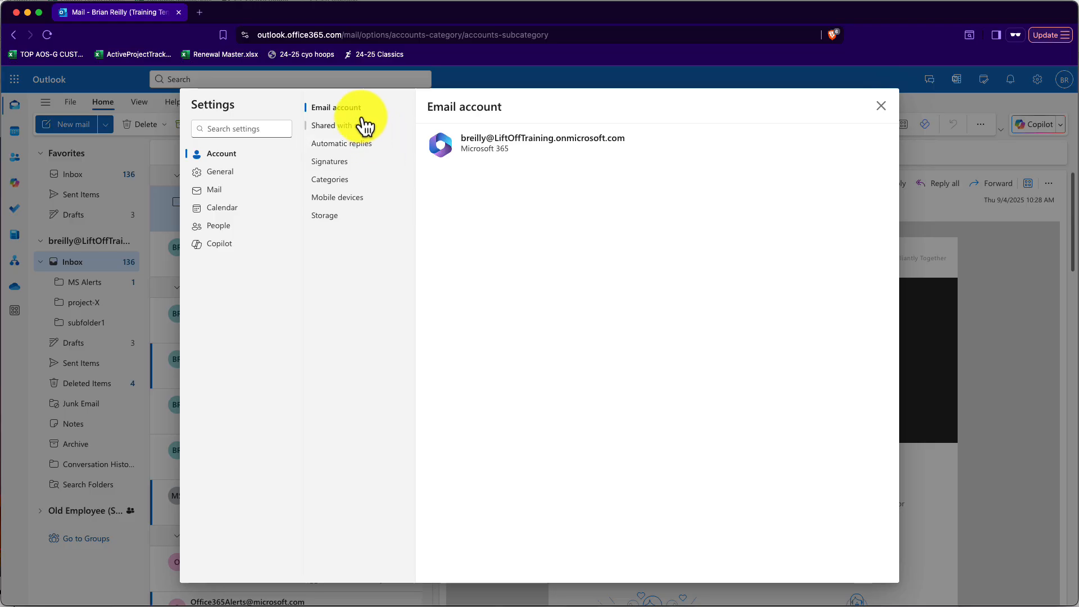
{"action": "left_click", "coordinate": [338, 145]}
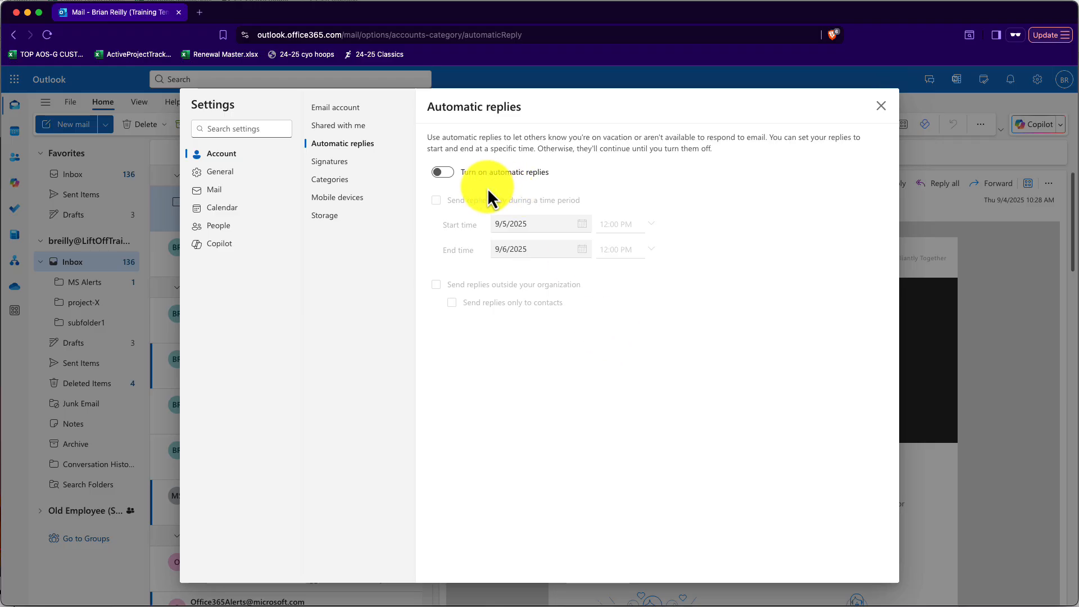
{"action": "left_click", "coordinate": [450, 174]}
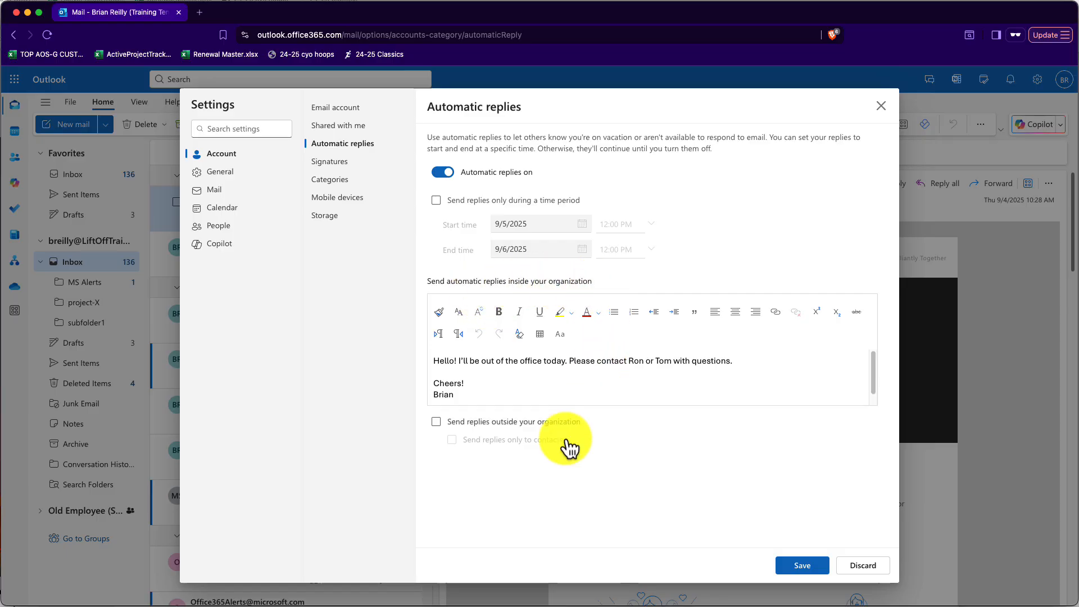
{"action": "left_click", "coordinate": [440, 423]}
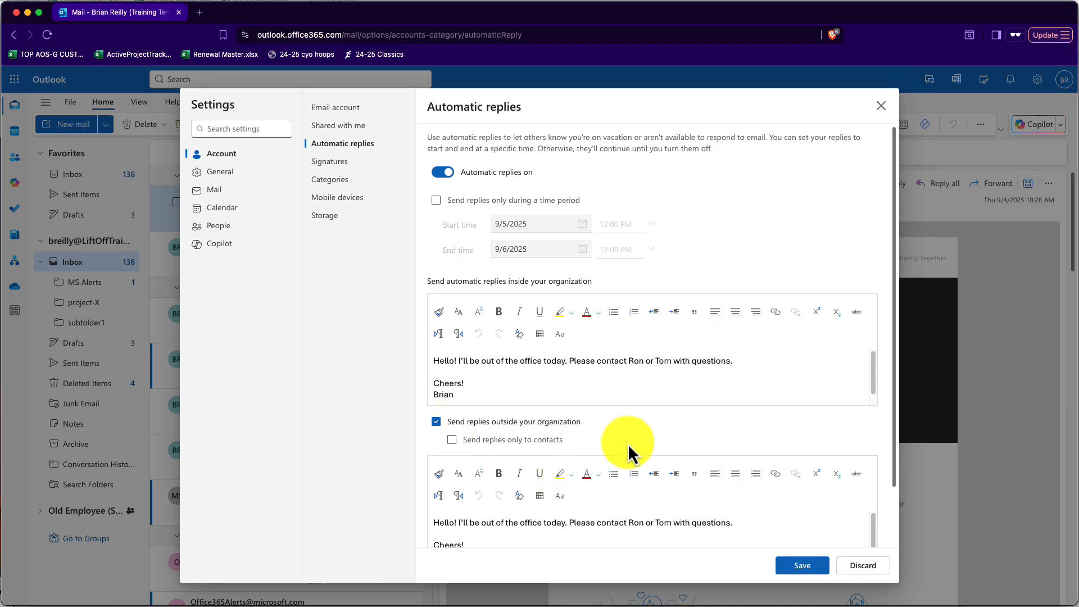
{"action": "scroll", "coordinate": [628, 443], "scroll_direction": "down", "scroll_amount": 2}
{"action": "left_click", "coordinate": [802, 567]}
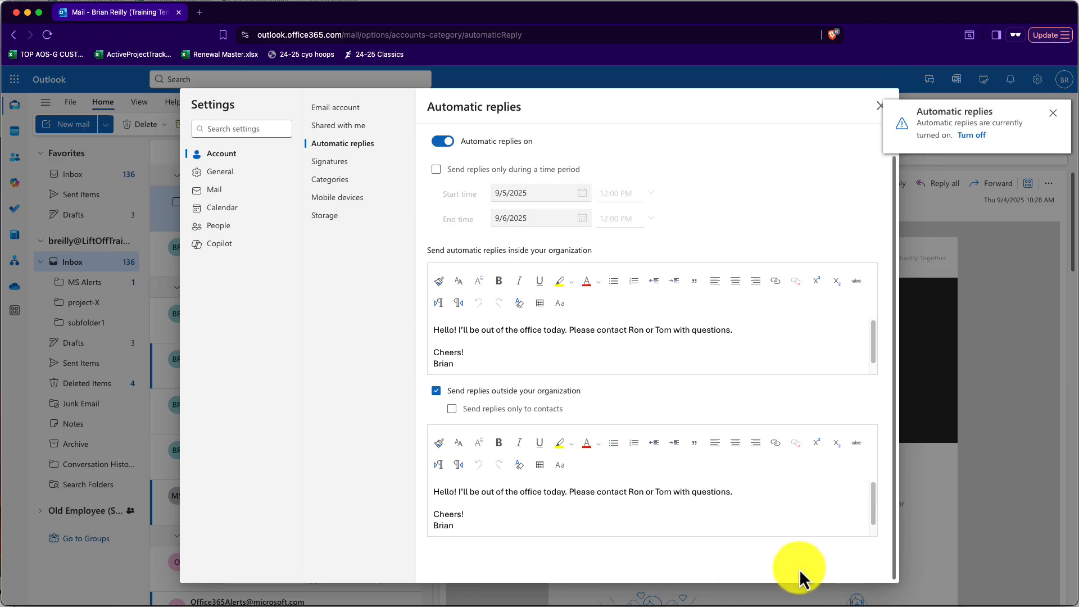
- Create and save an email signature named "signature" with the sender's full name, "Chief Happiness Officer", "LiftOff, LLC" and "liftoffonline.com"
{"action": "left_click", "coordinate": [332, 164]}
{"action": "left_click", "coordinate": [458, 276]}
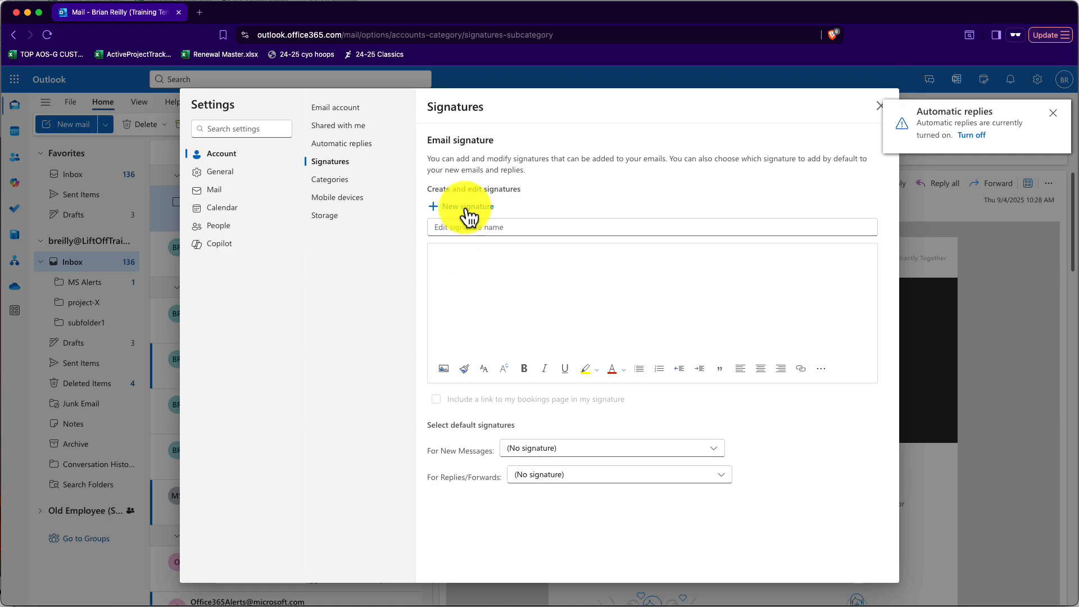
{"action": "left_click", "coordinate": [457, 228]}
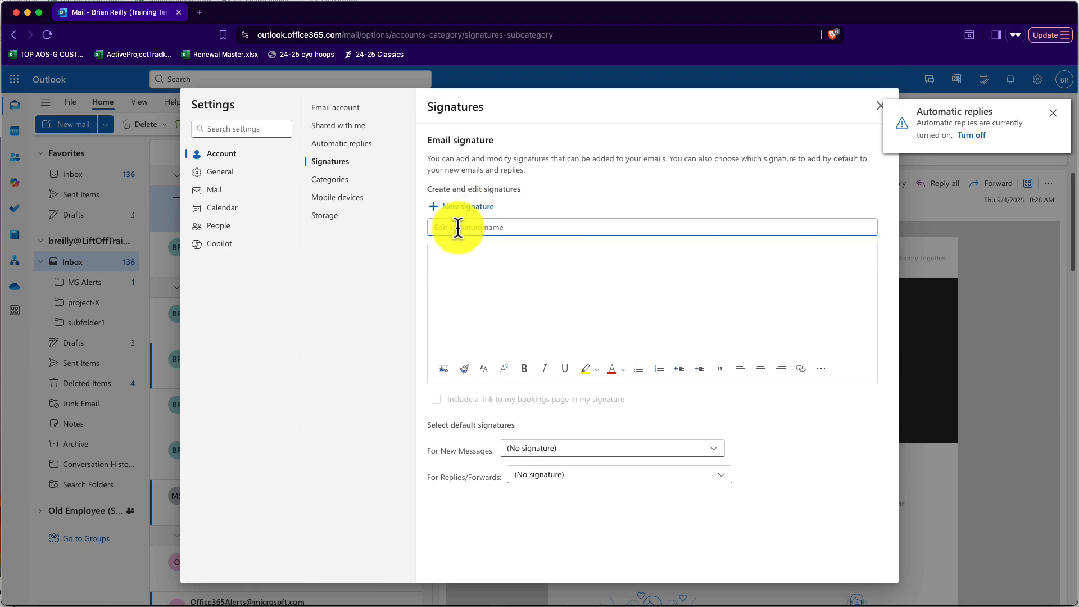
{"action": "type", "text": "signa"}
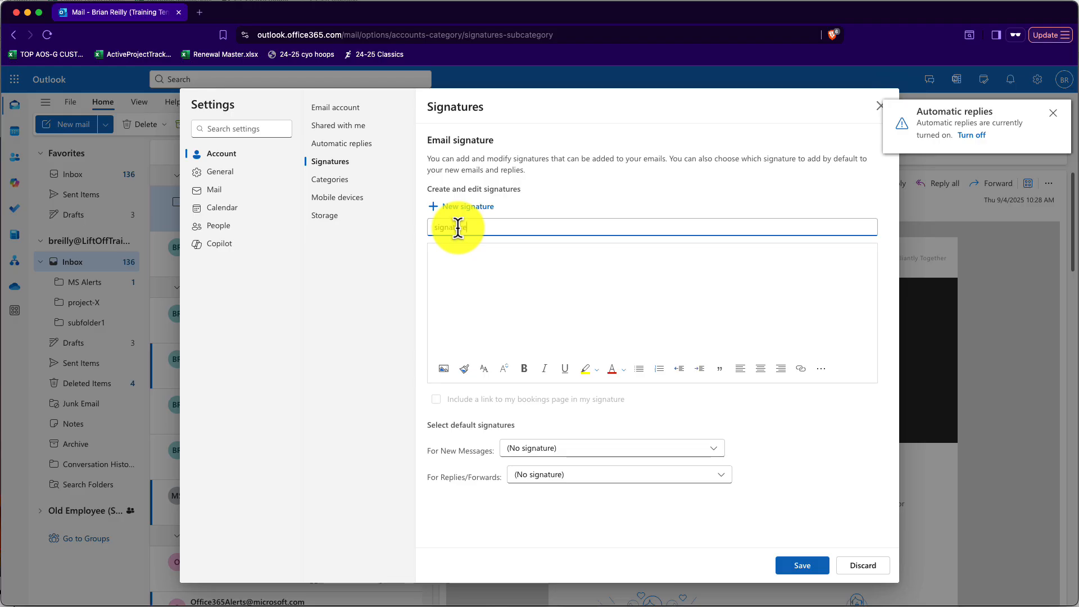
{"action": "type", "text": "ture"}
{"action": "left_click", "coordinate": [465, 271]}
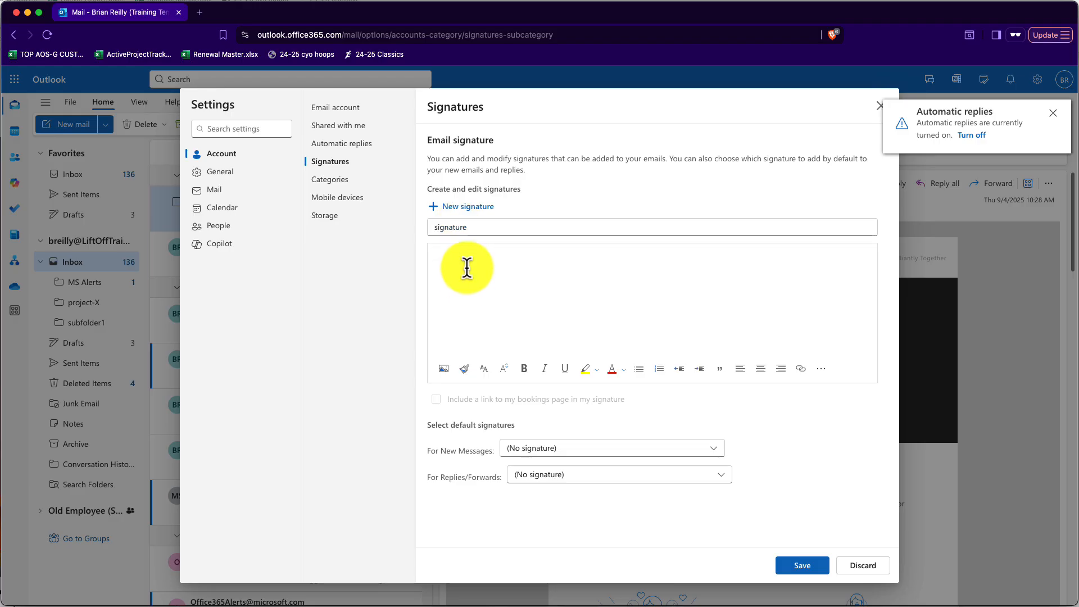
{"action": "type", "text": "Brian Reilly, Chief Happiness Officer LiftOff, LLC liftoffonline.com"}
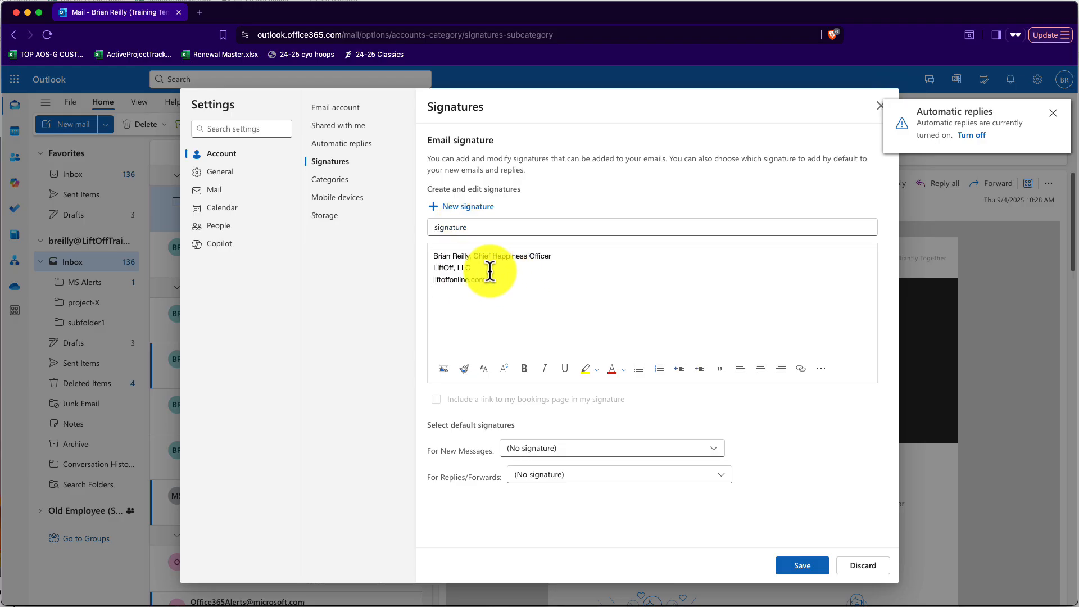
{"action": "left_click", "coordinate": [802, 566]}
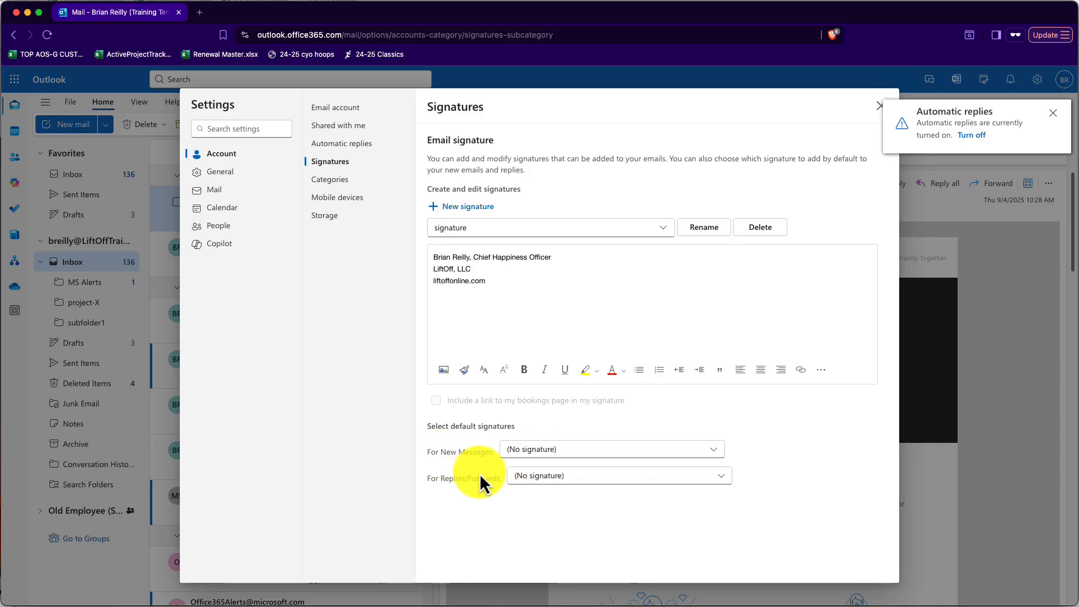
- Make "signature" the default signature for new messages and for replies and forwards, and save
{"action": "left_click", "coordinate": [626, 454]}
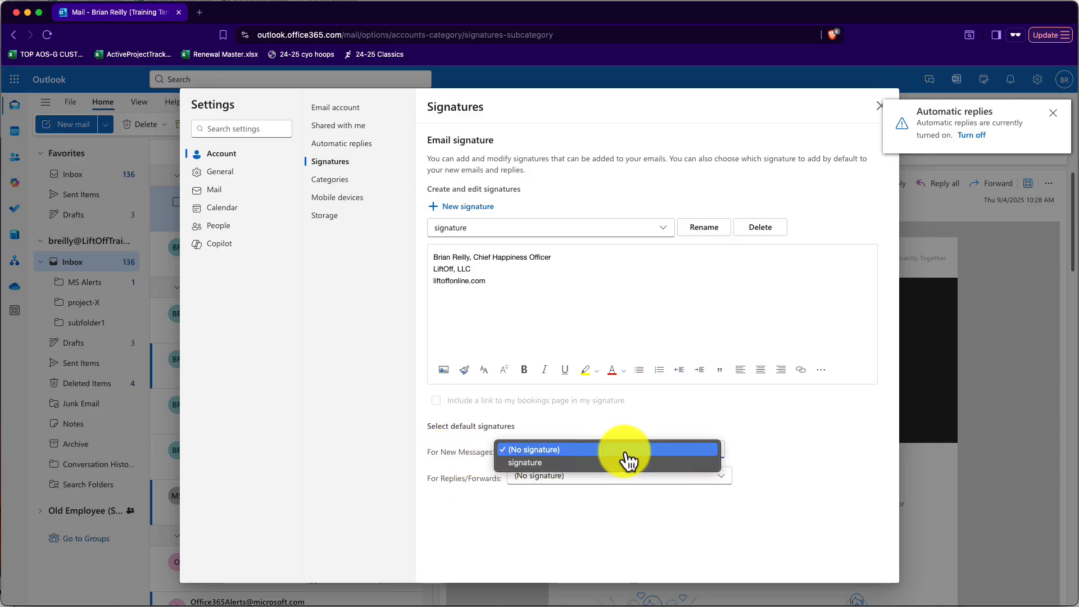
{"action": "left_click", "coordinate": [573, 472]}
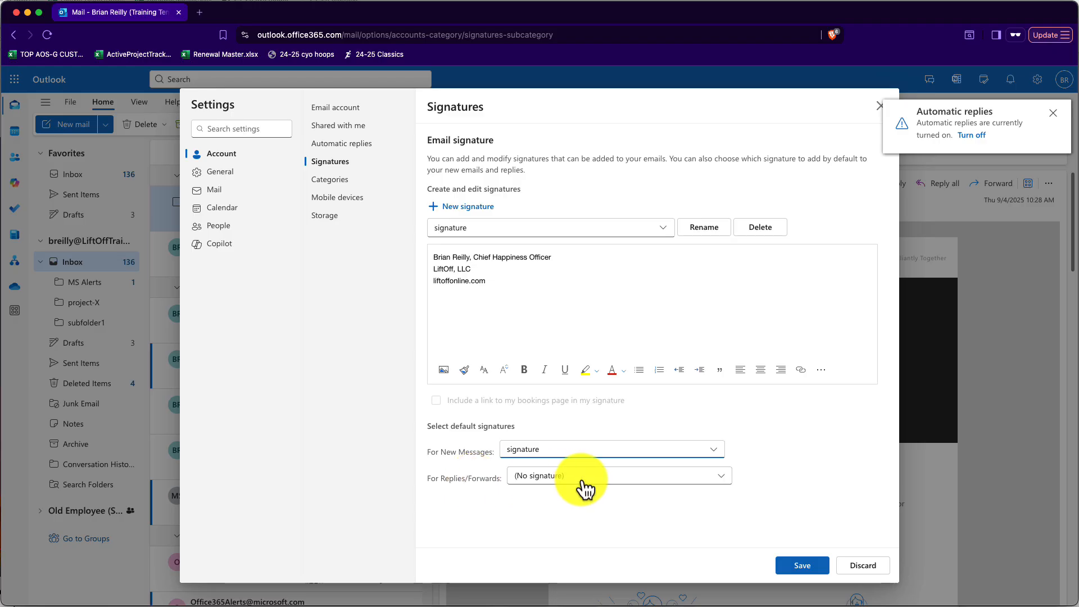
{"action": "left_click", "coordinate": [585, 477]}
{"action": "left_click", "coordinate": [565, 489]}
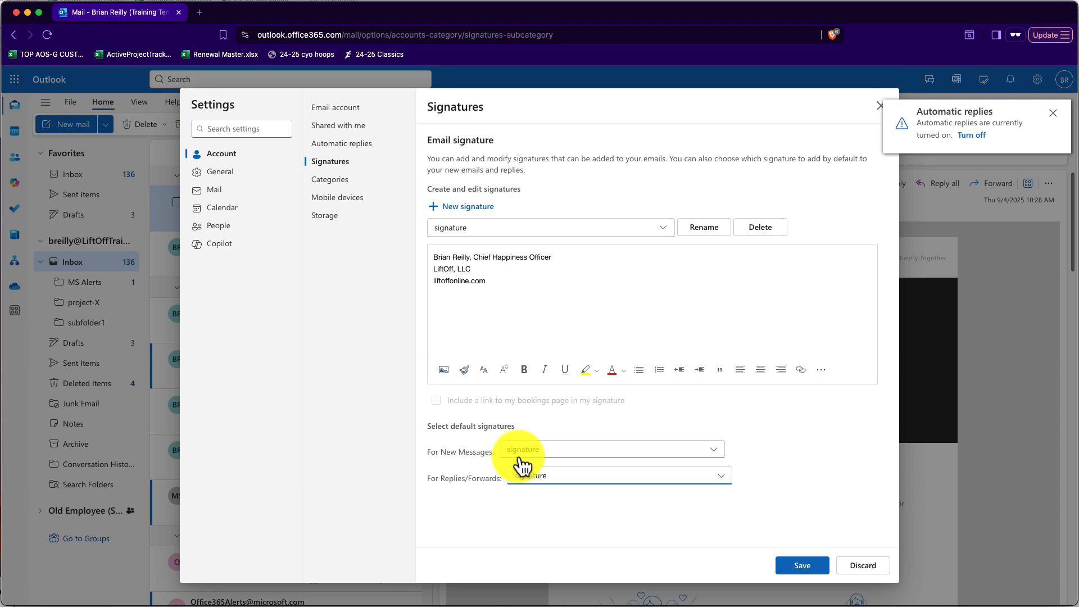
{"action": "left_click", "coordinate": [796, 565]}
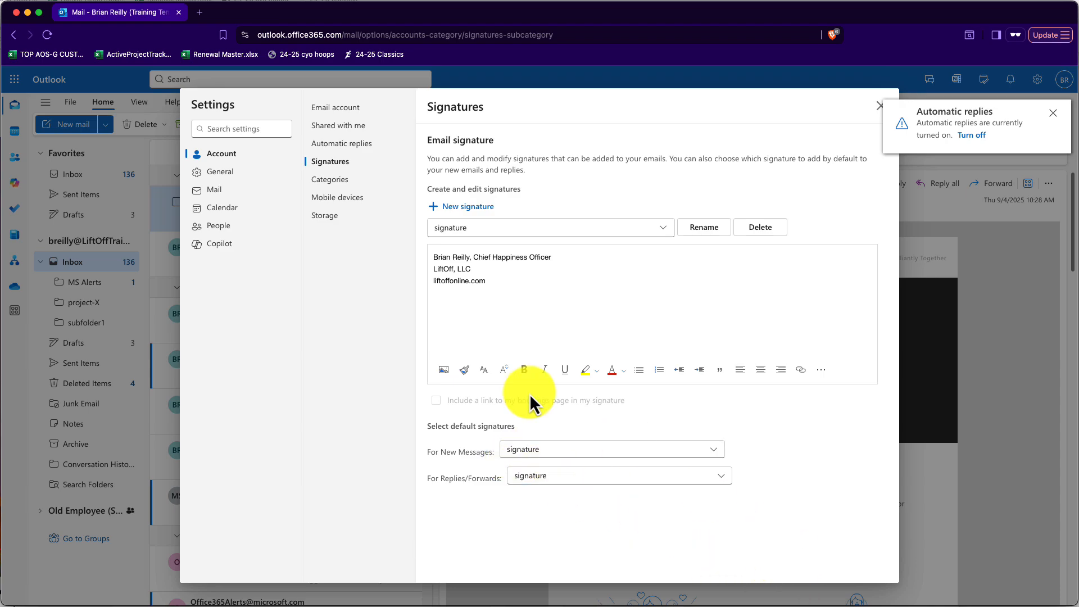
- Apply the classic robot theme in the general appearance settings, save it and close the settings
{"action": "left_click", "coordinate": [223, 173]}
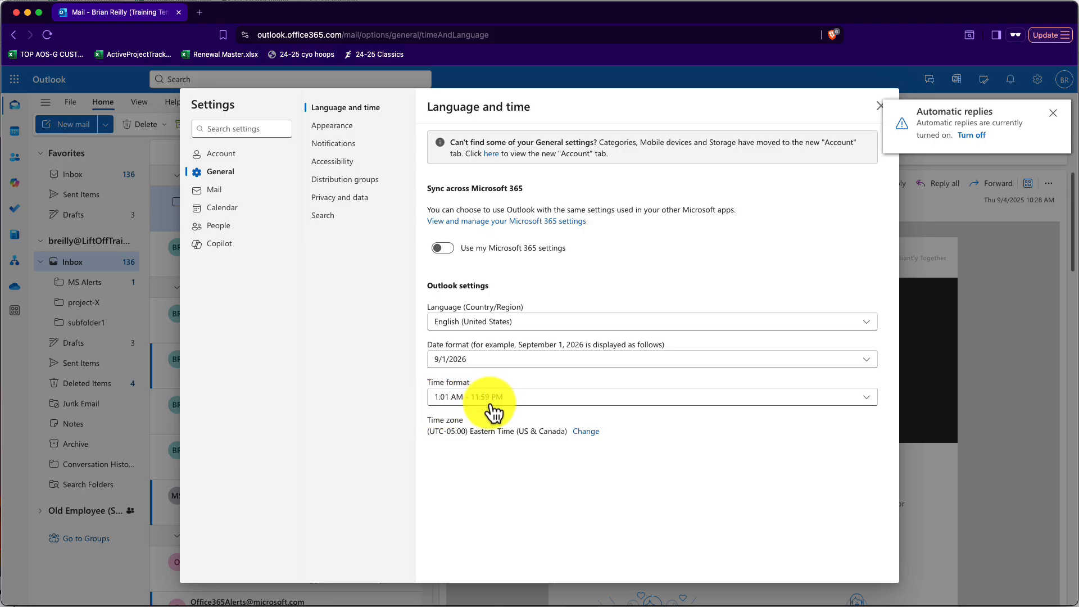
{"action": "left_click", "coordinate": [334, 127]}
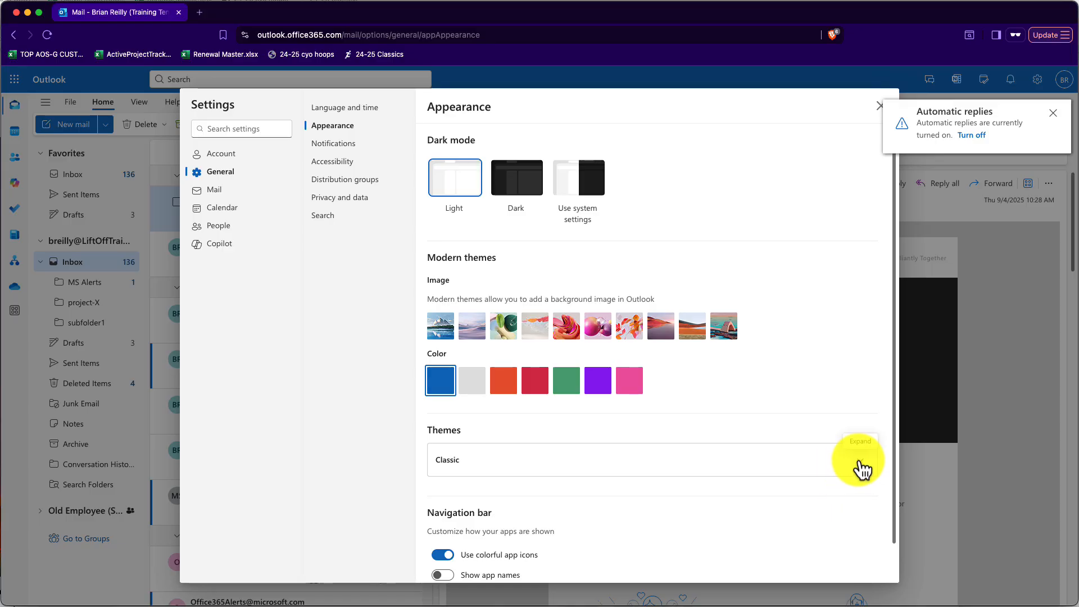
{"action": "left_click", "coordinate": [859, 465]}
{"action": "scroll", "coordinate": [758, 449], "scroll_direction": "down", "scroll_amount": 5}
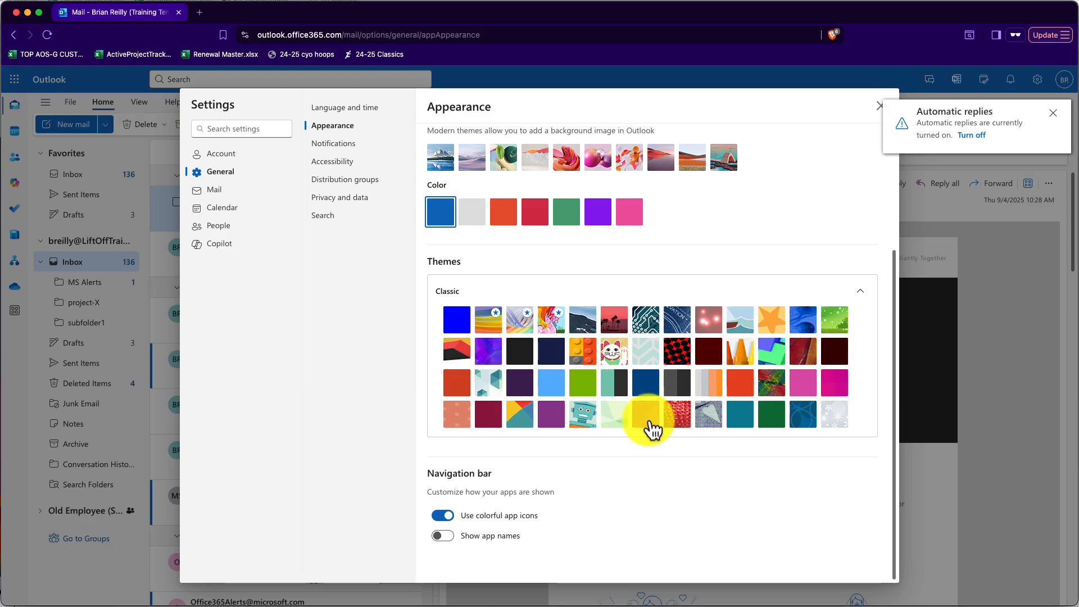
{"action": "left_click", "coordinate": [583, 415]}
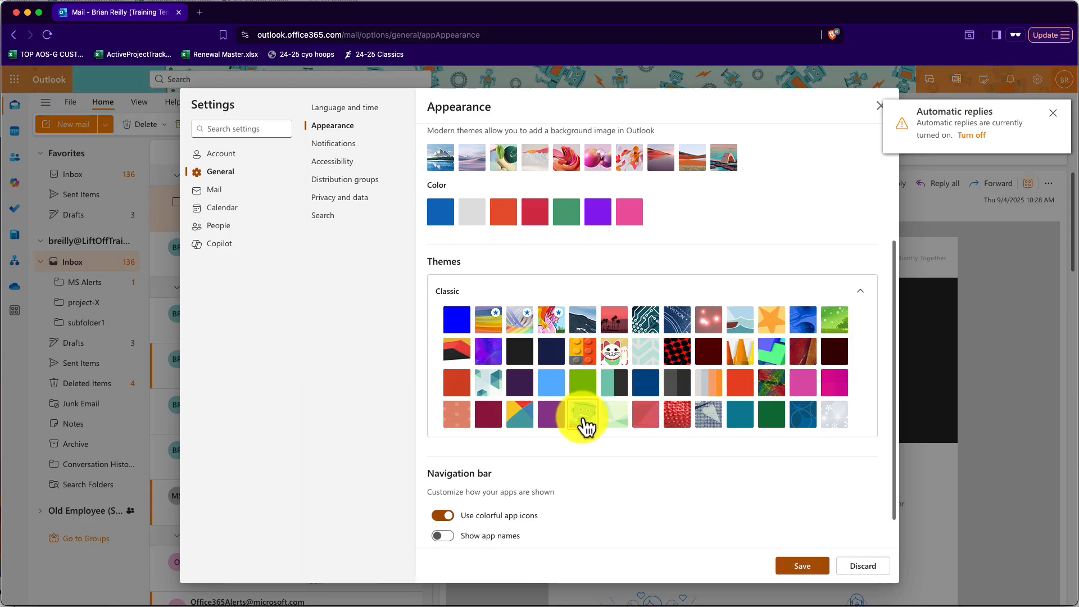
{"action": "left_click", "coordinate": [805, 565]}
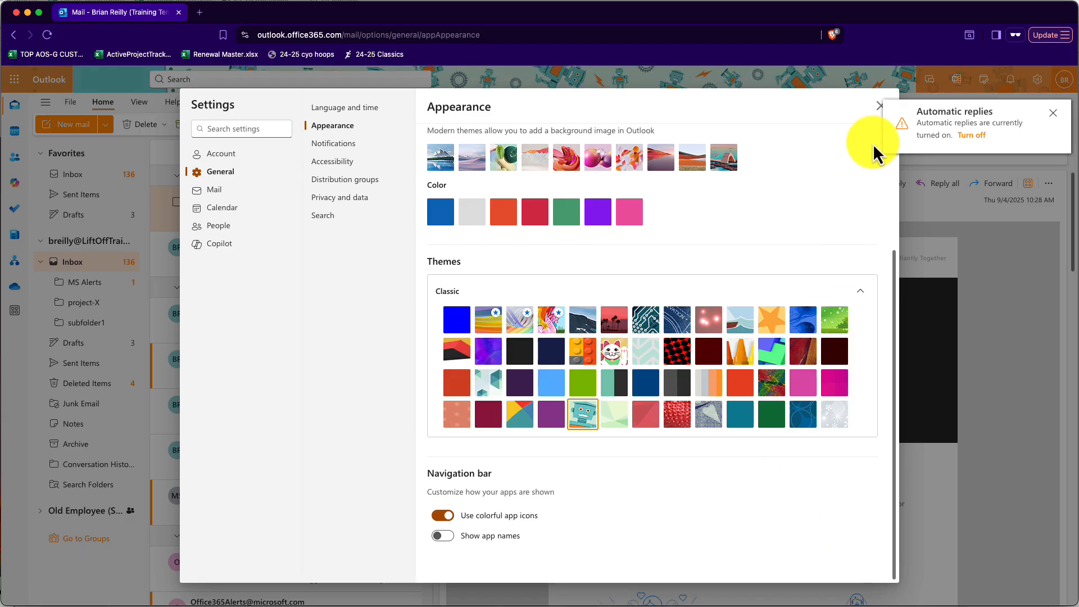
{"action": "left_click", "coordinate": [879, 108]}
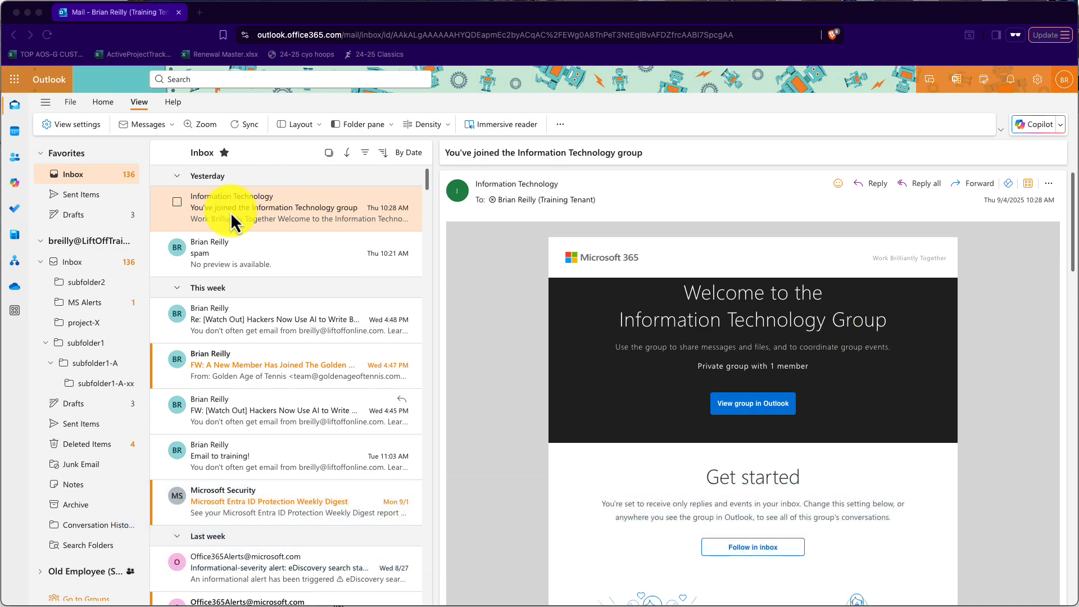
- Open the "Email to training!" message in the Inbox and pin it to the top of the message list
{"action": "left_click", "coordinate": [241, 456]}
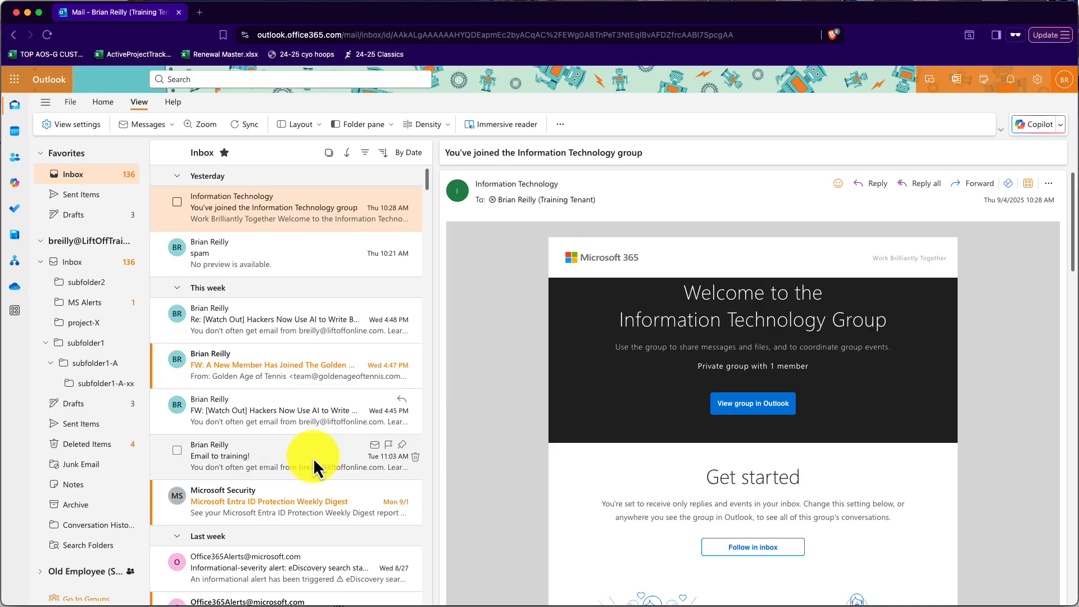
{"action": "left_click", "coordinate": [264, 456]}
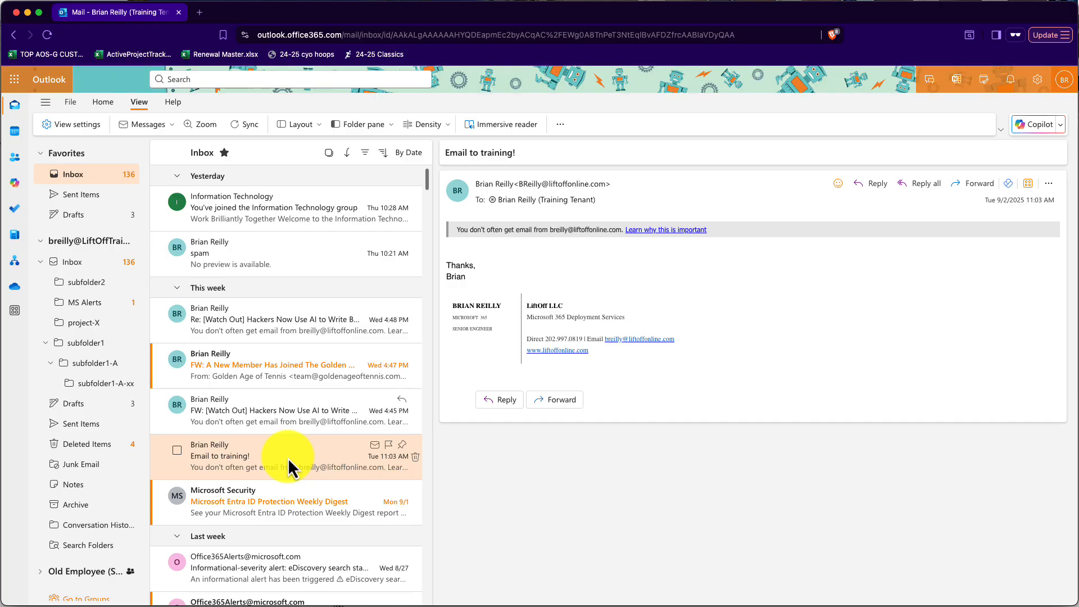
{"action": "left_click", "coordinate": [403, 447]}
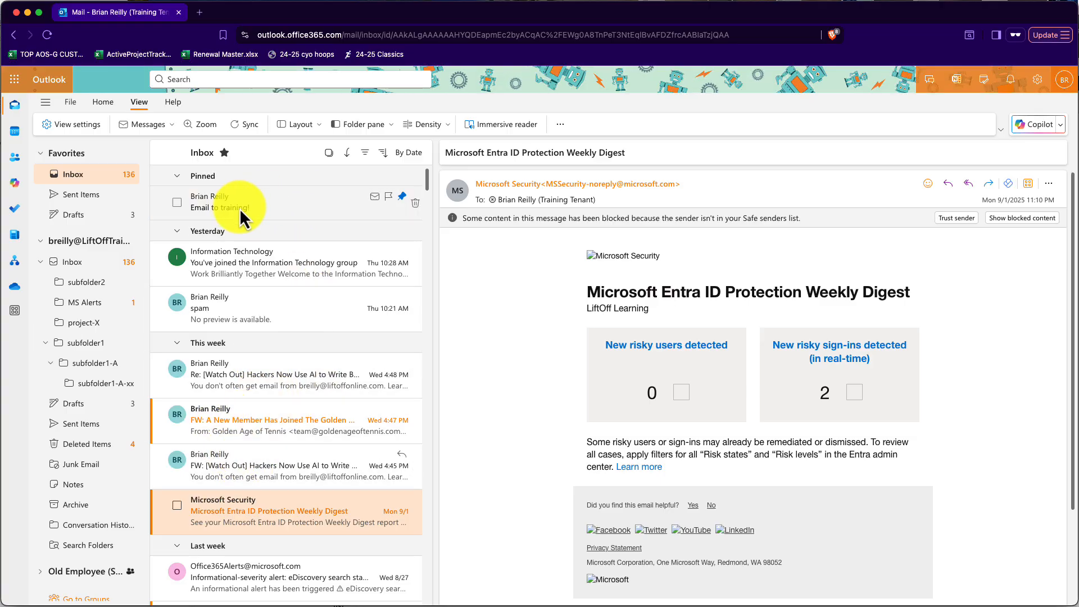
- Flag the pinned "Email to training!" message for follow-up tomorrow and open it
{"action": "left_click", "coordinate": [390, 200]}
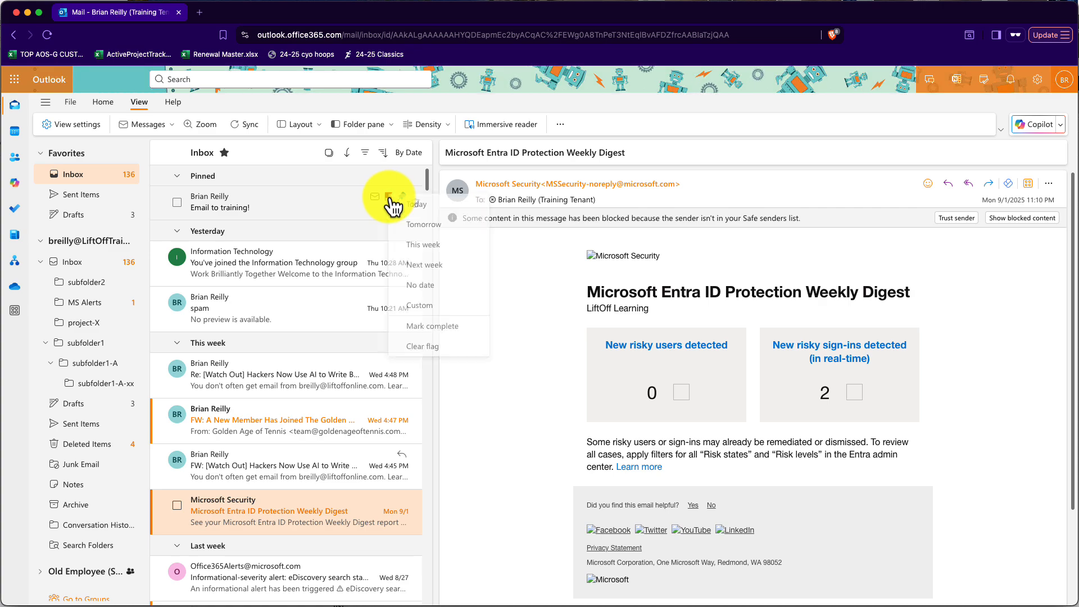
{"action": "left_click", "coordinate": [425, 228]}
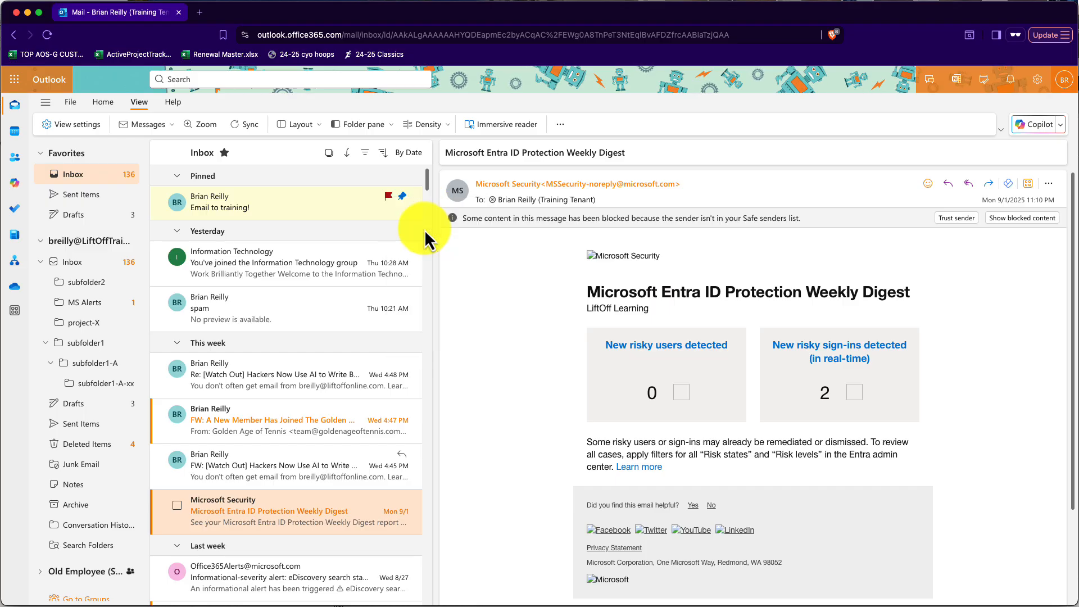
{"action": "double_click", "coordinate": [299, 208]}
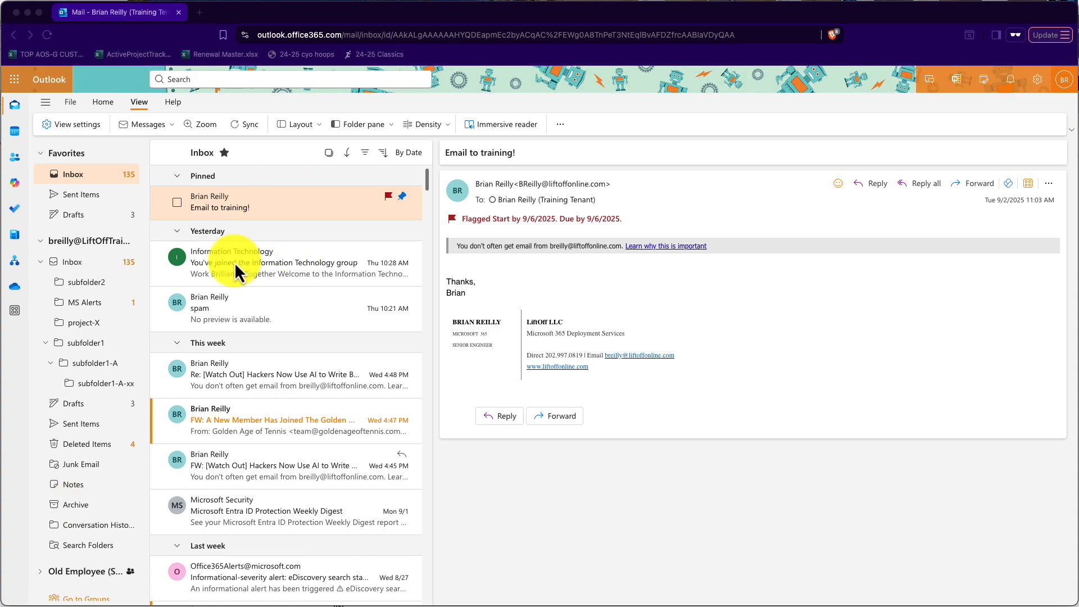
{"action": "left_click", "coordinate": [306, 187]}
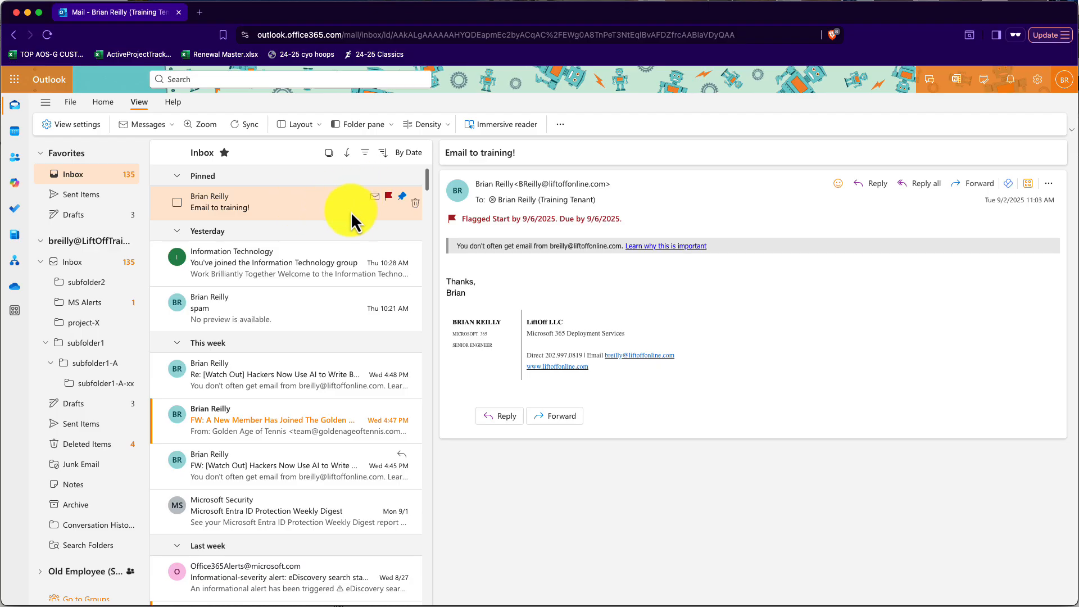
- Archive the "You've joined the Information Technology group" message and view it in the Archive folder
{"action": "left_click", "coordinate": [238, 266]}
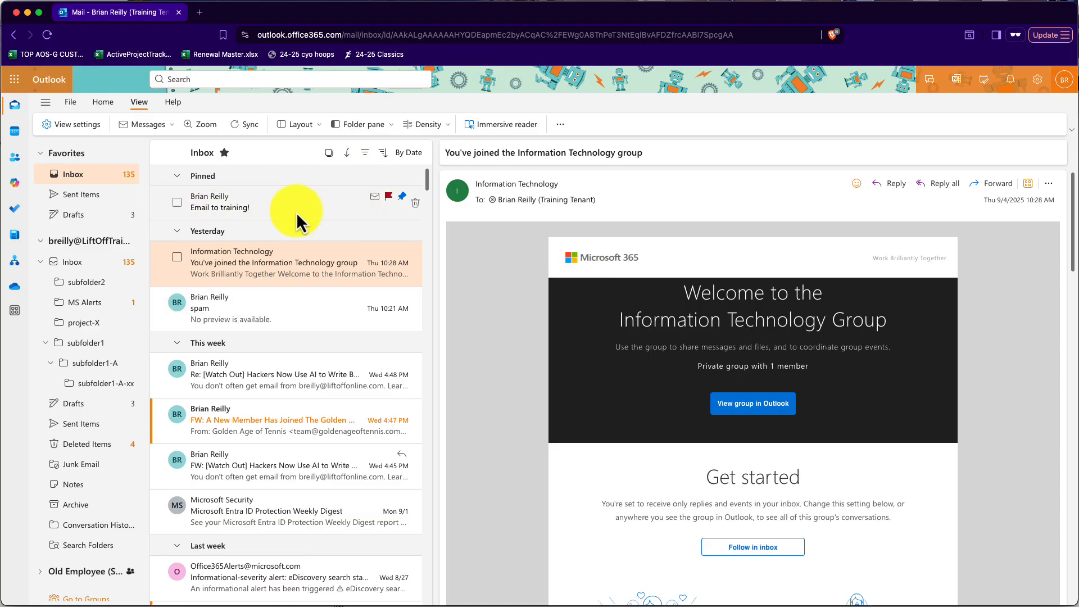
{"action": "right_click", "coordinate": [259, 260]}
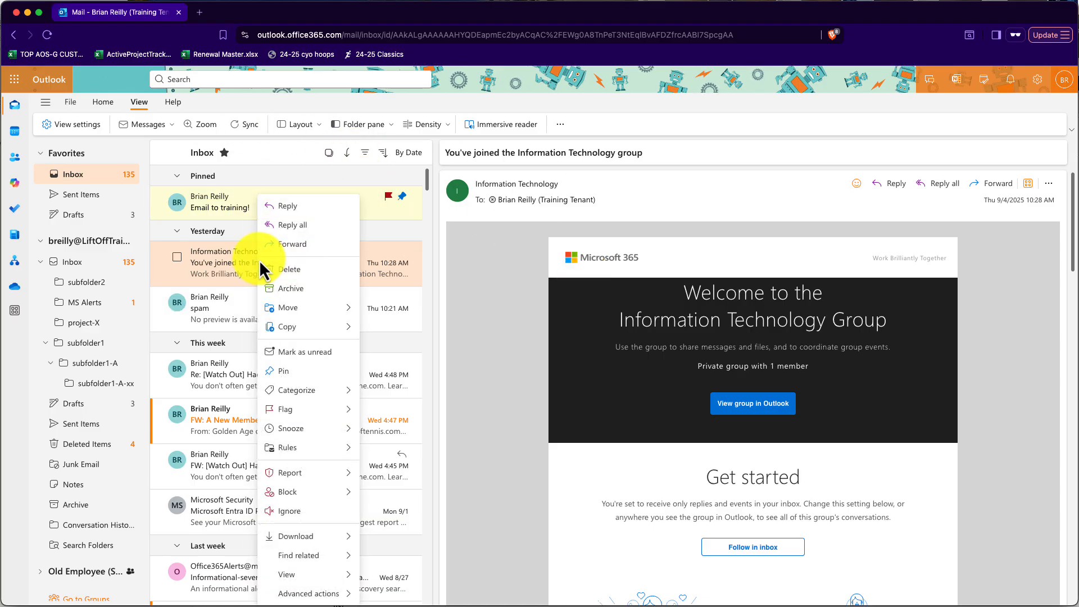
{"action": "left_click", "coordinate": [289, 288]}
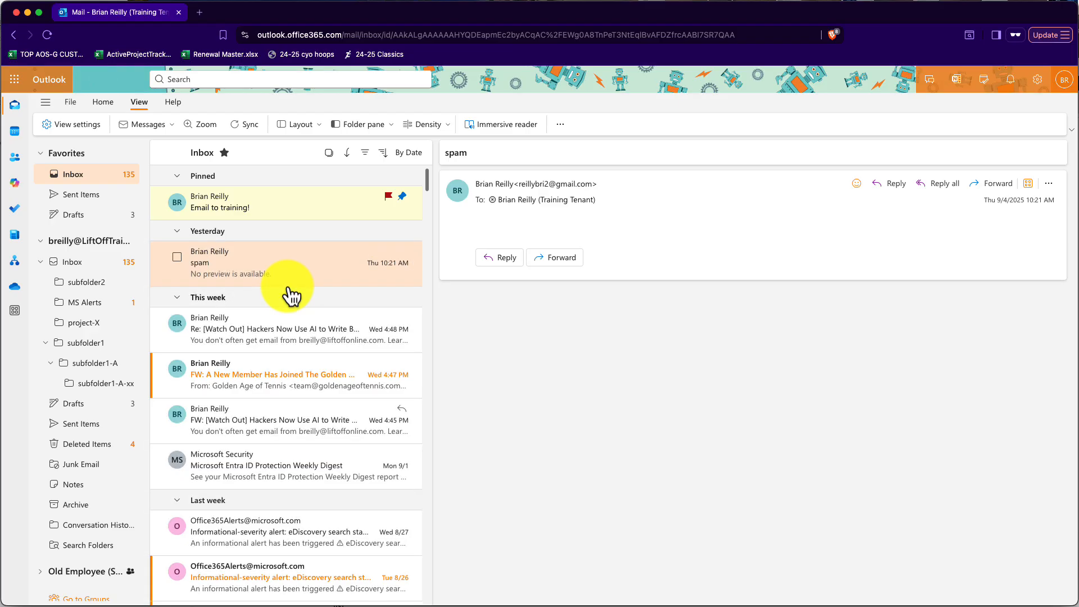
{"action": "left_click", "coordinate": [79, 509]}
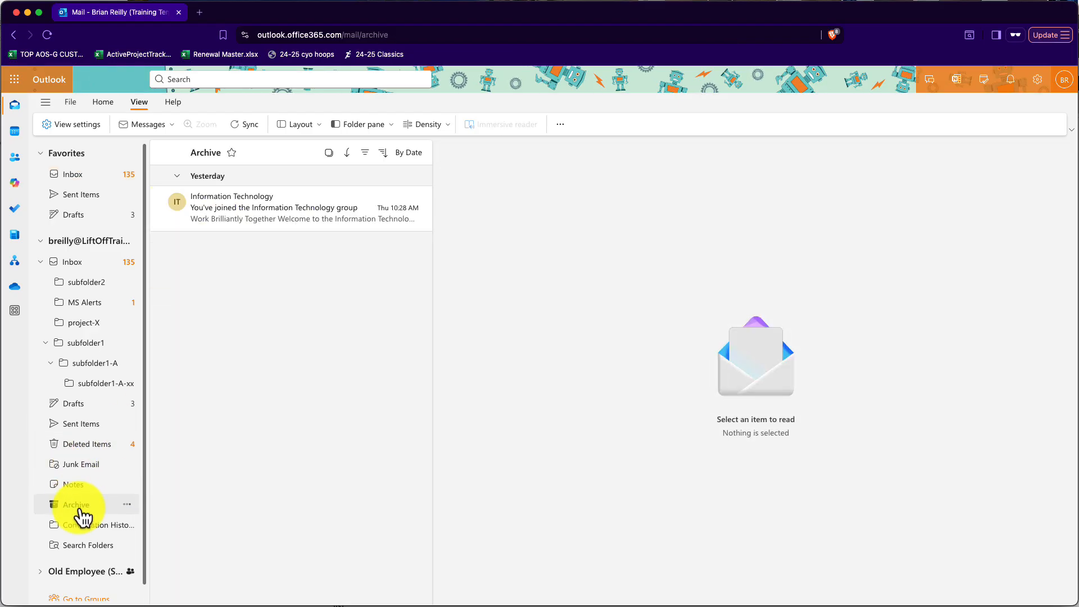
- Return to the Inbox and archive the "Microsoft Entra ID Protection Weekly Digest" message
{"action": "left_click", "coordinate": [73, 262]}
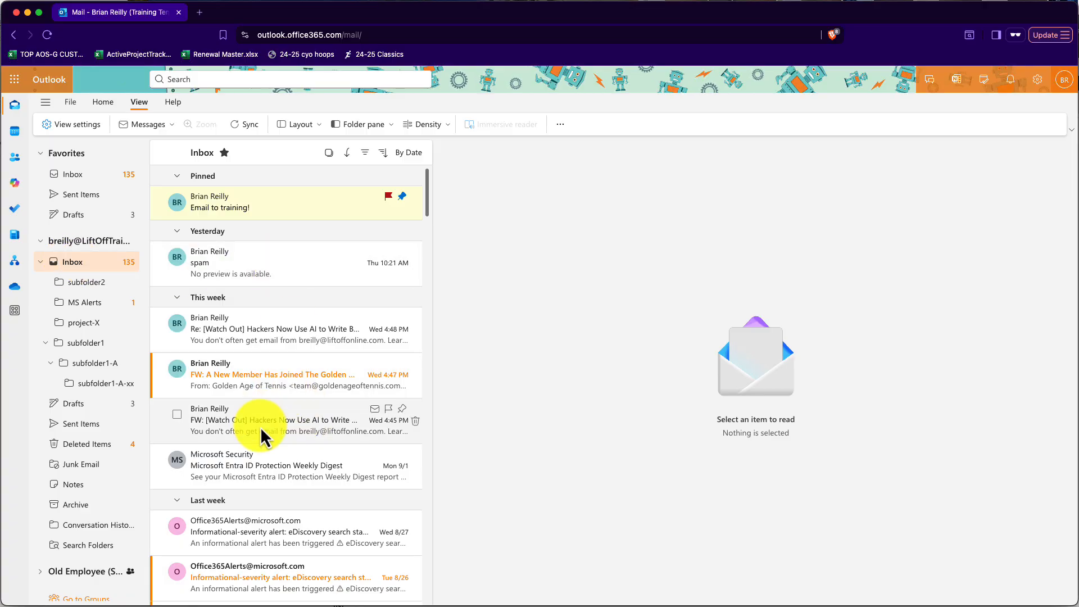
{"action": "right_click", "coordinate": [242, 467]}
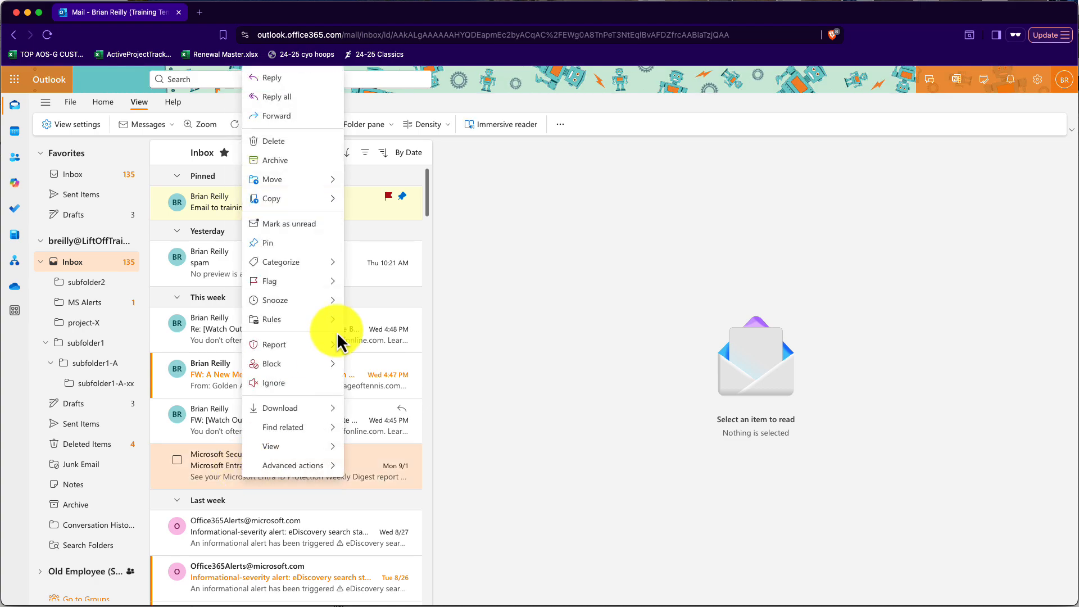
{"action": "left_click", "coordinate": [279, 162]}
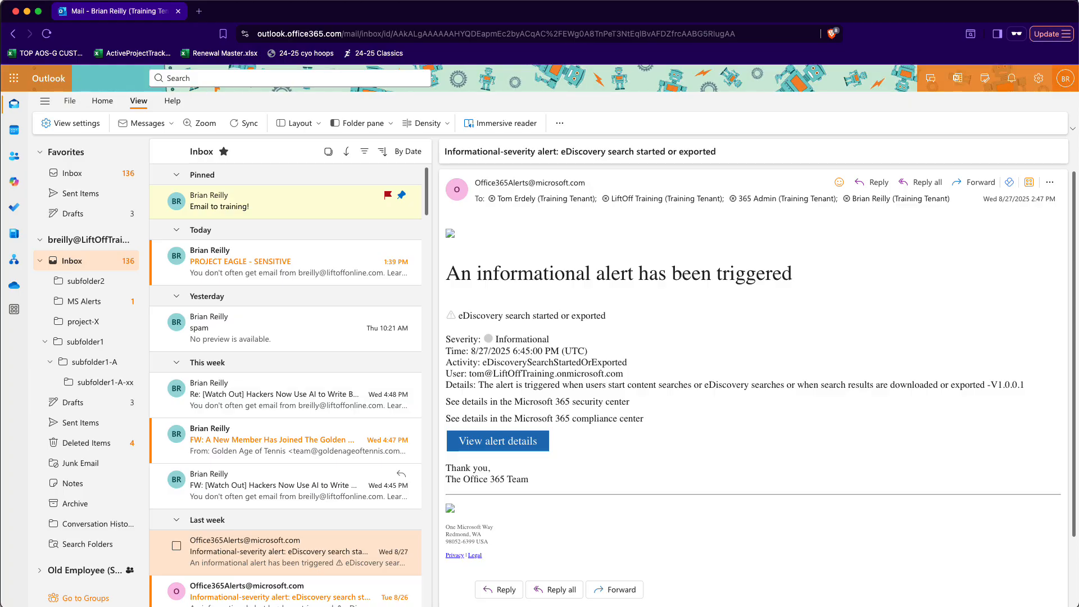
- Open the category settings of the account, rename the Blue category as "Follow Up" and save it
{"action": "left_click", "coordinate": [1039, 79]}
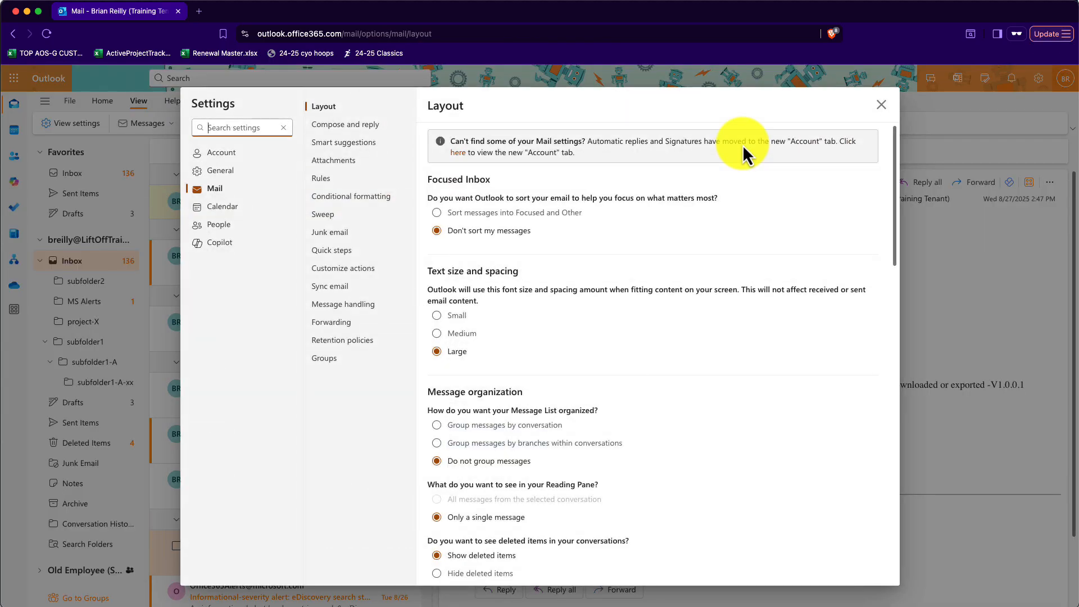
{"action": "left_click", "coordinate": [225, 156]}
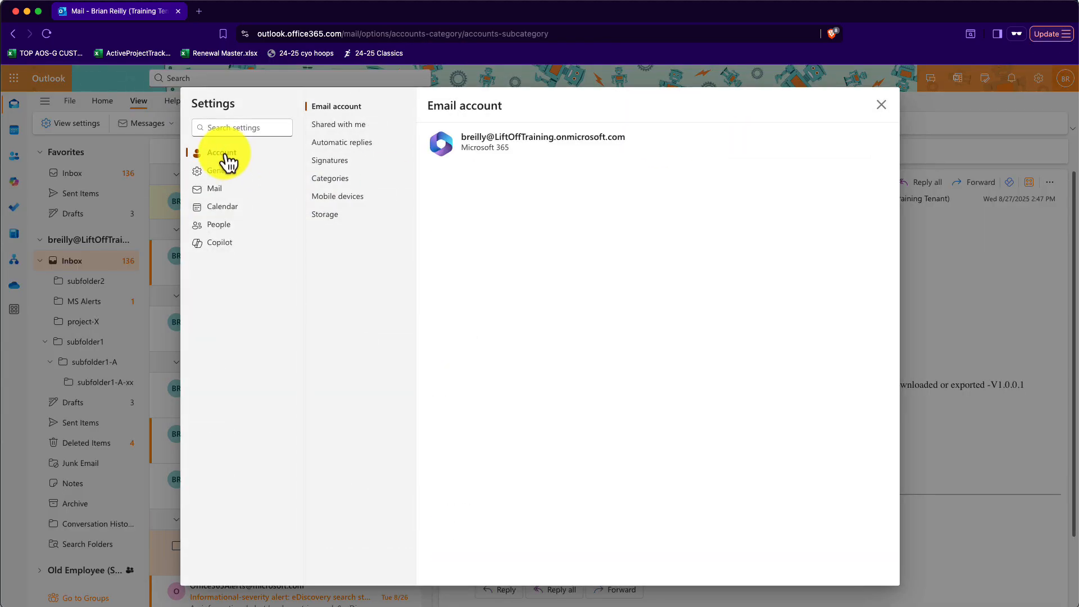
{"action": "left_click", "coordinate": [330, 178]}
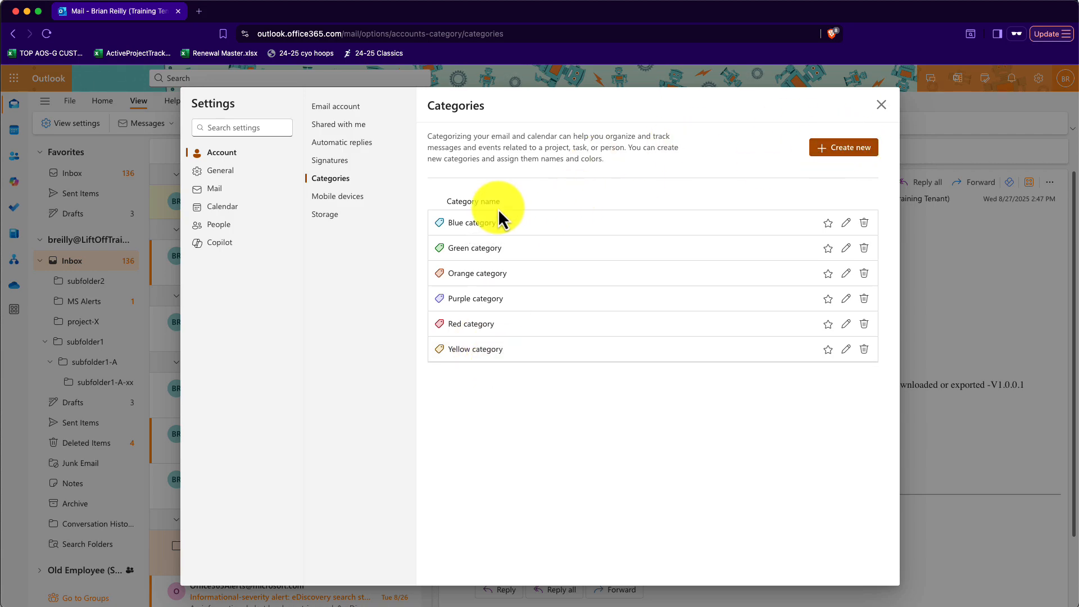
{"action": "left_click", "coordinate": [846, 224]}
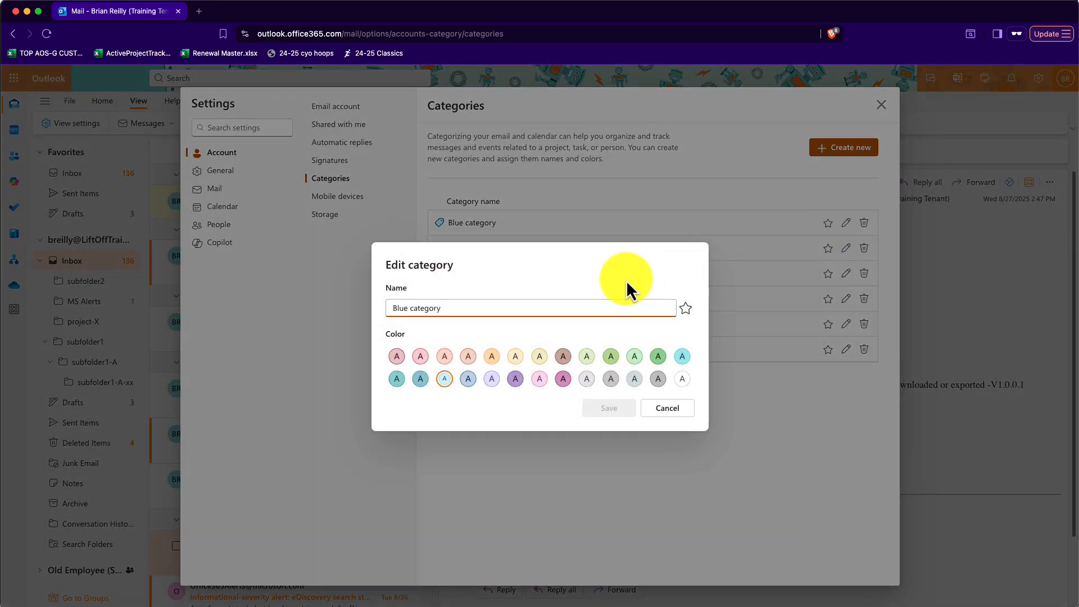
{"action": "double_click", "coordinate": [462, 308]}
{"action": "left_click", "coordinate": [463, 308]}
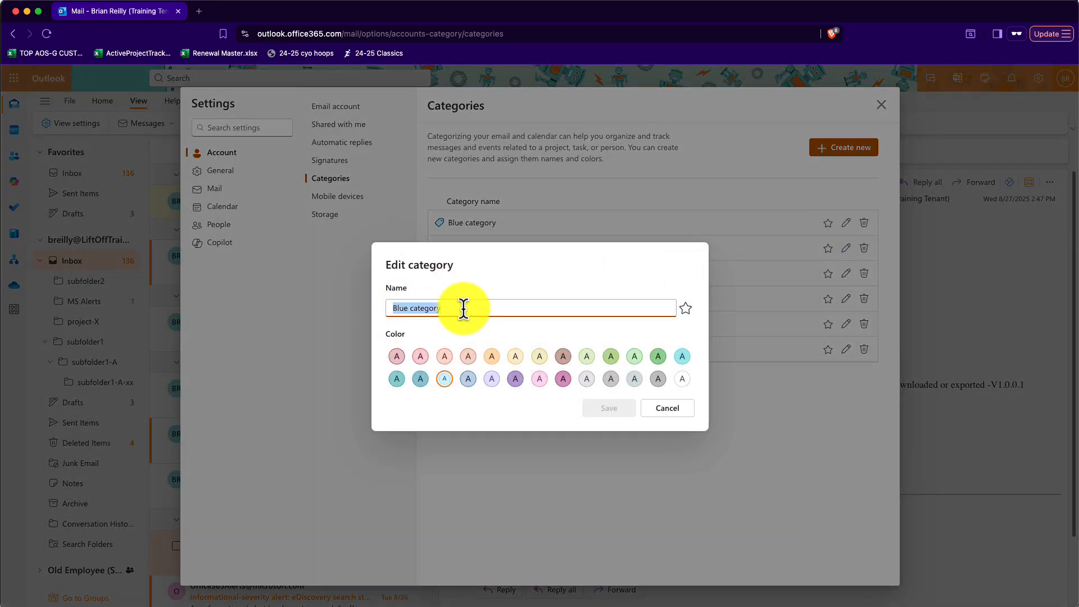
{"action": "type", "text": "F"}
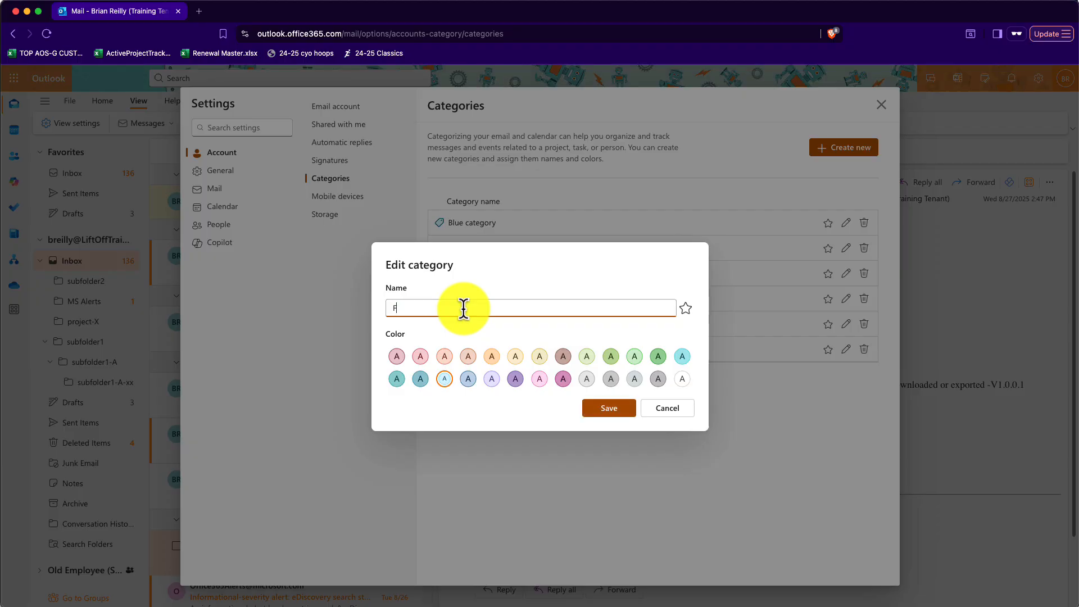
{"action": "type", "text": "ollow Up"}
{"action": "left_click", "coordinate": [605, 413]}
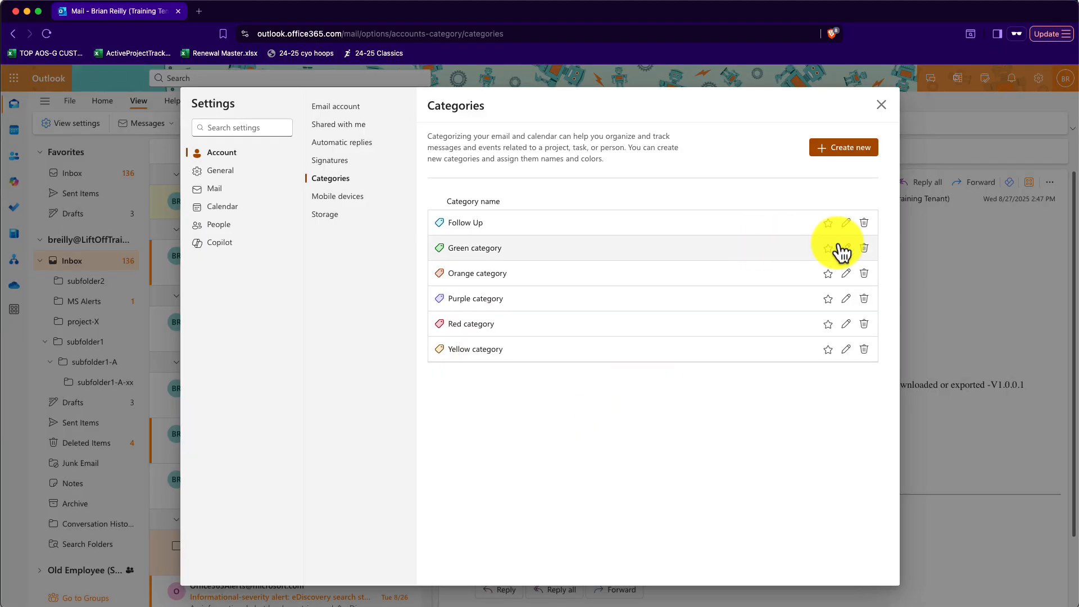
- Rename the Green category as "Newsletters" and save it
{"action": "left_click", "coordinate": [845, 249]}
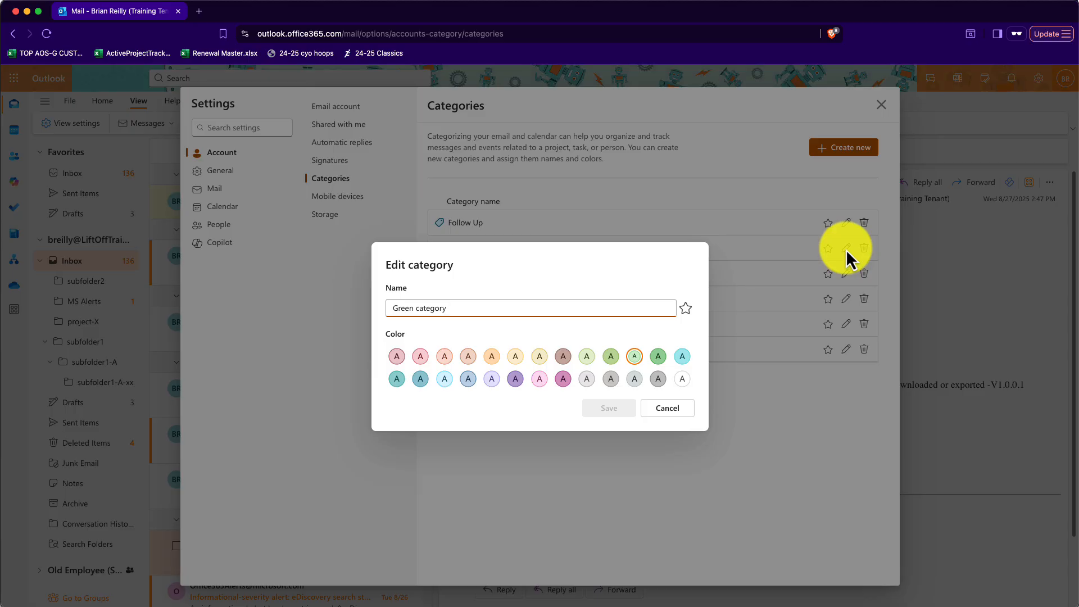
{"action": "key", "text": "BackSpace"}
{"action": "key", "text": "BackSpace"}
{"action": "key", "text": "BackSpace"}
{"action": "key", "text": "BackSpace"}
{"action": "key", "text": "BackSpace"}
{"action": "key", "text": "BackSpace"}
{"action": "key", "text": "BackSpace"}
{"action": "key", "text": "BackSpace"}
{"action": "key", "text": "BackSpace"}
{"action": "key", "text": "BackSpace"}
{"action": "key", "text": "BackSpace"}
{"action": "key", "text": "BackSpace"}
{"action": "key", "text": "BackSpace"}
{"action": "key", "text": "BackSpace"}
{"action": "type", "text": "Newsletters"}
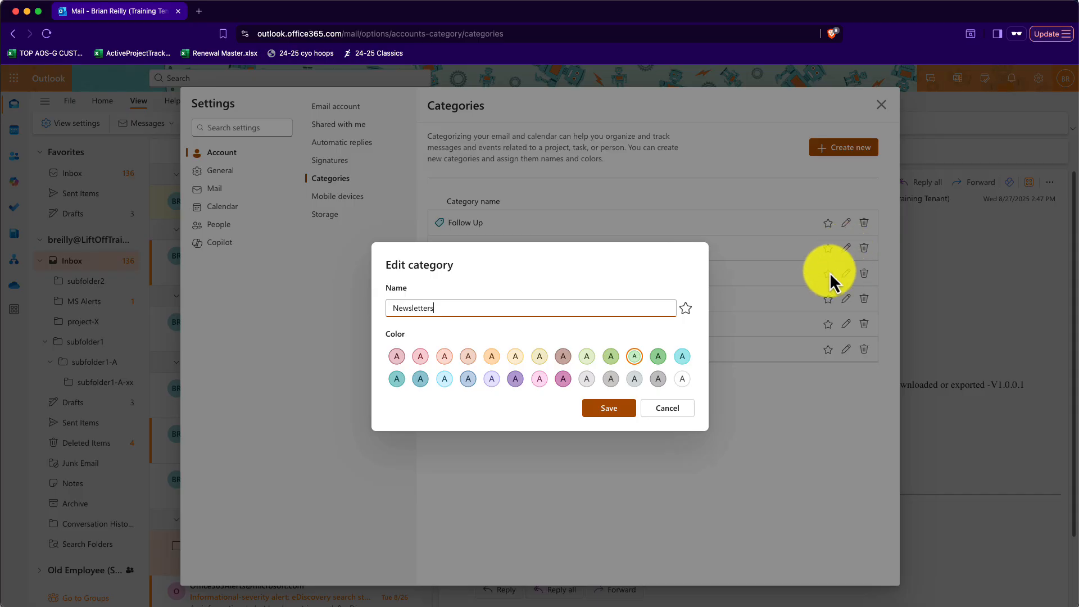
{"action": "left_click", "coordinate": [611, 413]}
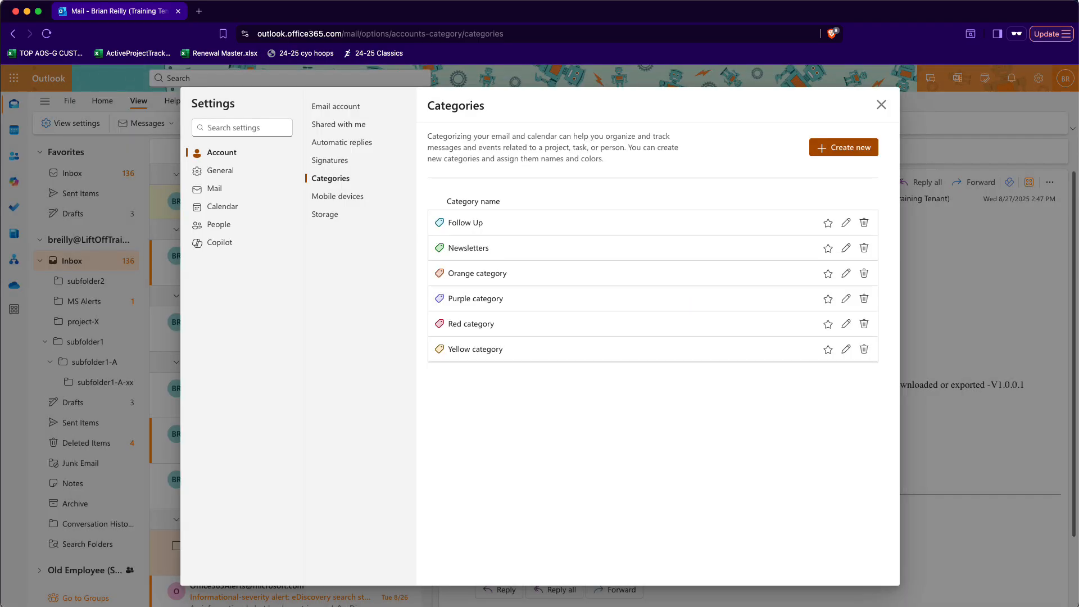
- Rename the Orange category as "Microsoft Alerts" and save it
{"action": "left_click", "coordinate": [845, 273]}
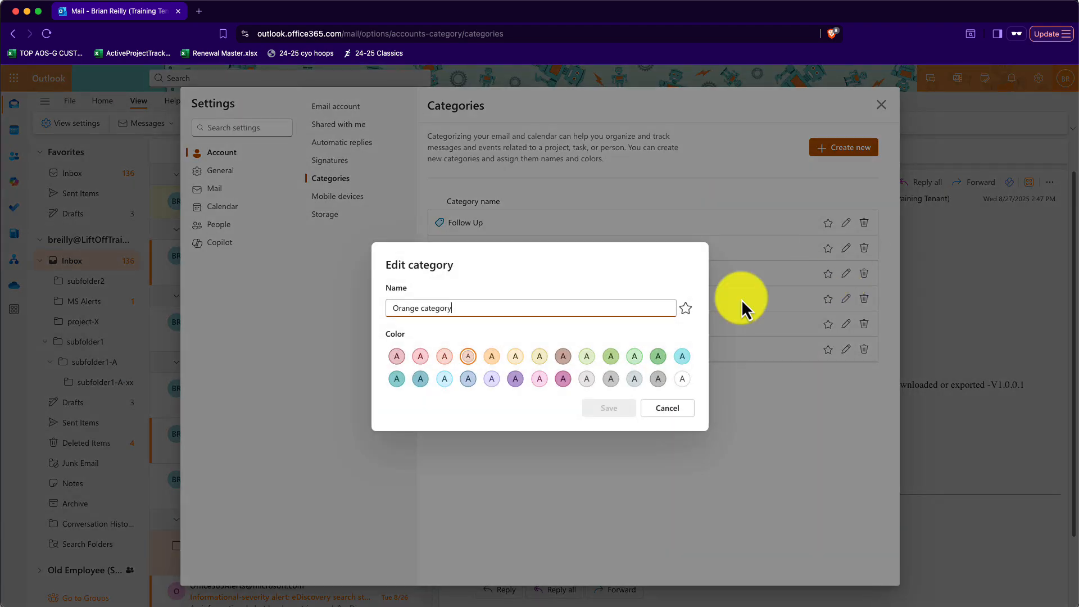
{"action": "triple_click", "coordinate": [467, 308]}
{"action": "type", "text": "Mic"}
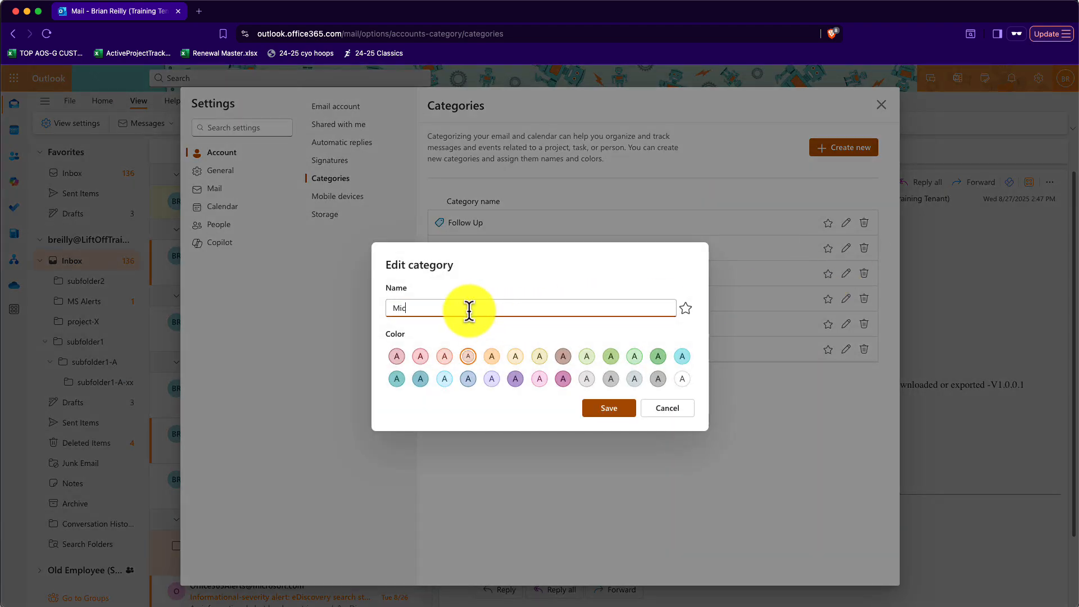
{"action": "type", "text": "rosoft Alerts"}
{"action": "left_click", "coordinate": [609, 404]}
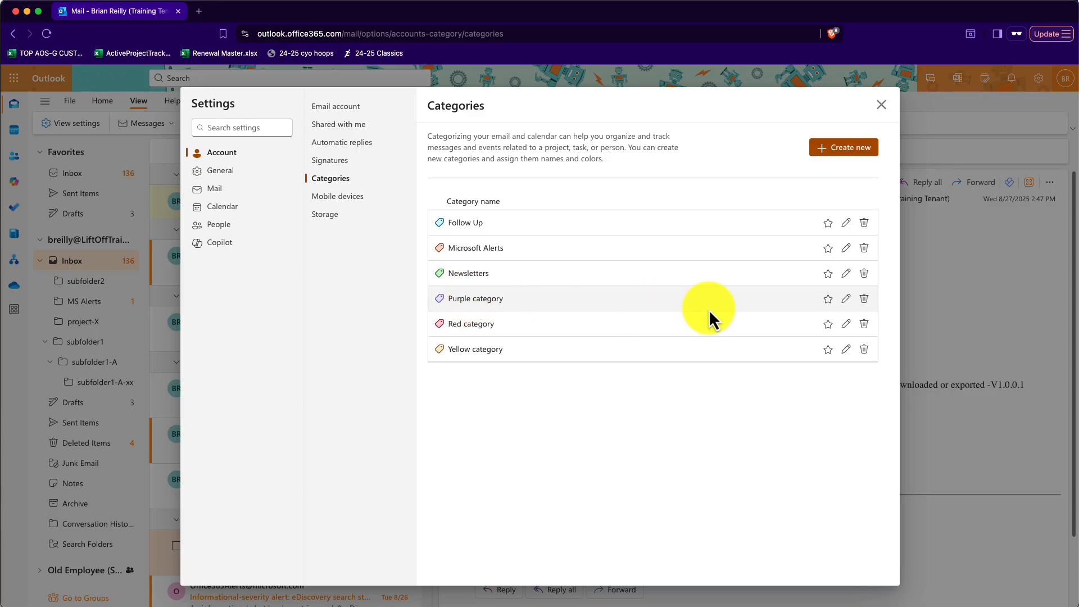
- Rename the Purple category as "Project Eagle" and save it
{"action": "left_click", "coordinate": [845, 298]}
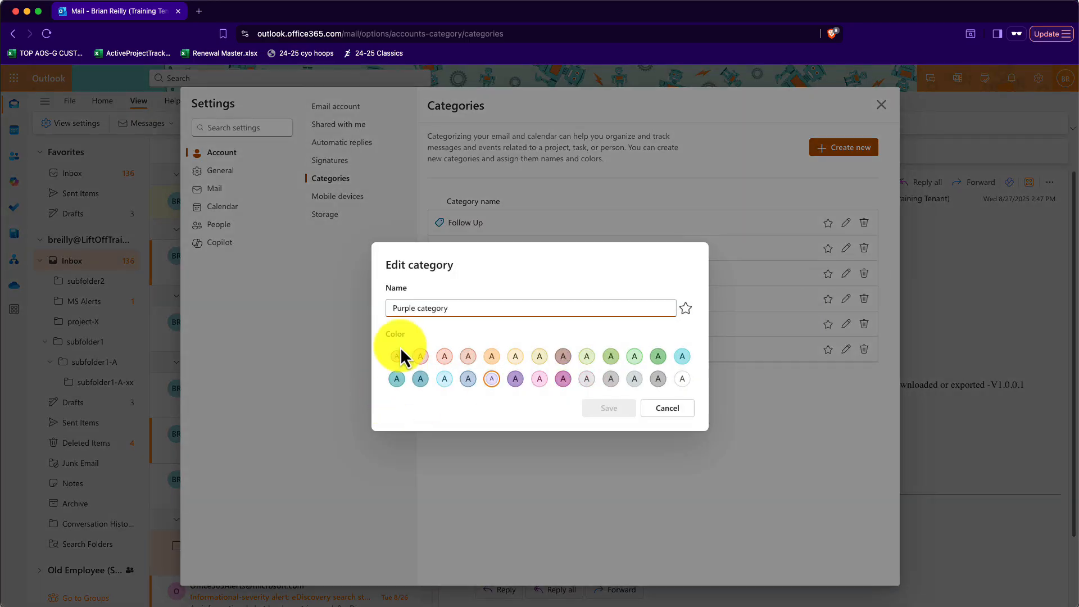
{"action": "left_click", "coordinate": [459, 310]}
{"action": "key", "text": "alt+shift+Left"}
{"action": "key", "text": "alt+shift+Left"}
{"action": "type", "text": "P"}
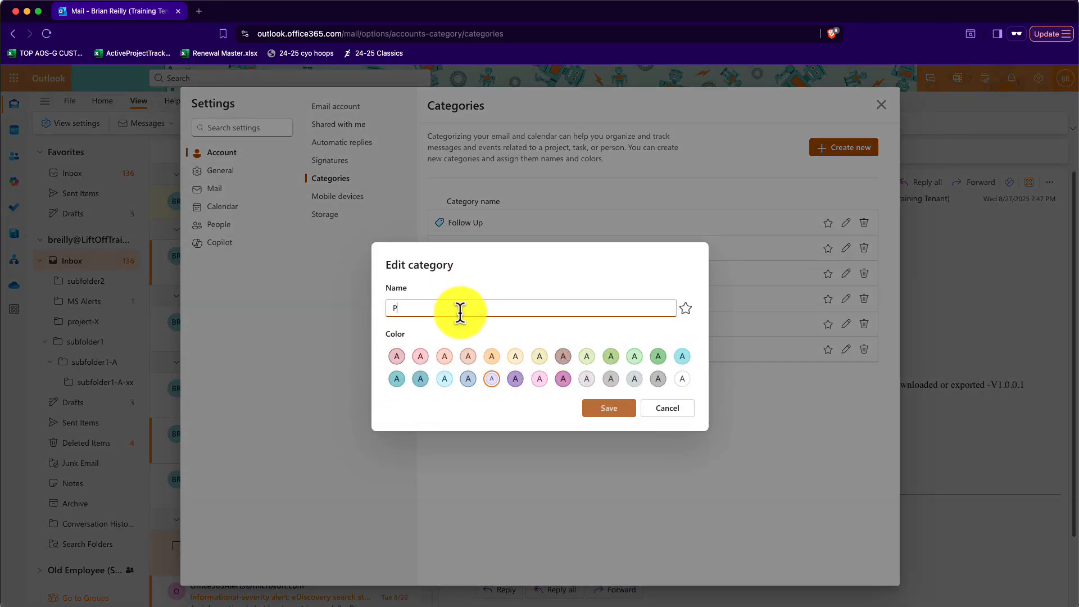
{"action": "type", "text": "roject Eagle"}
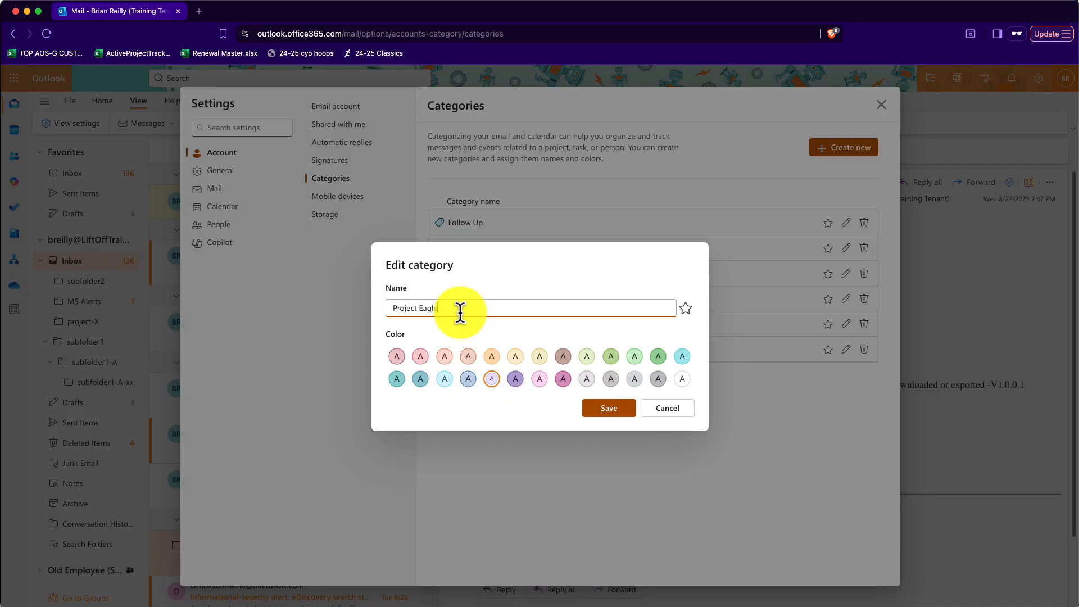
{"action": "left_click", "coordinate": [611, 409]}
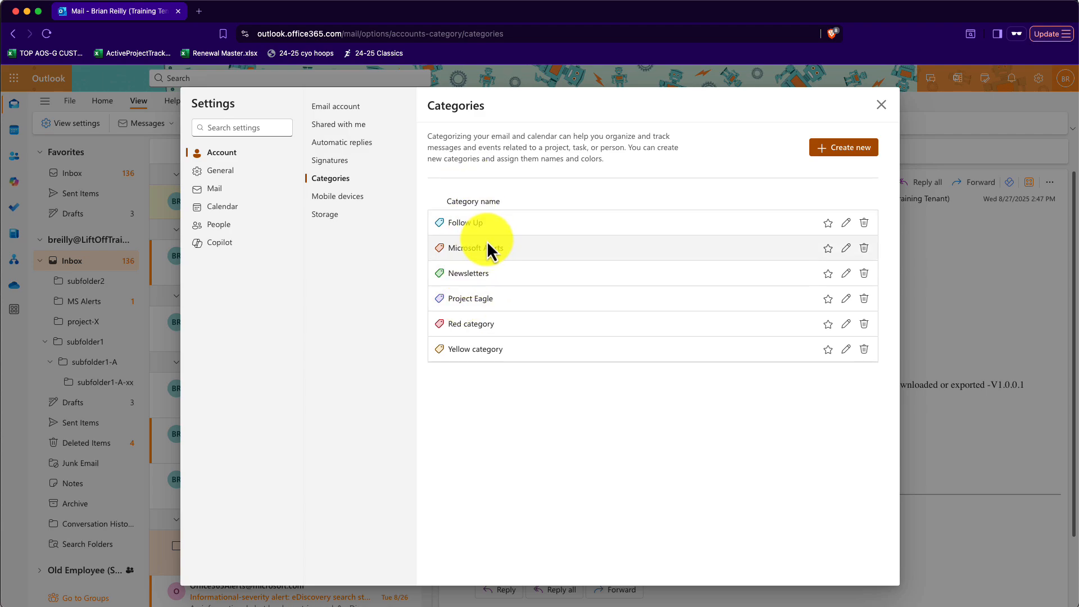
- Add the Follow Up, Microsoft Alerts, Newsletters and Project Eagle categories to the favorites and close the settings
{"action": "left_click", "coordinate": [828, 224]}
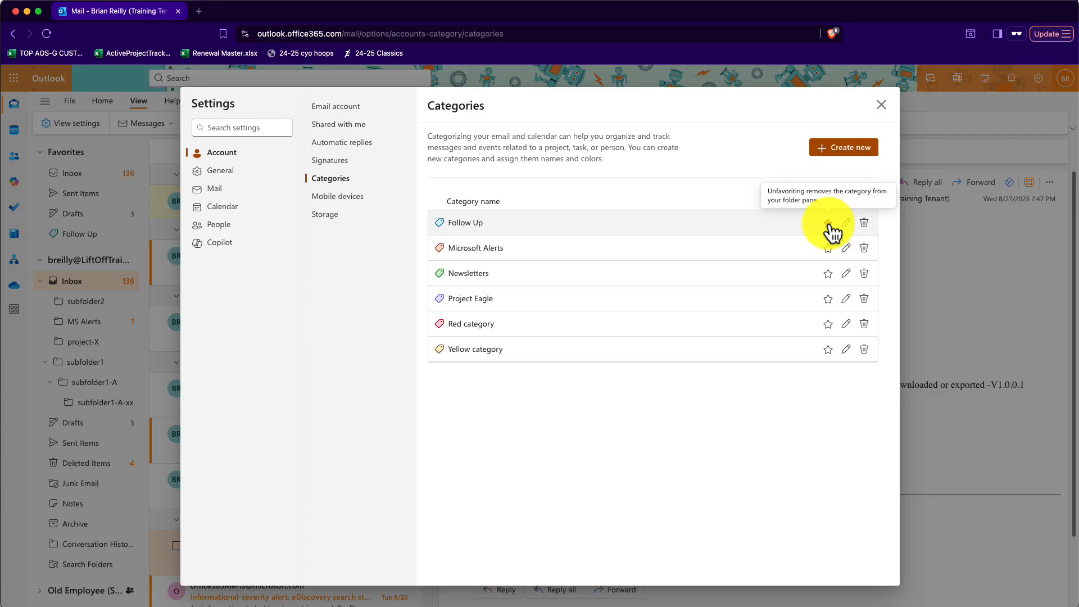
{"action": "left_click", "coordinate": [828, 249]}
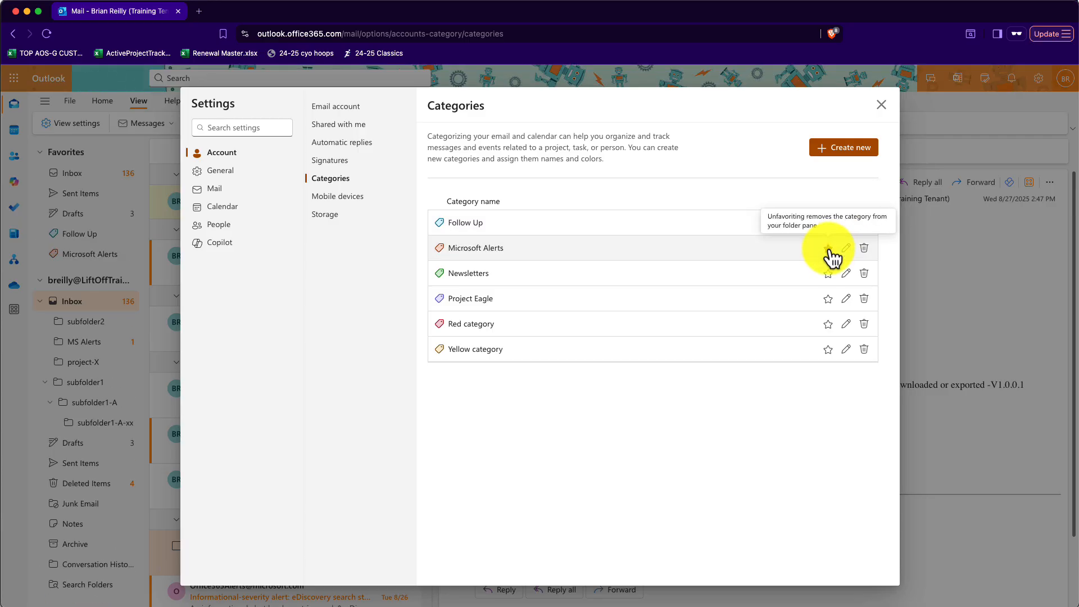
{"action": "left_click", "coordinate": [828, 274]}
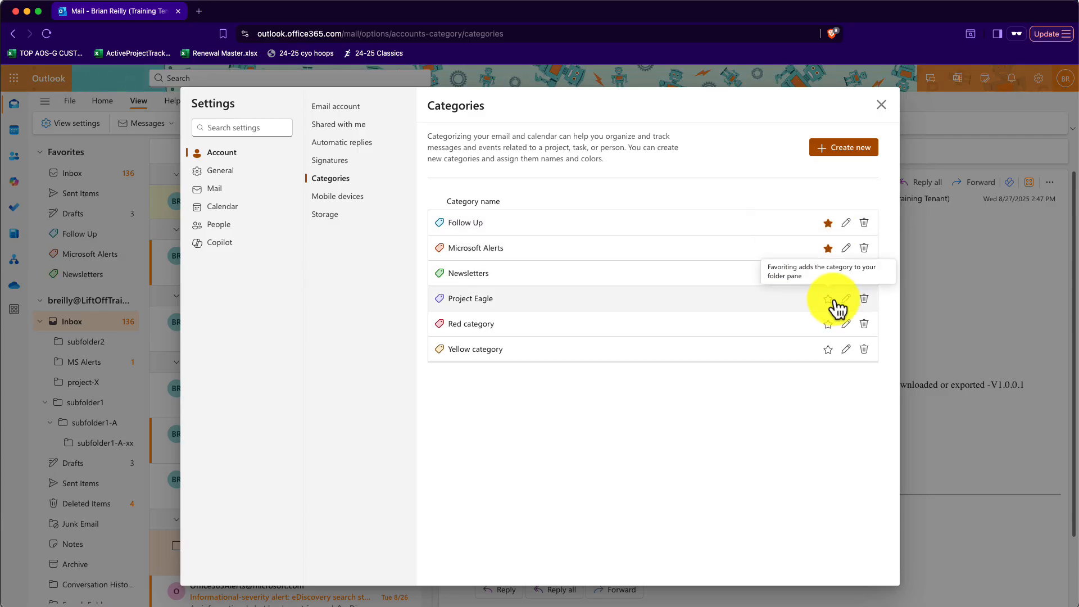
{"action": "left_click", "coordinate": [830, 299]}
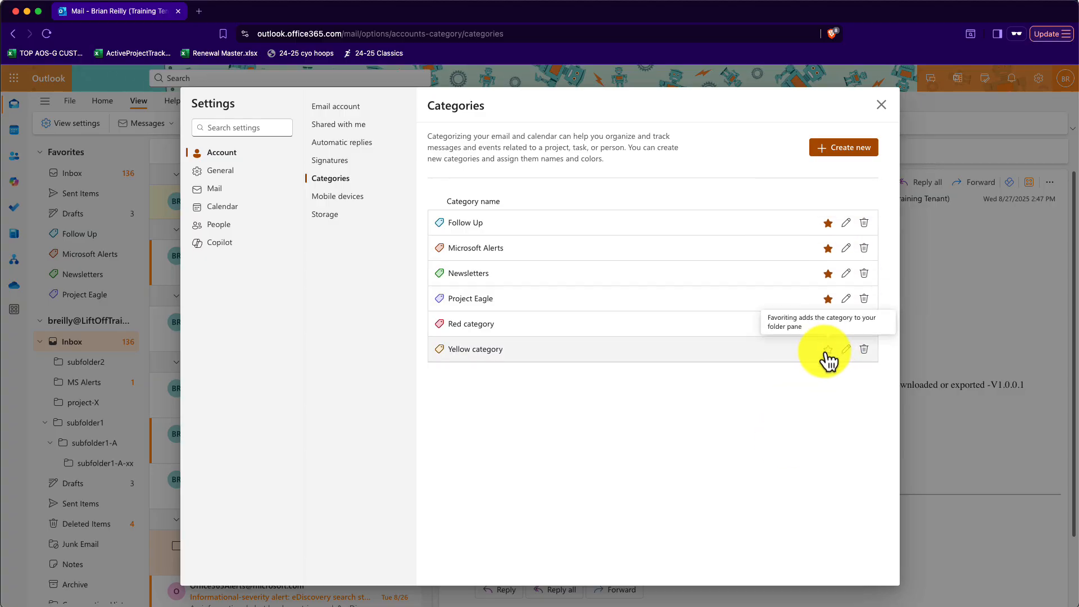
{"action": "left_click", "coordinate": [881, 105]}
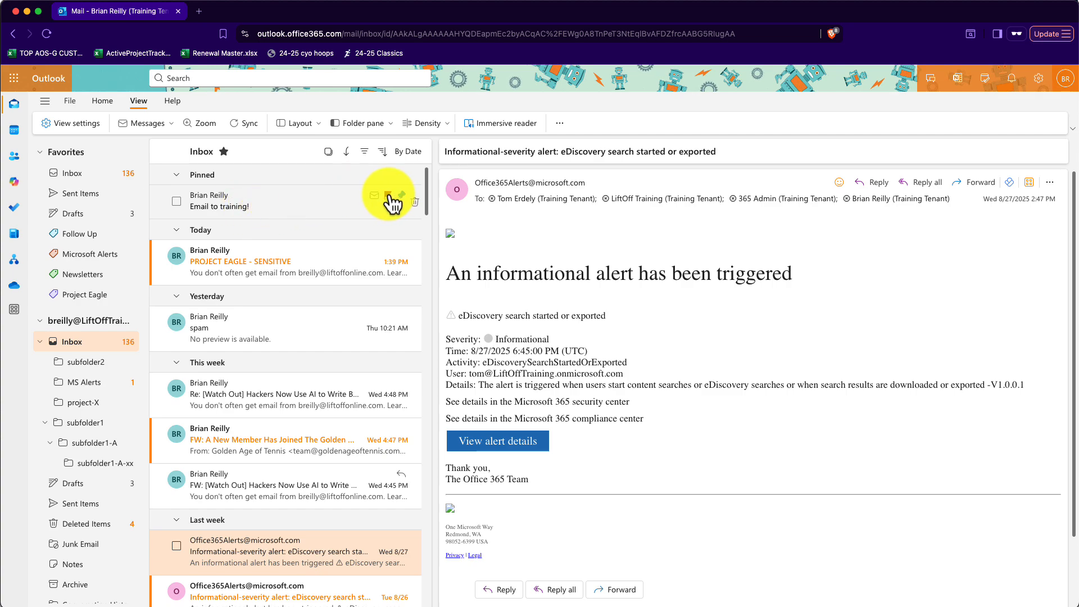
- Assign the Follow Up category to the pinned "Email to training!" message
{"action": "left_click", "coordinate": [289, 204]}
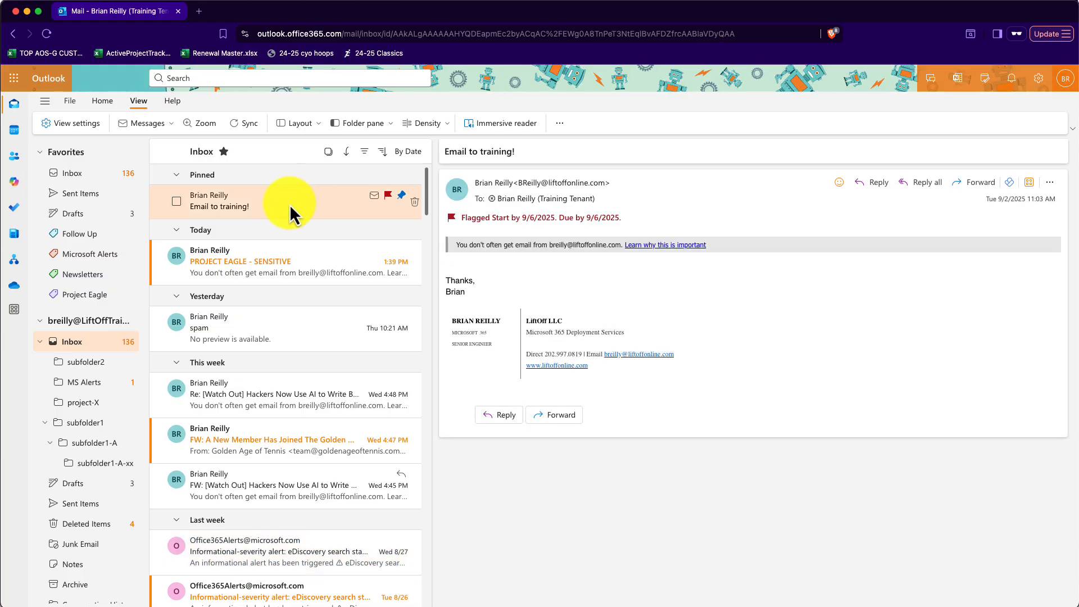
{"action": "right_click", "coordinate": [289, 205]}
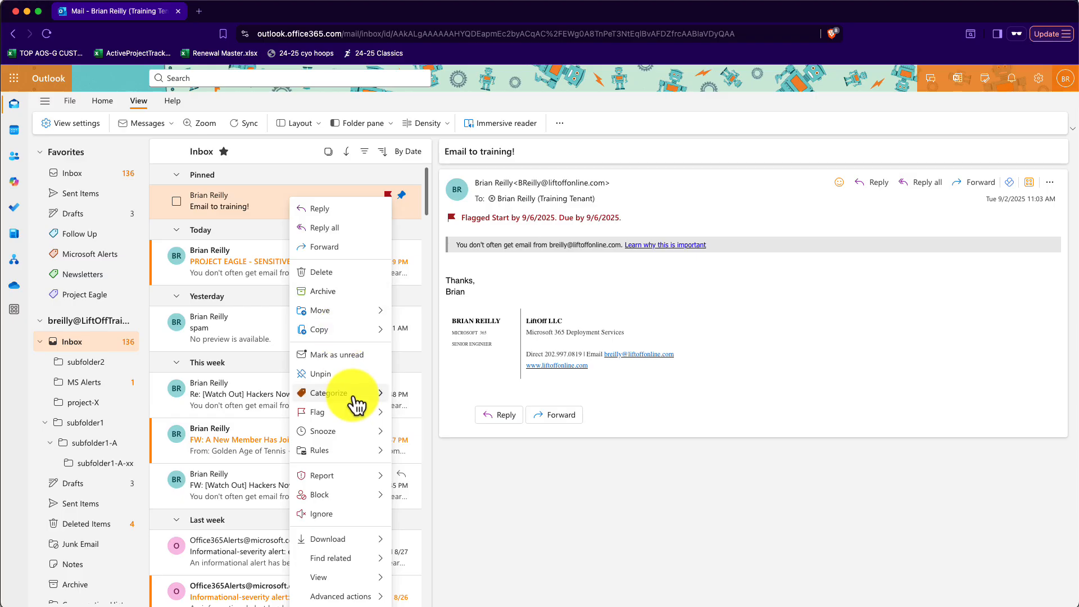
{"action": "mouse_move", "coordinate": [354, 393]}
{"action": "left_click", "coordinate": [433, 416]}
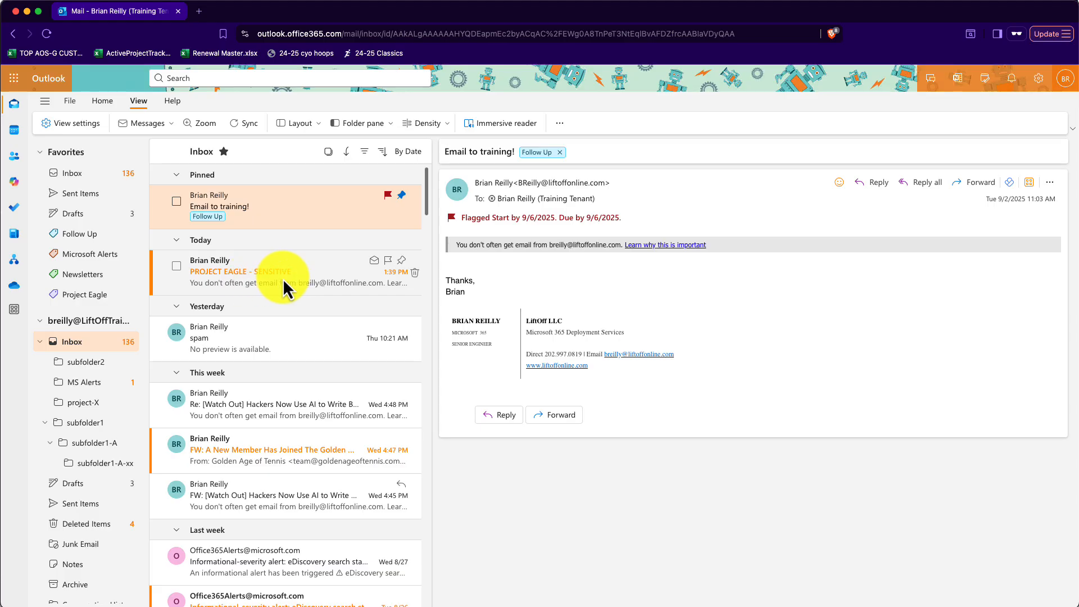
- Assign the Project Eagle category to the "PROJECT EAGLE - SENSITIVE" message
{"action": "right_click", "coordinate": [248, 271]}
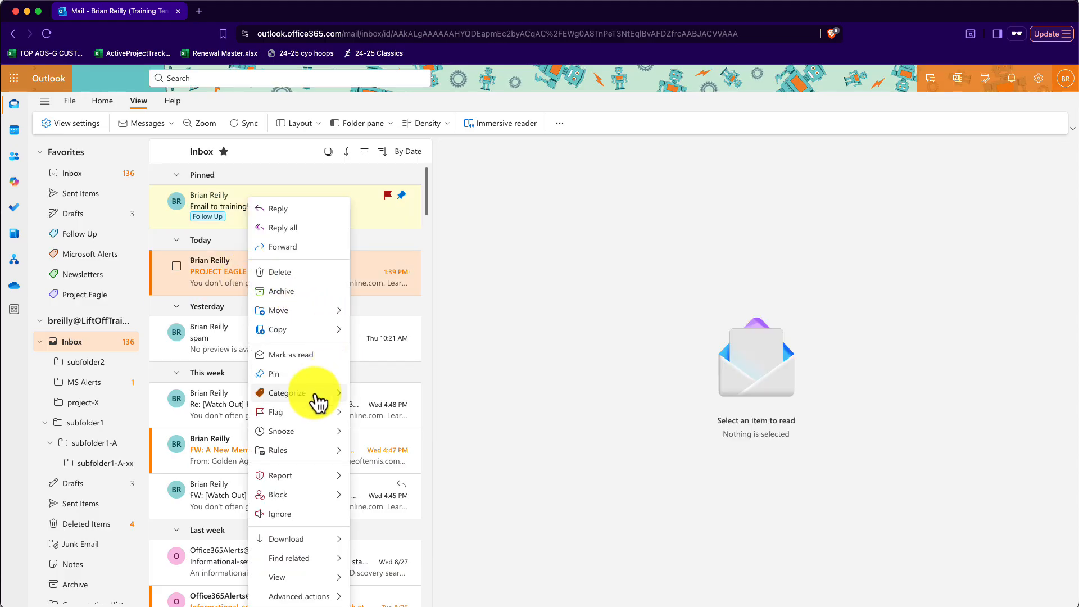
{"action": "mouse_move", "coordinate": [318, 402]}
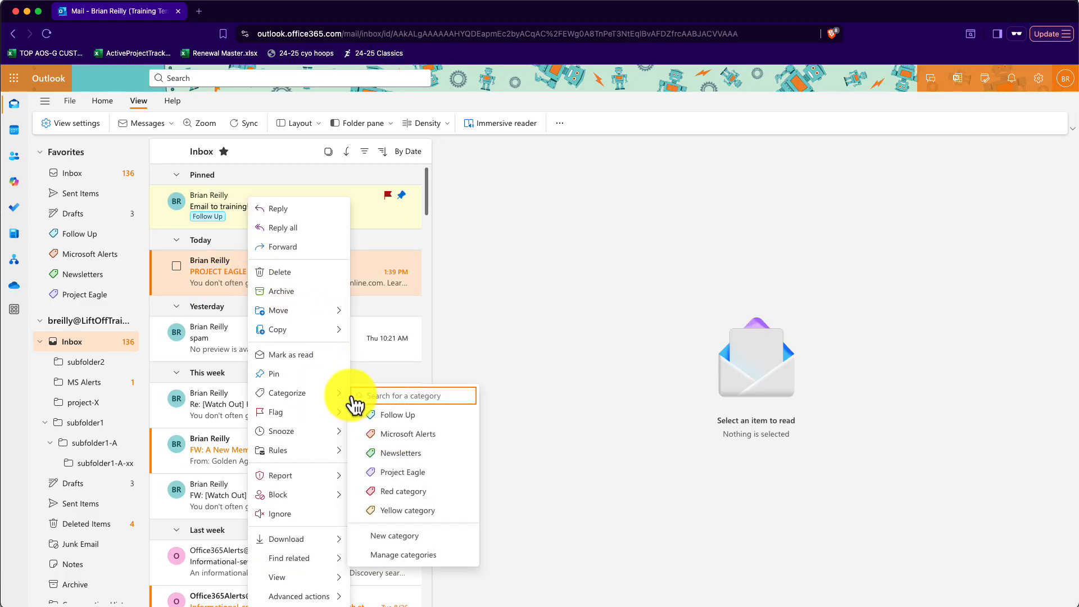
{"action": "left_click", "coordinate": [399, 472]}
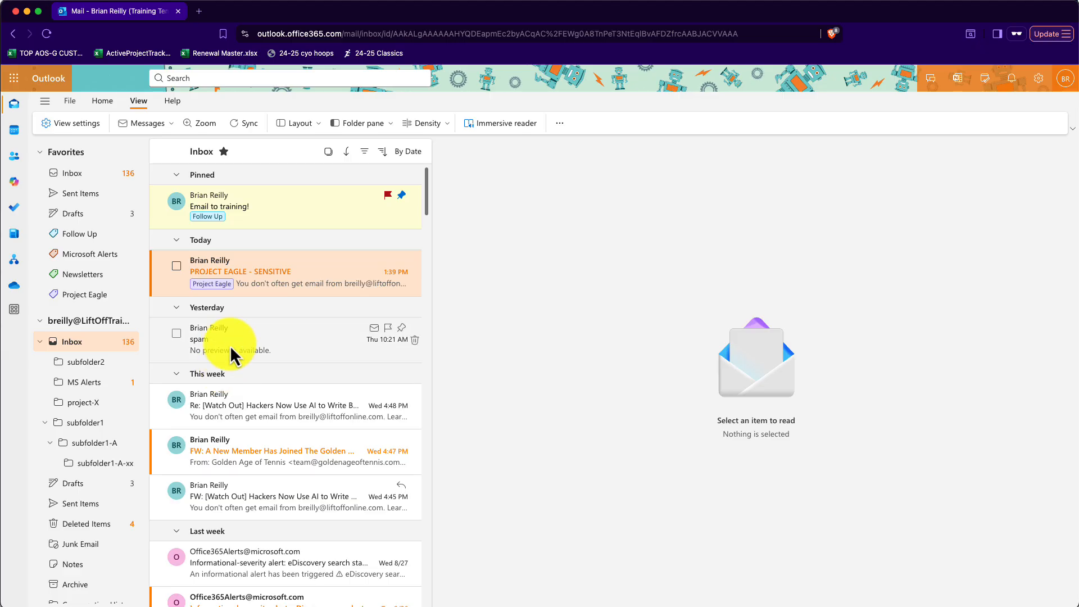
- Assign the Newsletters category to the "Re: [Watch Out] Hackers Now Use AI" message
{"action": "right_click", "coordinate": [247, 410]}
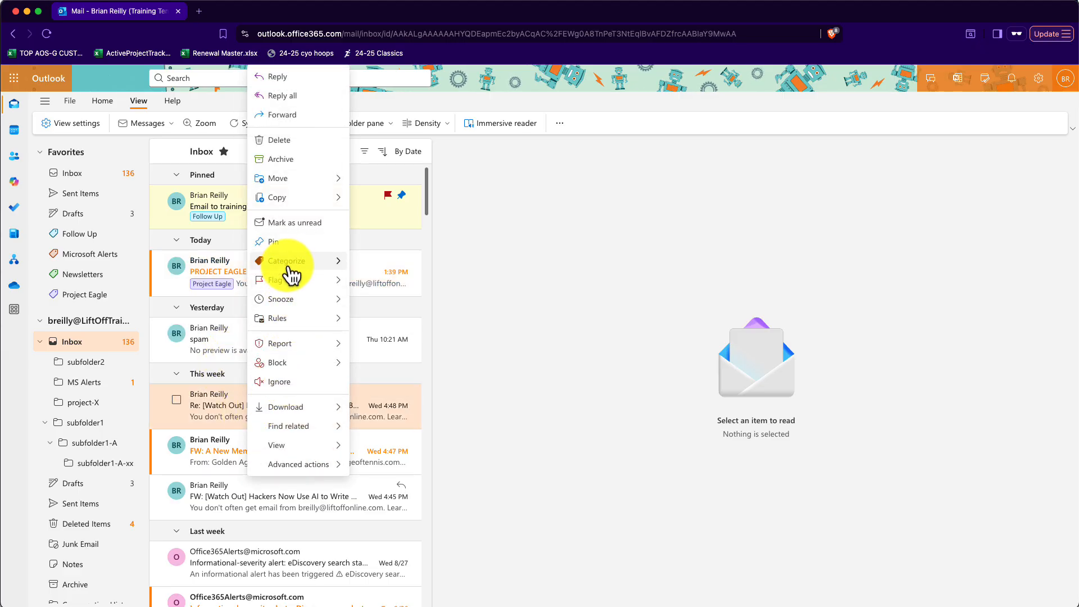
{"action": "mouse_move", "coordinate": [289, 261]}
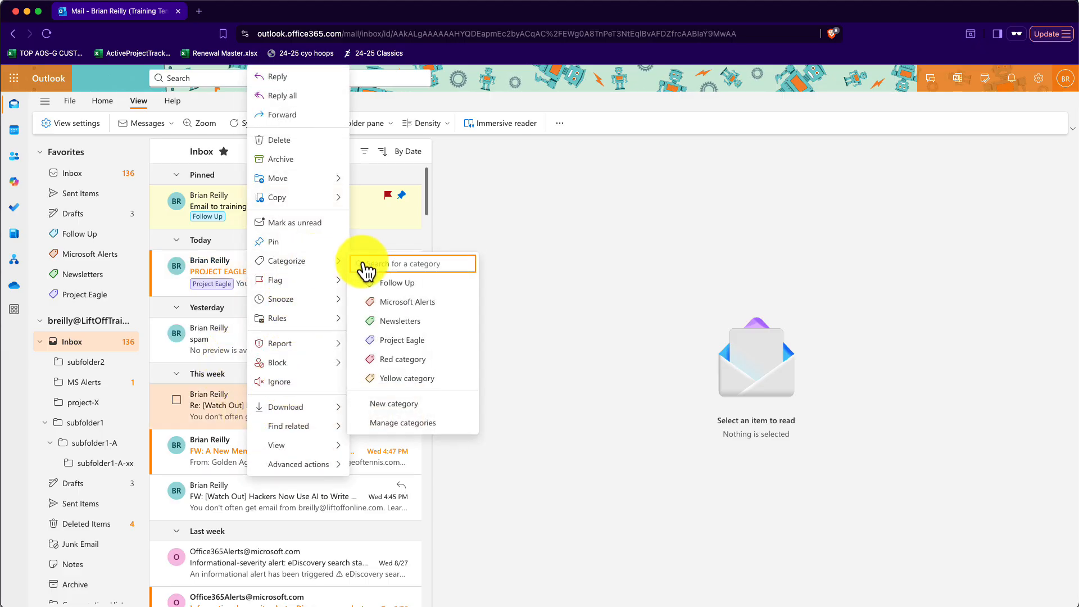
{"action": "left_click", "coordinate": [401, 321]}
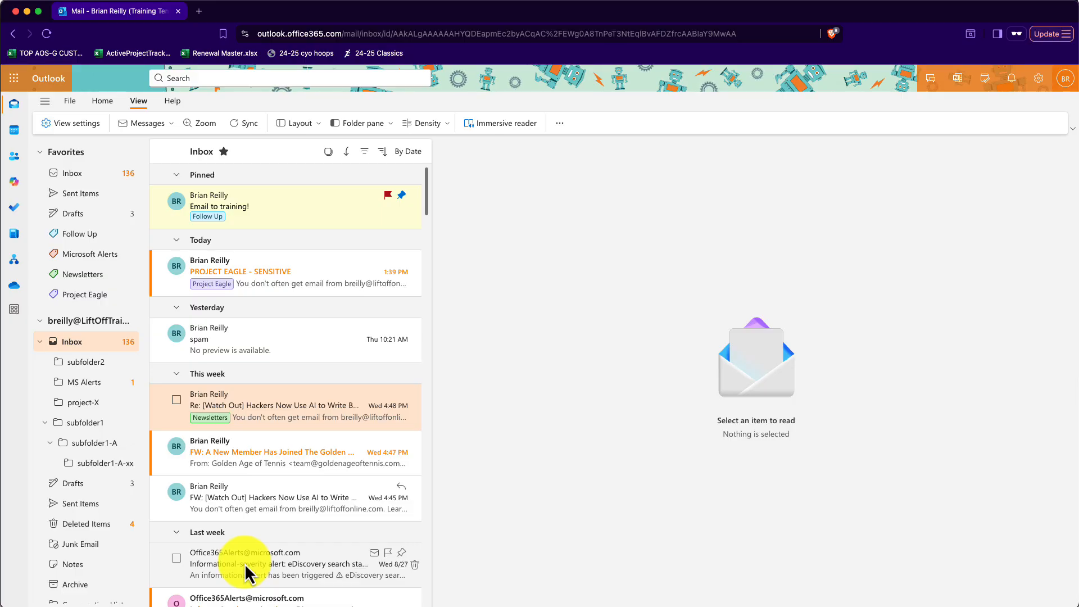
- Assign the Microsoft Alerts category to the informational-severity eDiscovery alert dated Wed 8/27
{"action": "right_click", "coordinate": [262, 565]}
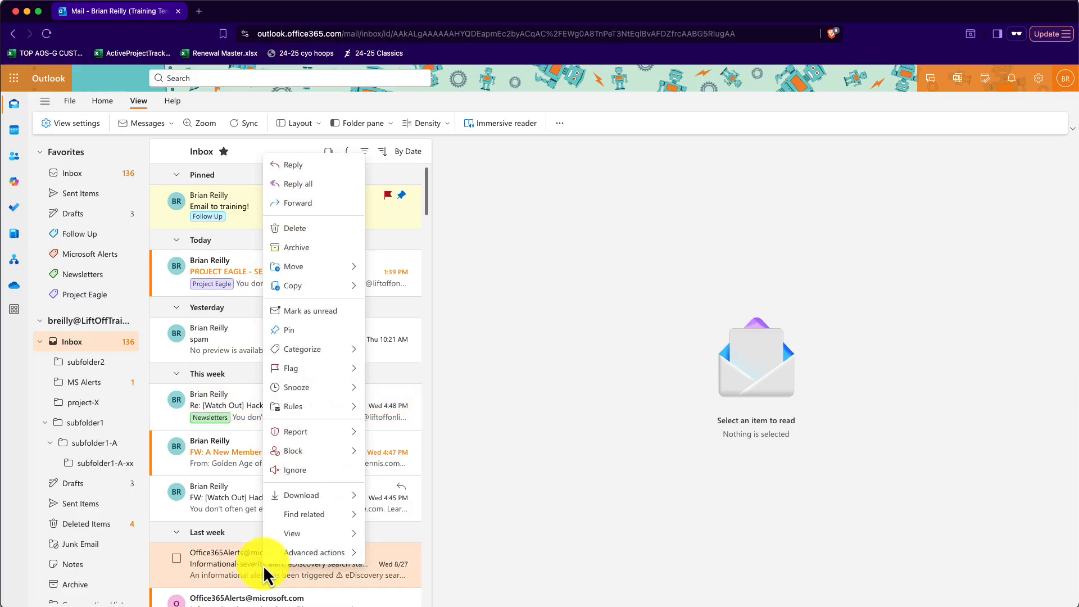
{"action": "mouse_move", "coordinate": [302, 354]}
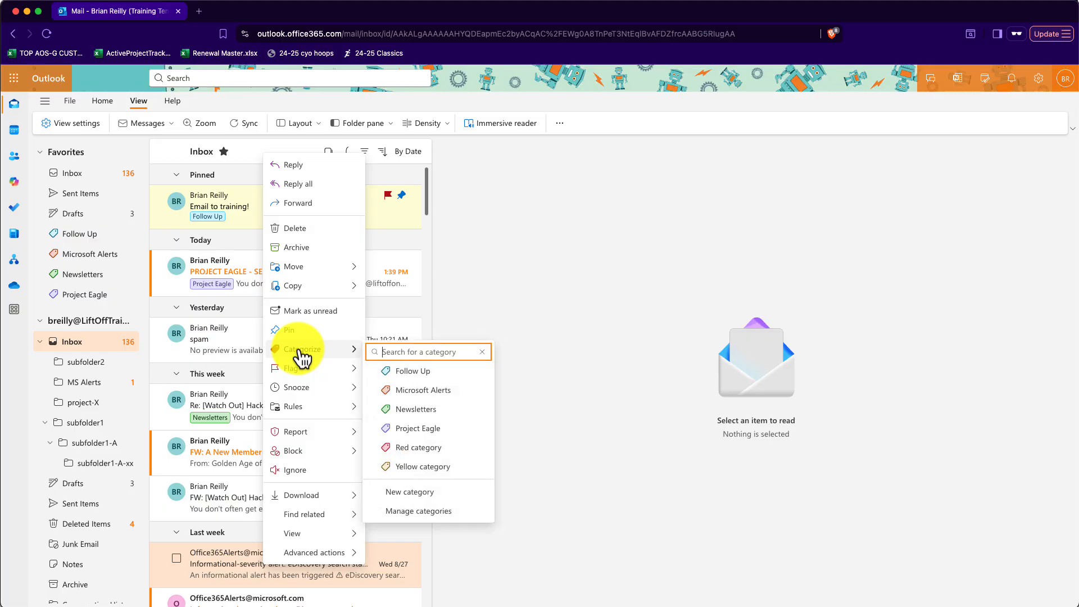
{"action": "left_click", "coordinate": [422, 389]}
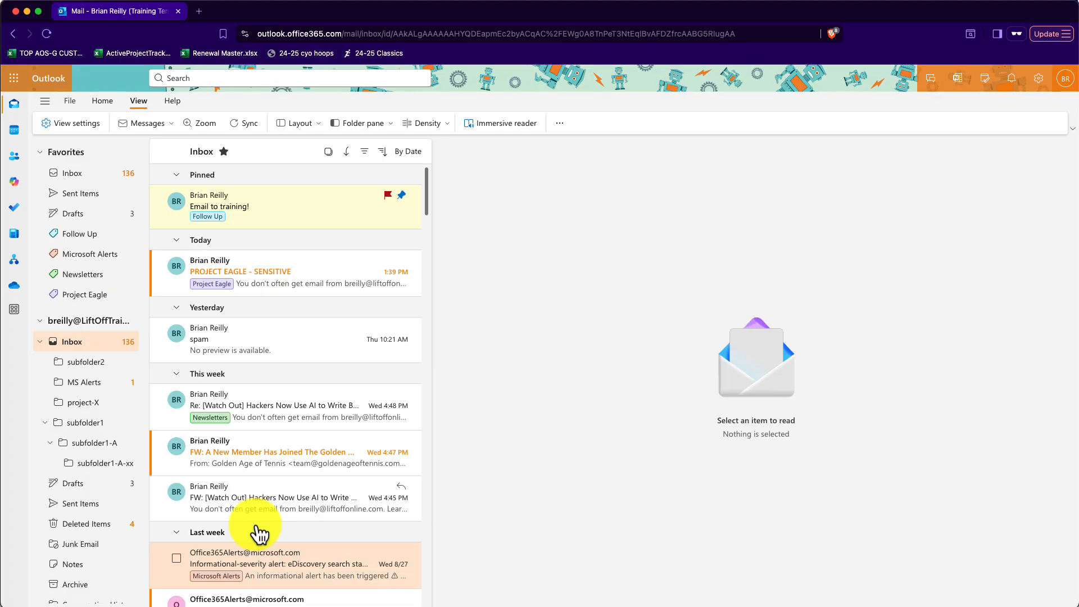
- Archive the four inbox messages categorized as Follow Up, Project Eagle, Newsletters and Microsoft Alerts
{"action": "right_click", "coordinate": [283, 213]}
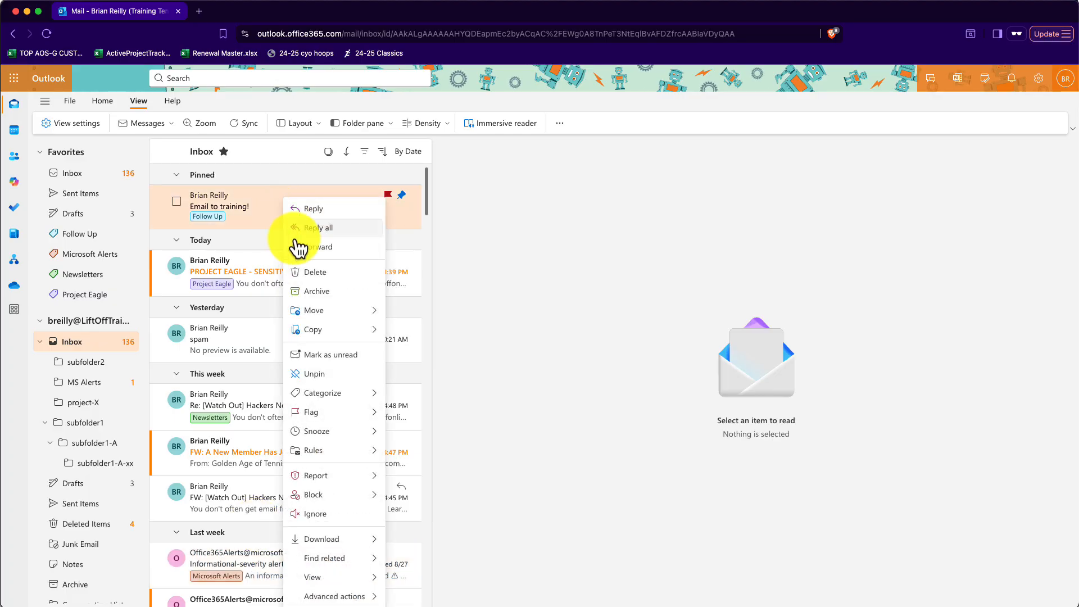
{"action": "left_click", "coordinate": [318, 291]}
{"action": "right_click", "coordinate": [261, 214]}
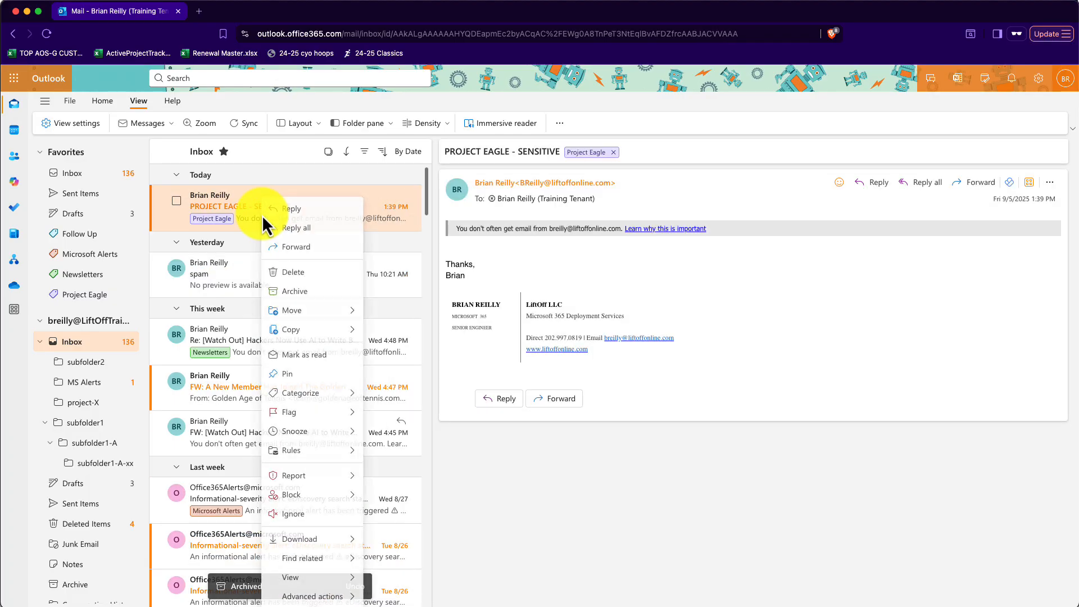
{"action": "left_click", "coordinate": [294, 291]}
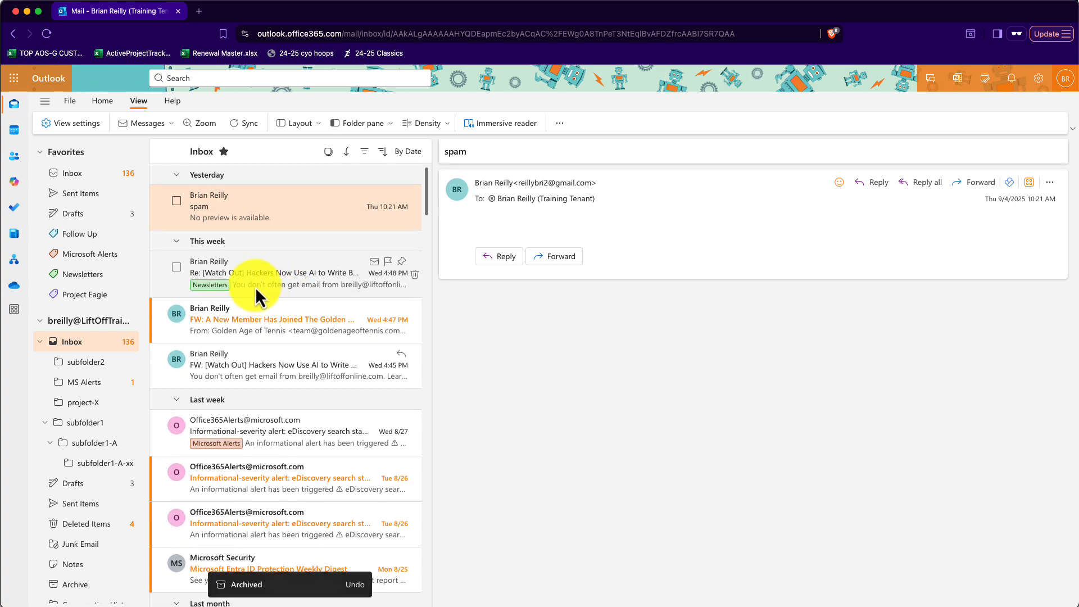
{"action": "right_click", "coordinate": [255, 287]}
{"action": "left_click", "coordinate": [274, 291]}
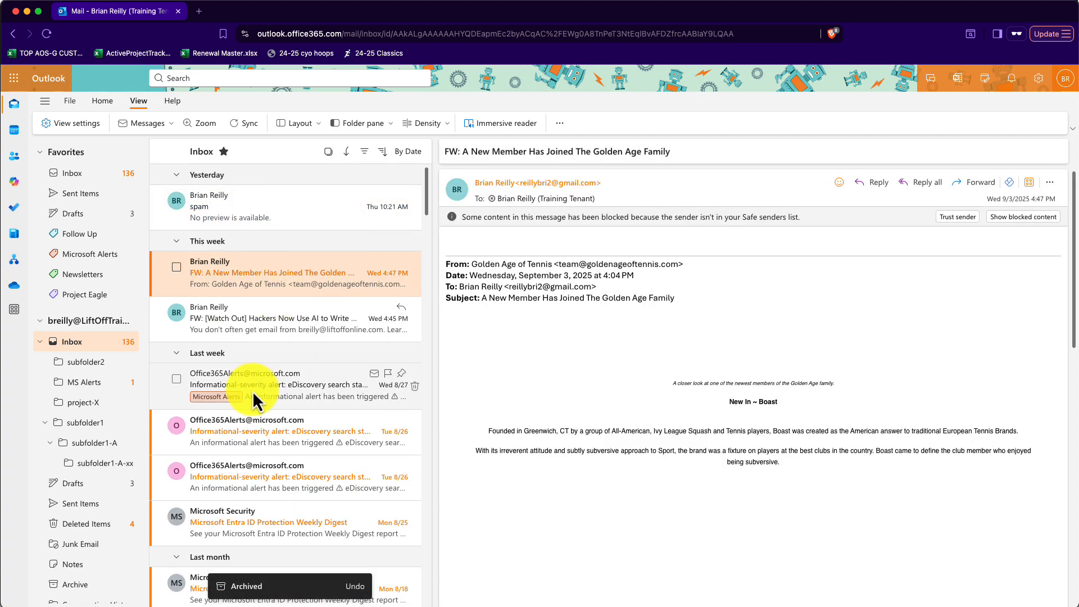
{"action": "right_click", "coordinate": [252, 390]}
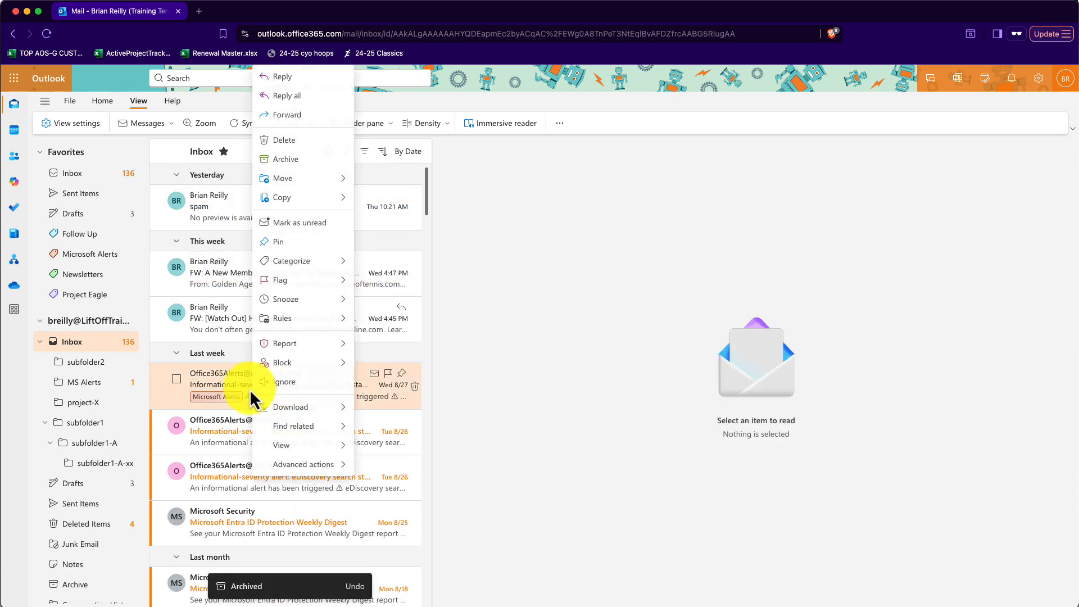
{"action": "left_click", "coordinate": [288, 161]}
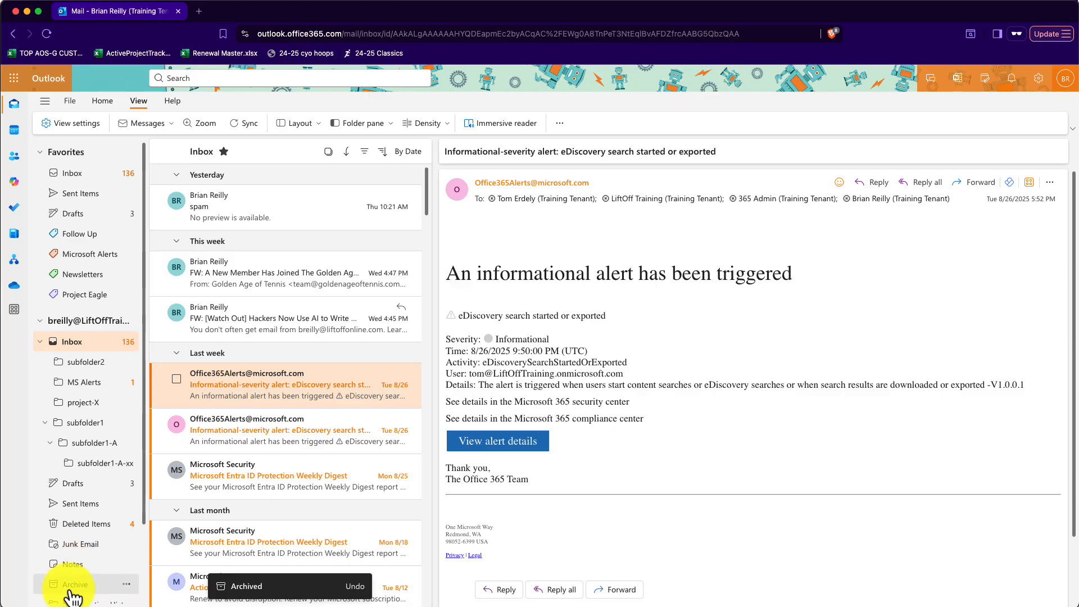
- Review the Archive folder and the messages under the Follow Up, Microsoft Alerts, Newsletters and Project Eagle favorites
{"action": "left_click", "coordinate": [70, 587]}
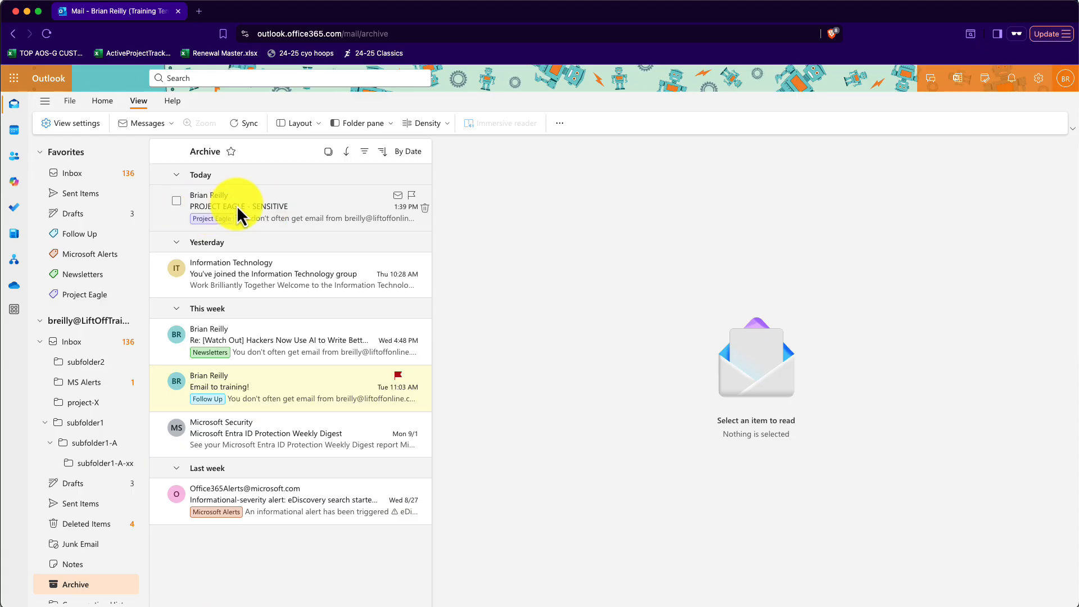
{"action": "left_click", "coordinate": [74, 236]}
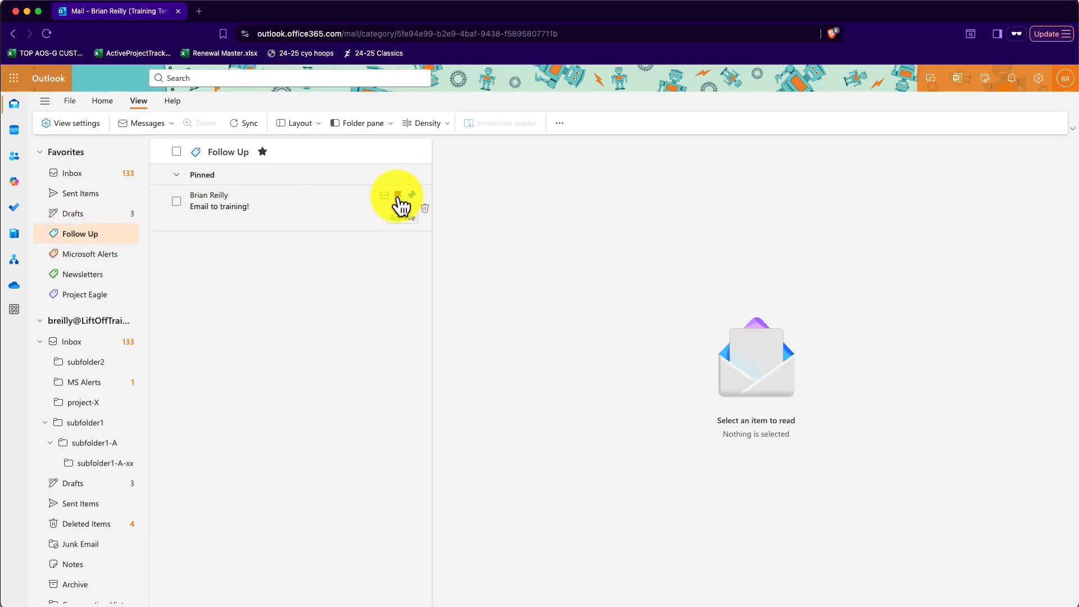
{"action": "left_click", "coordinate": [88, 256]}
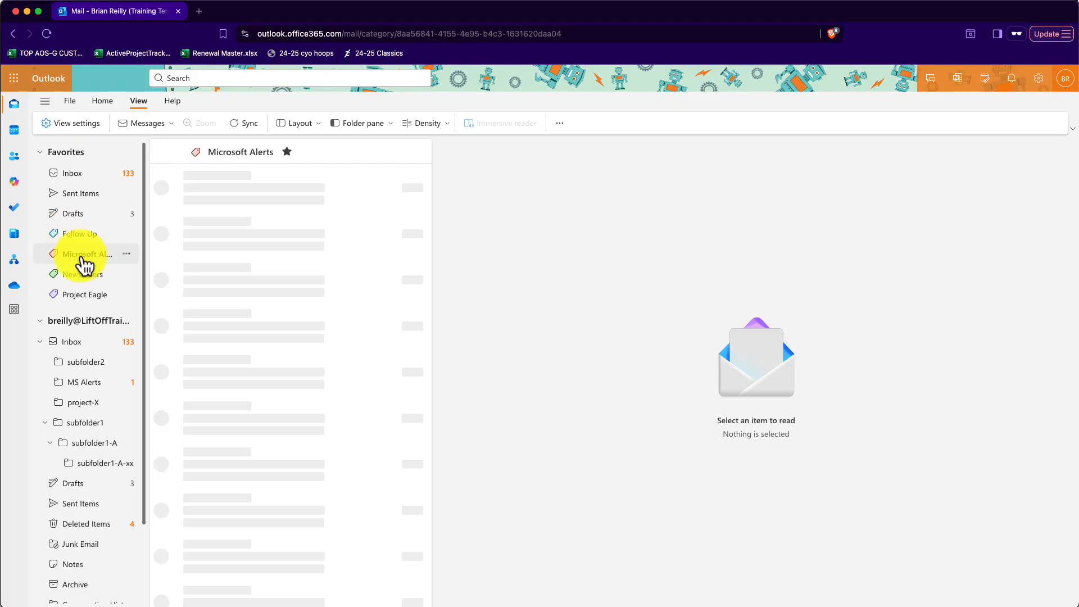
{"action": "left_click", "coordinate": [81, 276]}
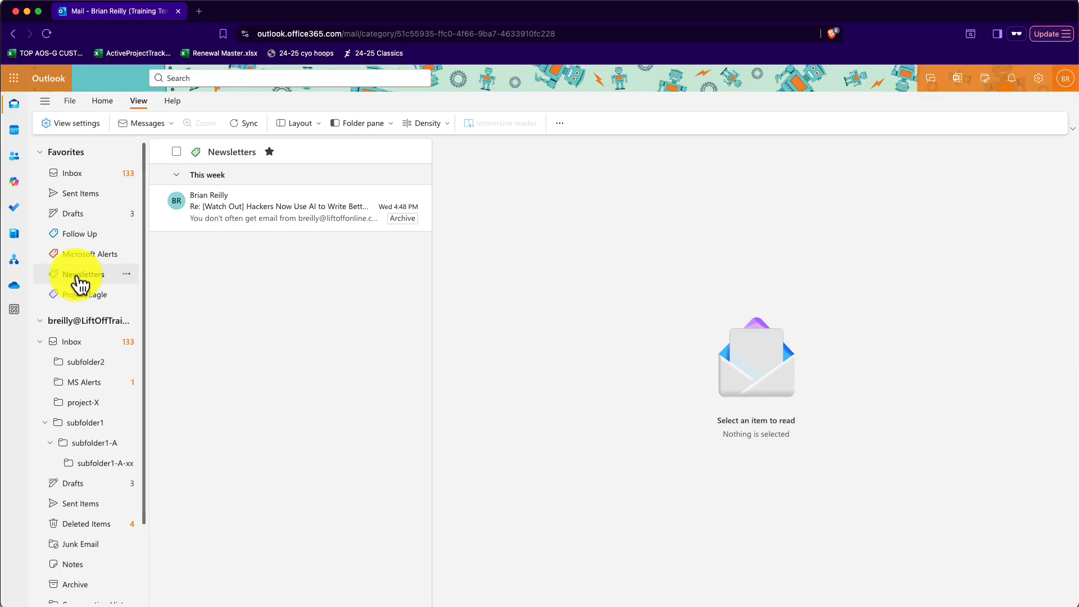
{"action": "left_click", "coordinate": [73, 296]}
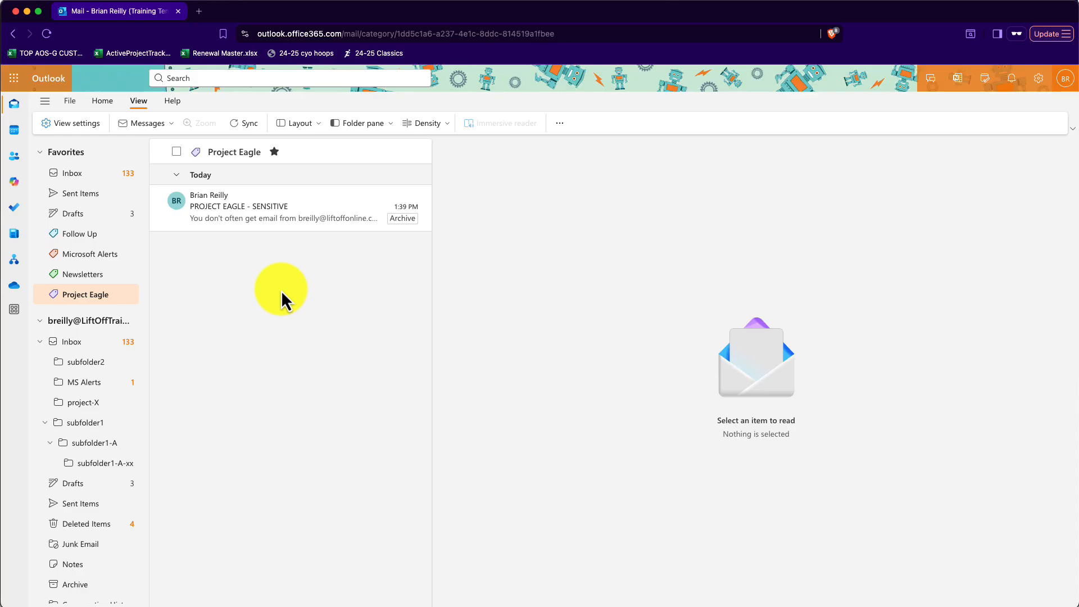
- Return to the Inbox and copy the sender's email address from the contact card of the Microsoft Security PIM message
{"action": "left_click", "coordinate": [71, 174]}
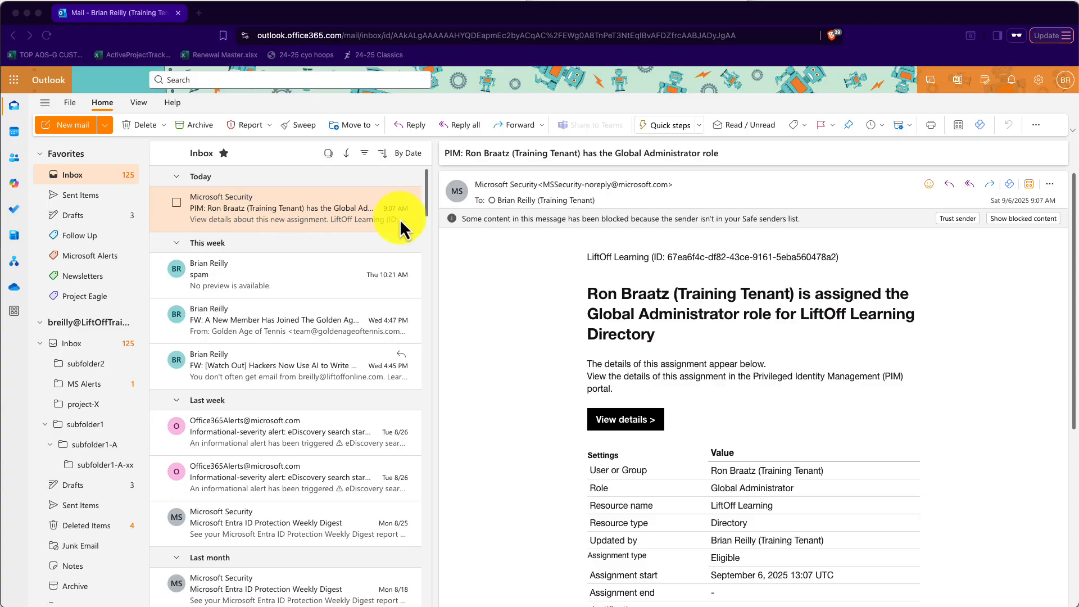
{"action": "left_click", "coordinate": [618, 188]}
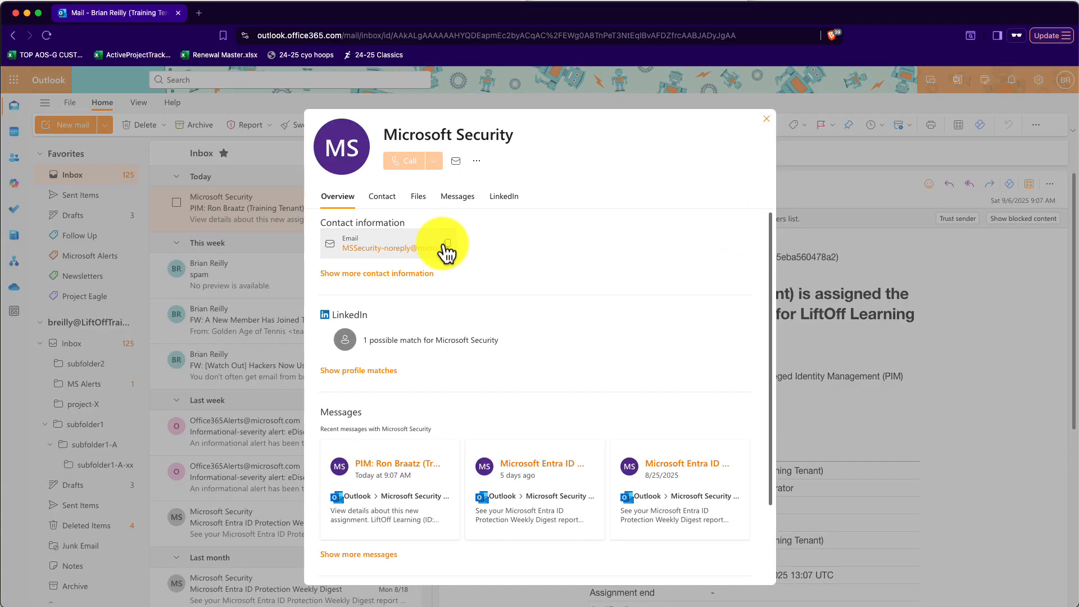
{"action": "left_click", "coordinate": [448, 243]}
{"action": "left_click", "coordinate": [765, 118]}
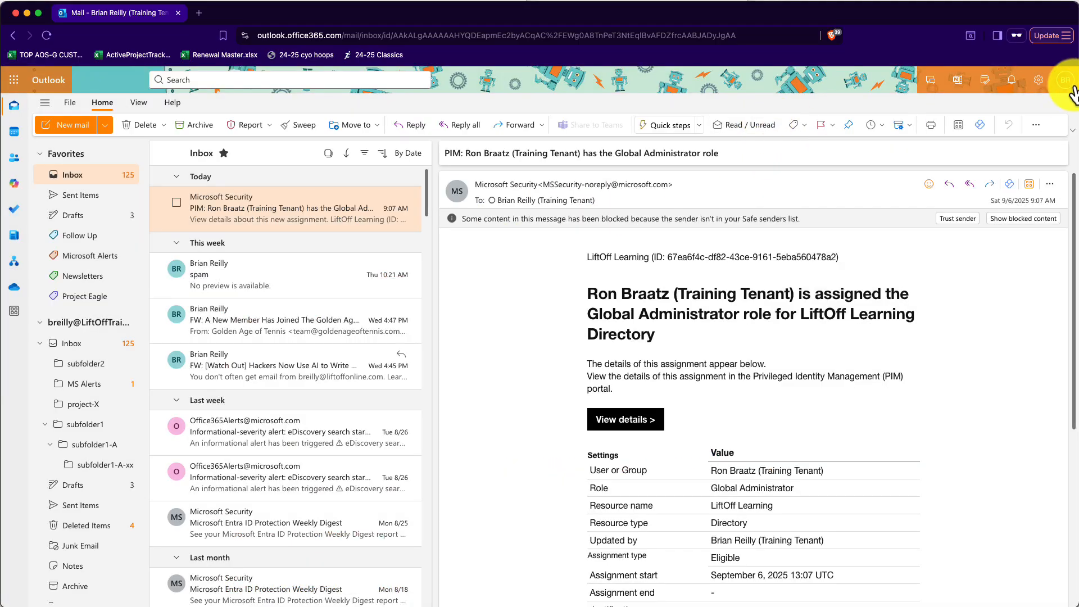
- Add a conditional formatting rule in the mail settings and name it "MS alert email flag"
{"action": "left_click", "coordinate": [1037, 80]}
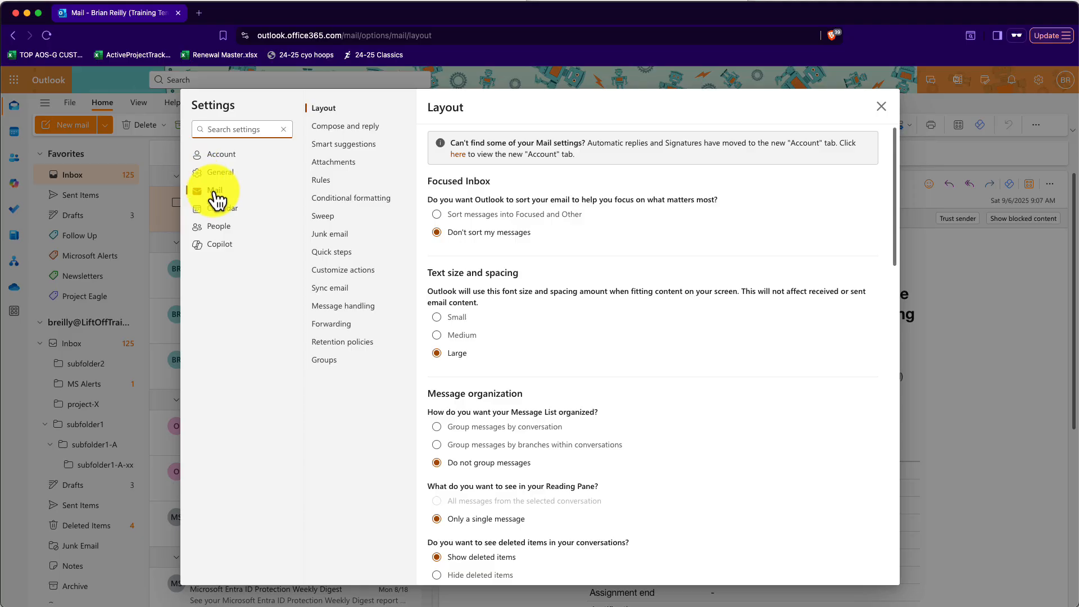
{"action": "left_click", "coordinate": [338, 203]}
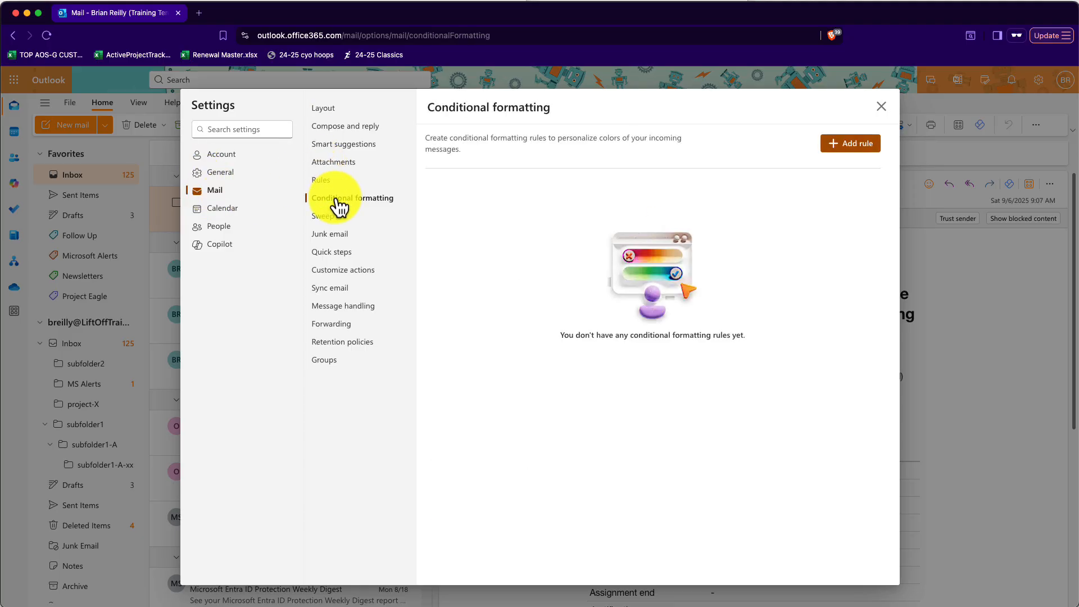
{"action": "left_click", "coordinate": [857, 143]}
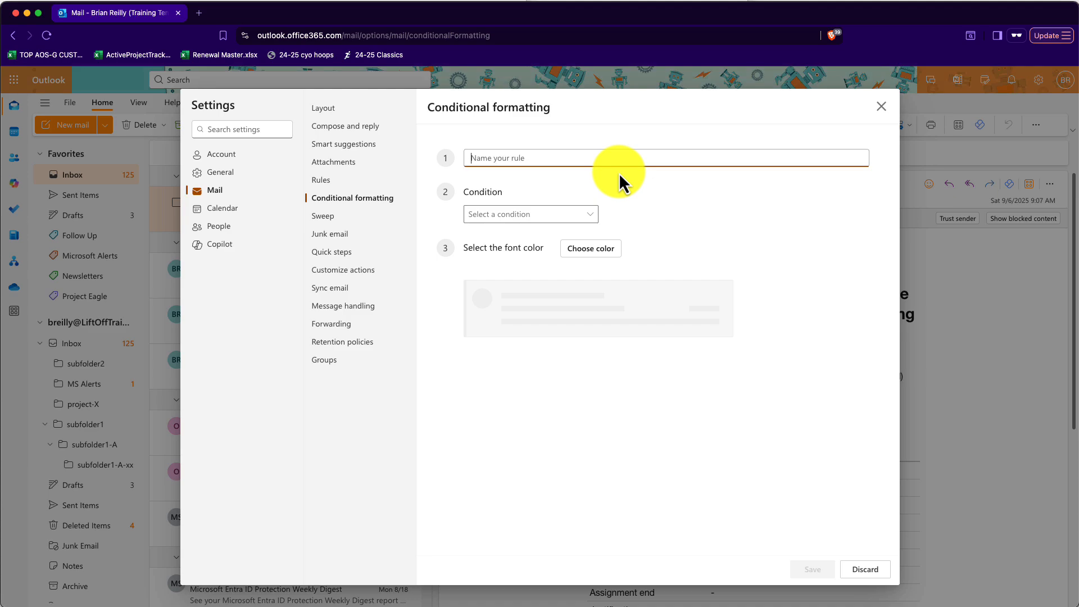
{"action": "type", "text": "MS alert emails flag"}
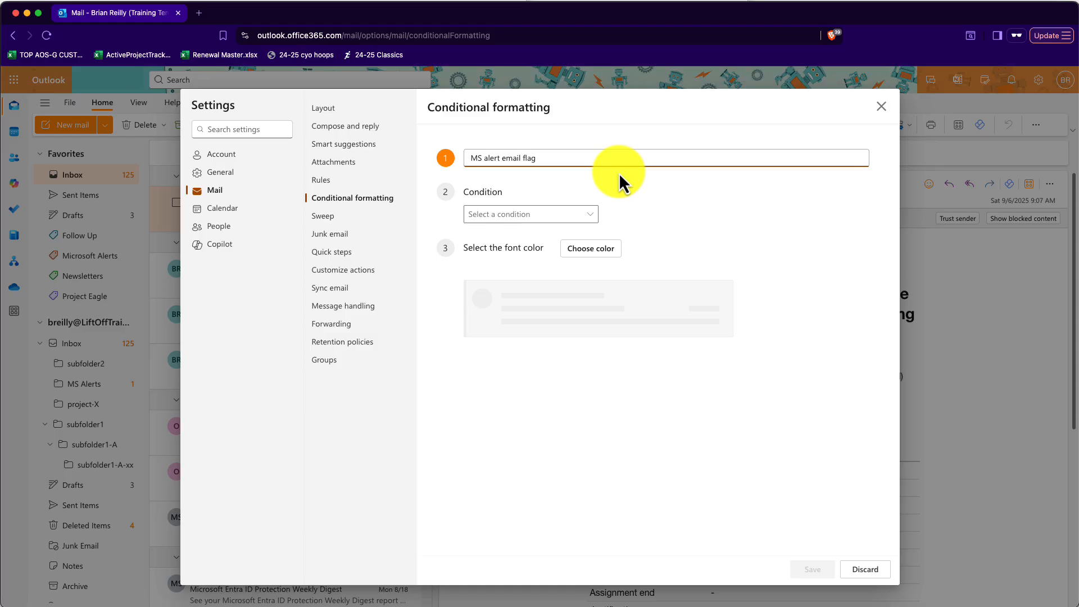
- Set the rule's condition to From and paste the copied Microsoft Security sender address
{"action": "left_click", "coordinate": [546, 226]}
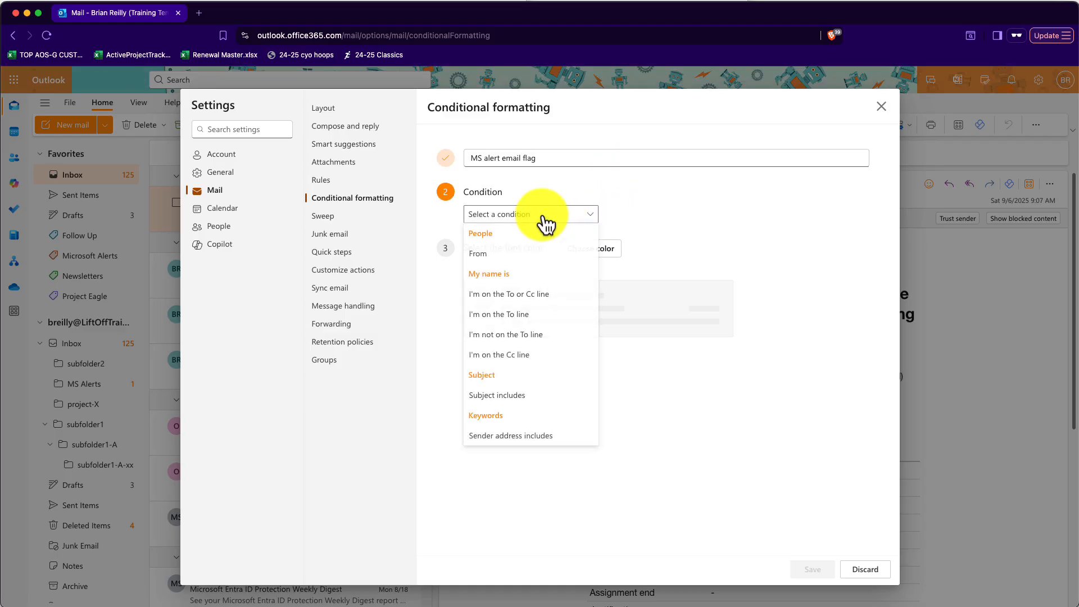
{"action": "left_click", "coordinate": [490, 256]}
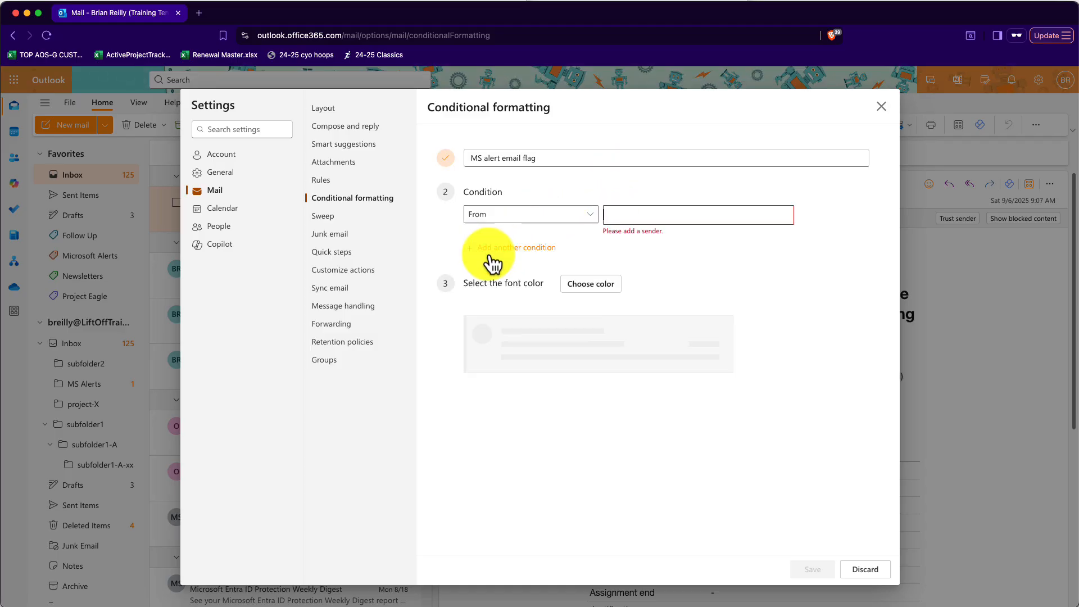
{"action": "left_click", "coordinate": [654, 213]}
{"action": "key", "text": "super+v"}
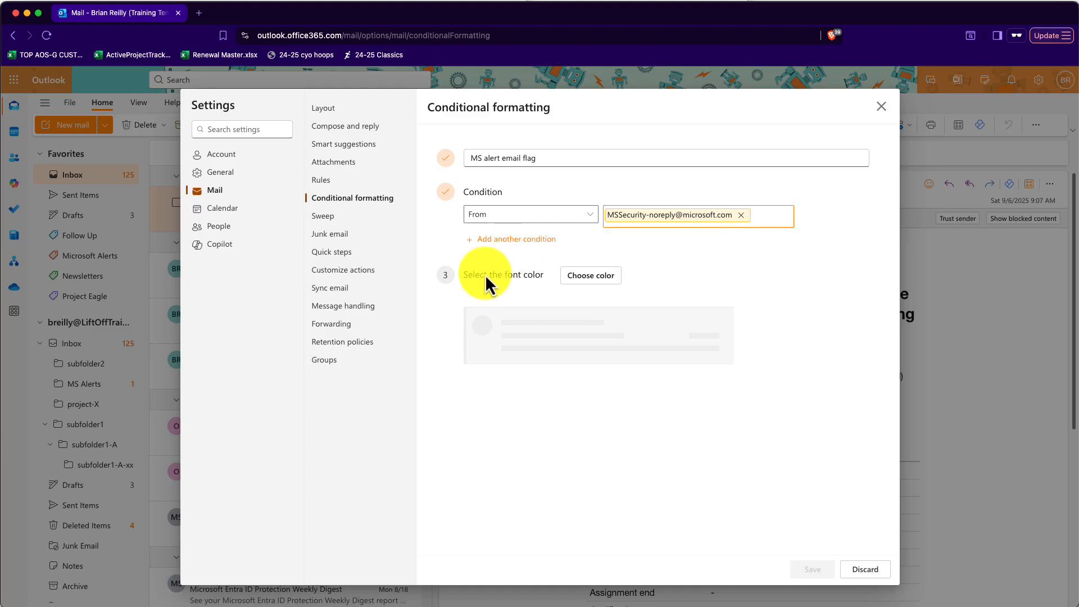
- Set the conditional formatting rule's font color to red, save the rule and check the formatting of the Inbox messages
{"action": "left_click", "coordinate": [592, 277]}
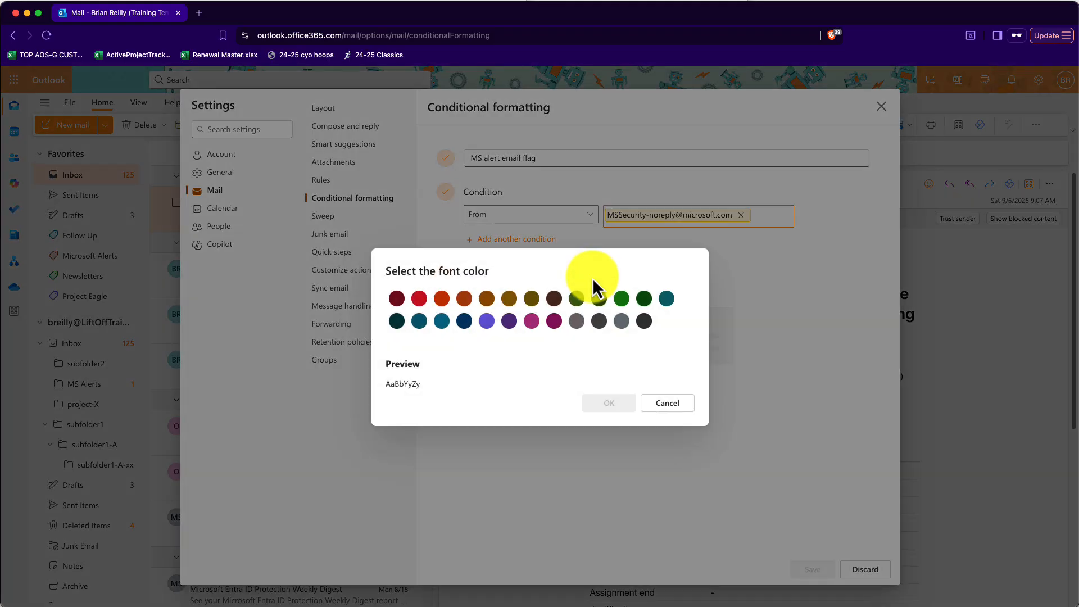
{"action": "left_click", "coordinate": [419, 298]}
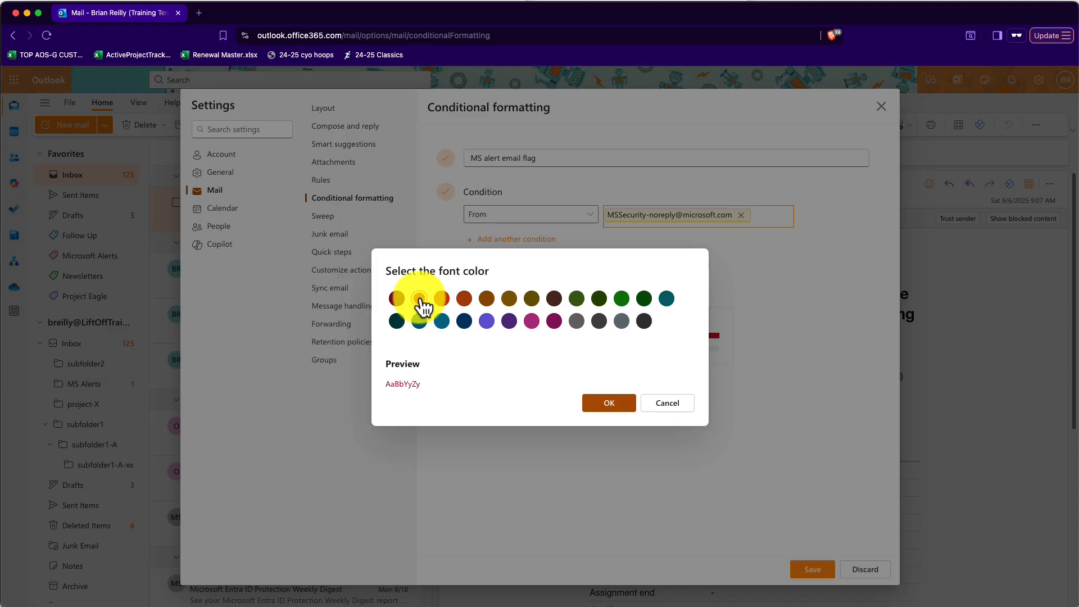
{"action": "left_click", "coordinate": [612, 406]}
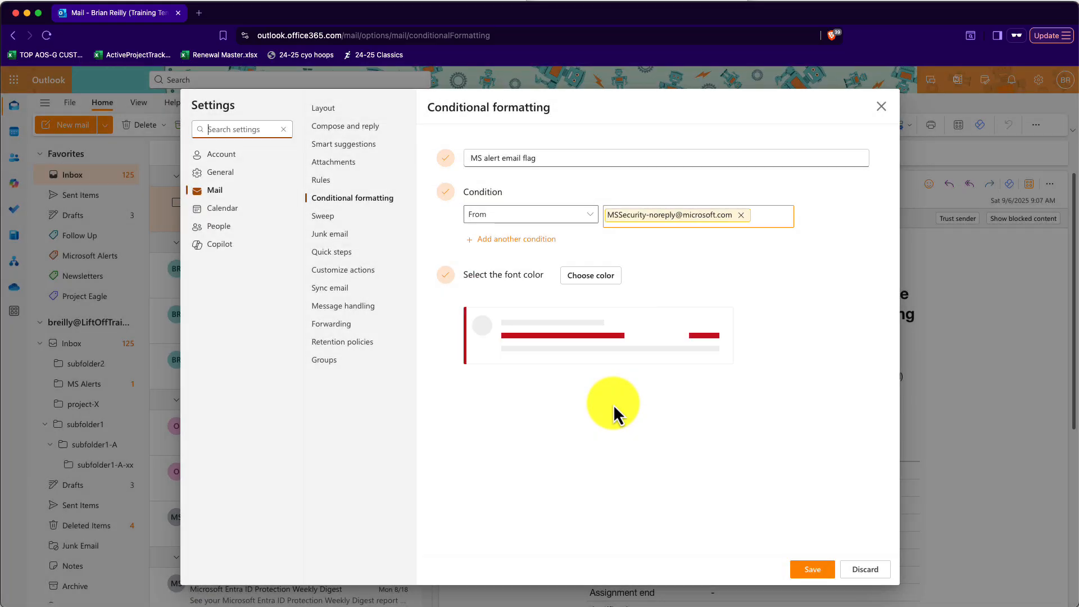
{"action": "left_click", "coordinate": [812, 570]}
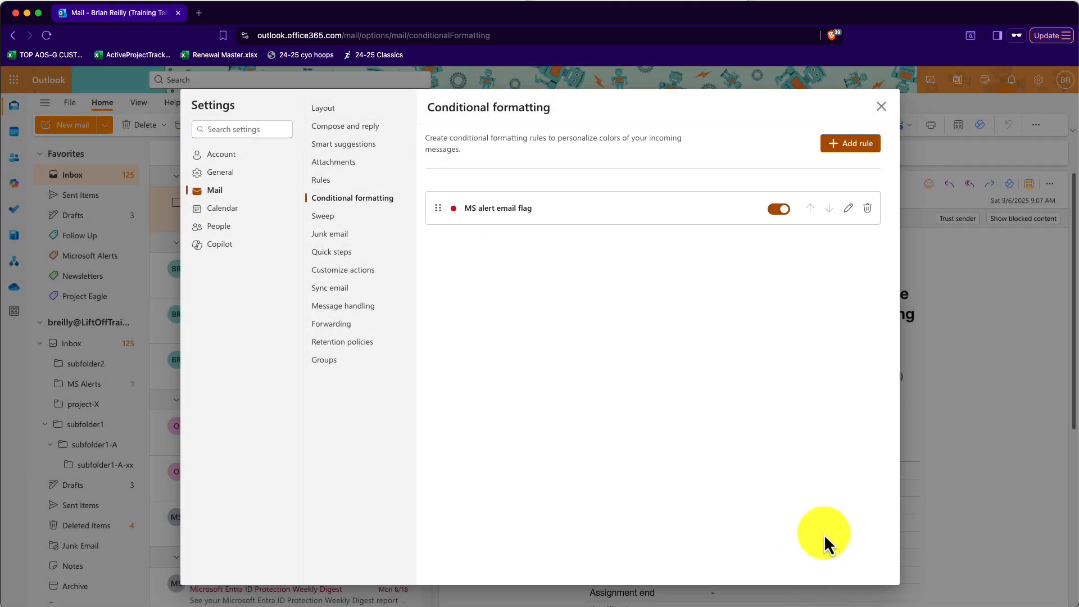
{"action": "left_click", "coordinate": [881, 106]}
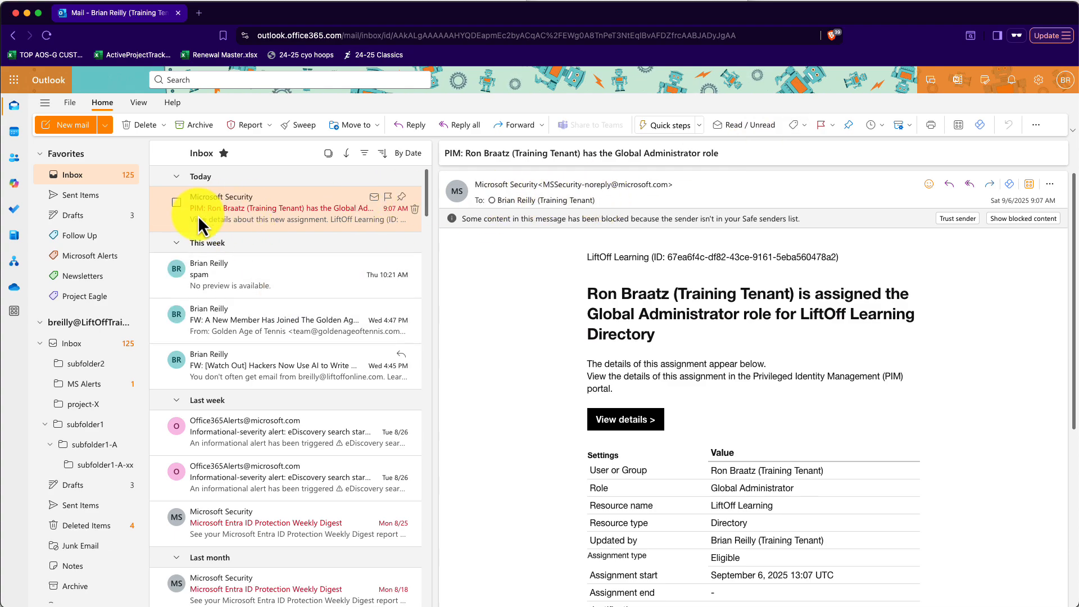
{"action": "scroll", "coordinate": [272, 409], "scroll_direction": "down", "scroll_amount": 3}
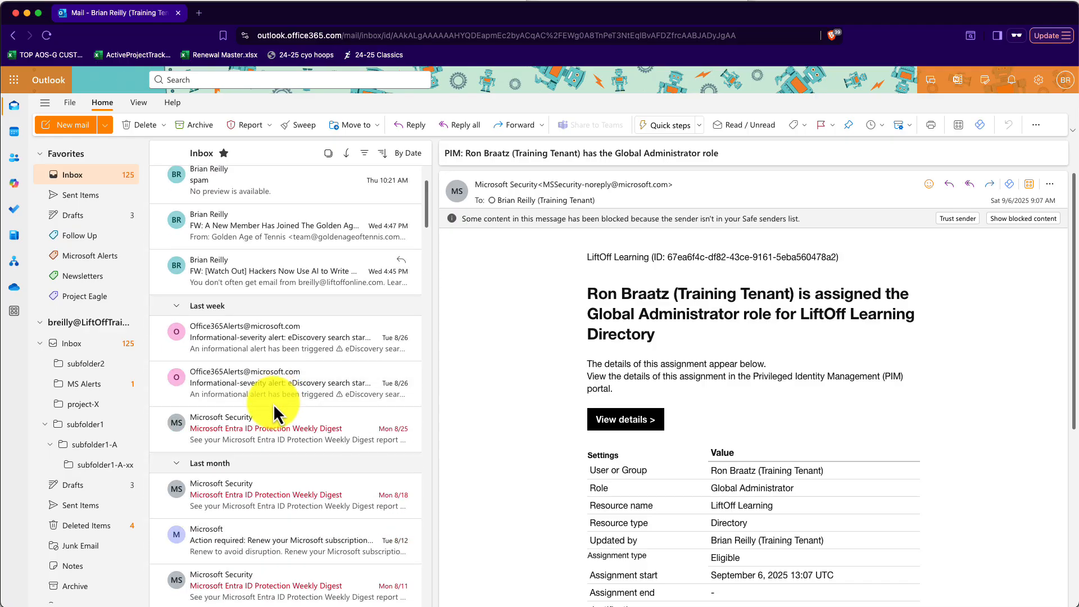
{"action": "scroll", "coordinate": [239, 374], "scroll_direction": "down", "scroll_amount": 3}
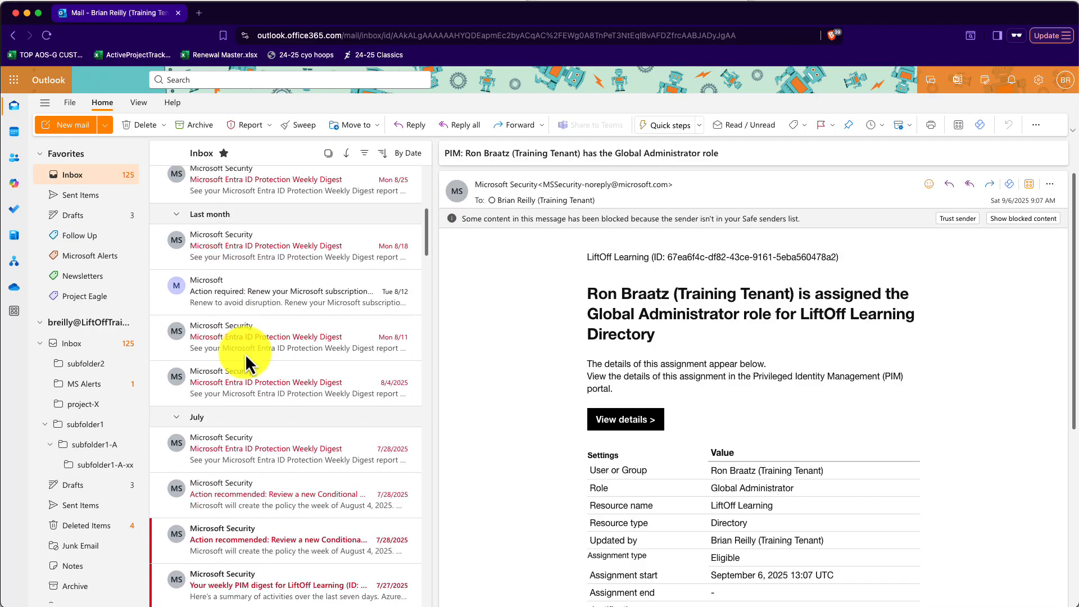
{"action": "scroll", "coordinate": [240, 471], "scroll_direction": "up", "scroll_amount": 9}
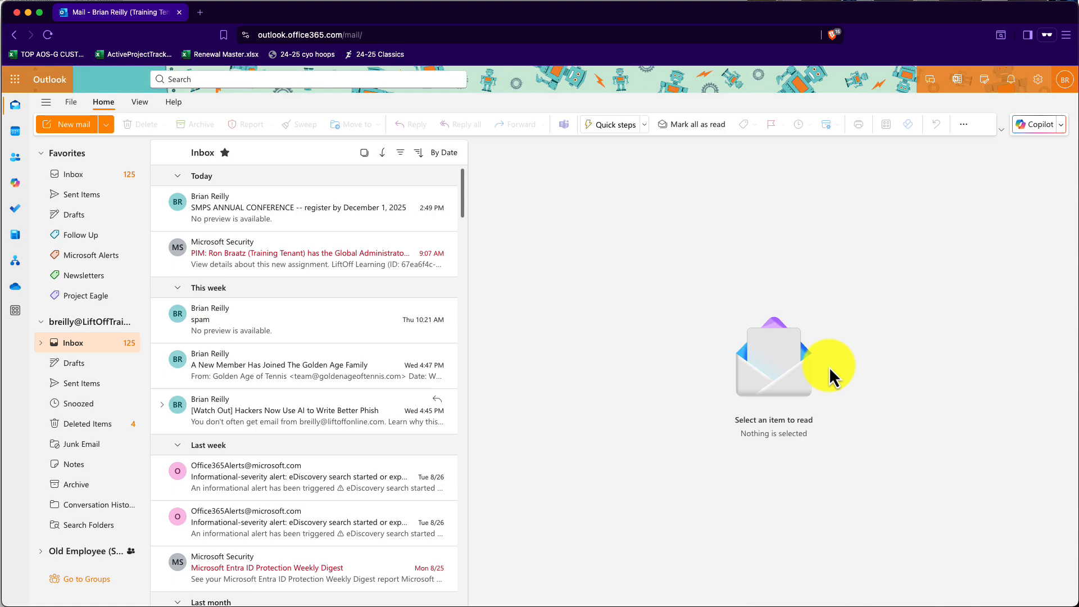
- Snooze the "SMPS ANNUAL CONFERENCE" message until November 24, 2025 at 8:00 AM
{"action": "right_click", "coordinate": [305, 213]}
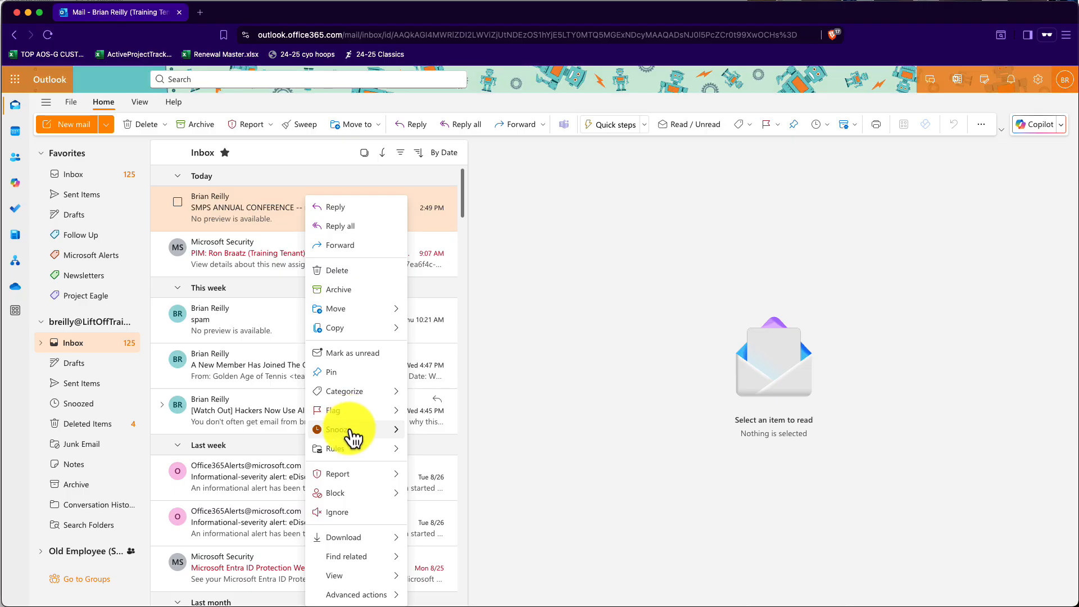
{"action": "mouse_move", "coordinate": [353, 431]}
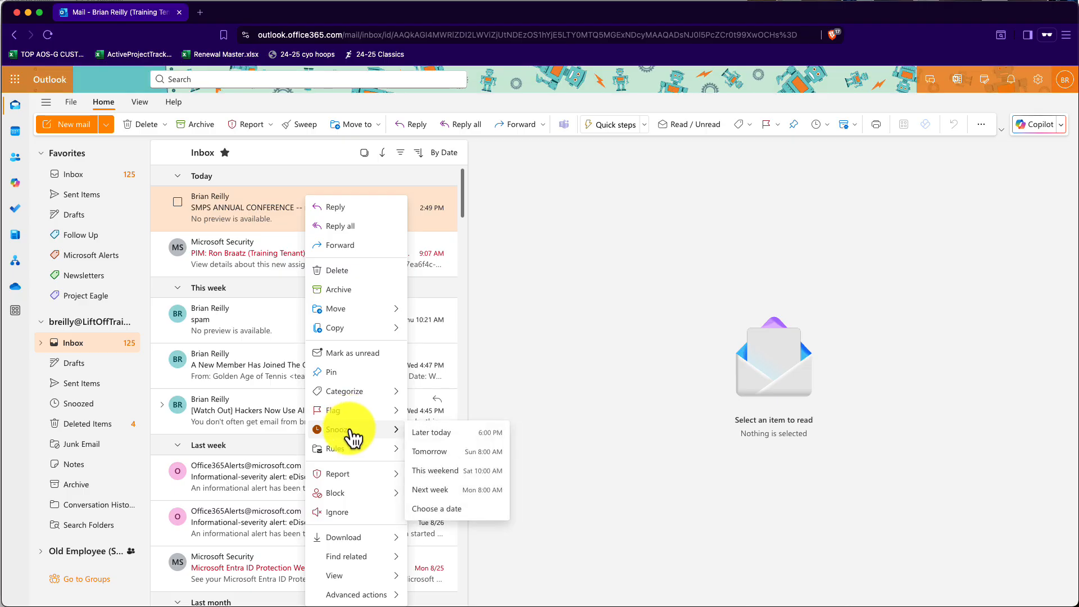
{"action": "left_click", "coordinate": [448, 512]}
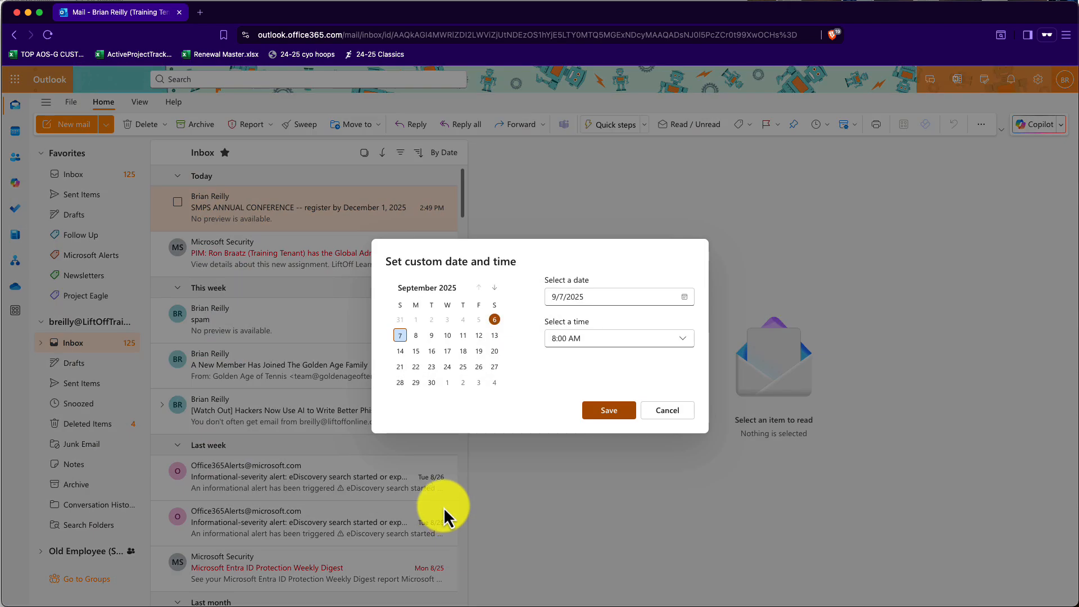
{"action": "left_click", "coordinate": [494, 289]}
{"action": "left_click", "coordinate": [495, 288]}
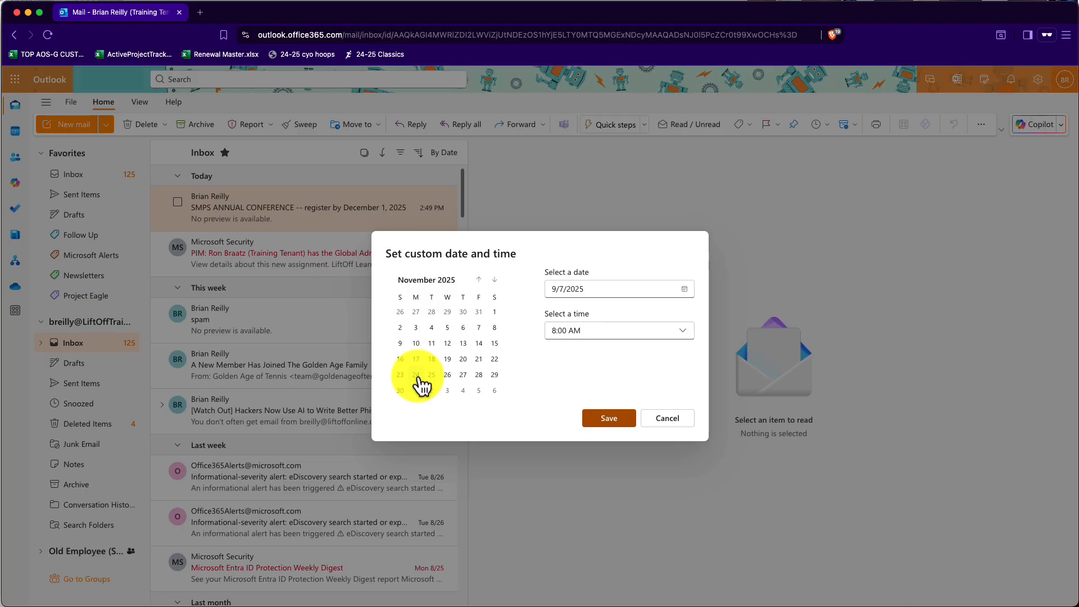
{"action": "left_click", "coordinate": [415, 375]}
{"action": "left_click", "coordinate": [609, 419]}
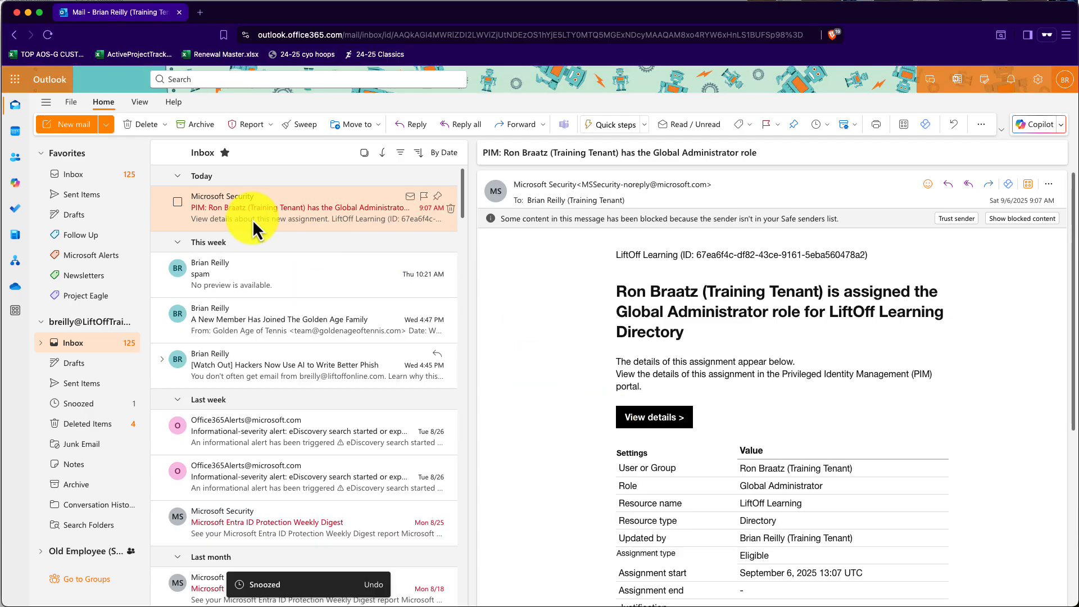
- Move the "SMPS ANNUAL CONFERENCE" message from the Snoozed folder back to the Inbox and return to the Inbox
{"action": "left_click", "coordinate": [77, 414]}
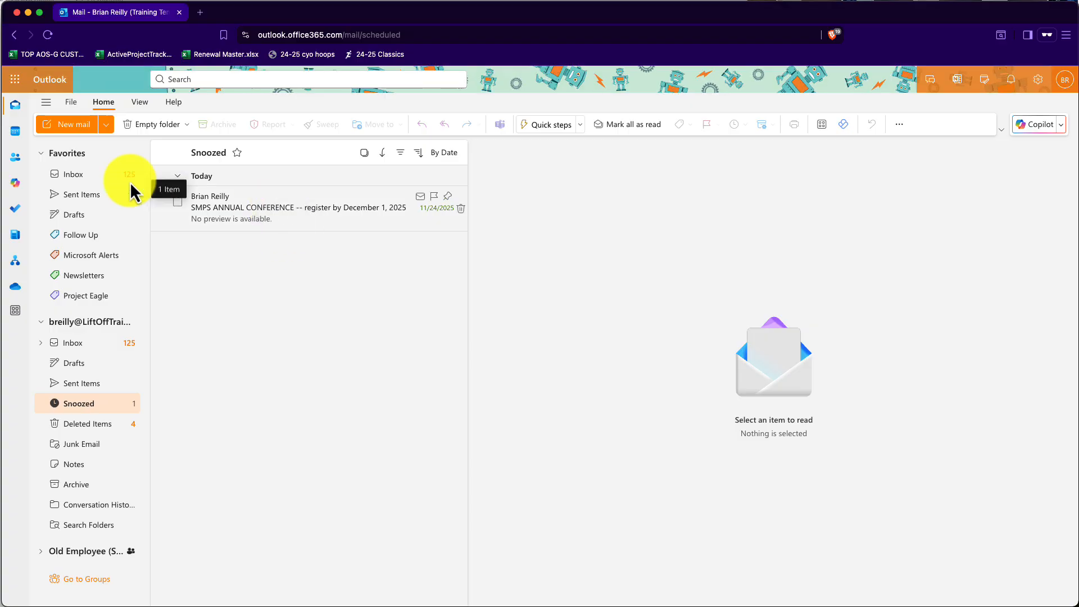
{"action": "left_click_drag", "start_coordinate": [130, 181], "coordinate": [73, 173]}
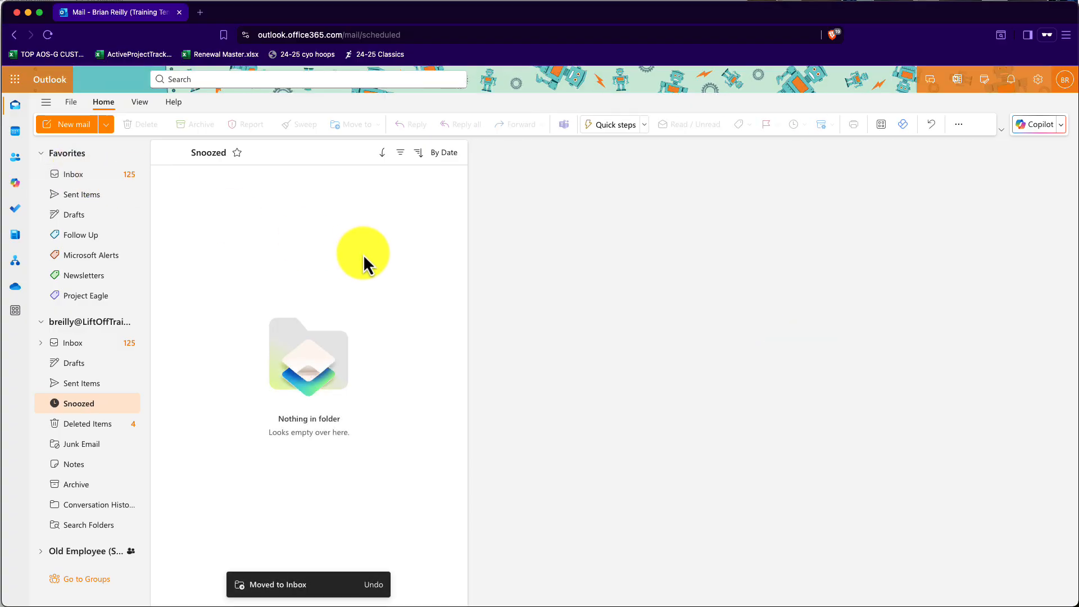
{"action": "left_click", "coordinate": [73, 176]}
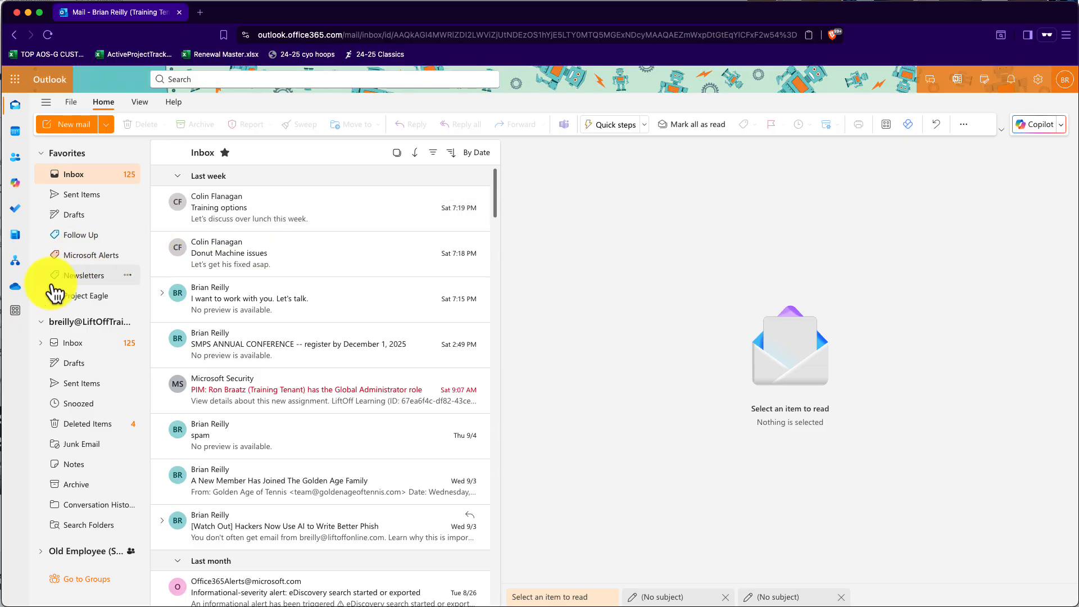
- Find the My Templates add-in among the apps built for the organization and open it for use with mail
{"action": "left_click", "coordinate": [16, 313]}
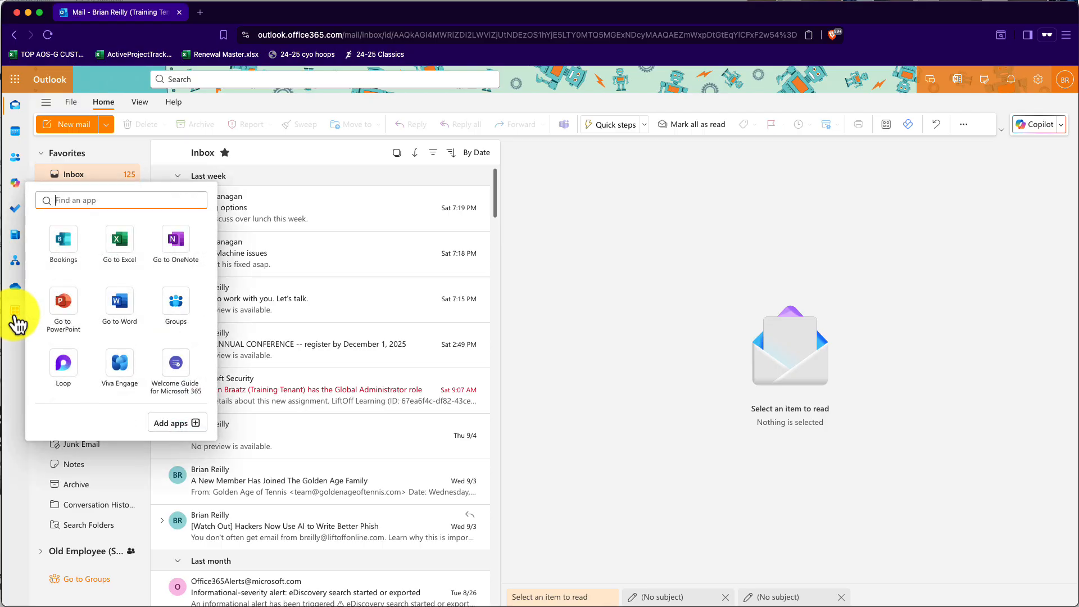
{"action": "left_click", "coordinate": [174, 424]}
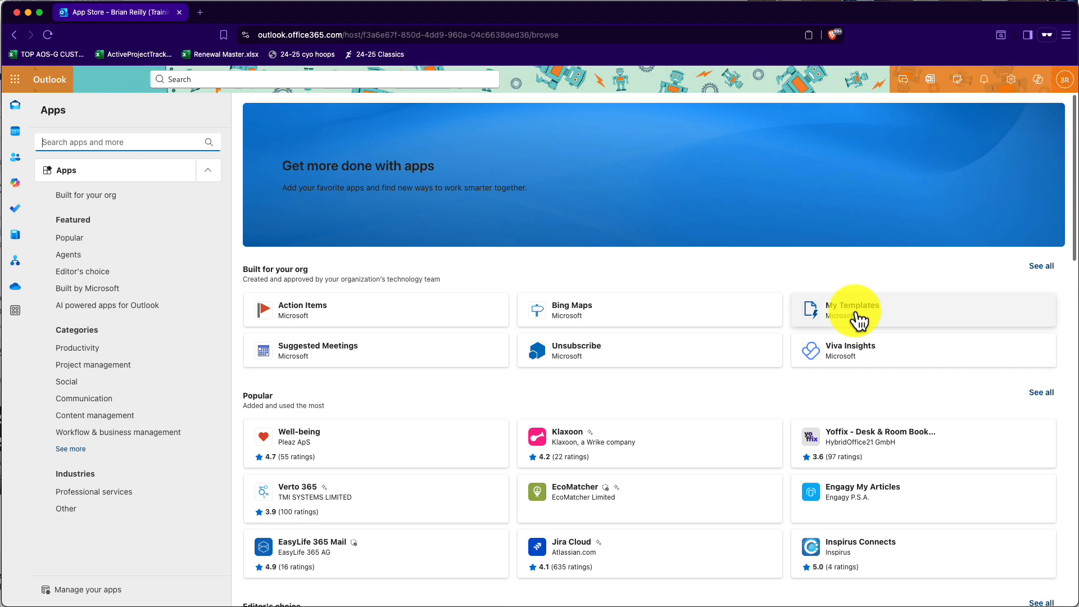
{"action": "left_click", "coordinate": [856, 320]}
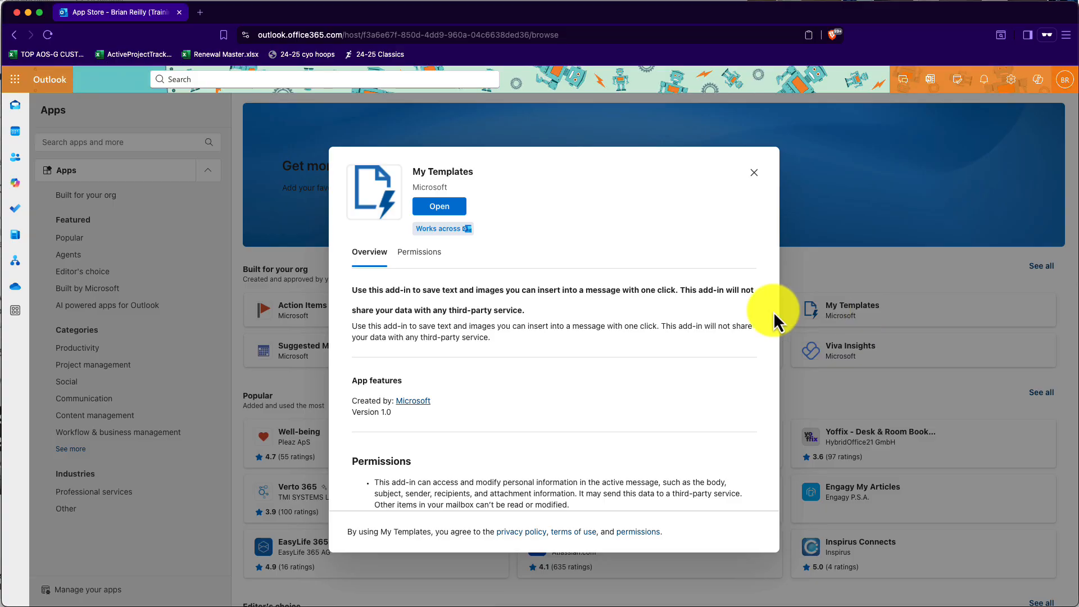
{"action": "left_click", "coordinate": [440, 208]}
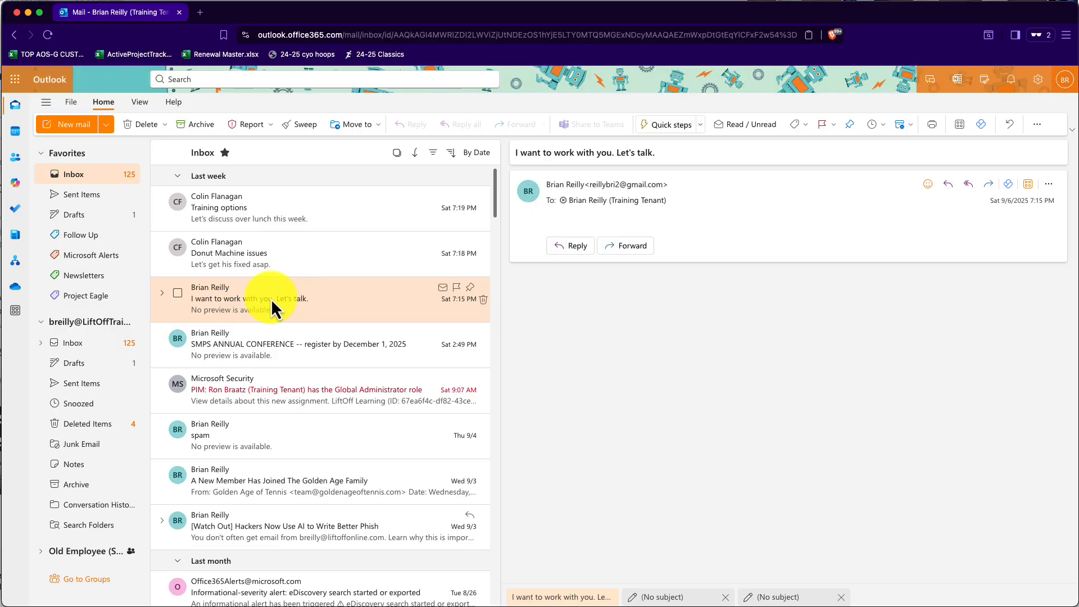
- Start a reply to the "I want to work with you. Let's talk." message in a separate window
{"action": "left_click", "coordinate": [584, 246]}
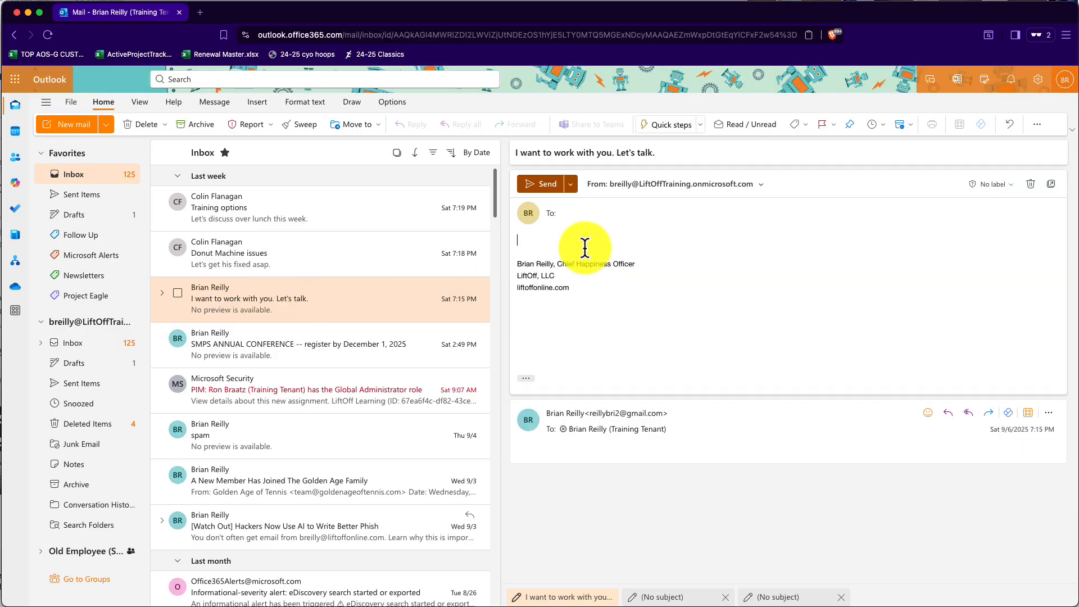
{"action": "left_click", "coordinate": [1051, 186]}
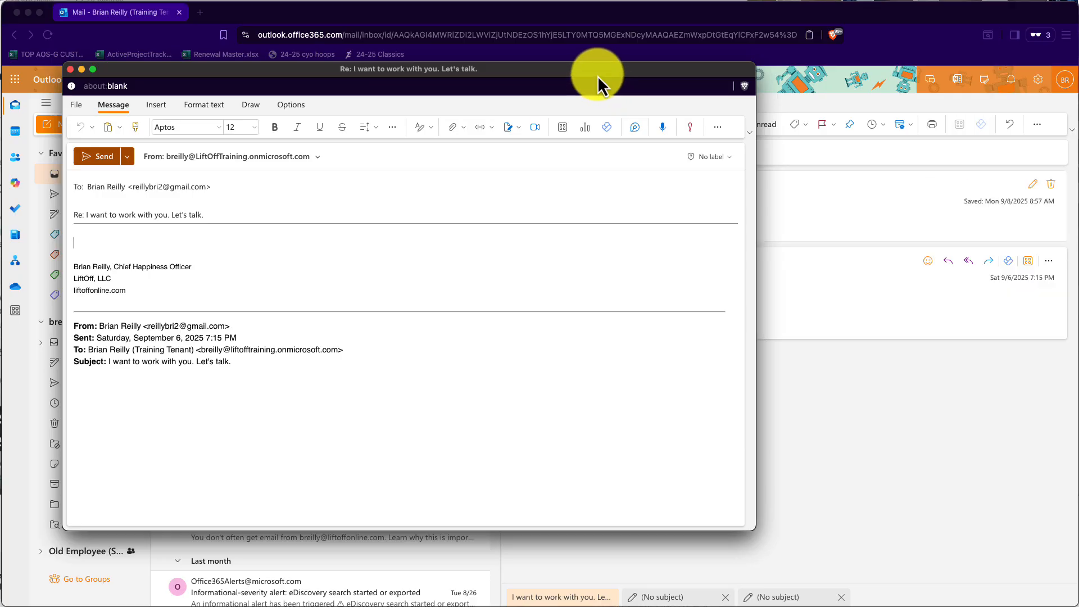
{"action": "left_click_drag", "start_coordinate": [629, 59], "coordinate": [720, 38]}
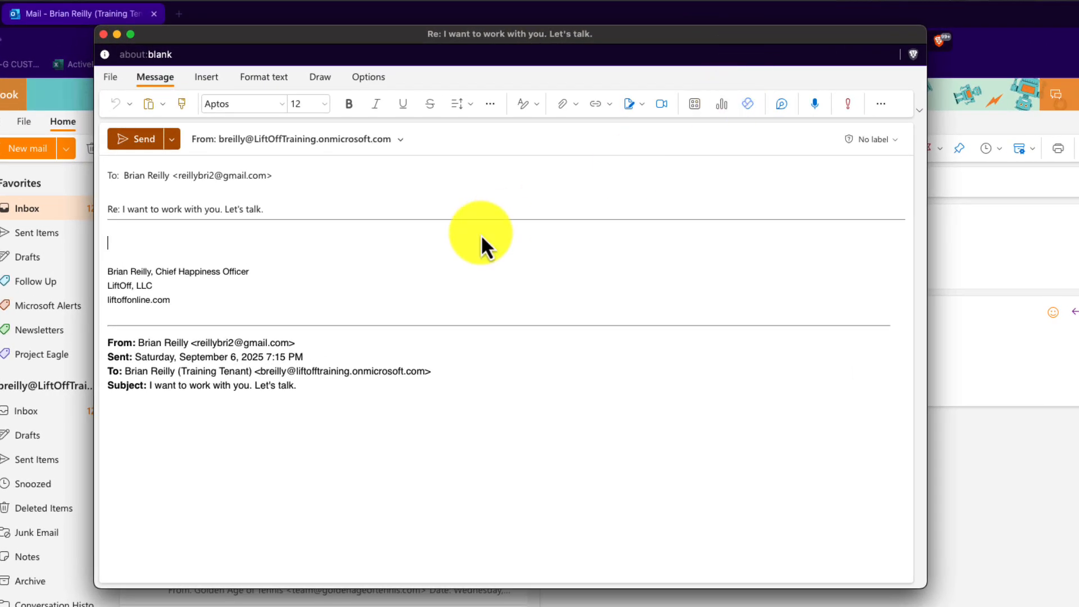
- Create a new template in the My Templates add-in from the reply and title it "Prospect Reply"
{"action": "left_click", "coordinate": [695, 105]}
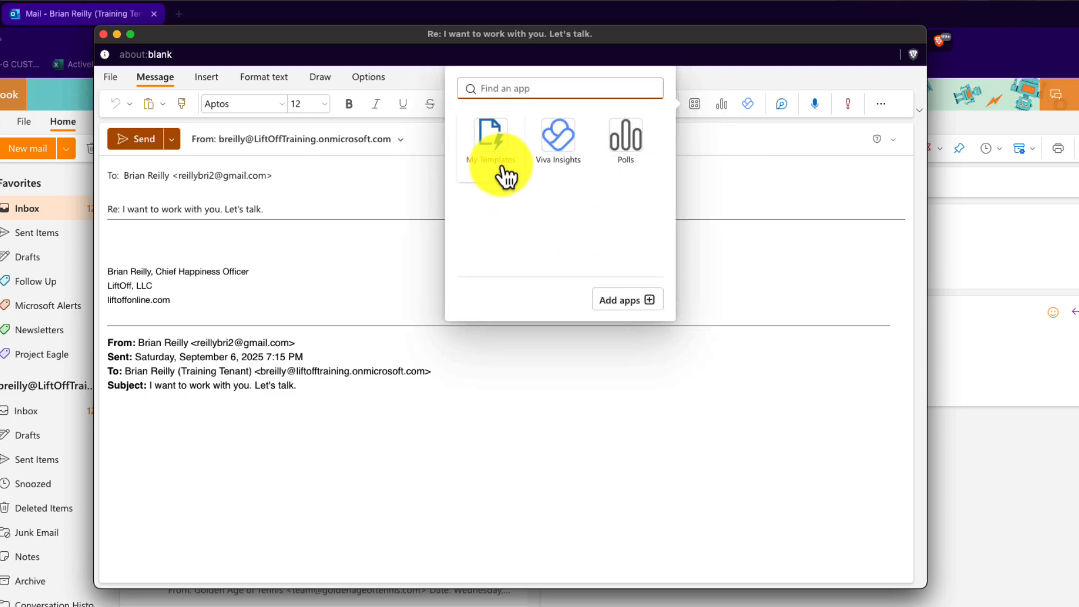
{"action": "left_click", "coordinate": [492, 144]}
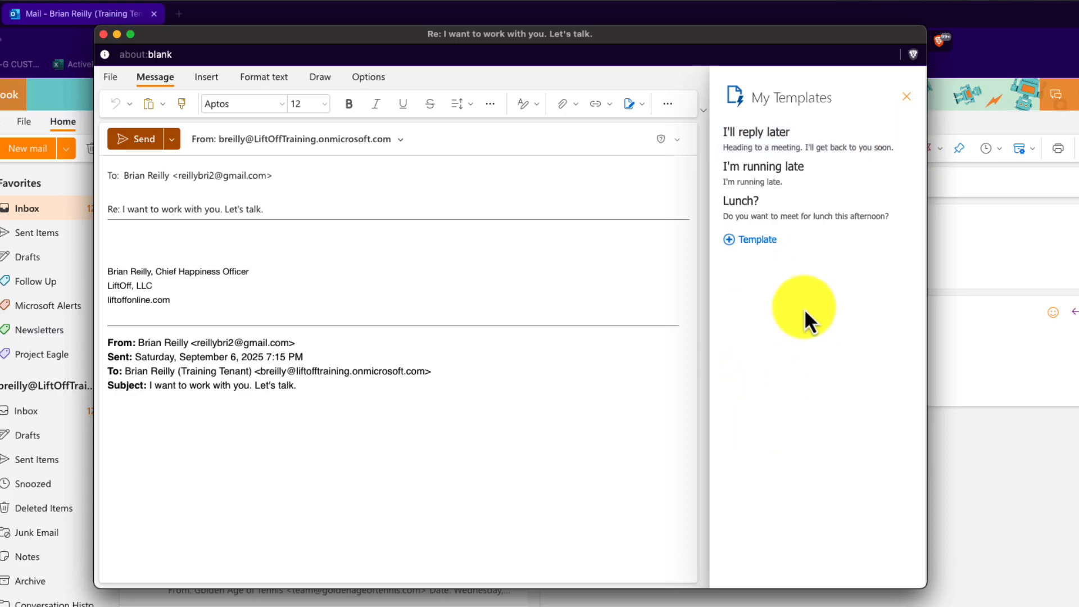
{"action": "left_click", "coordinate": [756, 240]}
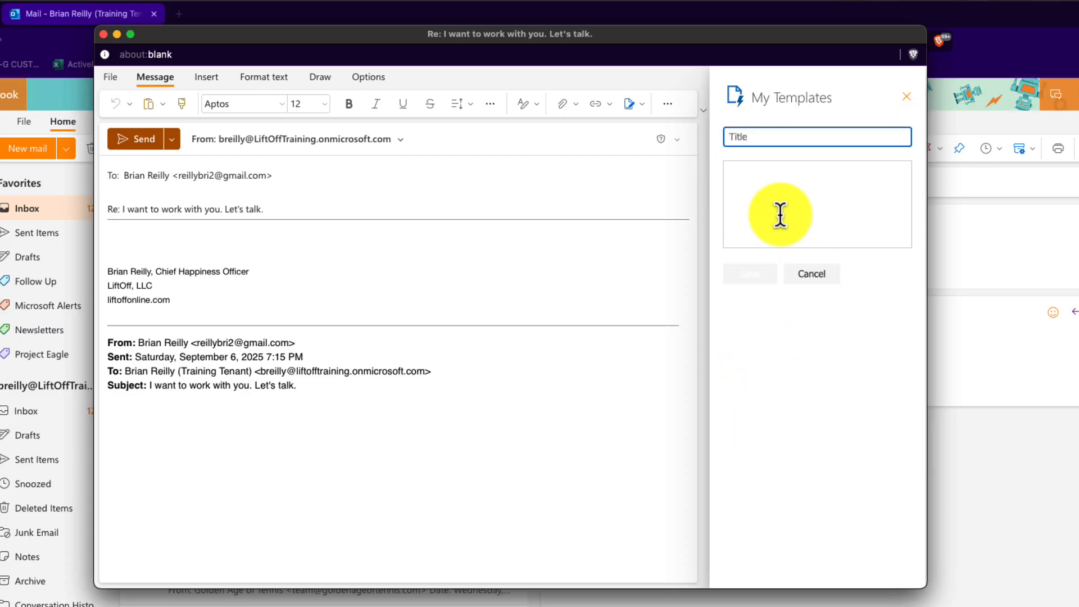
{"action": "type", "text": "P"}
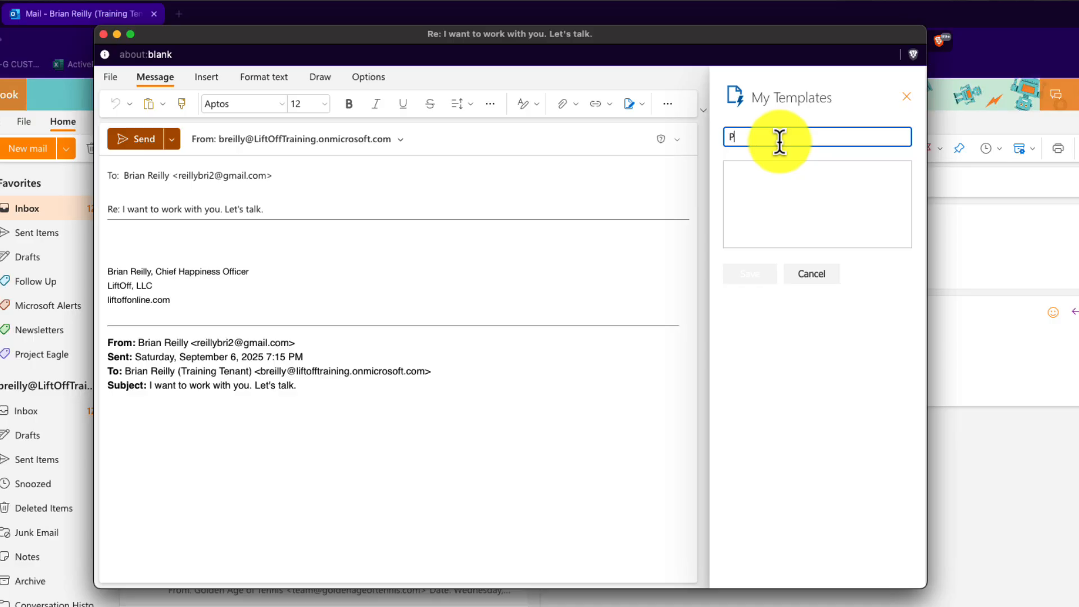
{"action": "type", "text": "rospect Reply"}
- Paste the prepared prospect reply text as the template's body, save the template and close My Templates
{"action": "left_click", "coordinate": [809, 214]}
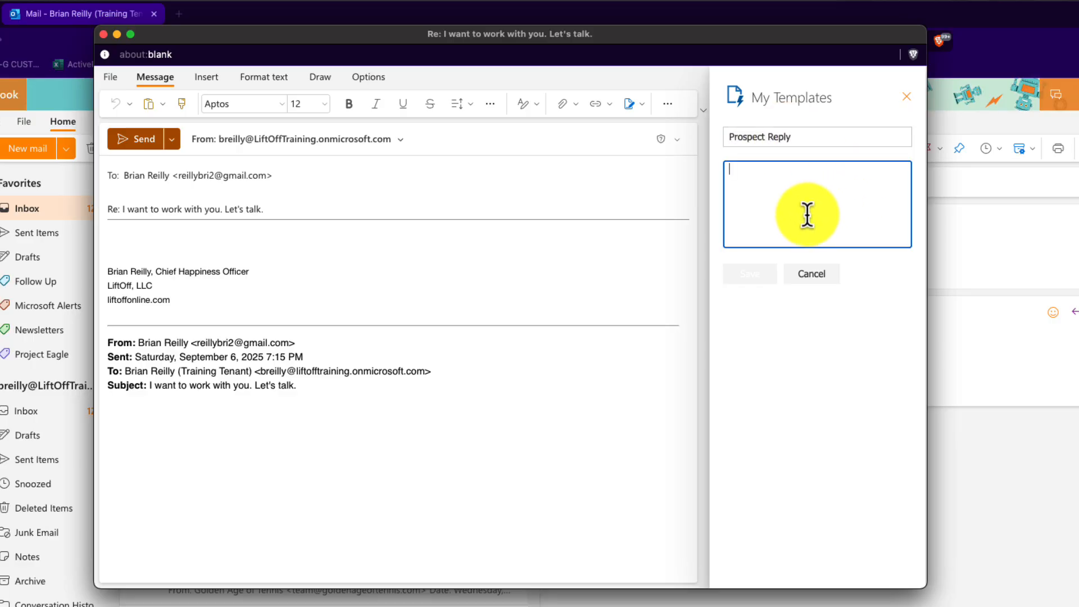
{"action": "key", "text": "super+Tab"}
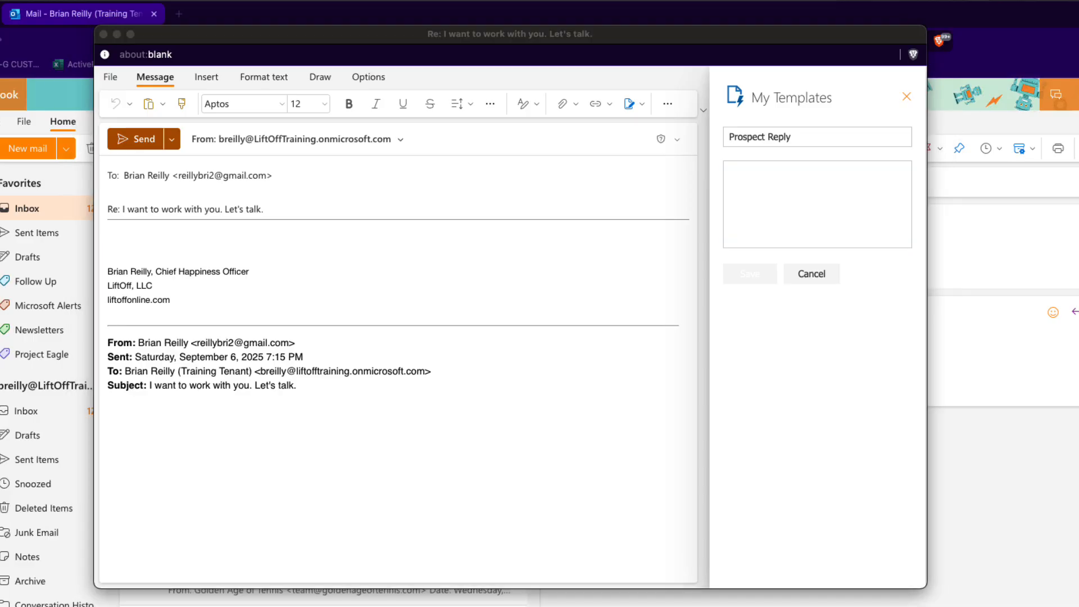
{"action": "left_click", "coordinate": [751, 180]}
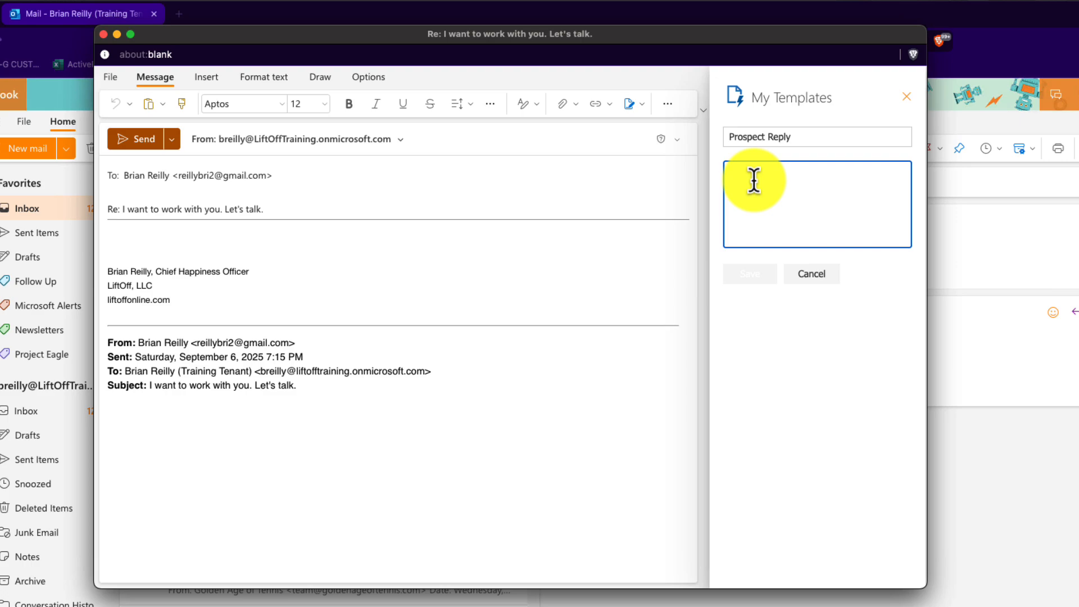
{"action": "key", "text": "super+v"}
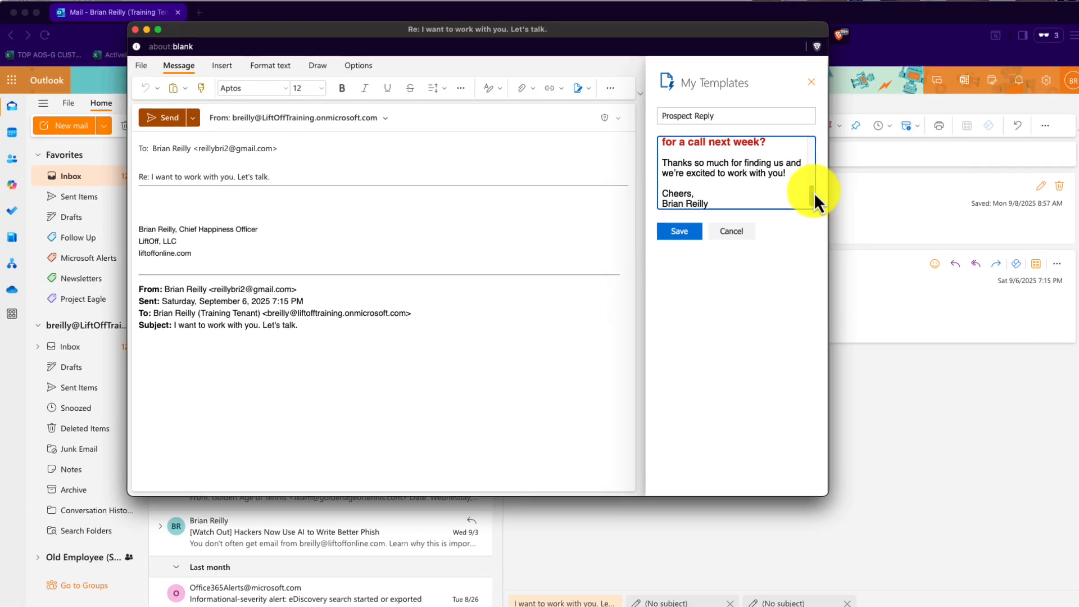
{"action": "scroll", "coordinate": [861, 173], "scroll_direction": "up", "scroll_amount": 5}
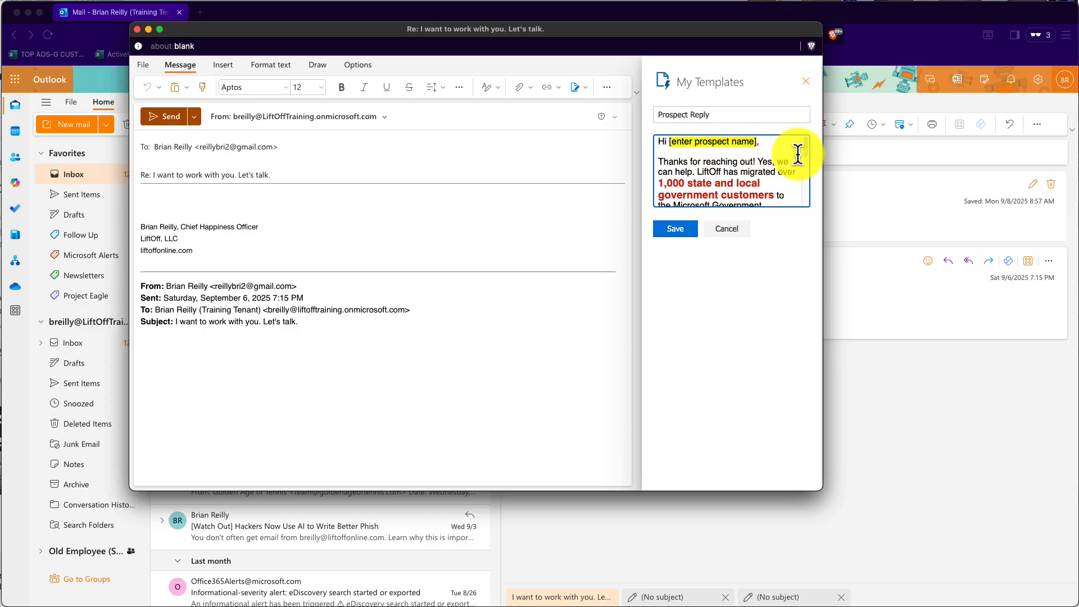
{"action": "mouse_move", "coordinate": [805, 153]}
{"action": "left_mouse_down"}
{"action": "mouse_move", "coordinate": [814, 208]}
{"action": "mouse_move", "coordinate": [809, 150]}
{"action": "left_mouse_up"}
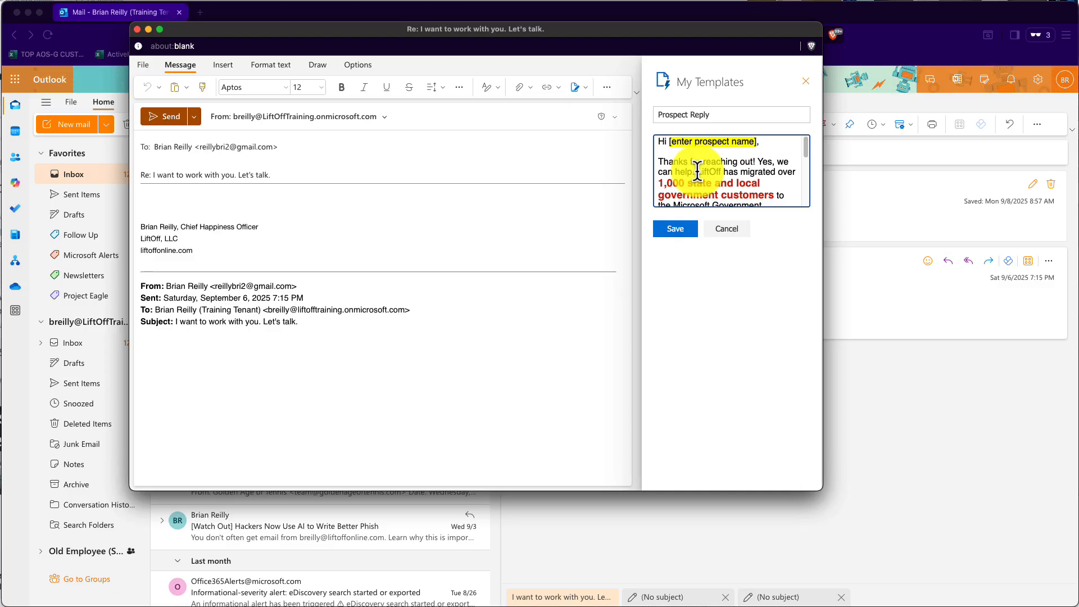
{"action": "left_click", "coordinate": [679, 232]}
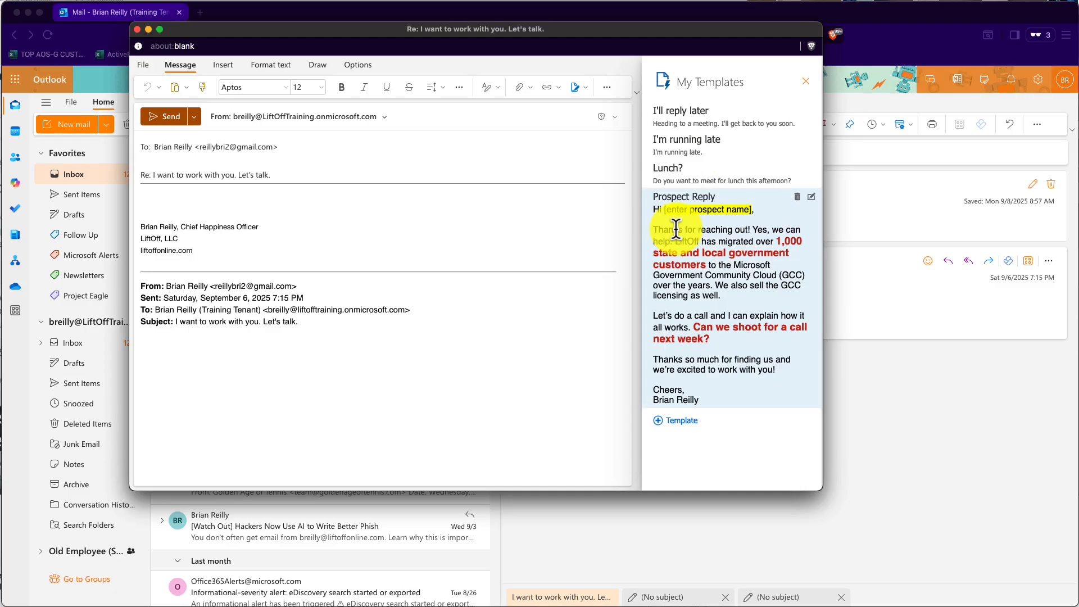
{"action": "left_click", "coordinate": [805, 82]}
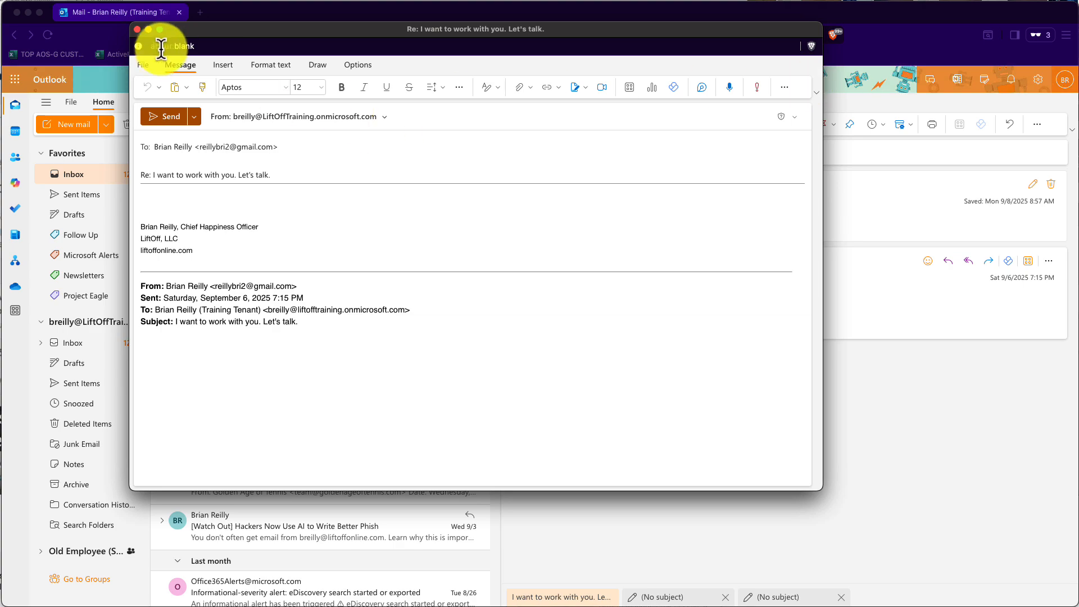
- Close the separate reply window and delete the unsent reply draft from the "I want to work with you. Let's talk." message
{"action": "left_click", "coordinate": [138, 30]}
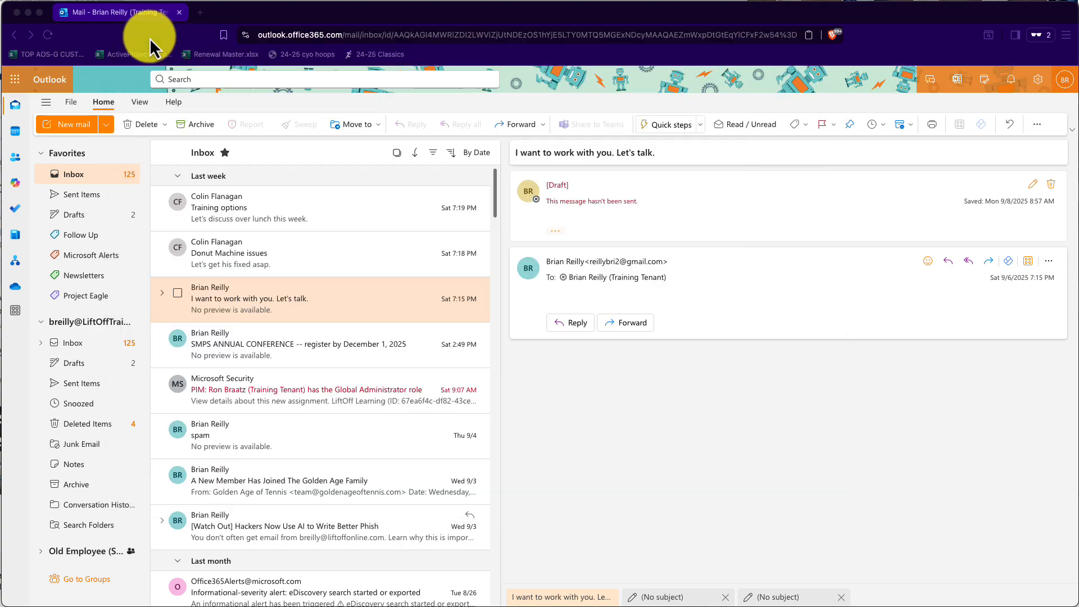
{"action": "left_click", "coordinate": [1053, 185]}
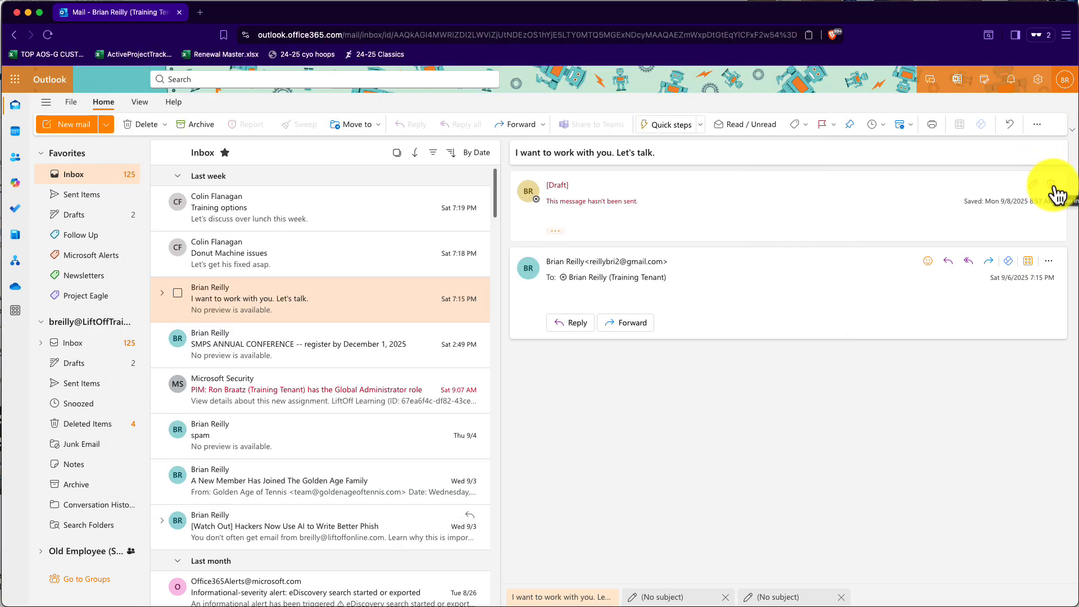
{"action": "left_click", "coordinate": [1051, 186]}
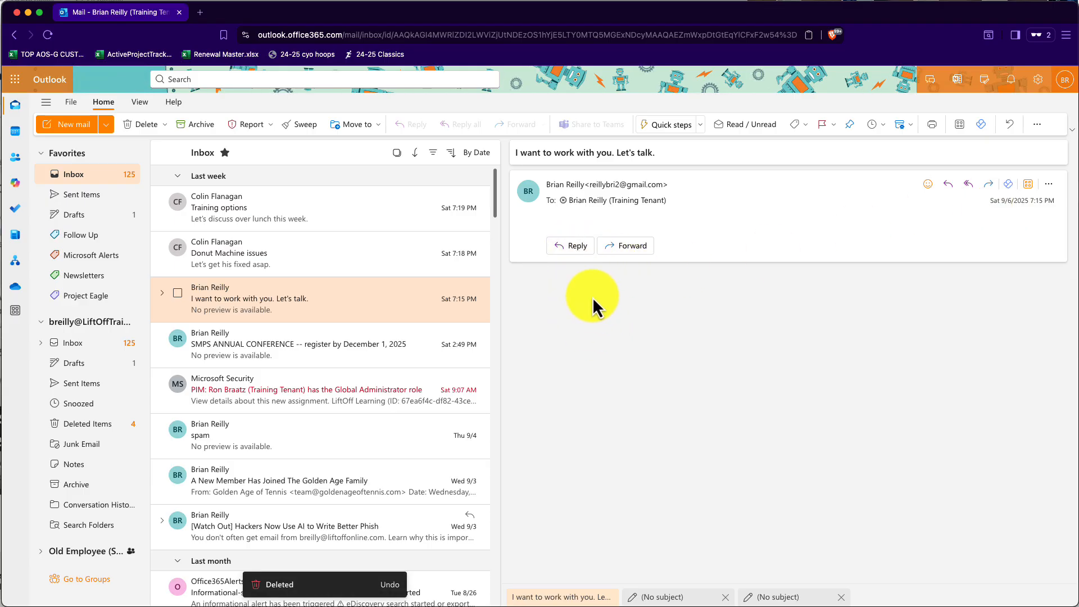
- Start a fresh reply to the same message in a separate window and insert the "Prospect Reply" template from My Templates
{"action": "left_click", "coordinate": [571, 248]}
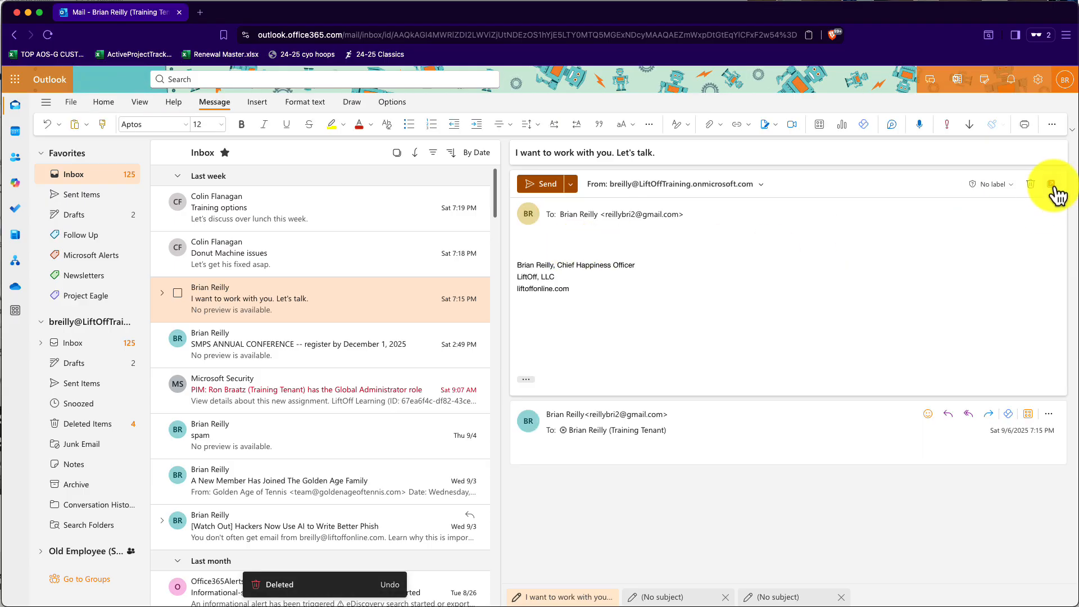
{"action": "left_click", "coordinate": [1054, 186]}
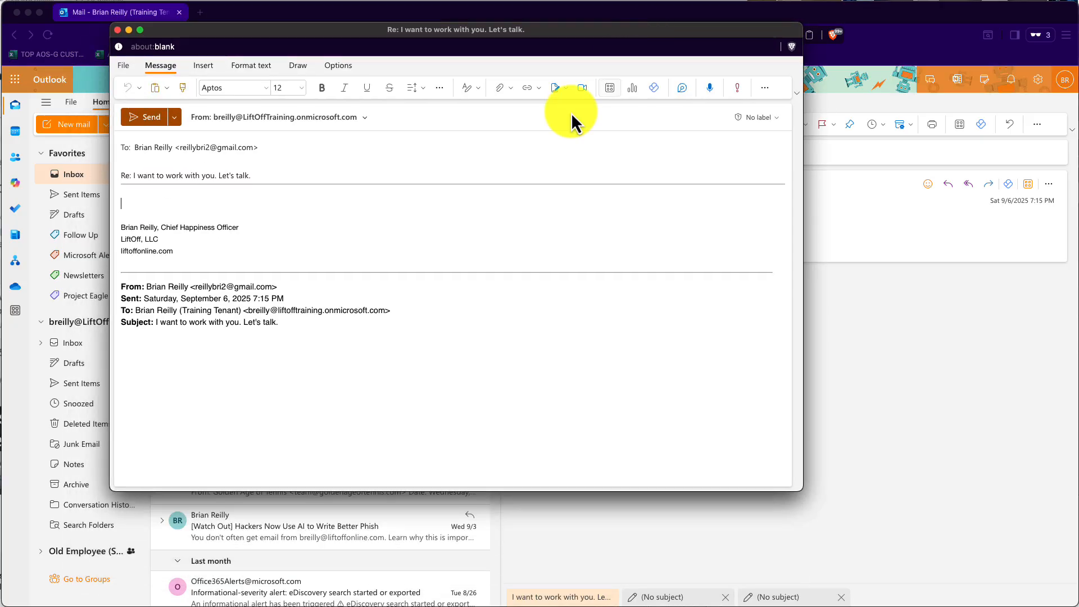
{"action": "left_click", "coordinate": [610, 95]}
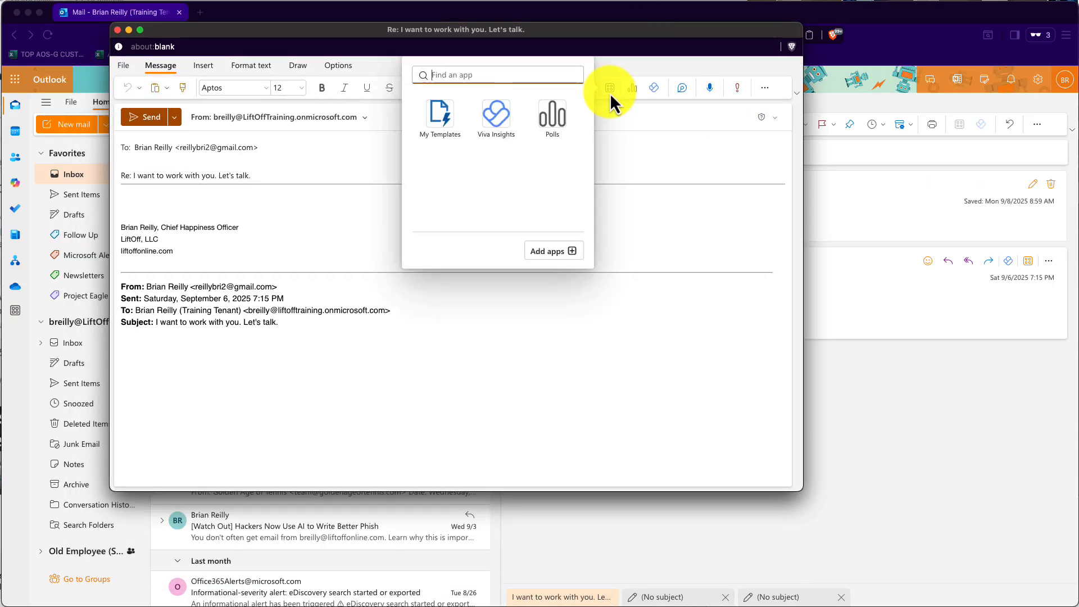
{"action": "left_click", "coordinate": [432, 120]}
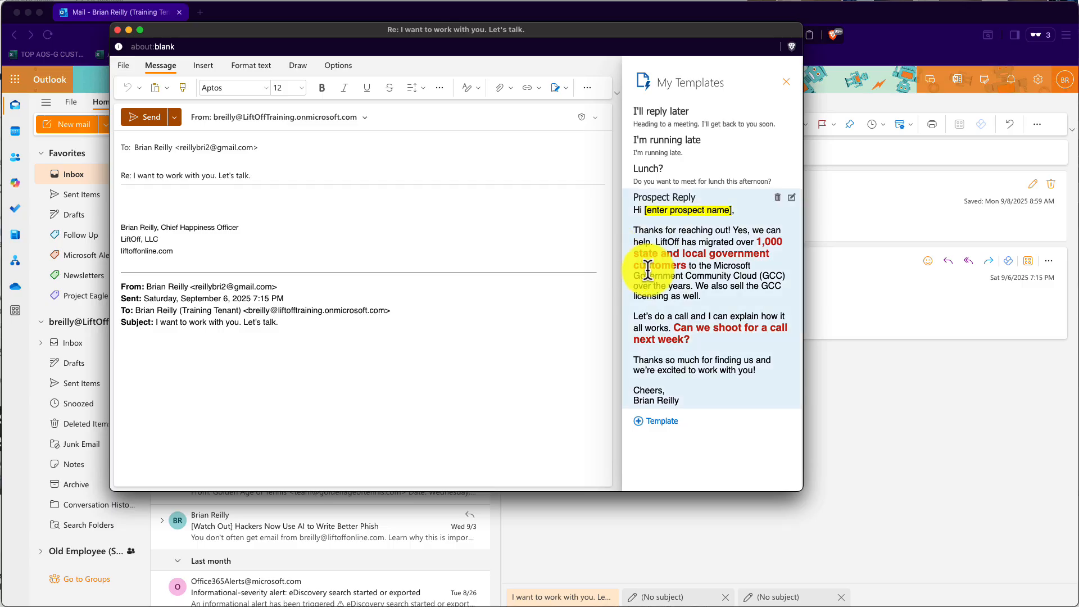
{"action": "left_click", "coordinate": [685, 256]}
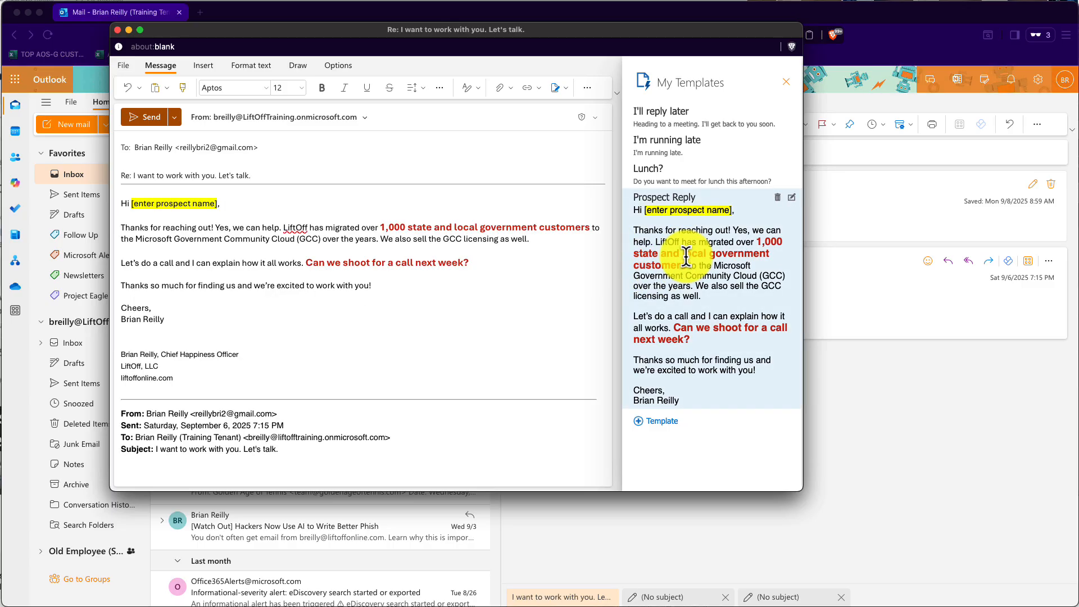
{"action": "left_click", "coordinate": [785, 85]}
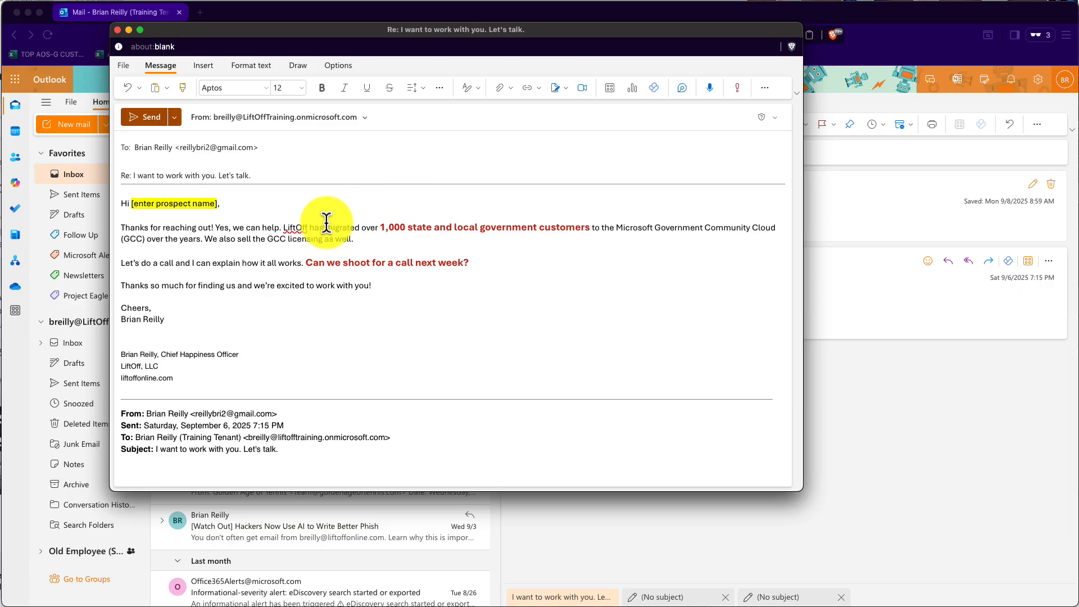
{"action": "left_click", "coordinate": [147, 203]}
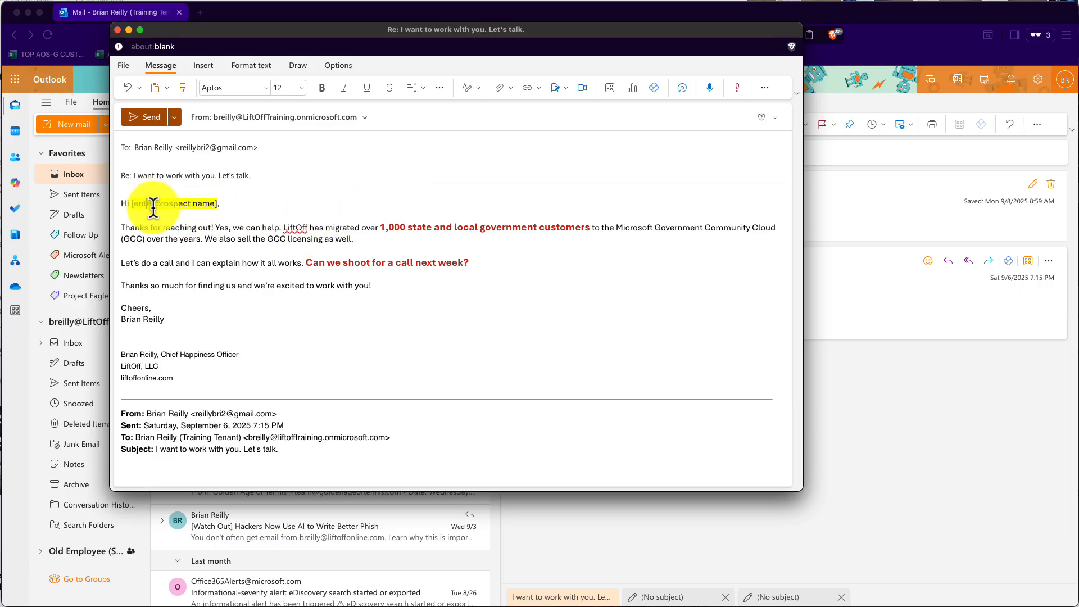
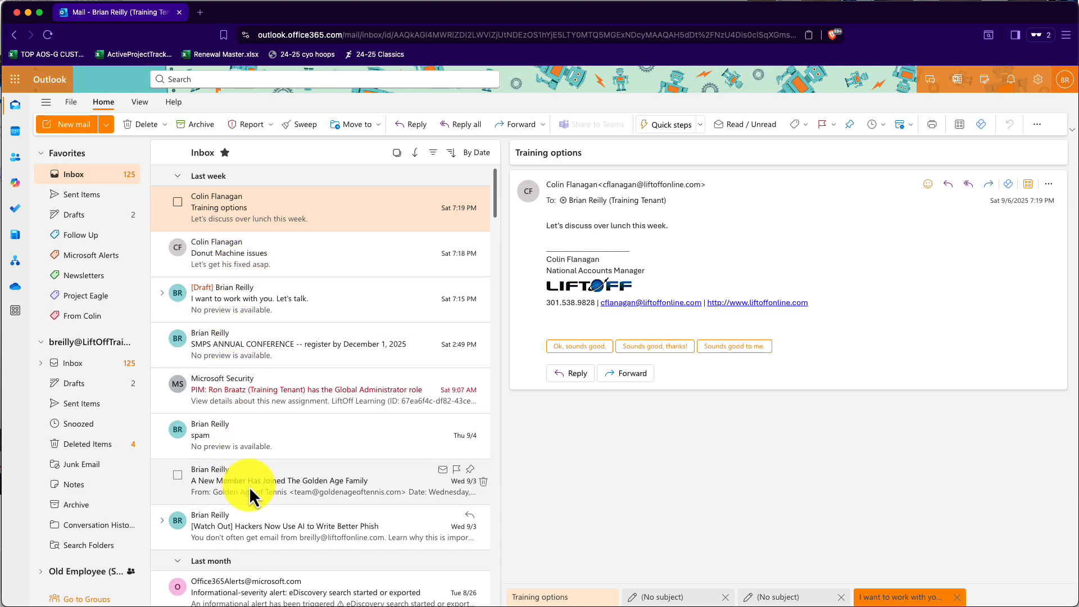
- Add a new mail rule in the settings and name it "From" followed by the colleague's first name
{"action": "scroll", "coordinate": [257, 473], "scroll_direction": "down", "scroll_amount": 3}
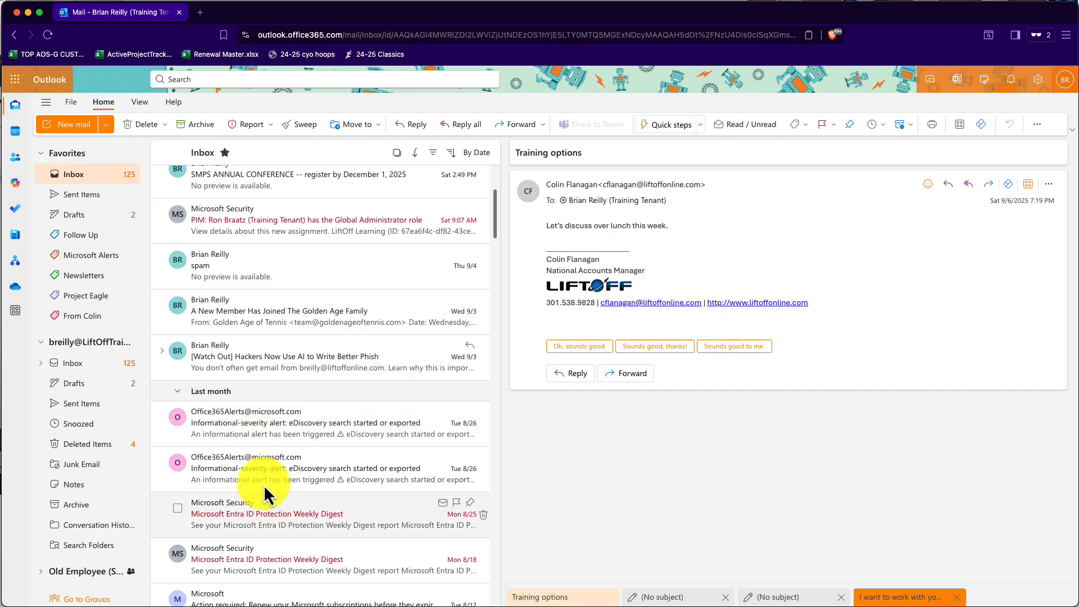
{"action": "scroll", "coordinate": [284, 406], "scroll_direction": "up", "scroll_amount": 3}
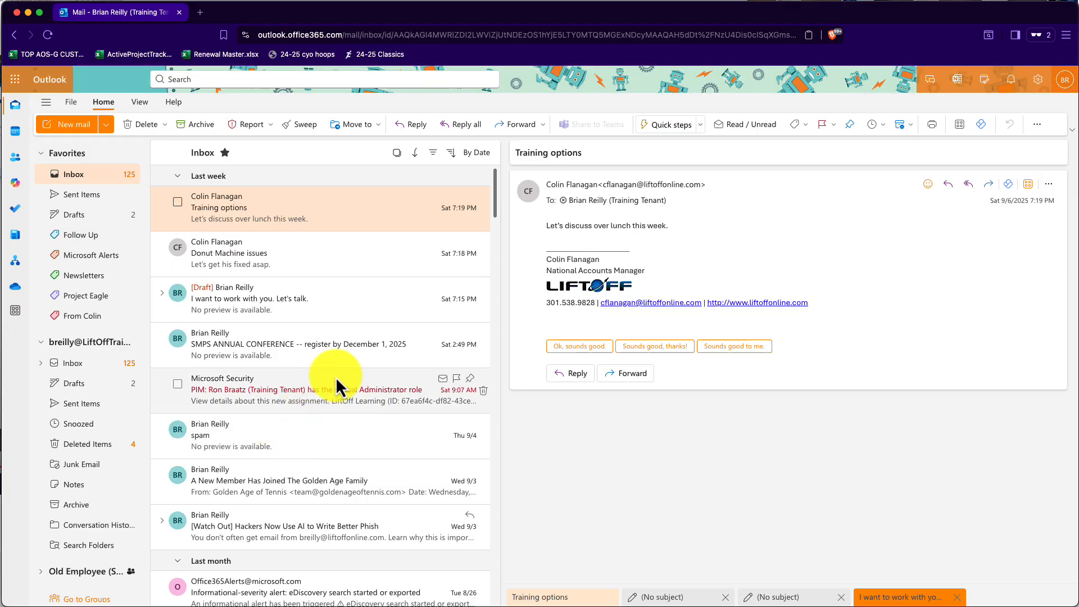
{"action": "left_click", "coordinate": [1038, 82]}
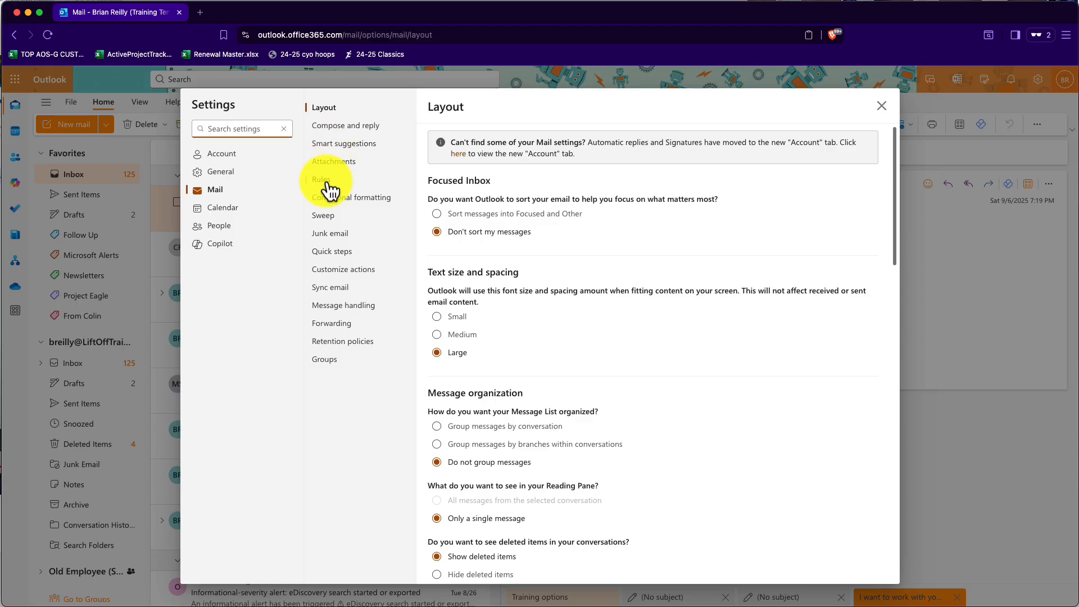
{"action": "left_click", "coordinate": [321, 182]}
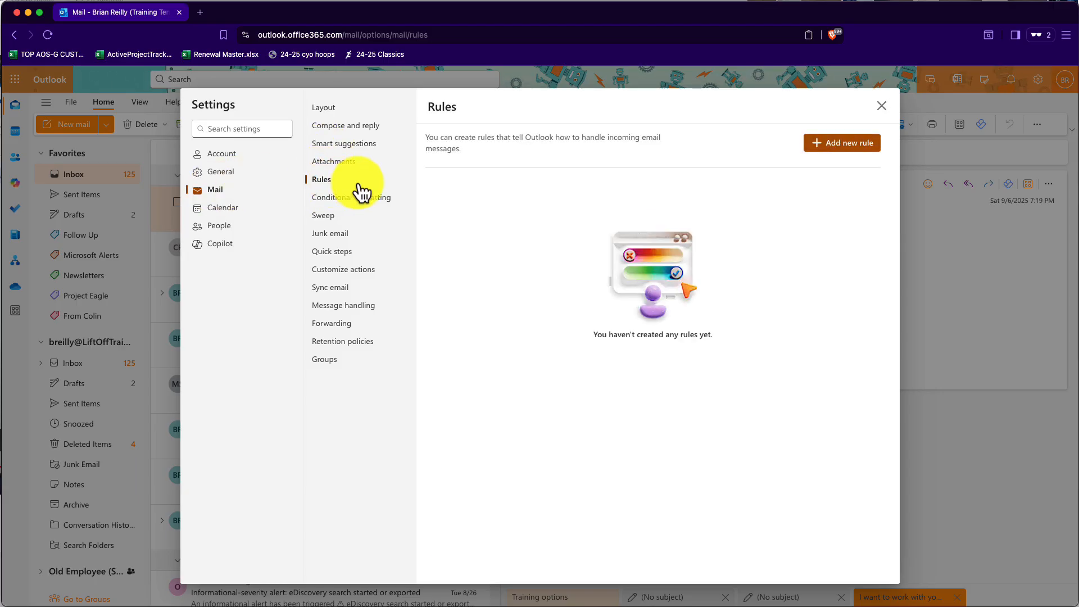
{"action": "left_click", "coordinate": [851, 151]}
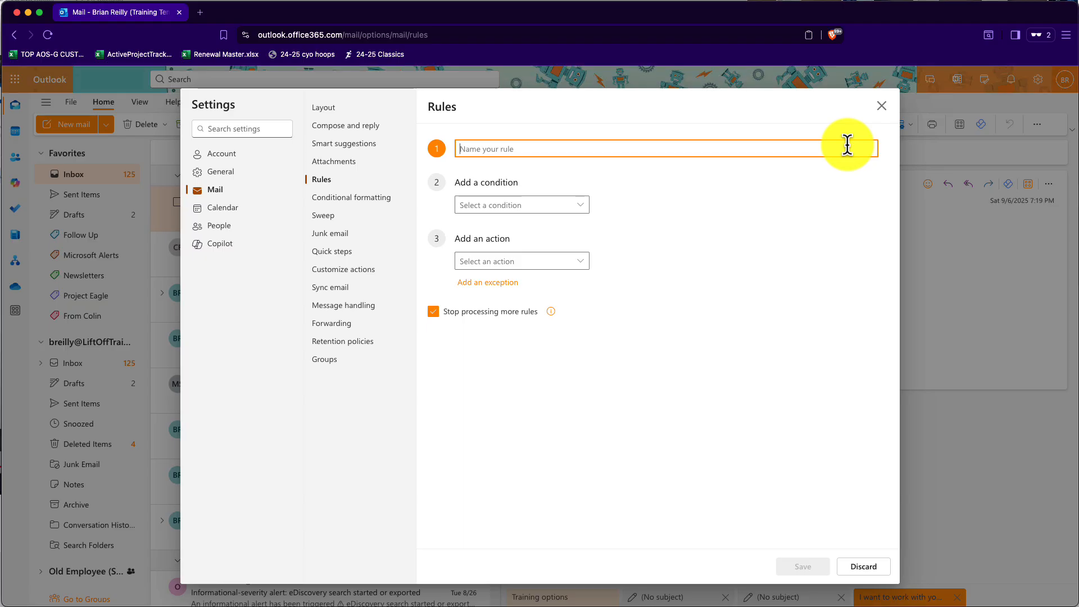
{"action": "type", "text": "From Colin"}
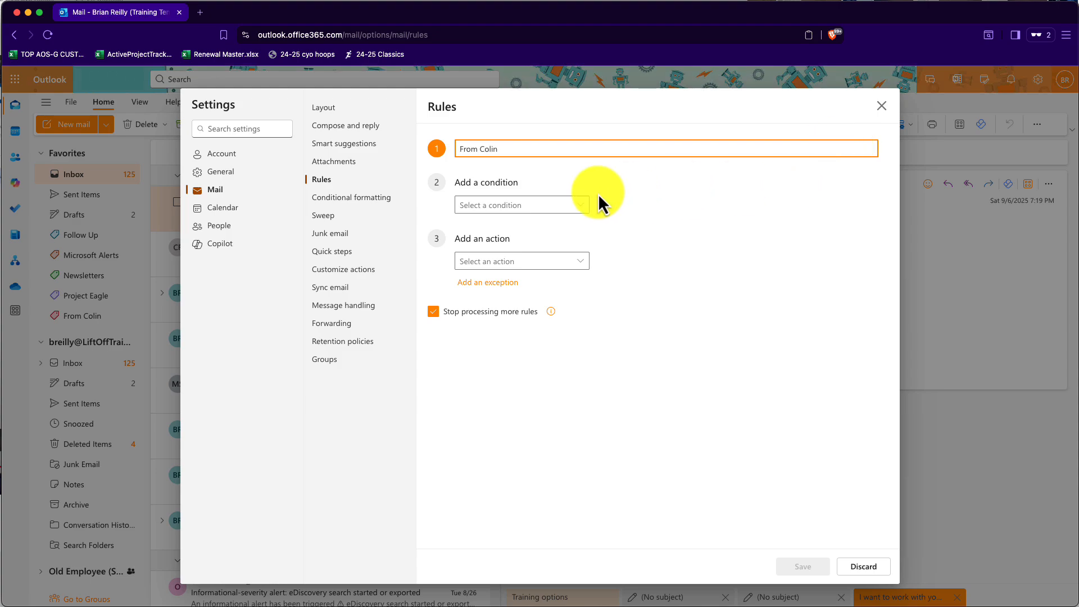
- Set the rule's condition to From and choose the colleague as the sender
{"action": "left_click", "coordinate": [584, 206]}
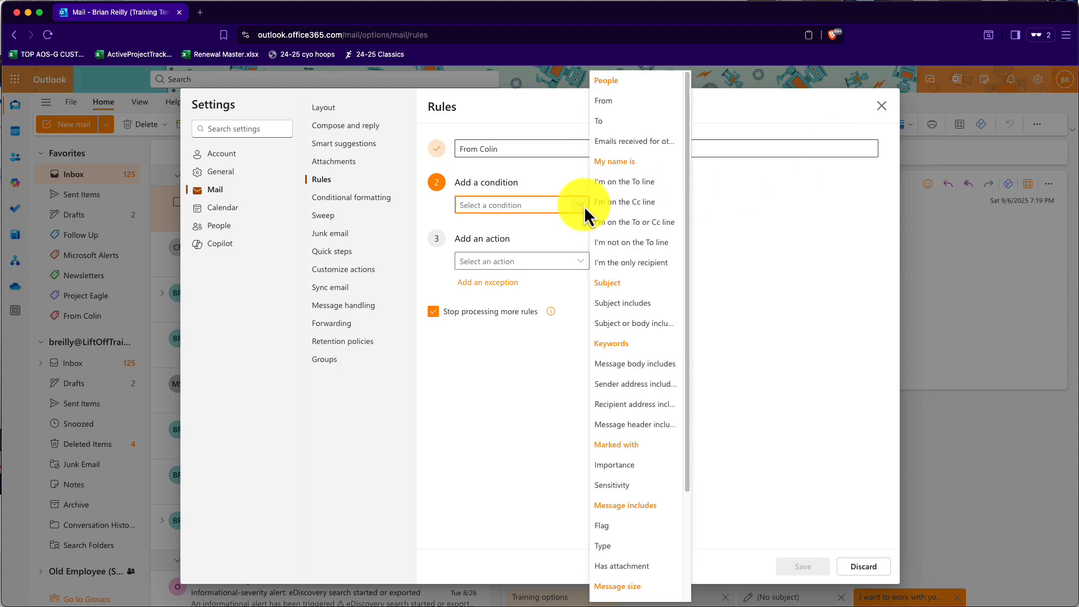
{"action": "left_click", "coordinate": [624, 102]}
{"action": "left_click", "coordinate": [627, 205]}
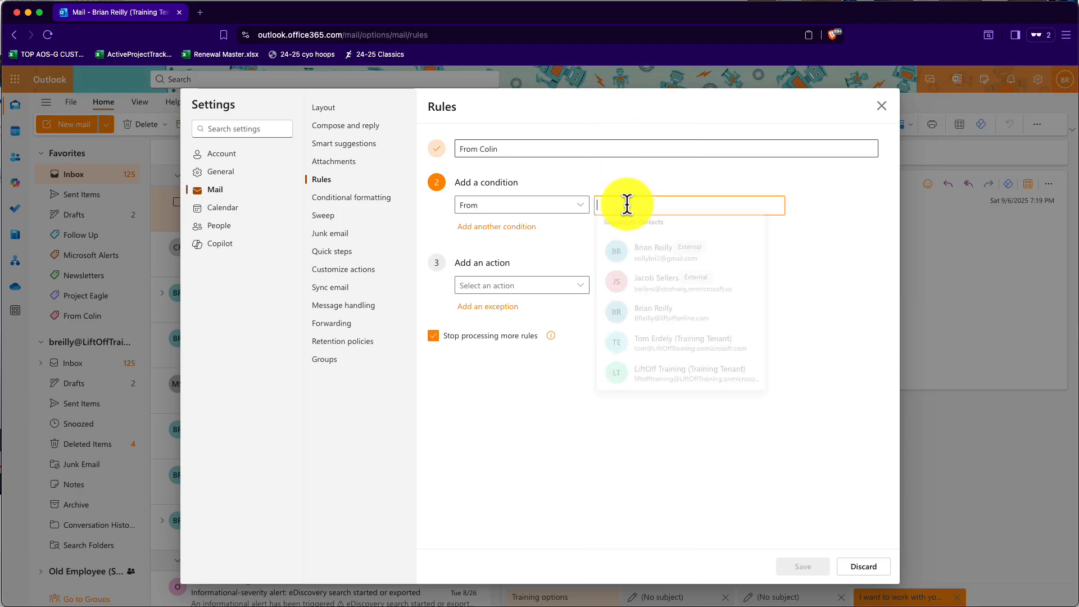
{"action": "type", "text": "colin"}
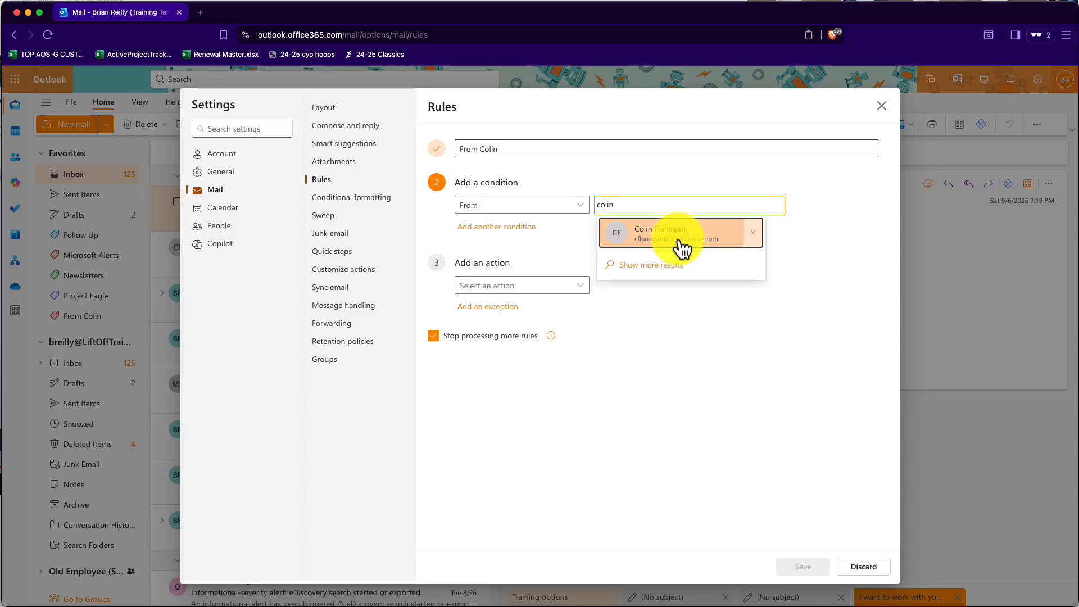
{"action": "left_click", "coordinate": [677, 239]}
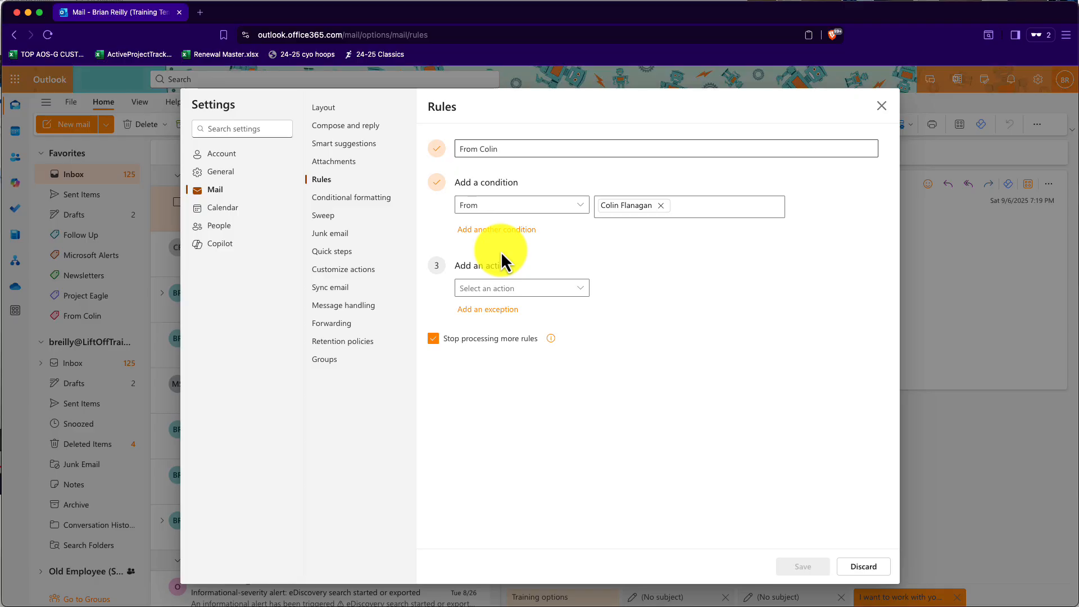
- Set the rule's action to Categorize with the category named after the colleague
{"action": "left_click", "coordinate": [580, 288]}
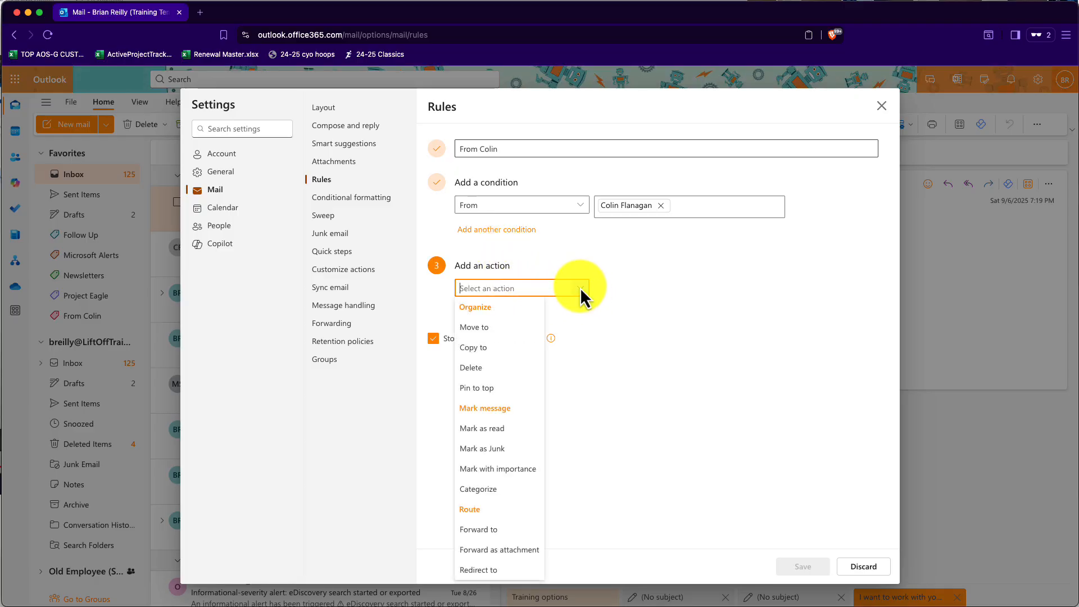
{"action": "left_click", "coordinate": [478, 489]}
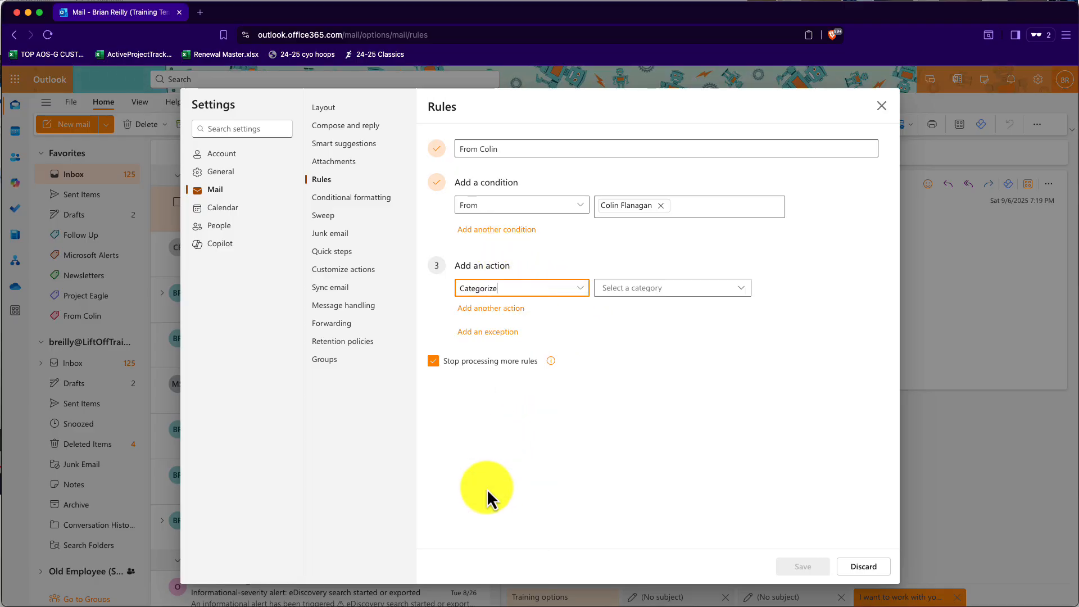
{"action": "left_click", "coordinate": [646, 289]}
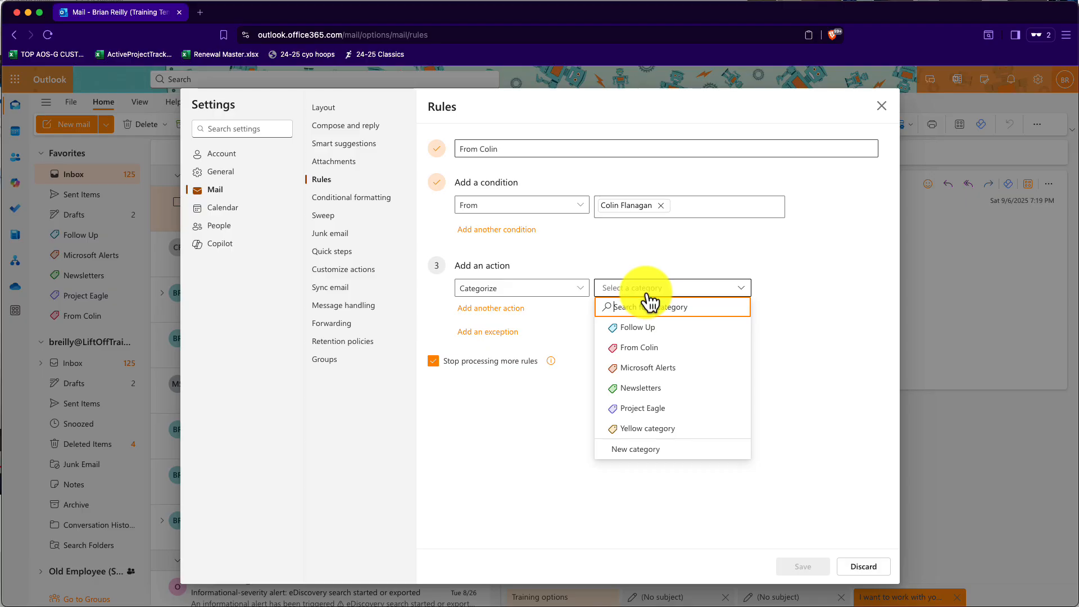
{"action": "left_click", "coordinate": [640, 348]}
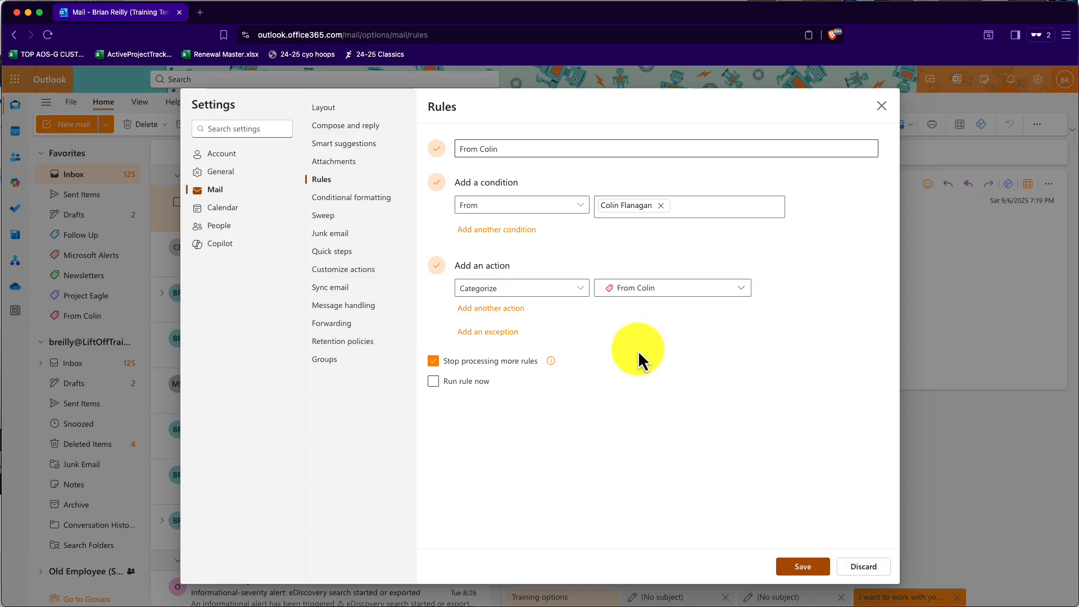
- Add a second action to the rule that moves the messages to the Archive folder
{"action": "left_click", "coordinate": [485, 308]}
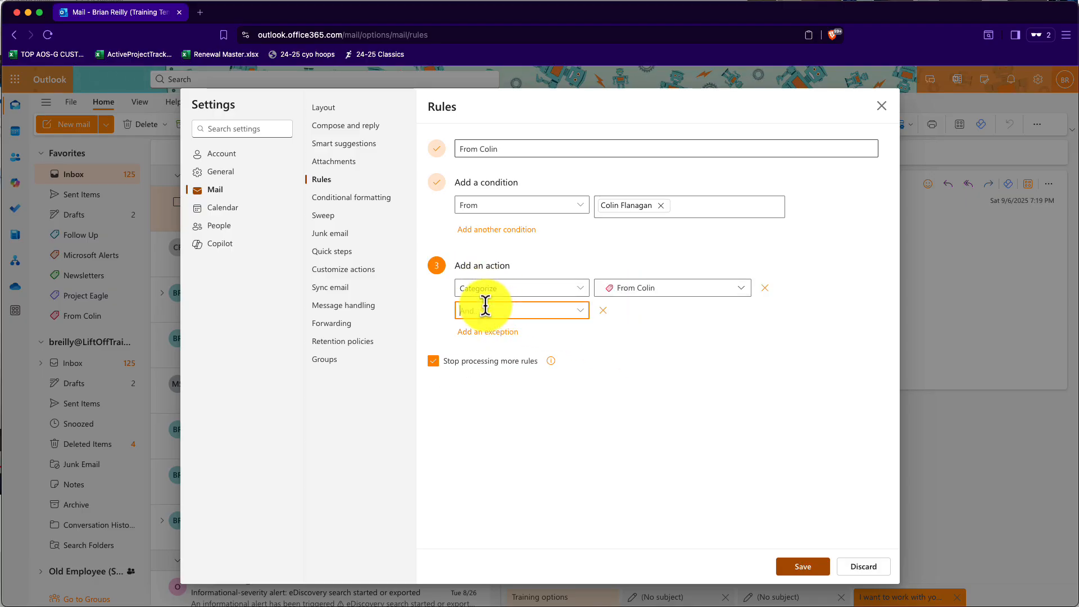
{"action": "left_click", "coordinate": [582, 311]}
{"action": "left_click", "coordinate": [476, 349]}
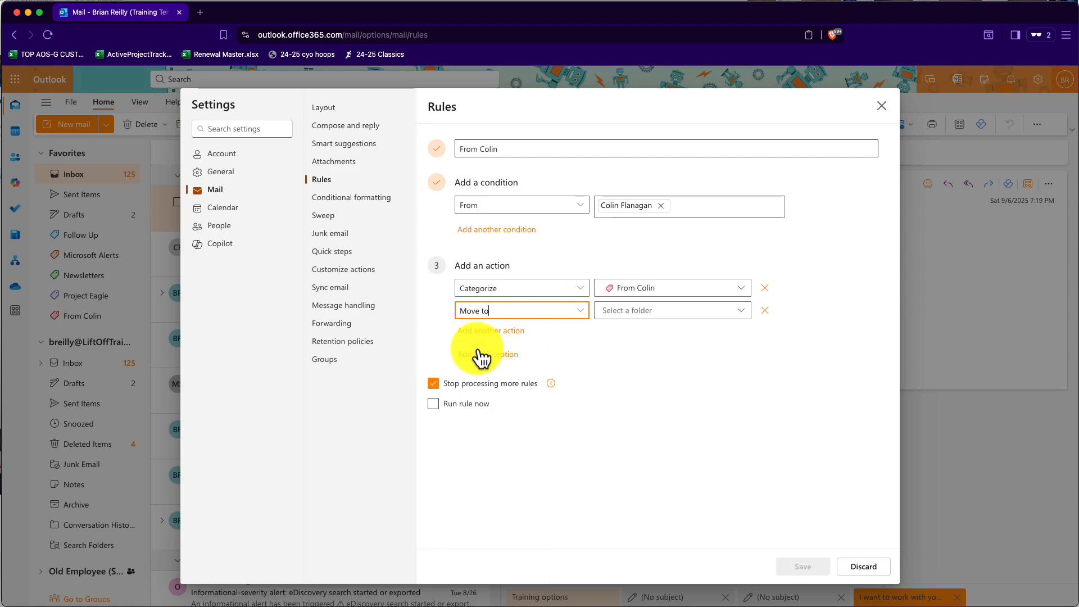
{"action": "left_click", "coordinate": [693, 312]}
{"action": "left_click", "coordinate": [637, 369]}
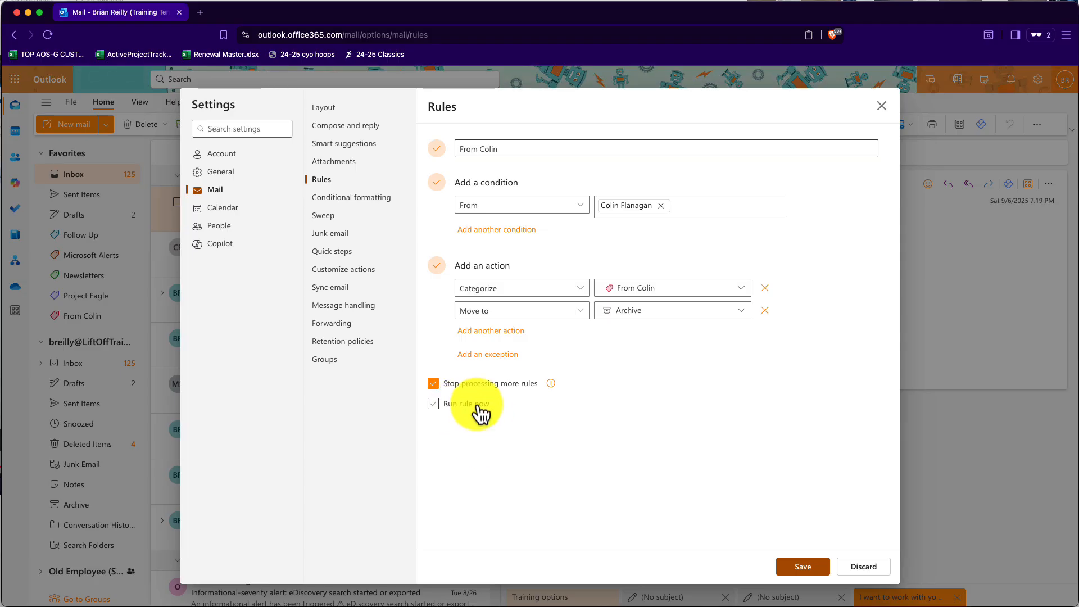
- Set the rule to run now, save it and close the settings
{"action": "left_click", "coordinate": [436, 405]}
{"action": "left_click", "coordinate": [812, 566]}
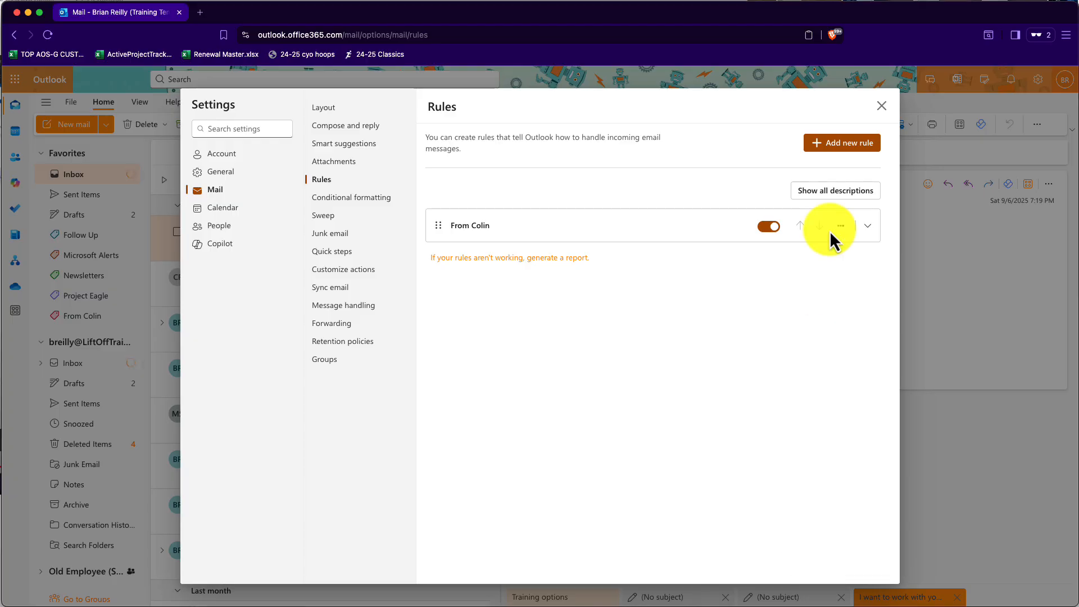
{"action": "left_click", "coordinate": [881, 105]}
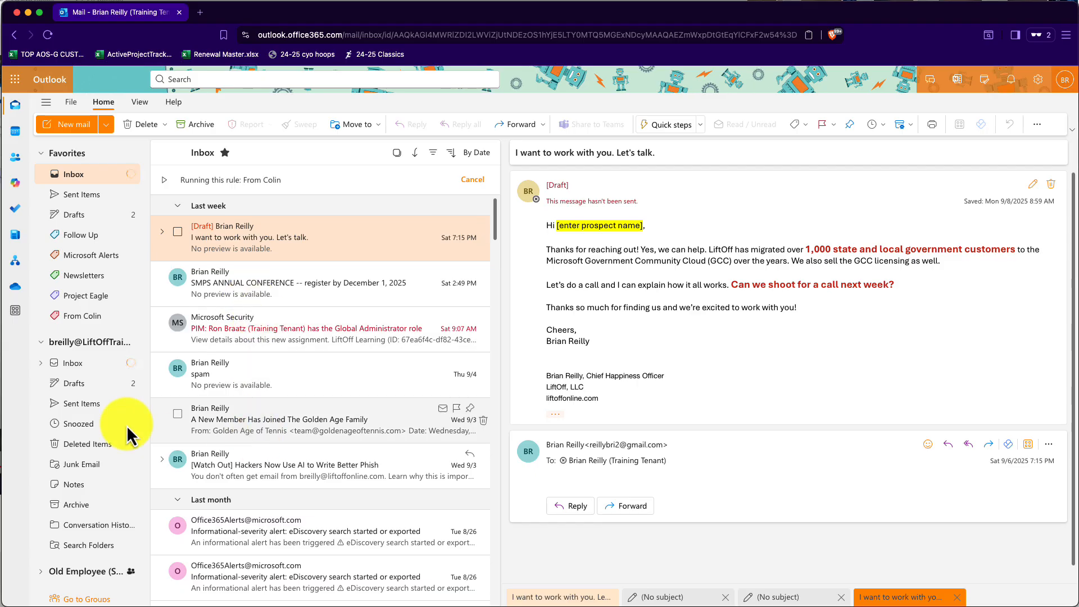
- Check the colleague's category and the Archive folder for the messages handled by the rule, and return to the Inbox
{"action": "left_click", "coordinate": [85, 315]}
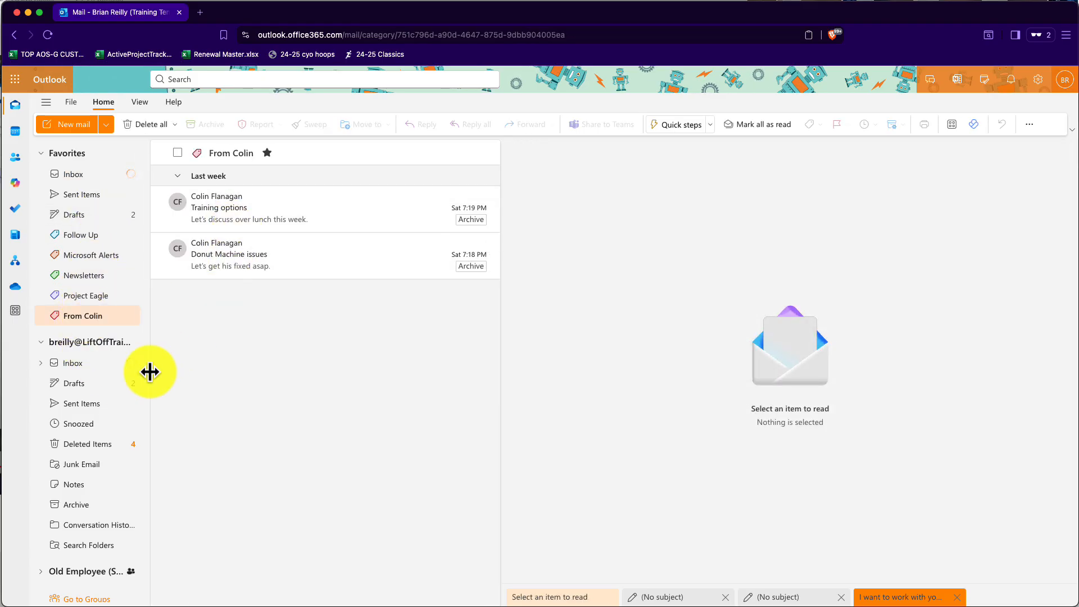
{"action": "left_click", "coordinate": [72, 506]}
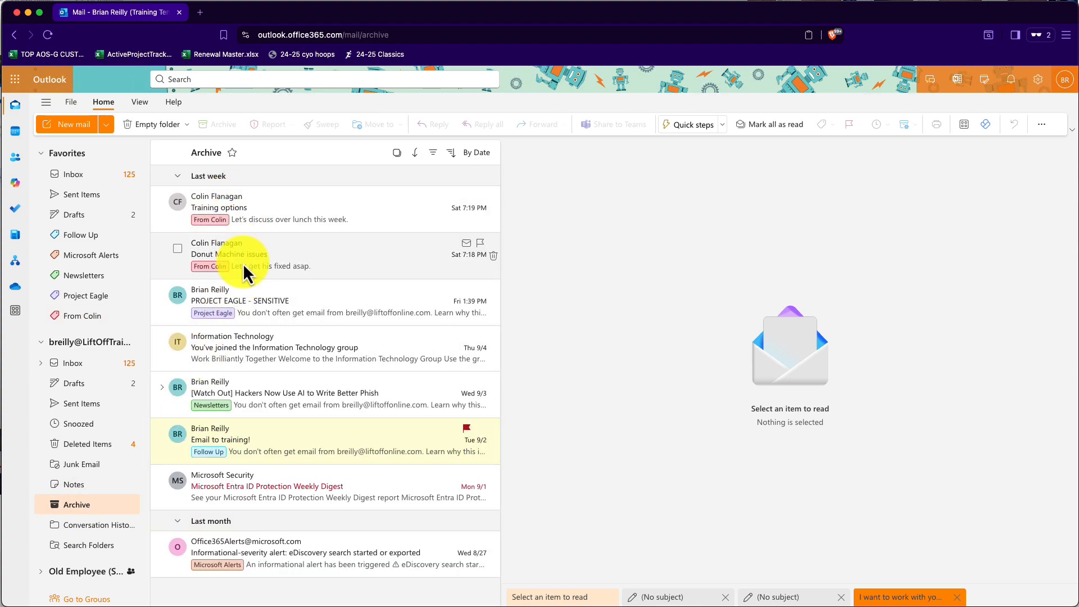
{"action": "left_click", "coordinate": [84, 177]}
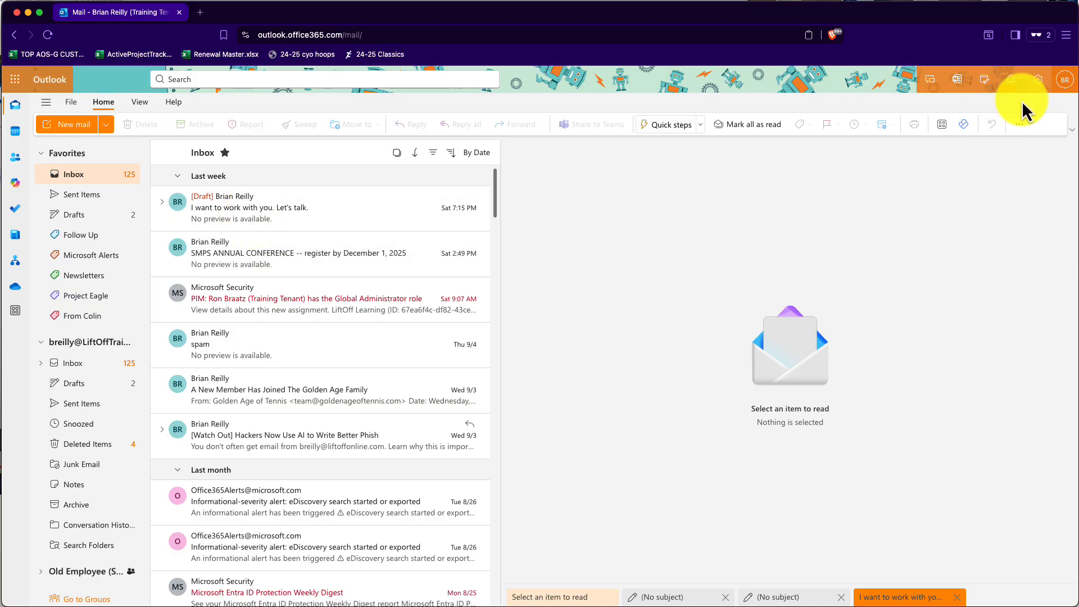
- Start a new mail rule in the settings and name it Newsletters
{"action": "left_click", "coordinate": [1038, 80]}
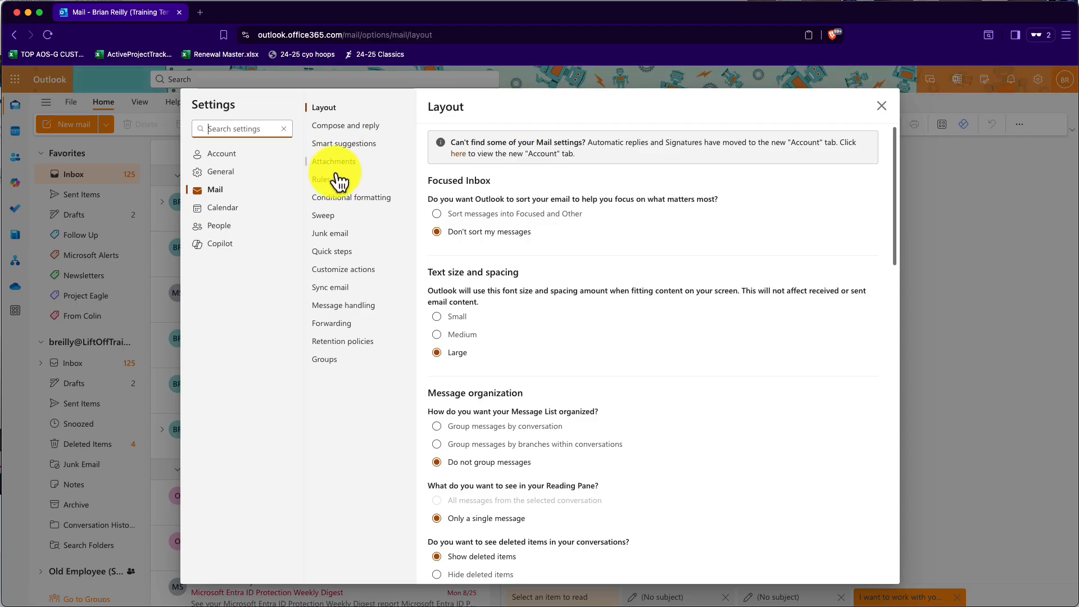
{"action": "left_click", "coordinate": [323, 182]}
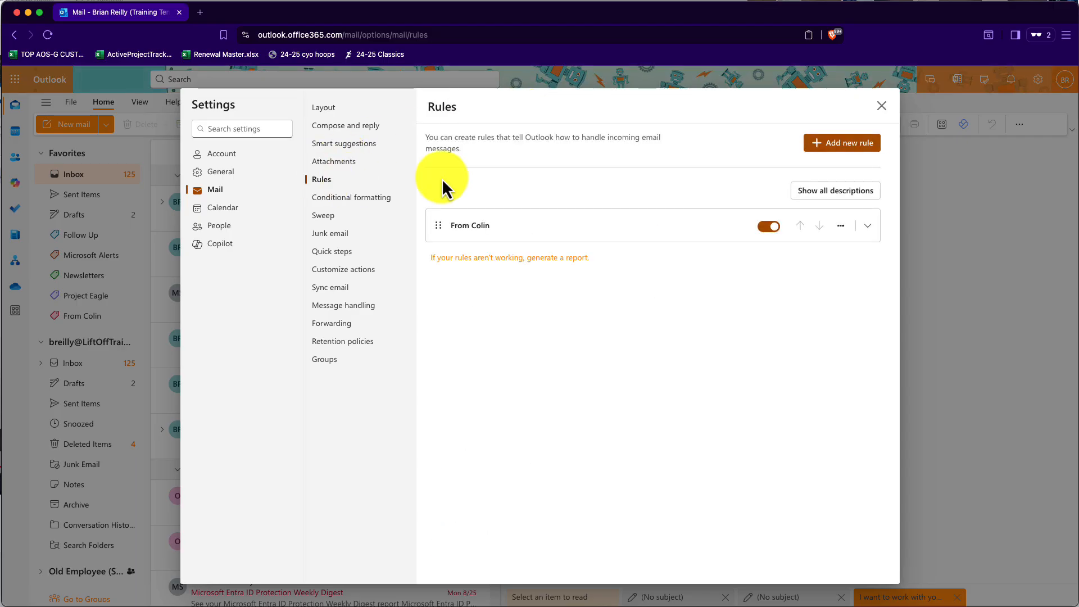
{"action": "left_click", "coordinate": [858, 151]}
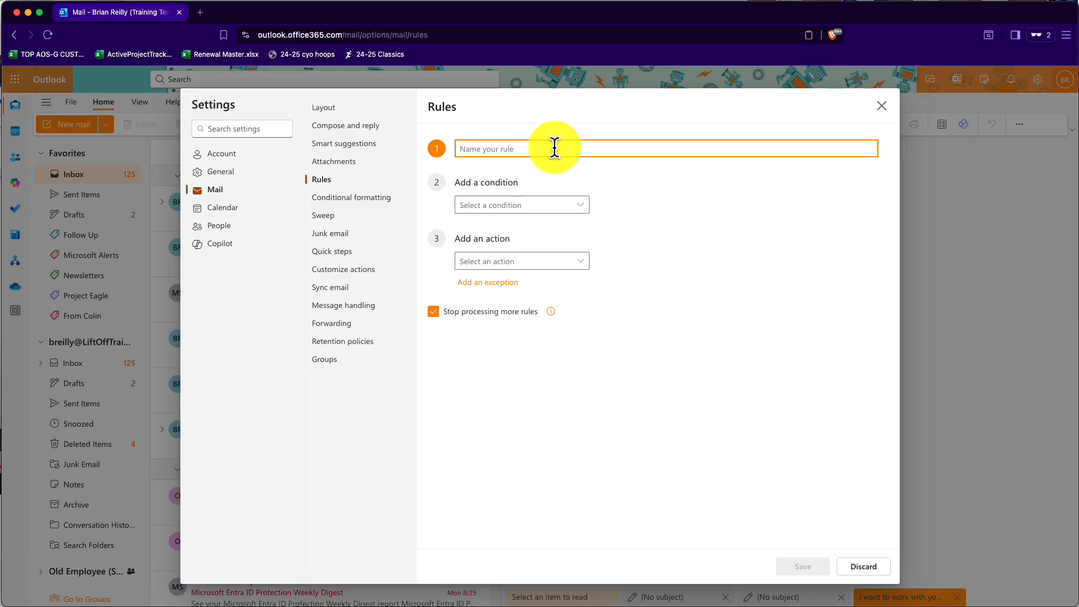
{"action": "type", "text": "Newsletters"}
- Set the rule's condition to Subject or body includes the word "unsubscribe"
{"action": "left_click", "coordinate": [581, 205]}
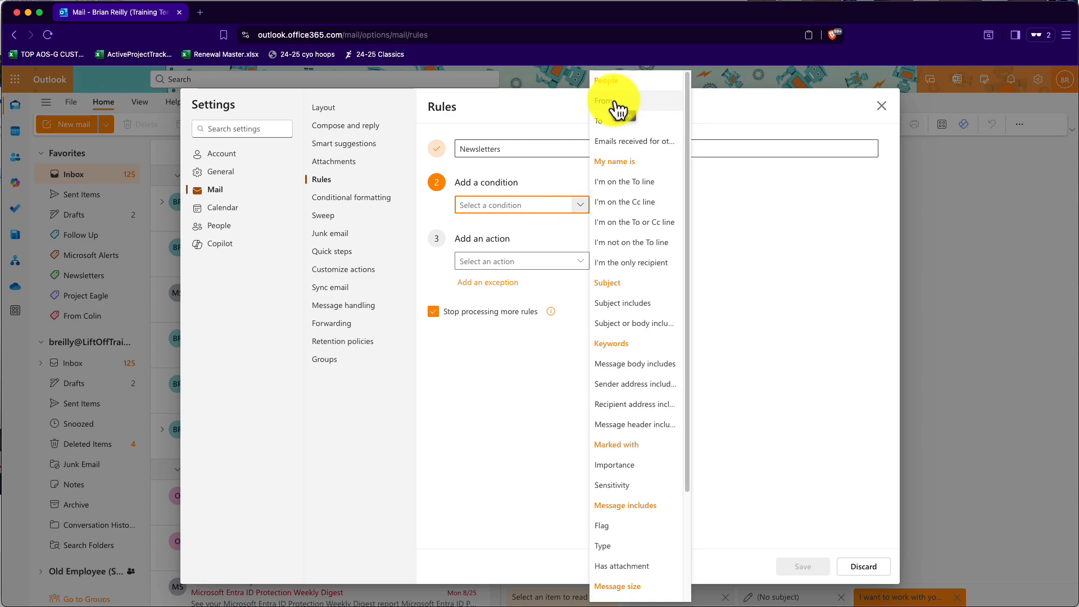
{"action": "left_click", "coordinate": [634, 324]}
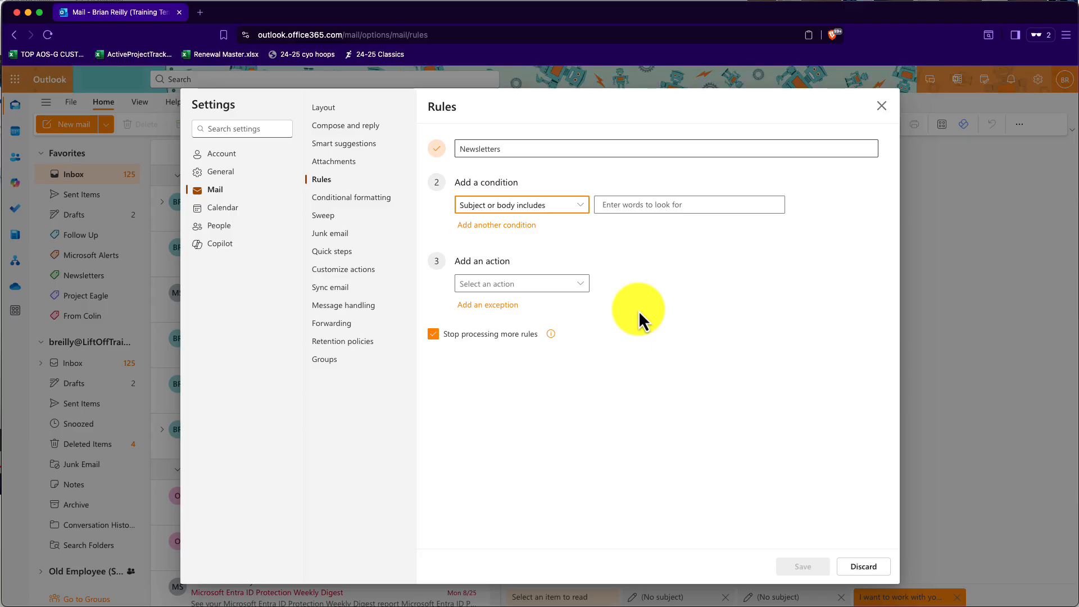
{"action": "left_click", "coordinate": [660, 206]}
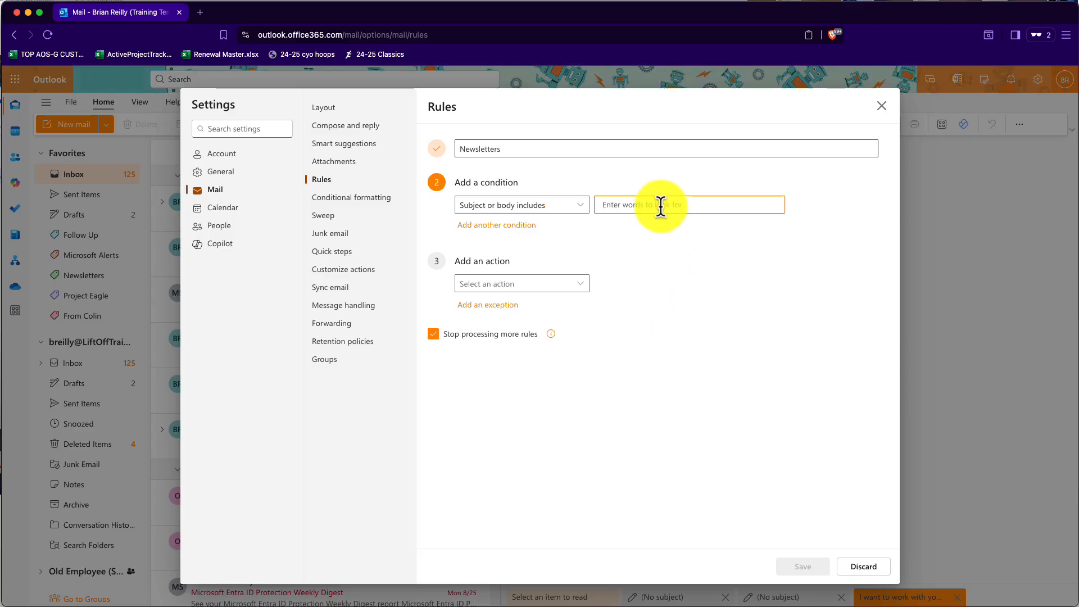
{"action": "type", "text": "unsubscribe"}
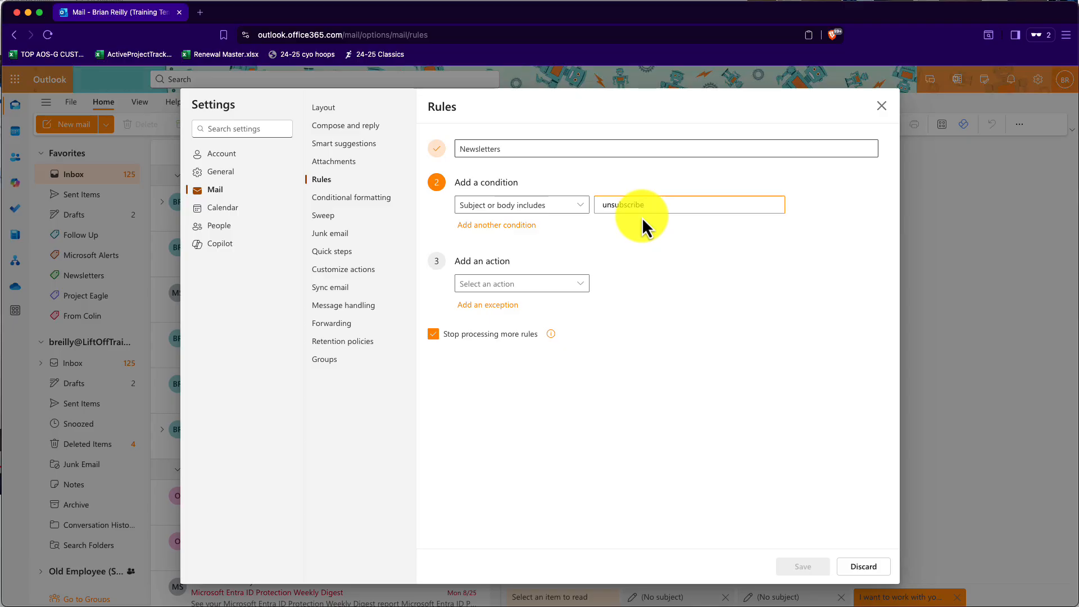
- Set the rule's action to Categorize with the Newsletters category
{"action": "left_click", "coordinate": [519, 284]}
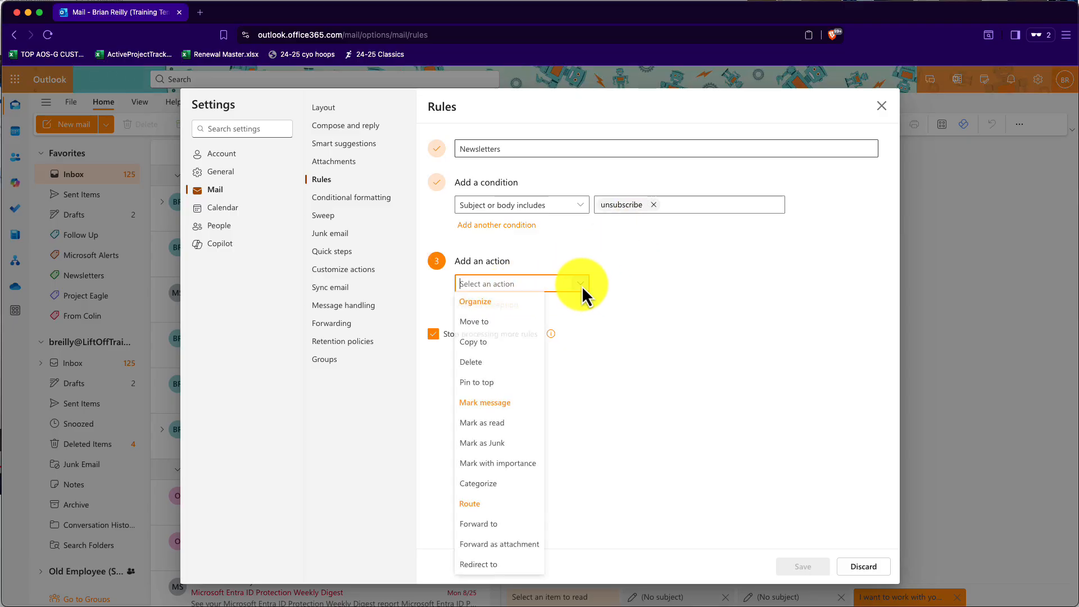
{"action": "left_click", "coordinate": [484, 485]}
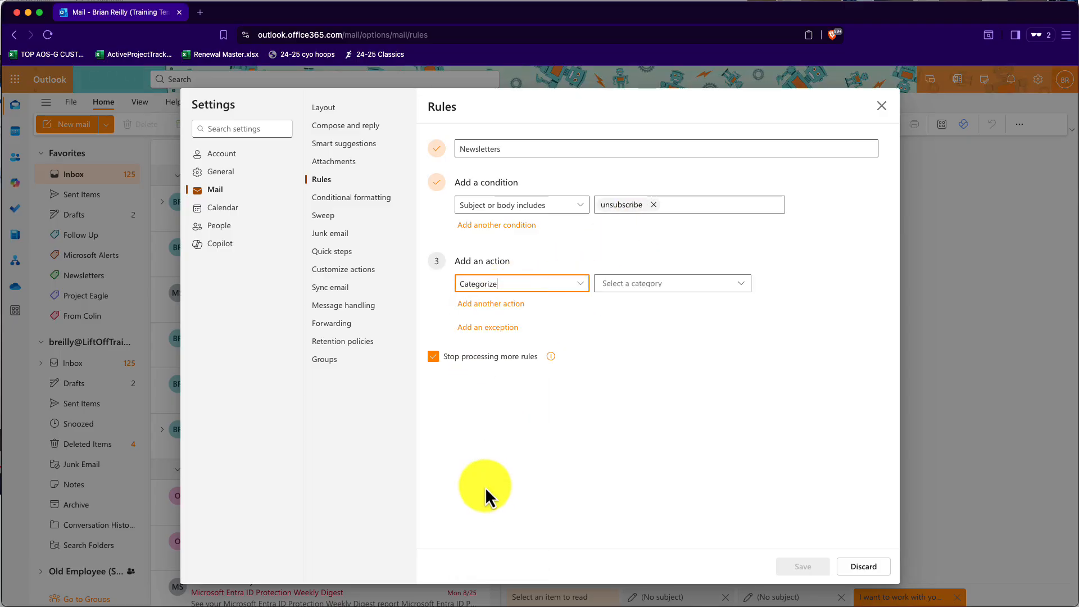
{"action": "left_click", "coordinate": [653, 284]}
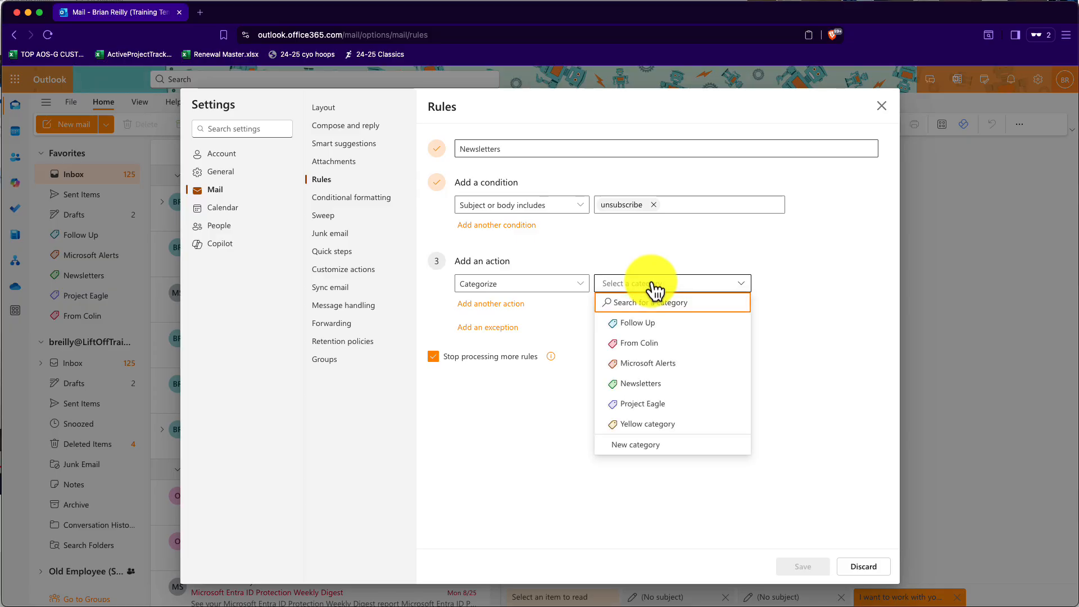
{"action": "left_click", "coordinate": [636, 385]}
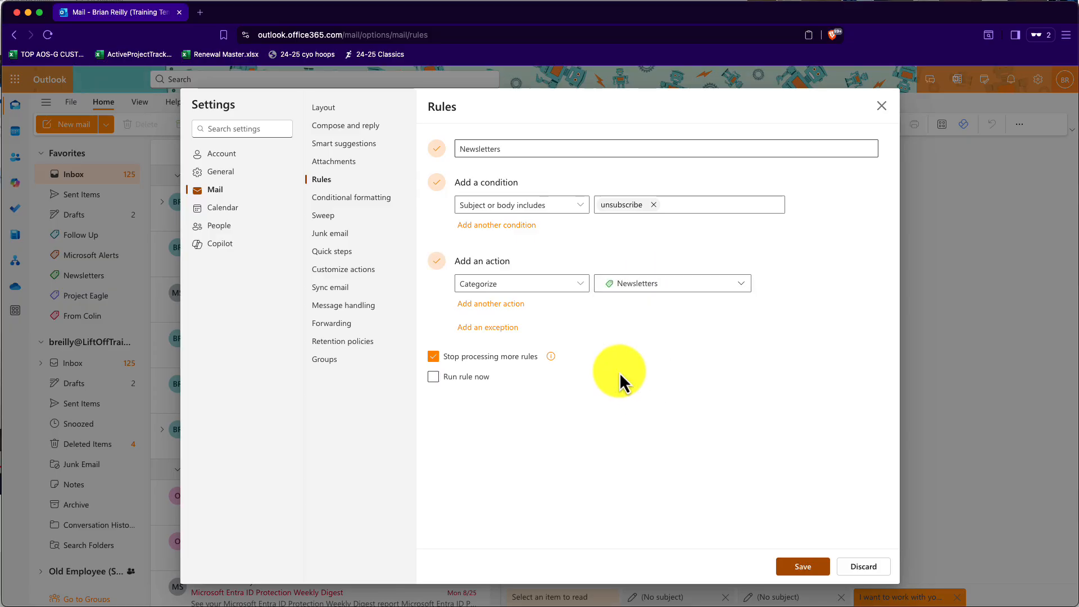
- Add a second action to the Newsletters rule that moves the messages to the Archive folder
{"action": "left_click", "coordinate": [492, 304]}
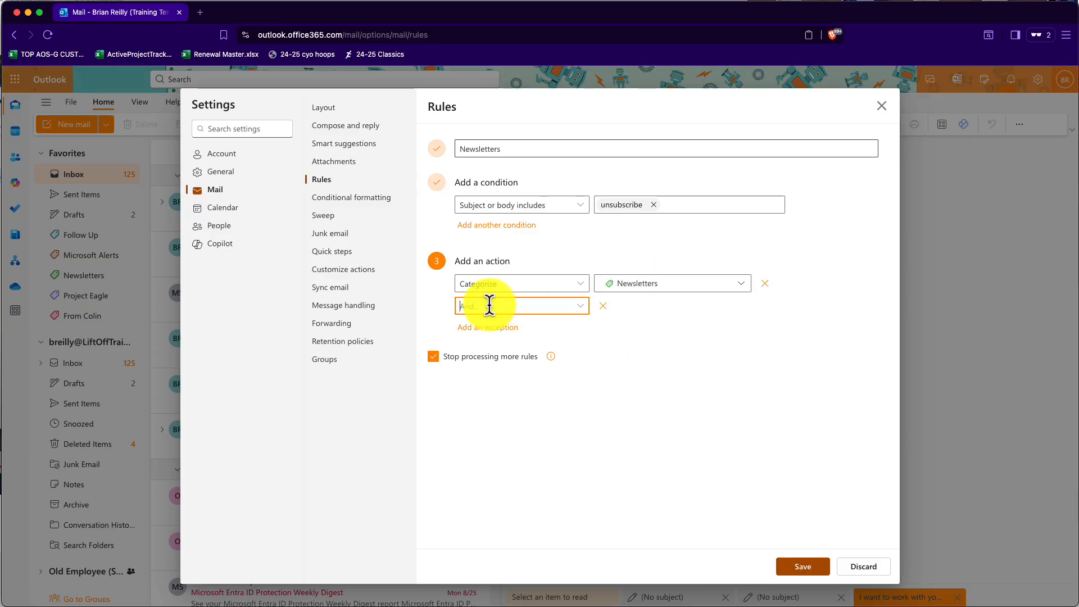
{"action": "left_click", "coordinate": [580, 308]}
{"action": "left_click", "coordinate": [469, 344]}
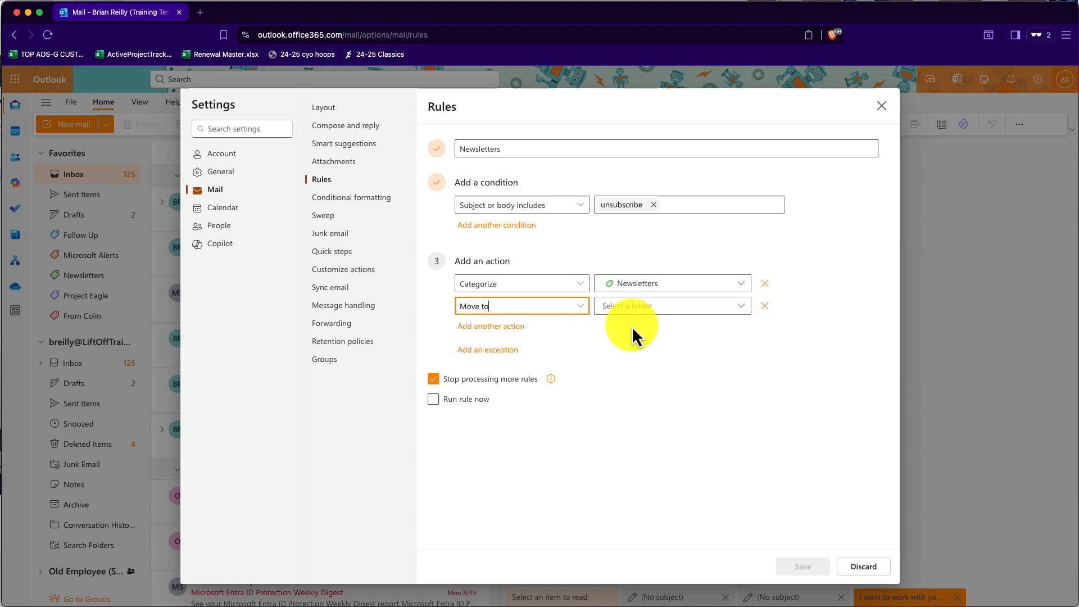
{"action": "left_click", "coordinate": [663, 308]}
{"action": "left_click", "coordinate": [620, 366]}
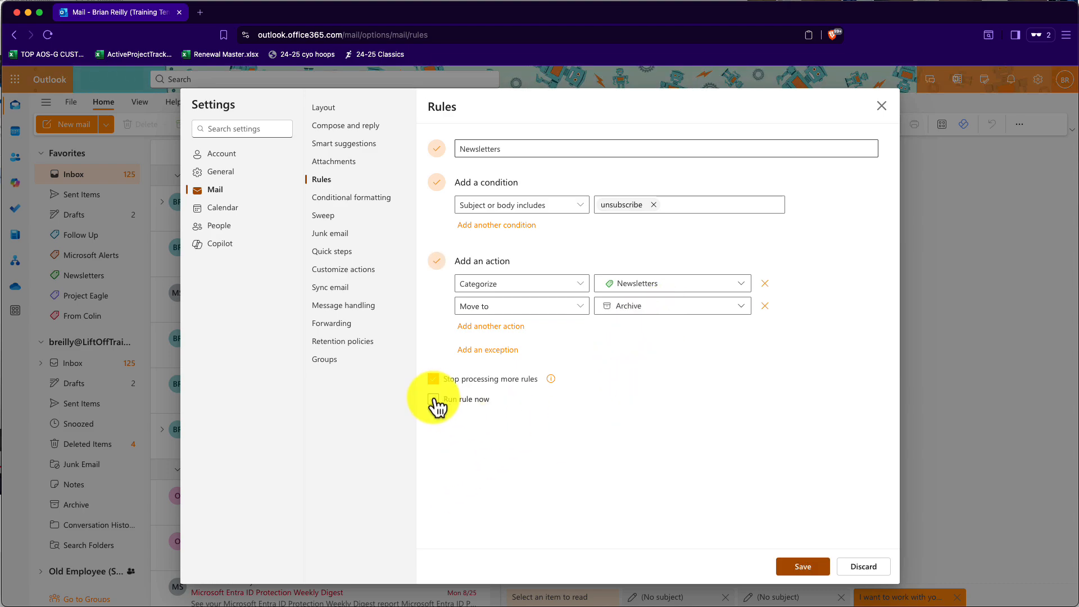
- Save the Newsletters rule with Run rule now enabled, and check the Newsletters category in the favorites
{"action": "left_click", "coordinate": [802, 566]}
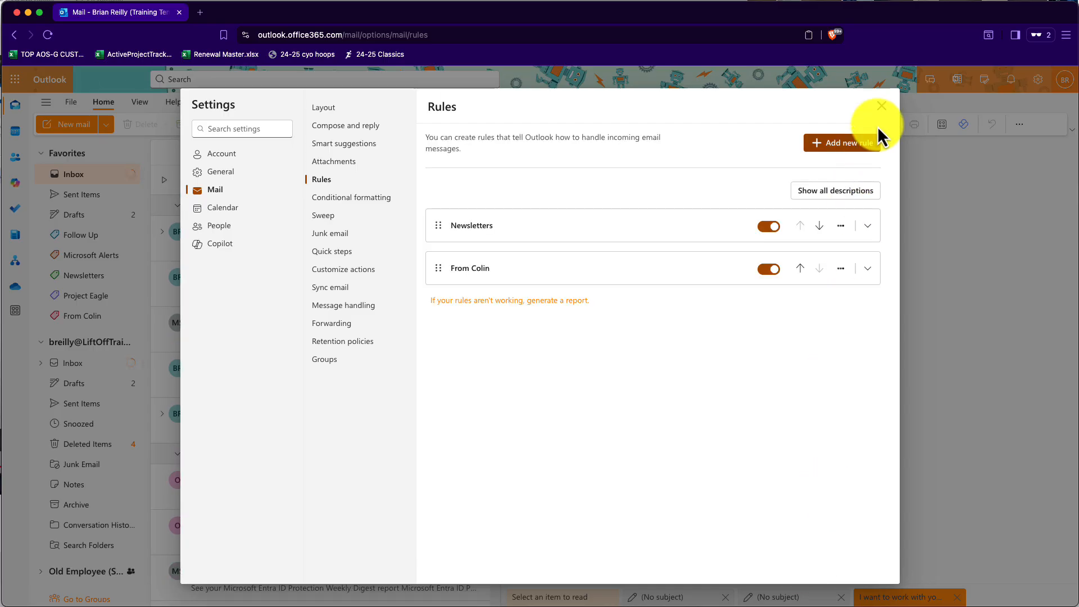
{"action": "left_click", "coordinate": [880, 106]}
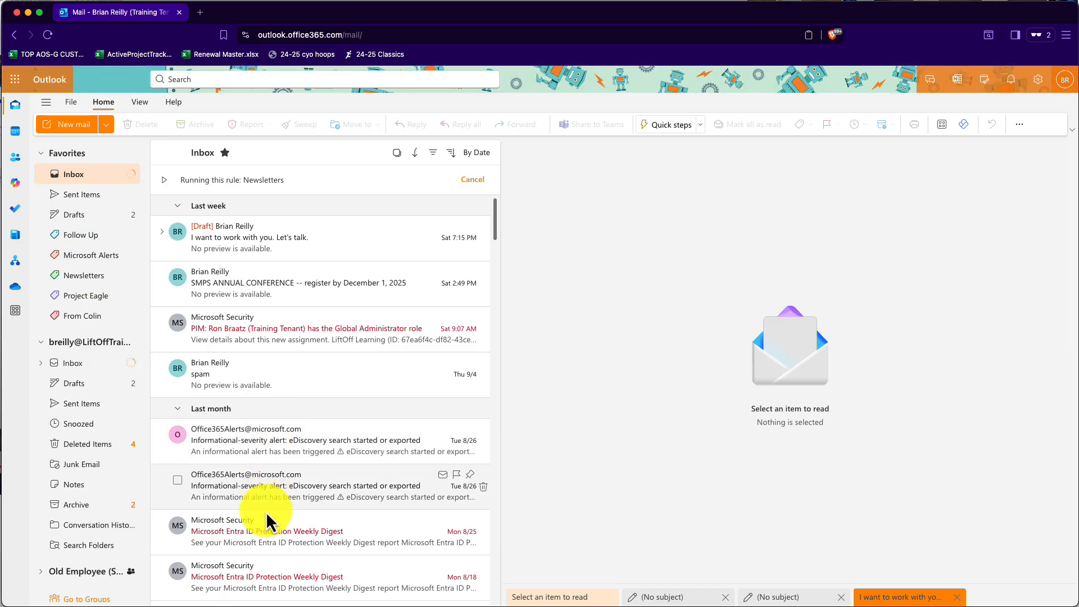
{"action": "left_click", "coordinate": [88, 276]}
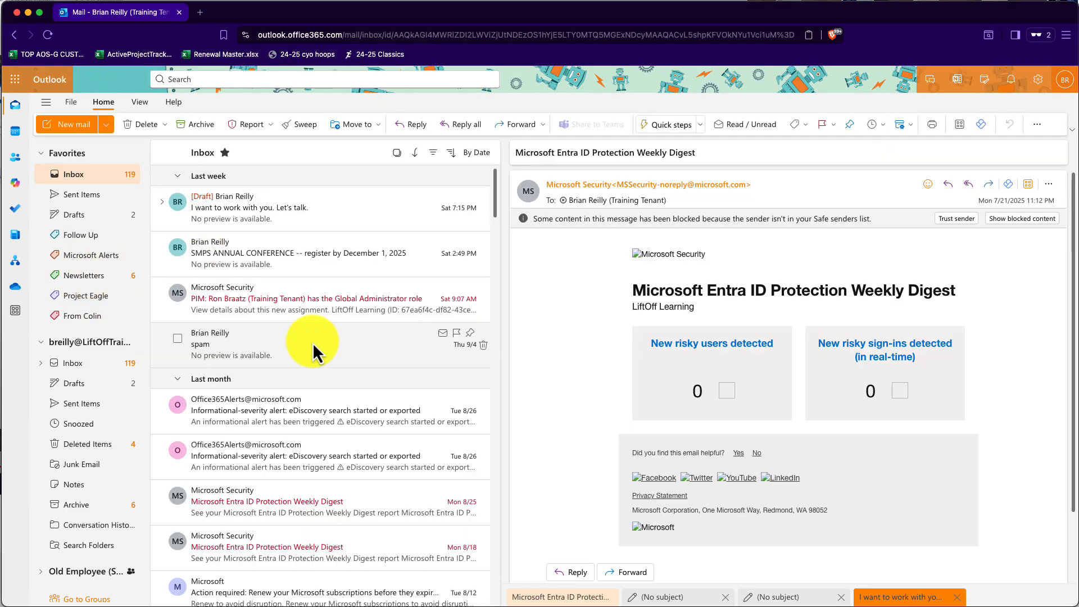
- Open the July 28 Microsoft Security message about reviewing a new Conditional Access policy and copy the sender's e-mail address from the contact card
{"action": "scroll", "coordinate": [312, 342], "scroll_direction": "down", "scroll_amount": 5}
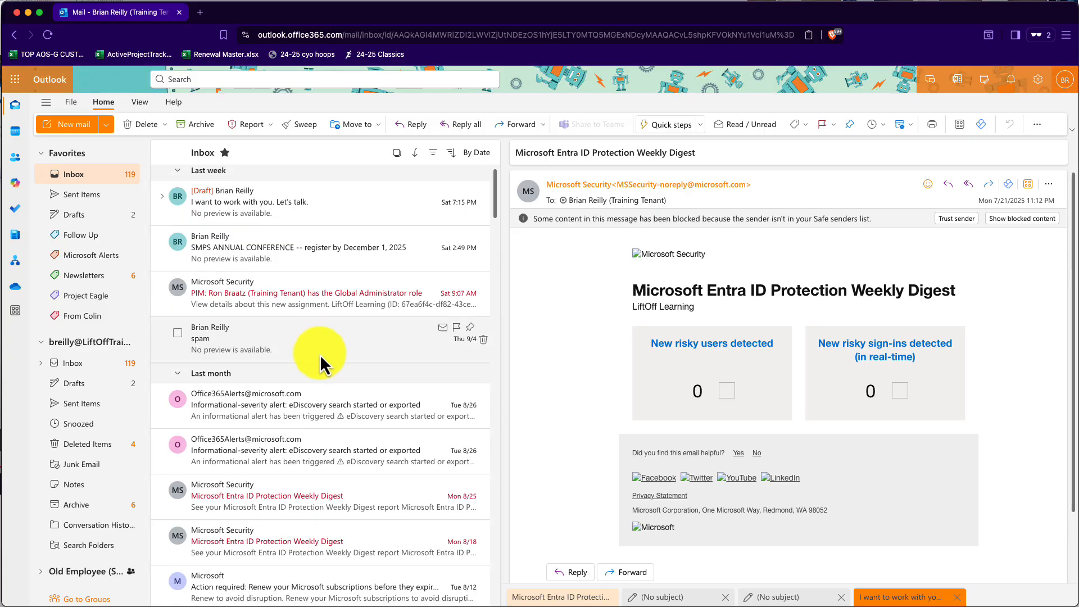
{"action": "scroll", "coordinate": [320, 354], "scroll_direction": "down", "scroll_amount": 1}
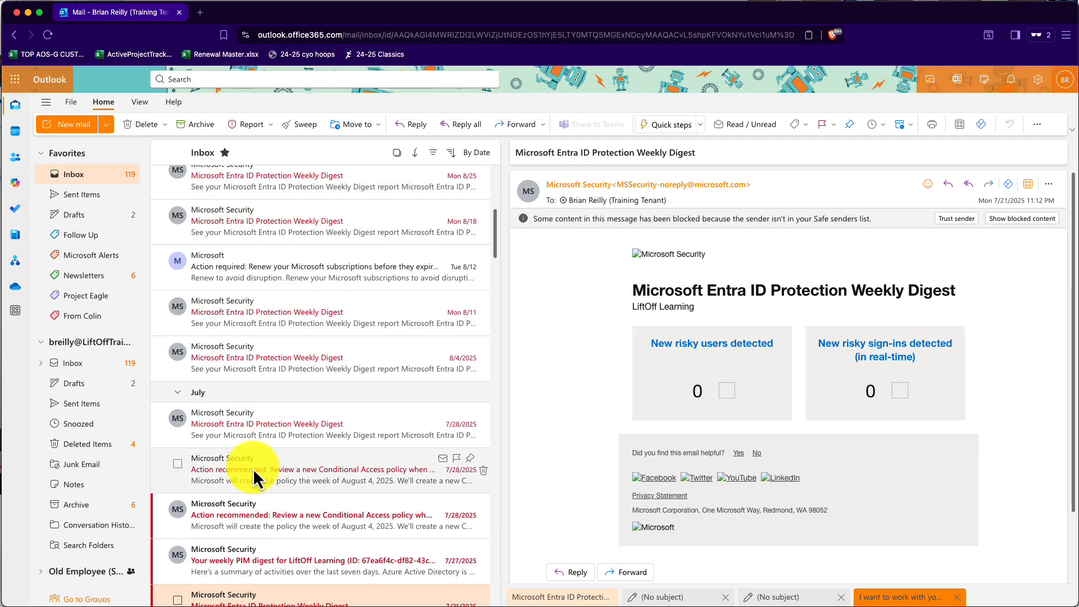
{"action": "left_click", "coordinate": [245, 467]}
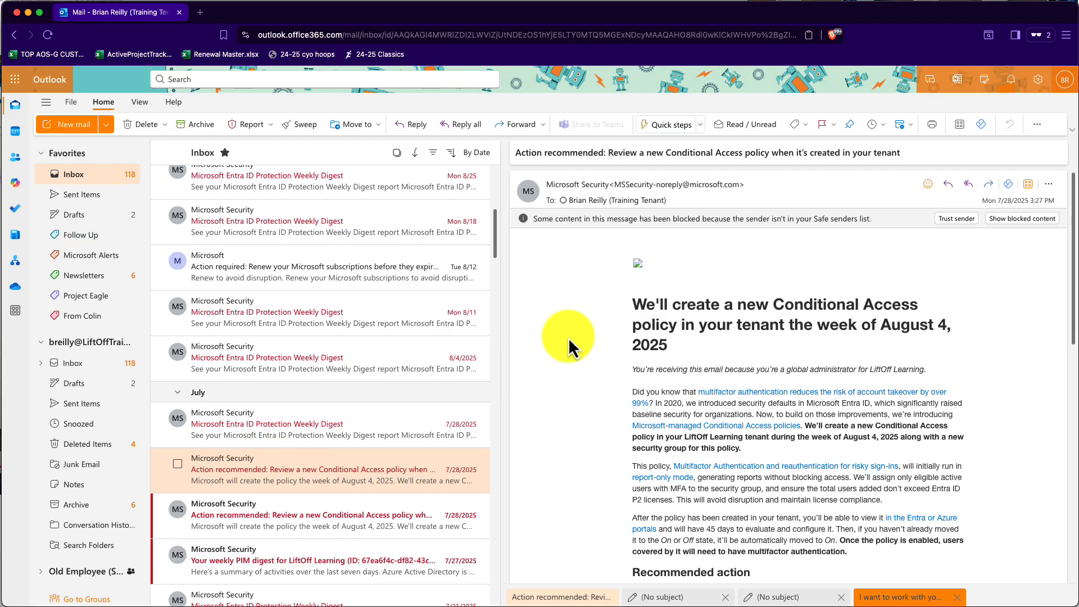
{"action": "left_click", "coordinate": [639, 197]}
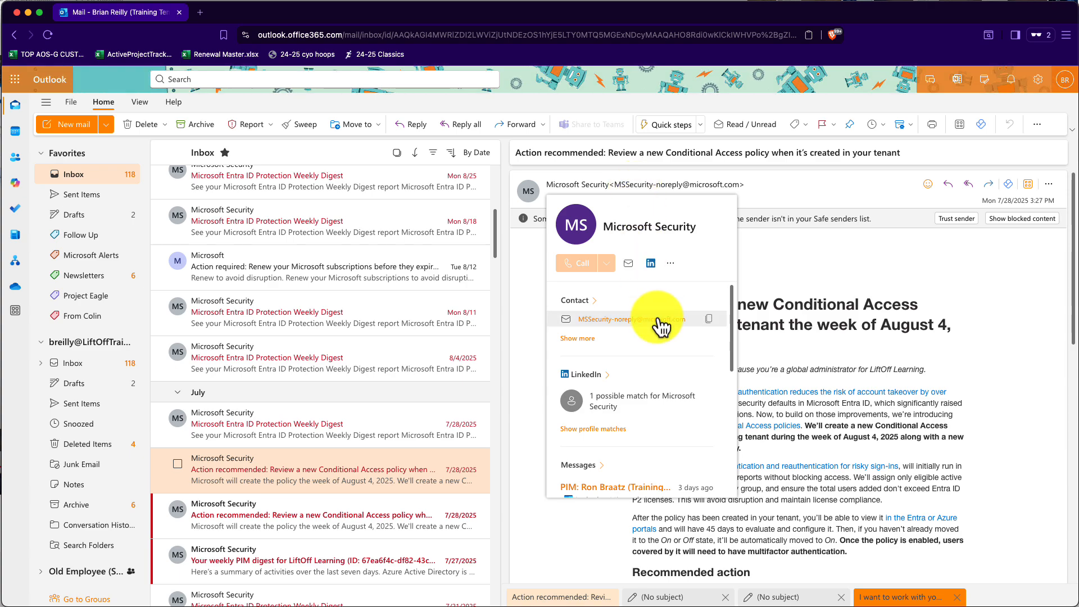
{"action": "left_click", "coordinate": [709, 319]}
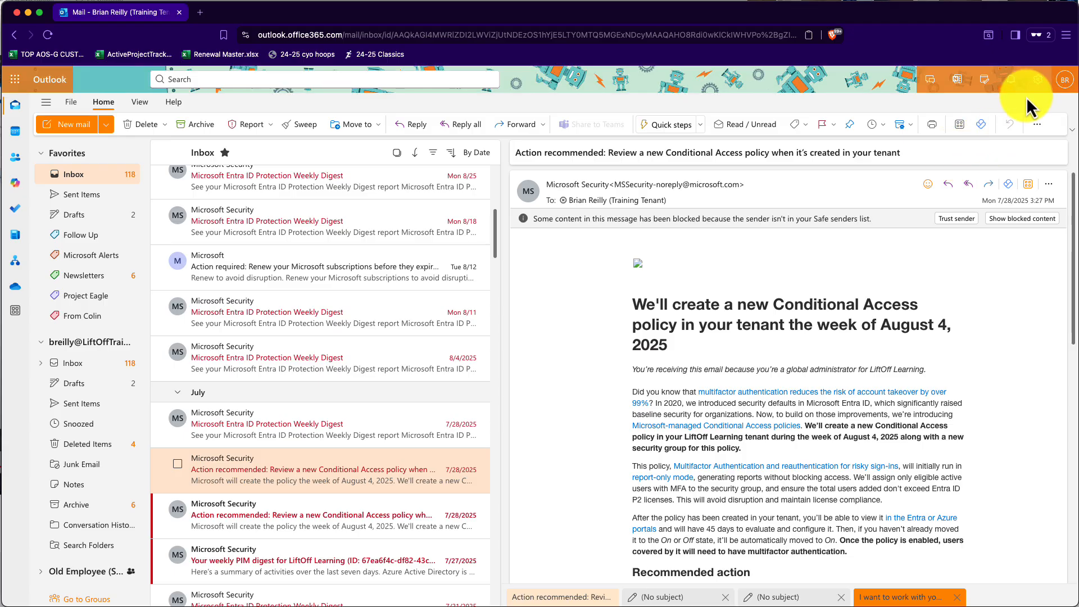
- Start another mail rule in the settings and name it Microsoft
{"action": "left_click", "coordinate": [1041, 81]}
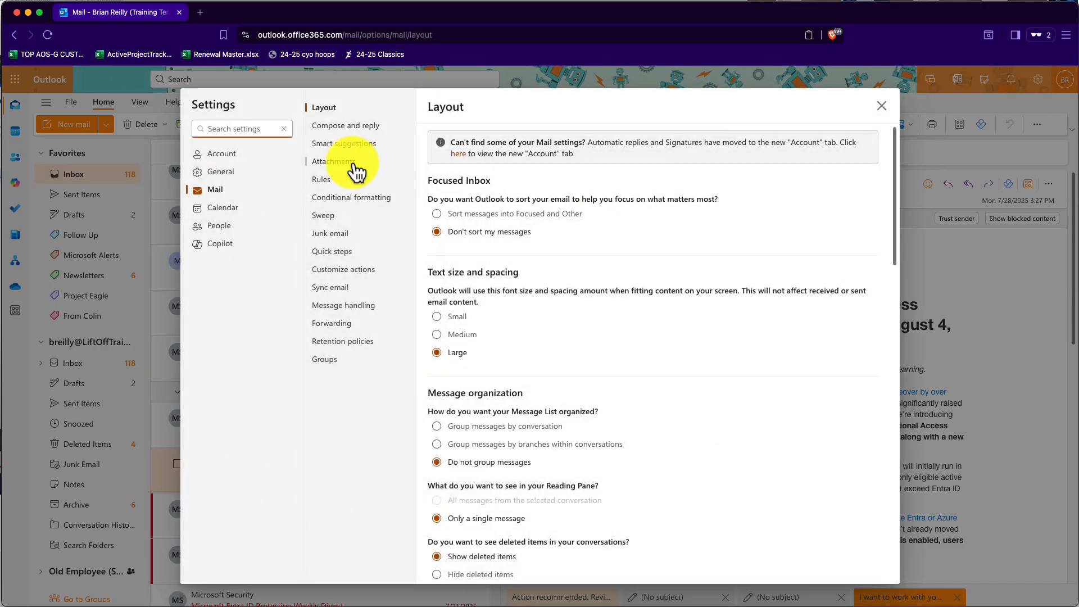
{"action": "left_click", "coordinate": [322, 181]}
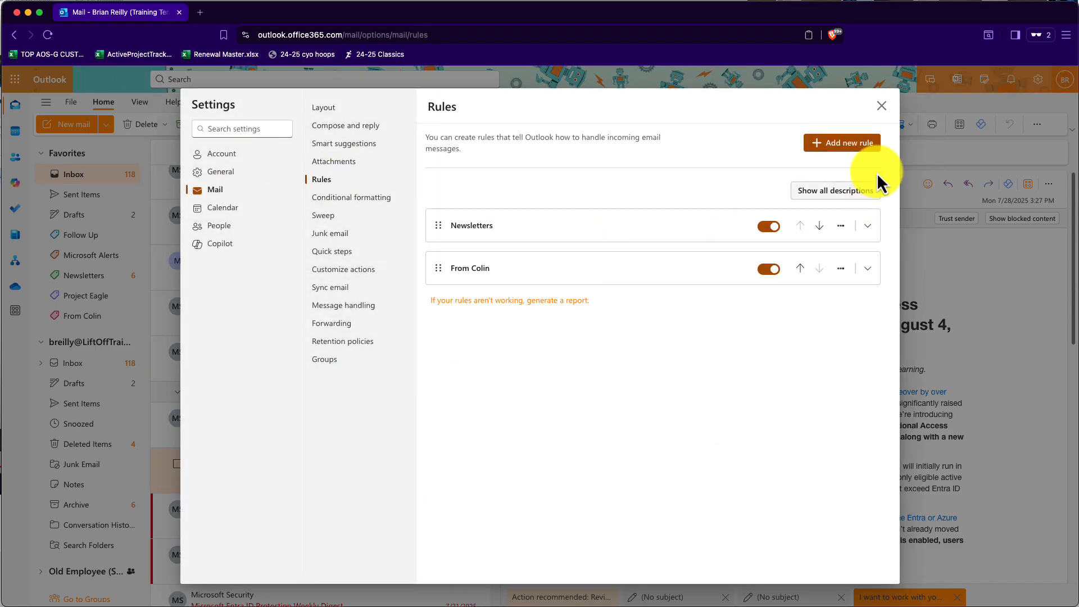
{"action": "left_click", "coordinate": [845, 144]}
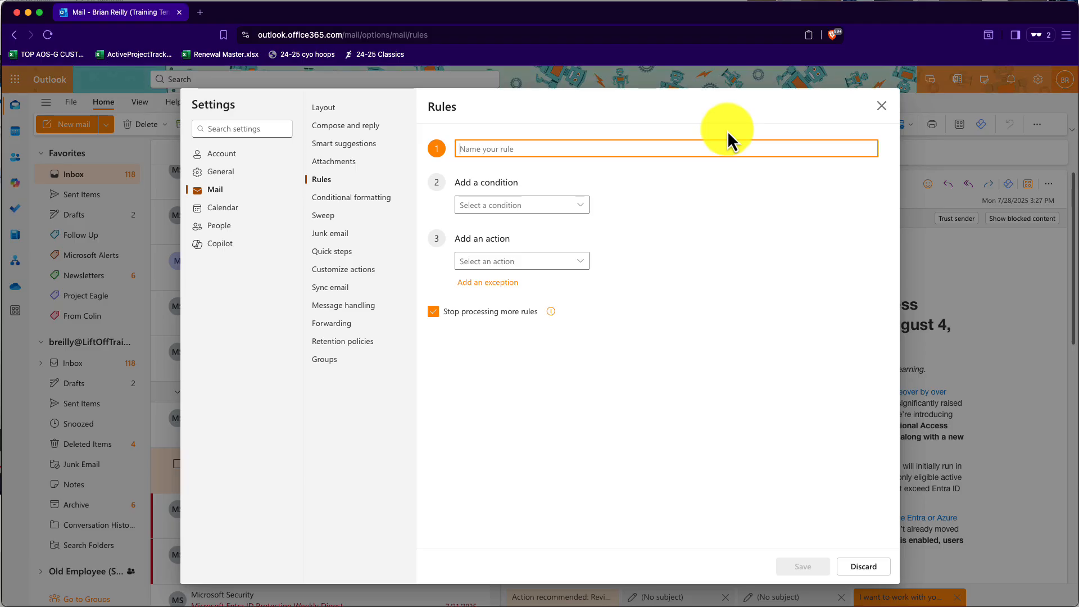
{"action": "type", "text": "Microsoft"}
- Set the Microsoft rule's condition to From with the copied sender address
{"action": "left_click", "coordinate": [582, 209]}
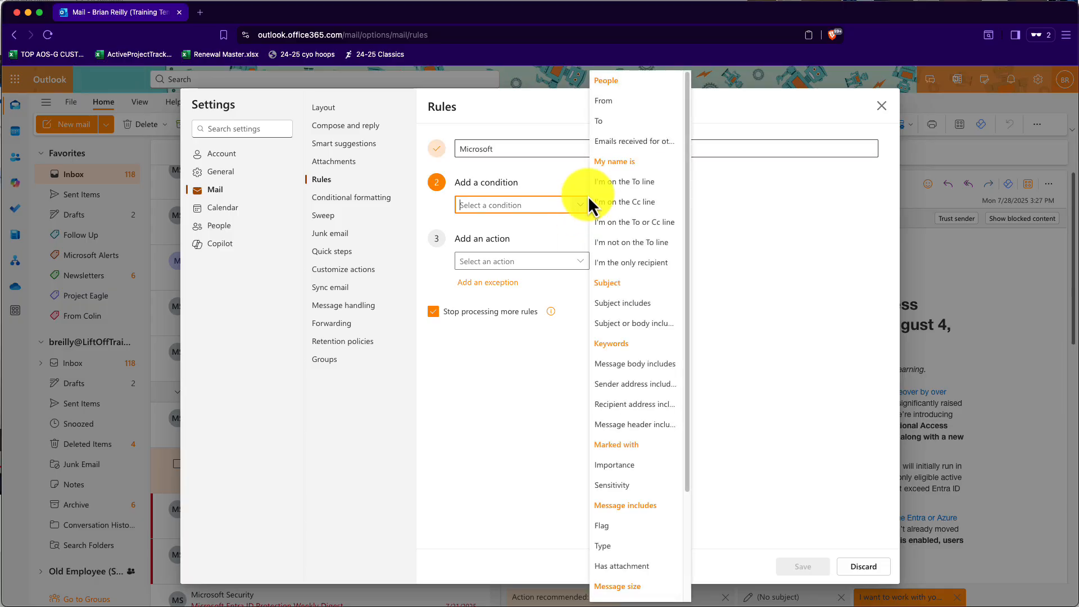
{"action": "left_click", "coordinate": [612, 106]}
{"action": "left_click", "coordinate": [635, 207]}
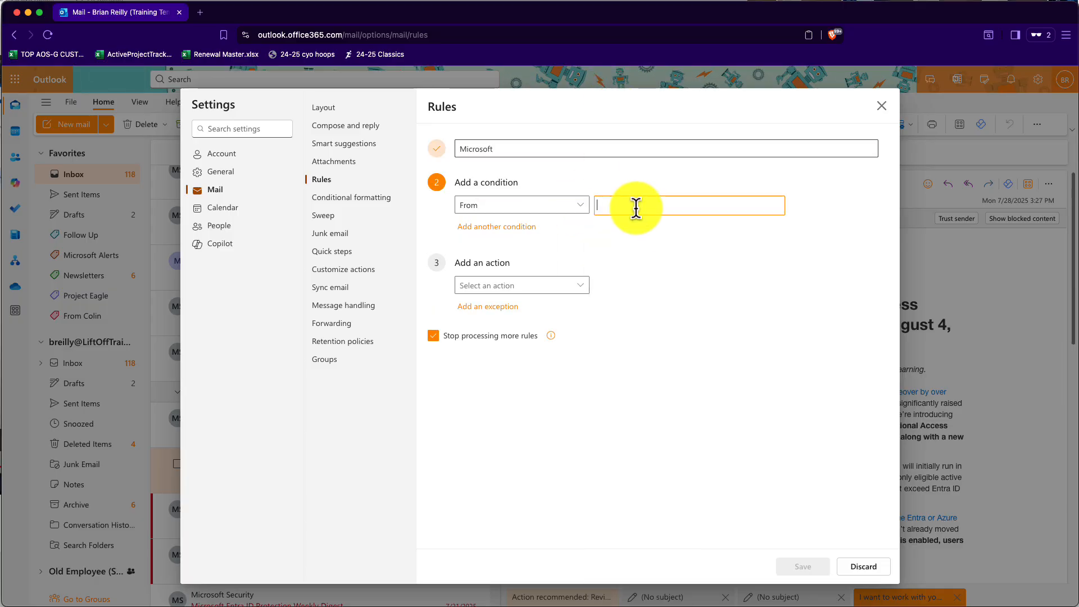
{"action": "key", "text": "super+v"}
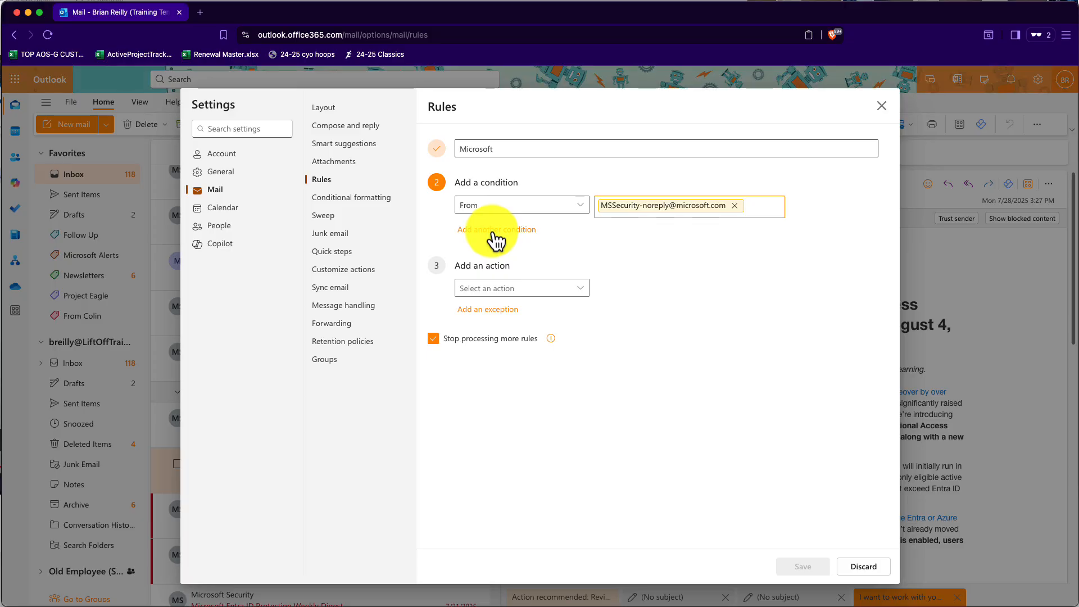
- Set the Microsoft rule's action to Categorize with the Microsoft Alerts category
{"action": "left_click", "coordinate": [508, 287]}
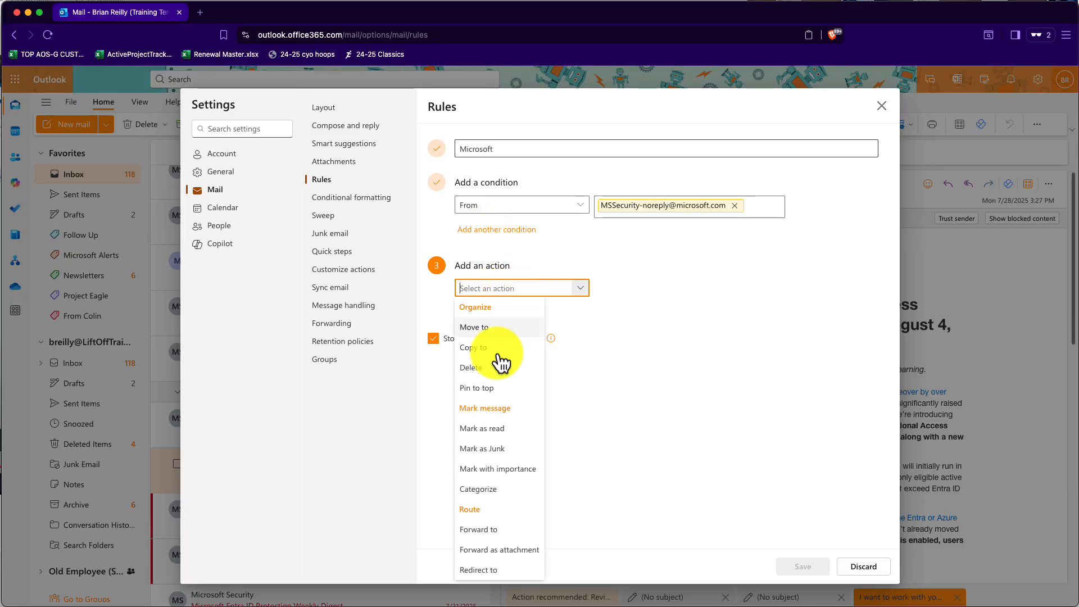
{"action": "left_click", "coordinate": [479, 489]}
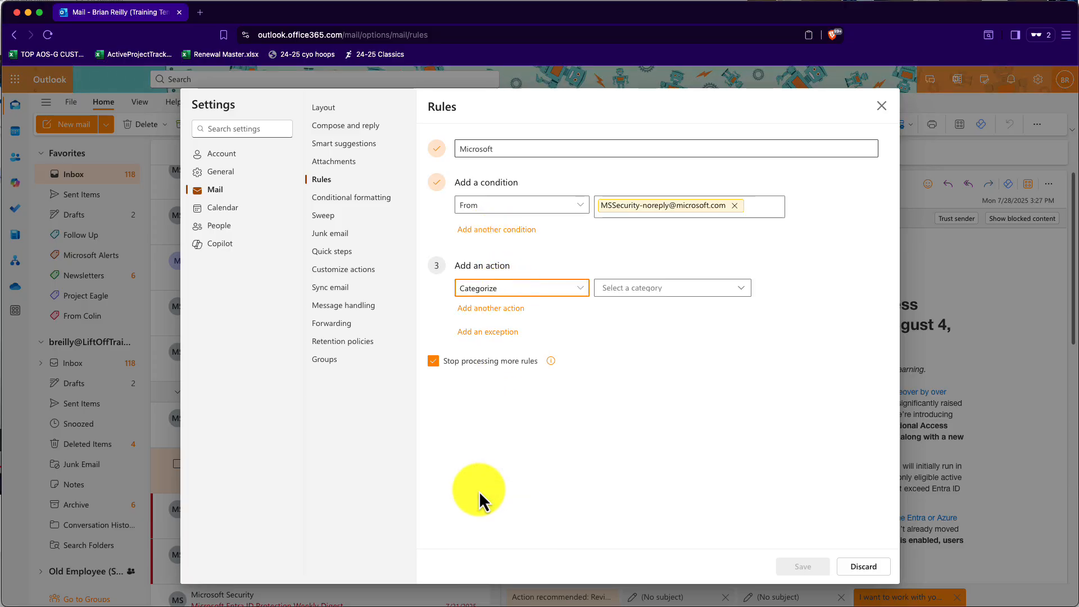
{"action": "left_click", "coordinate": [658, 290]}
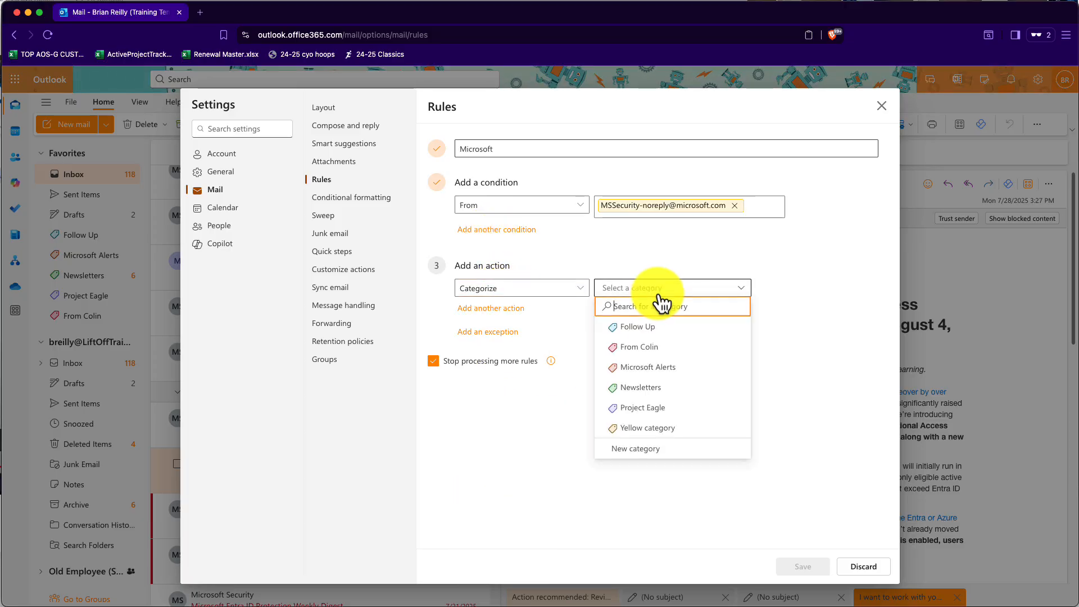
{"action": "left_click", "coordinate": [649, 371]}
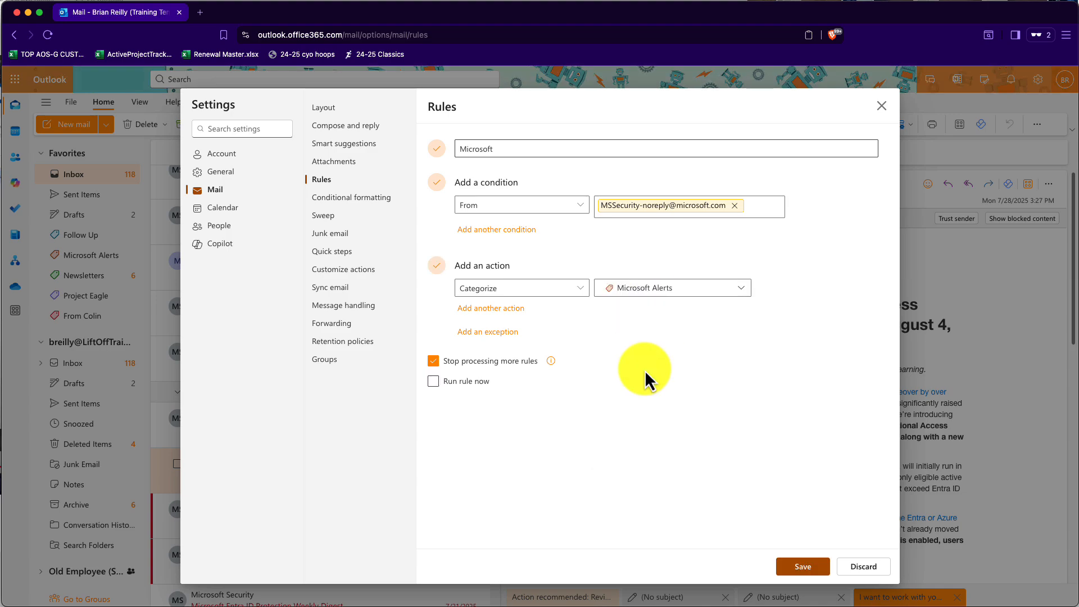
- Add a second action to the Microsoft rule that moves matching messages to the Archive folder
{"action": "left_click", "coordinate": [492, 307]}
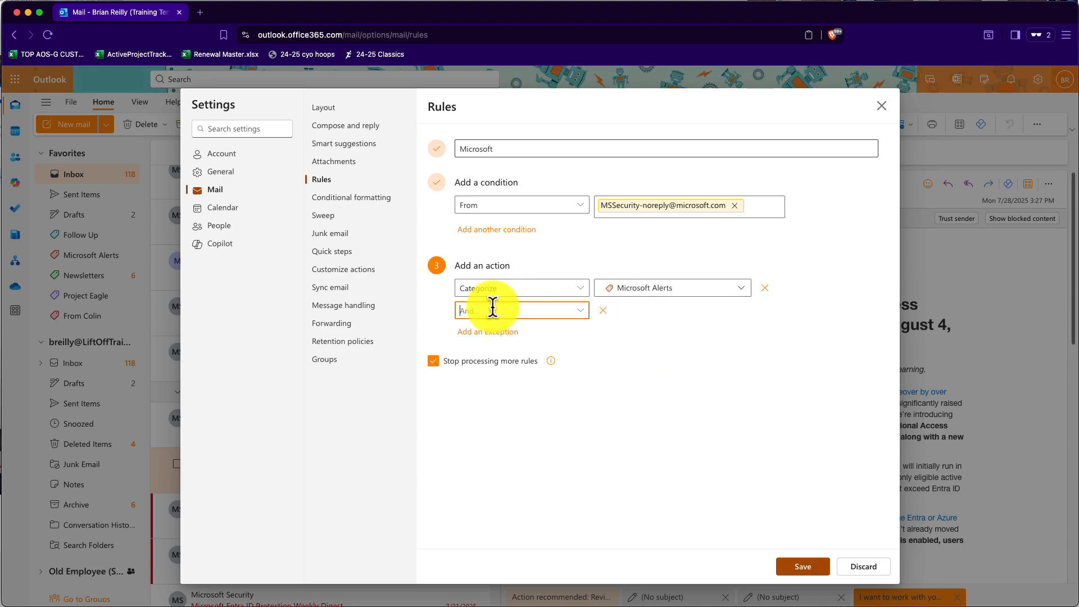
{"action": "left_click", "coordinate": [494, 310]}
{"action": "left_click", "coordinate": [481, 352]}
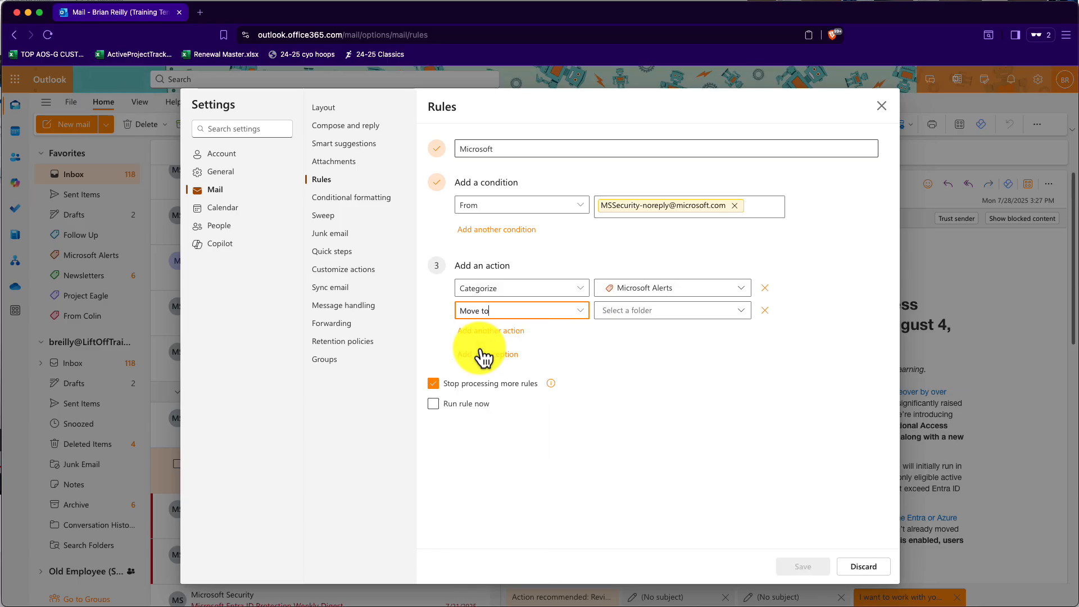
{"action": "left_click", "coordinate": [701, 325]}
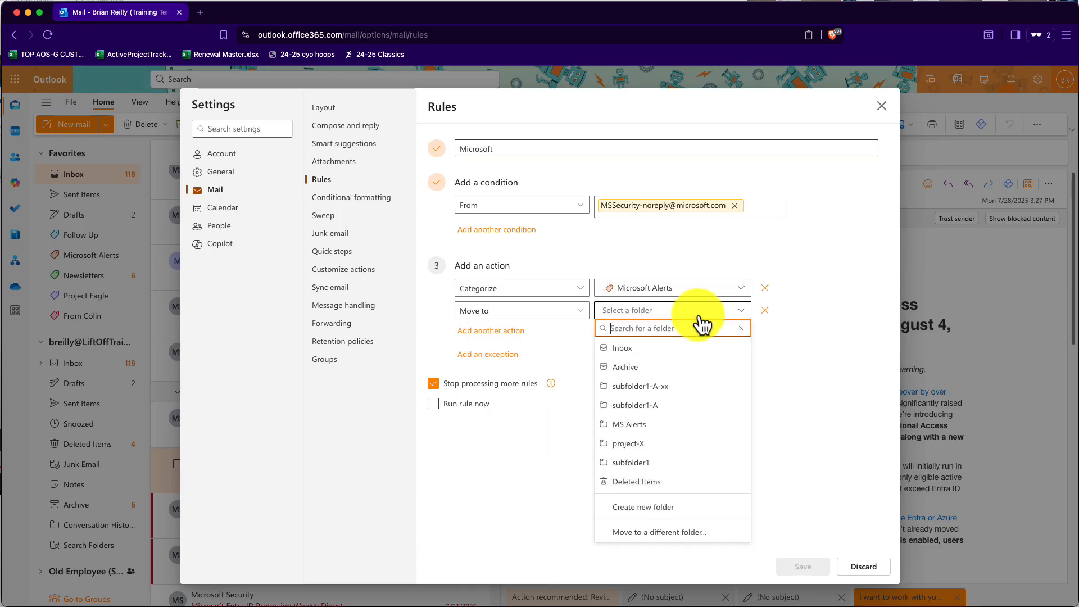
{"action": "left_click", "coordinate": [630, 367]}
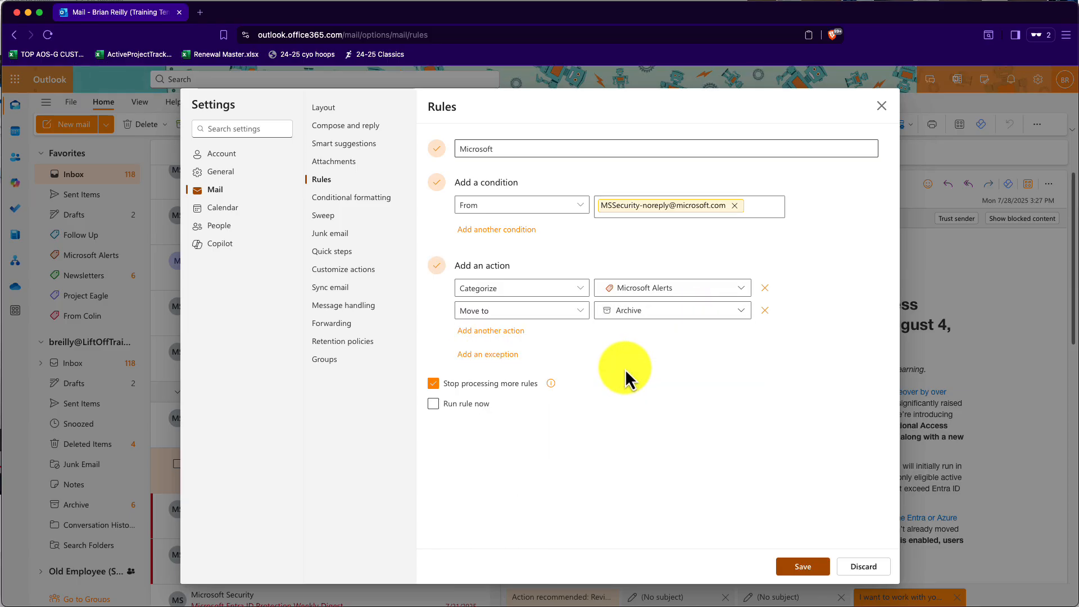
- Save the Microsoft rule with Run rule now enabled and close the settings
{"action": "left_click", "coordinate": [433, 406]}
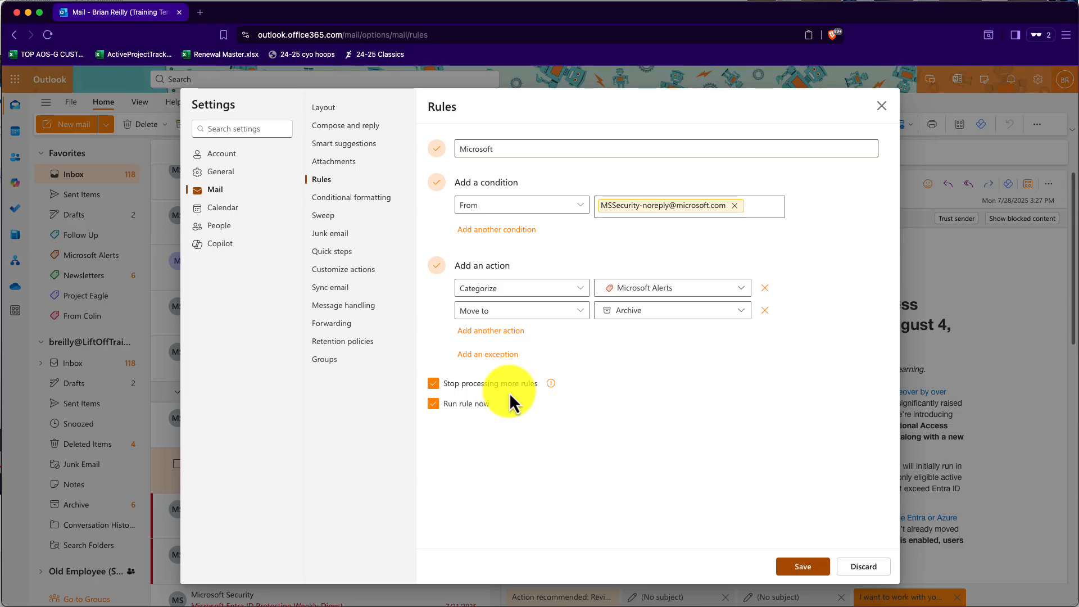
{"action": "left_click", "coordinate": [799, 569]}
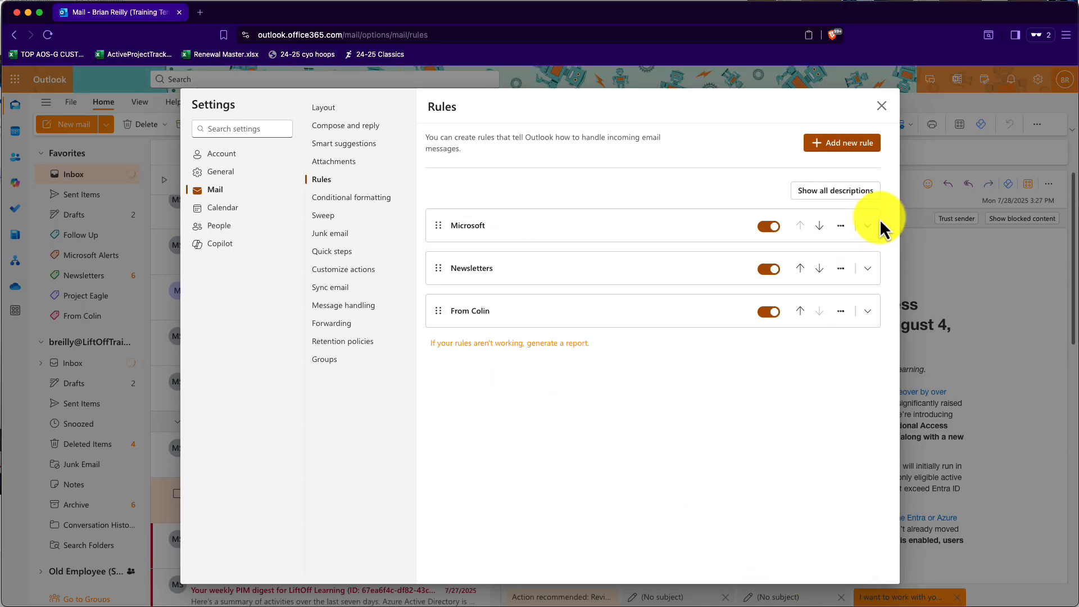
{"action": "left_click", "coordinate": [882, 107]}
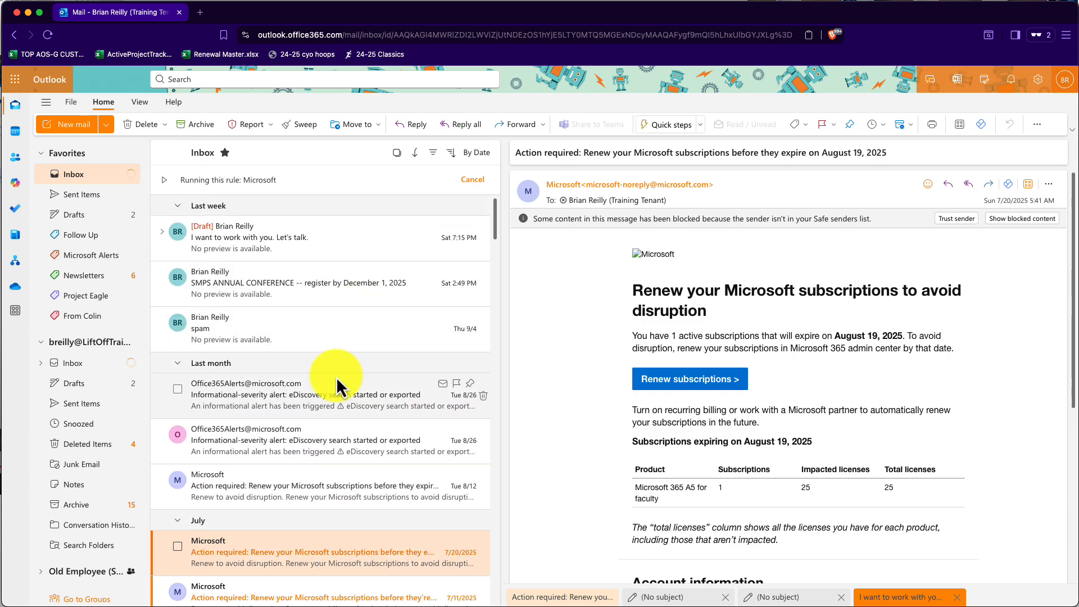
- Review the messages listed under the Microsoft Alerts category and in the Archive folder
{"action": "left_click", "coordinate": [87, 255]}
{"action": "scroll", "coordinate": [331, 400], "scroll_direction": "down", "scroll_amount": 15}
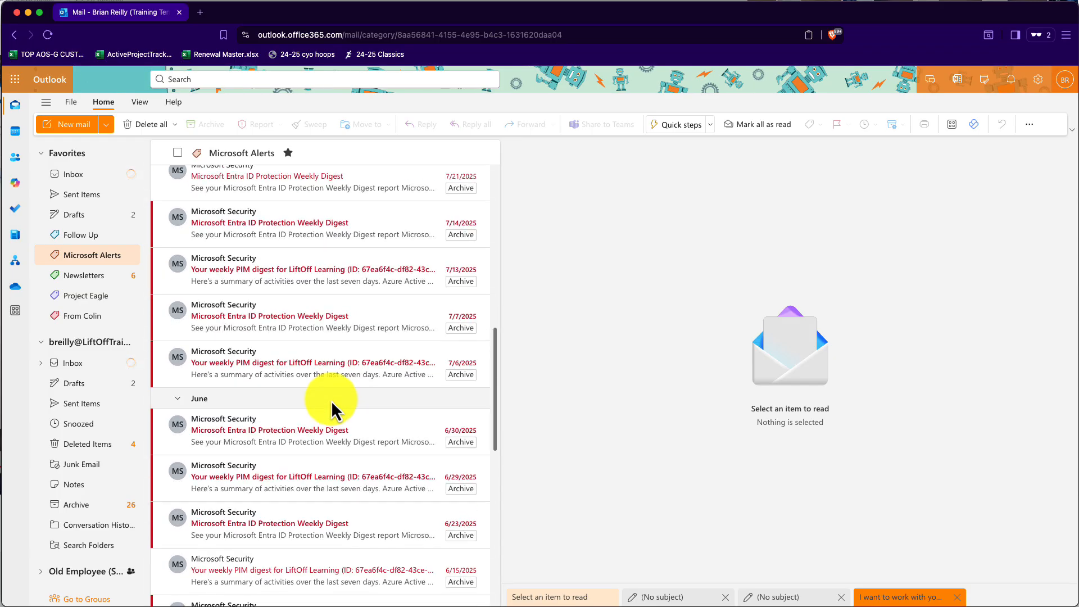
{"action": "scroll", "coordinate": [332, 400], "scroll_direction": "down", "scroll_amount": 2}
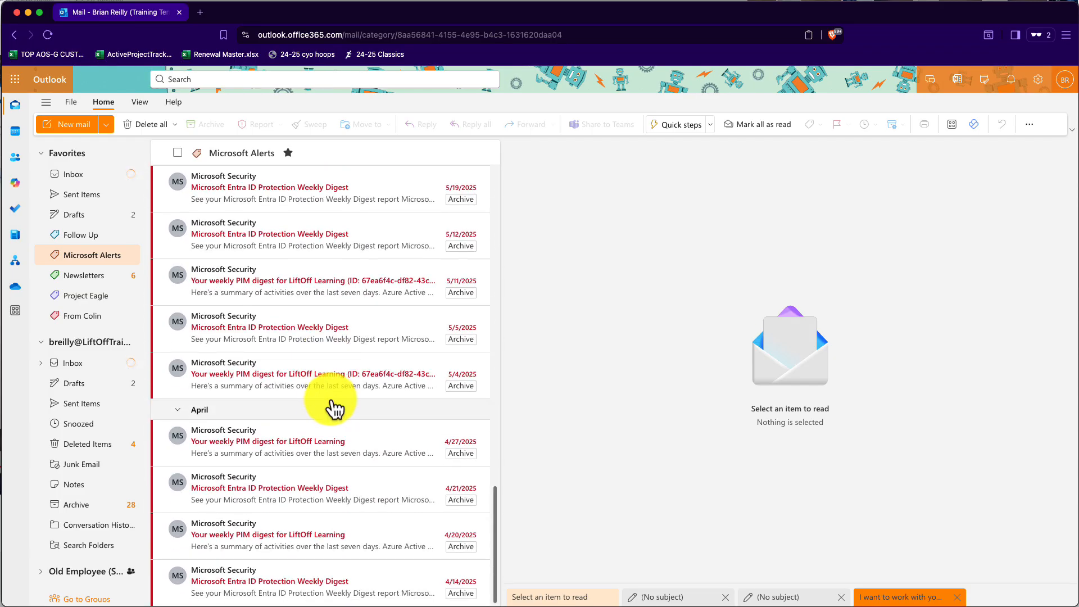
{"action": "scroll", "coordinate": [332, 400], "scroll_direction": "up", "scroll_amount": 3}
{"action": "left_click", "coordinate": [76, 504]}
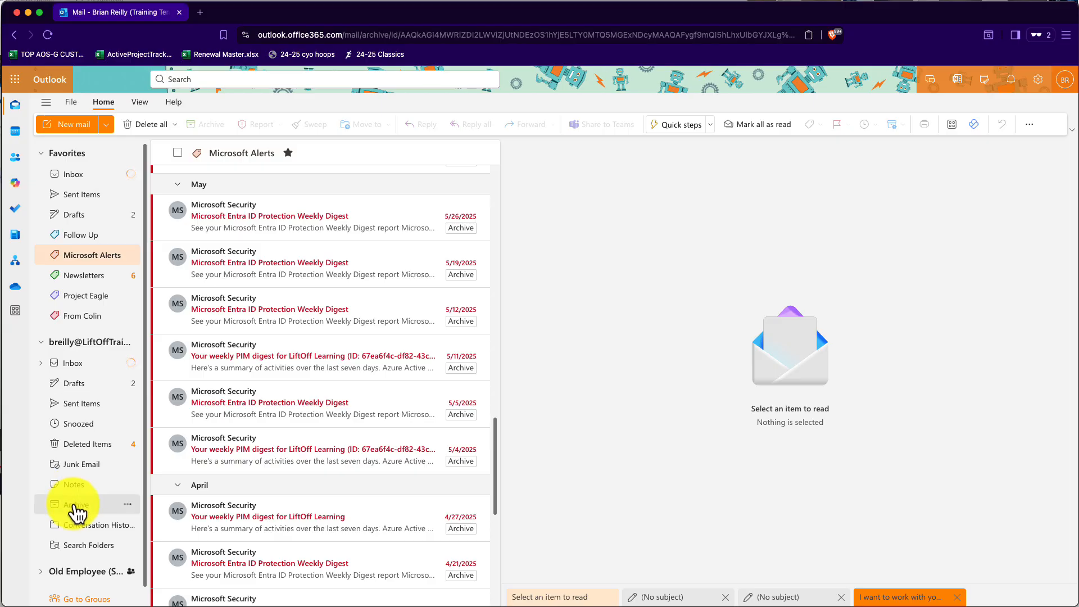
{"action": "scroll", "coordinate": [341, 402], "scroll_direction": "down", "scroll_amount": 15}
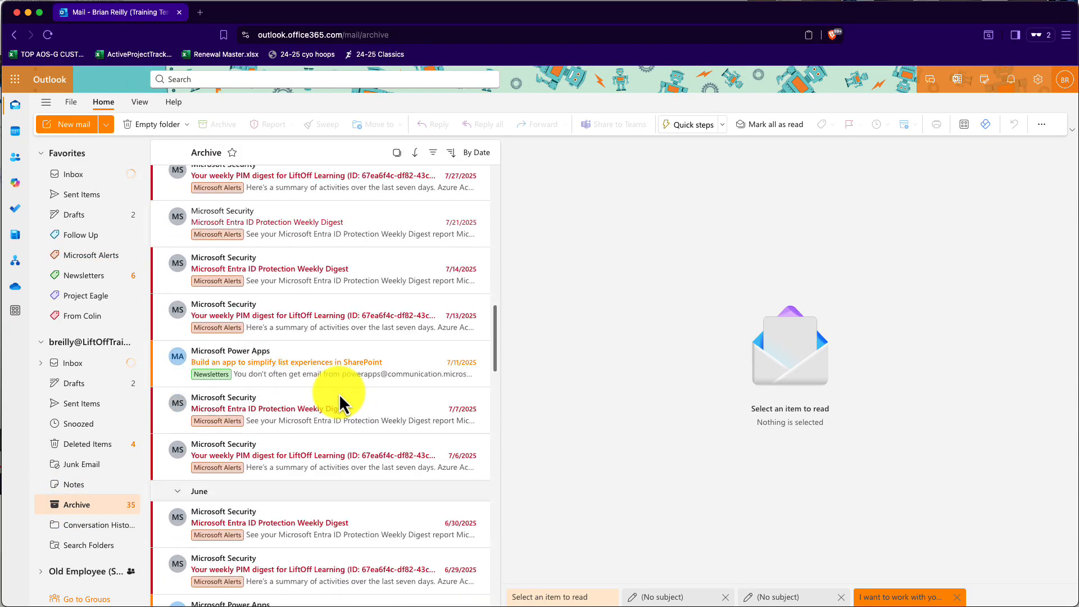
{"action": "scroll", "coordinate": [341, 402], "scroll_direction": "down", "scroll_amount": 4}
{"action": "scroll", "coordinate": [341, 402], "scroll_direction": "up", "scroll_amount": 18}
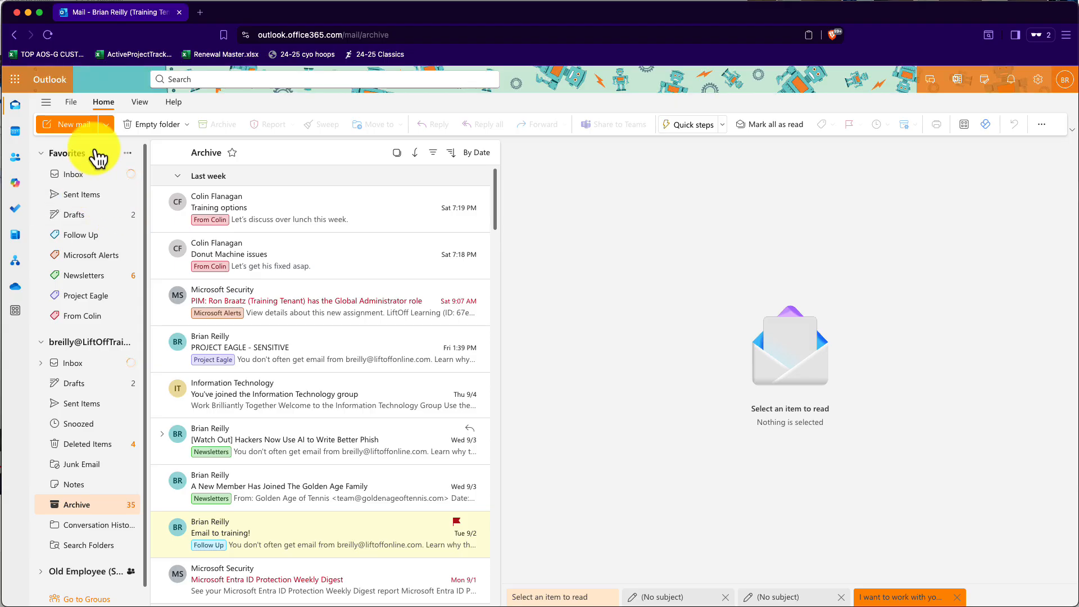
- Report the message with the subject "spam" in the Inbox as junk
{"action": "left_click", "coordinate": [72, 363]}
{"action": "scroll", "coordinate": [353, 369], "scroll_direction": "down", "scroll_amount": 6}
{"action": "scroll", "coordinate": [352, 369], "scroll_direction": "up", "scroll_amount": 5}
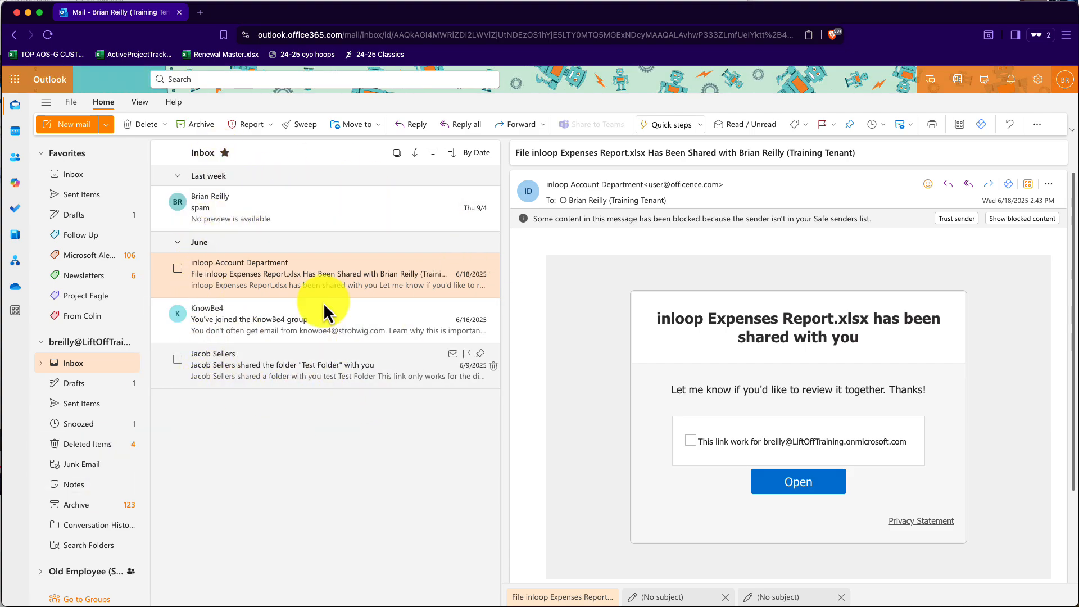
{"action": "left_click", "coordinate": [258, 214]}
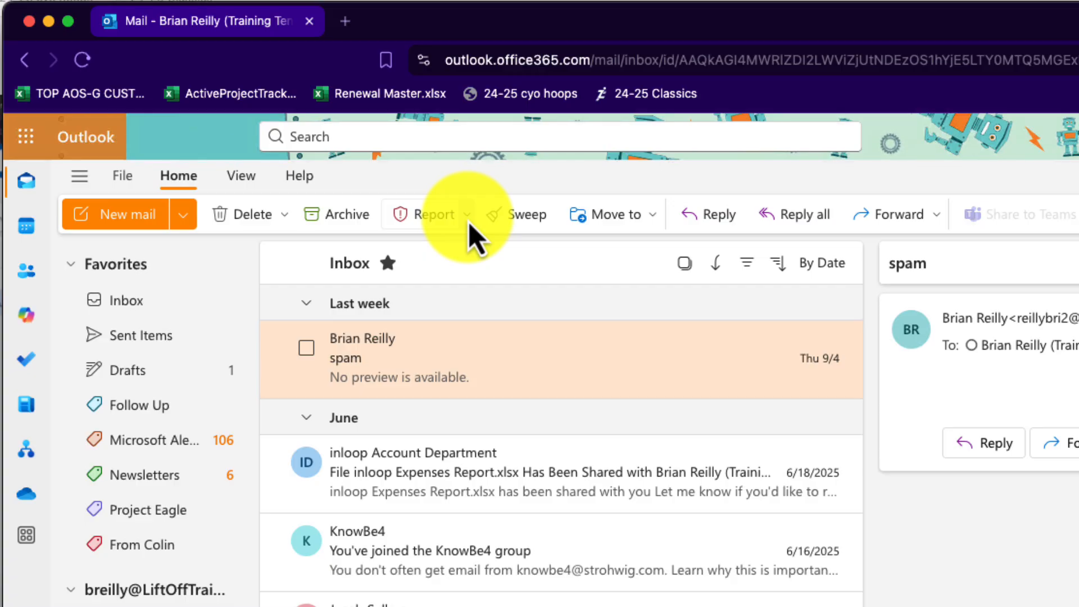
{"action": "left_click", "coordinate": [469, 223]}
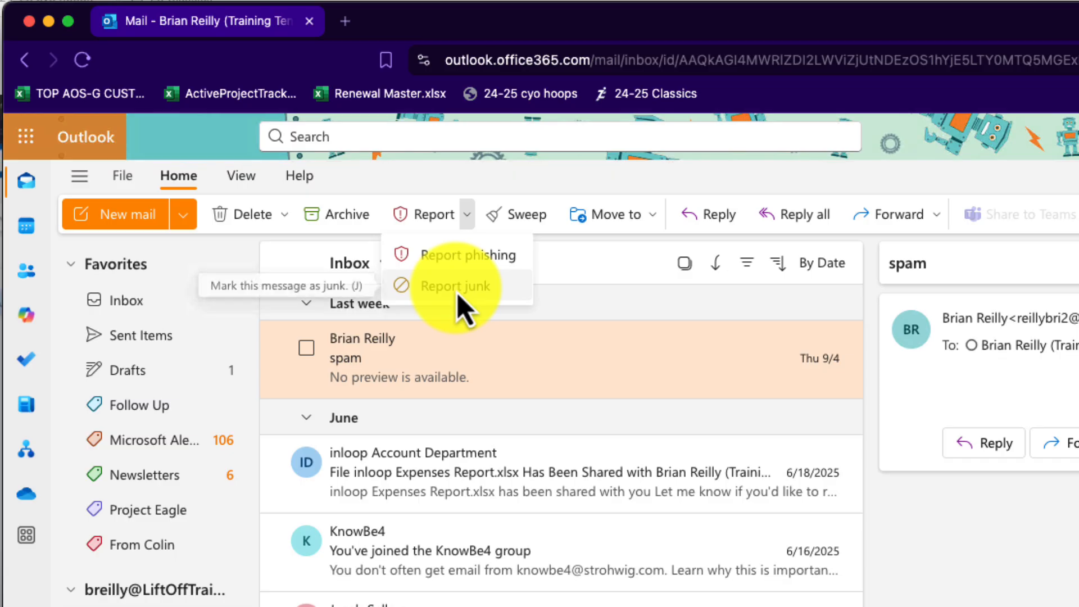
{"action": "left_click", "coordinate": [437, 288]}
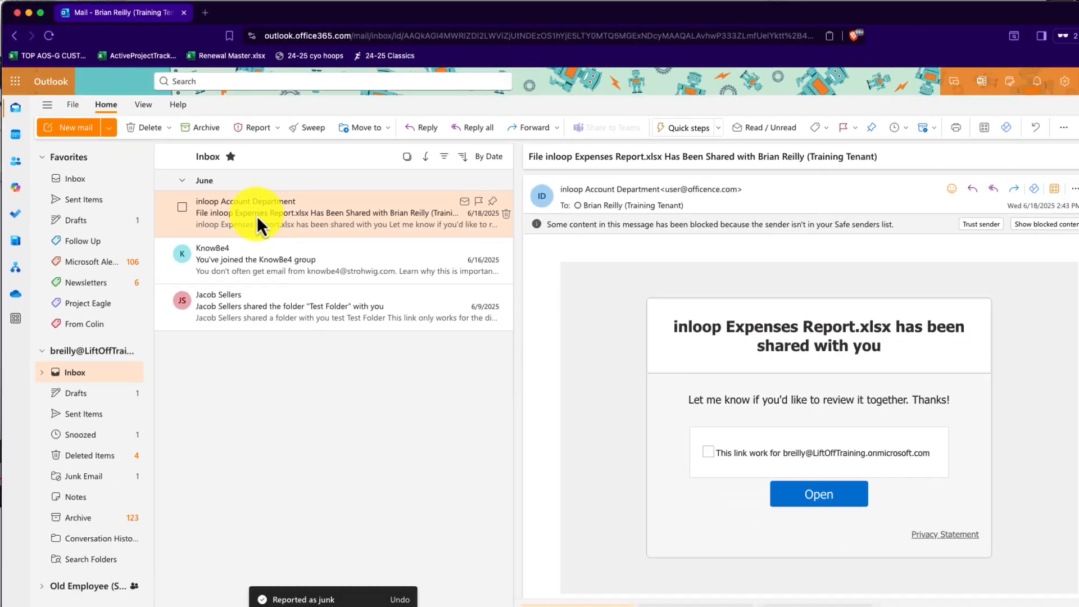
- Open the inloop Expenses Report.xlsx sharing message in its own window and report it as phishing
{"action": "double_click", "coordinate": [254, 214]}
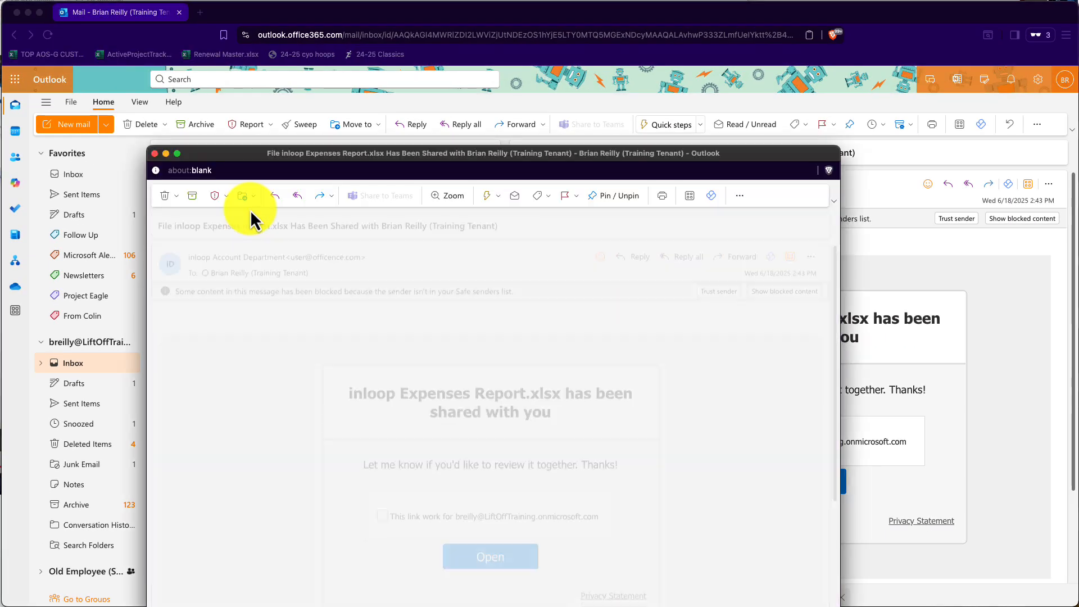
{"action": "left_click_drag", "start_coordinate": [319, 149], "coordinate": [285, 42]}
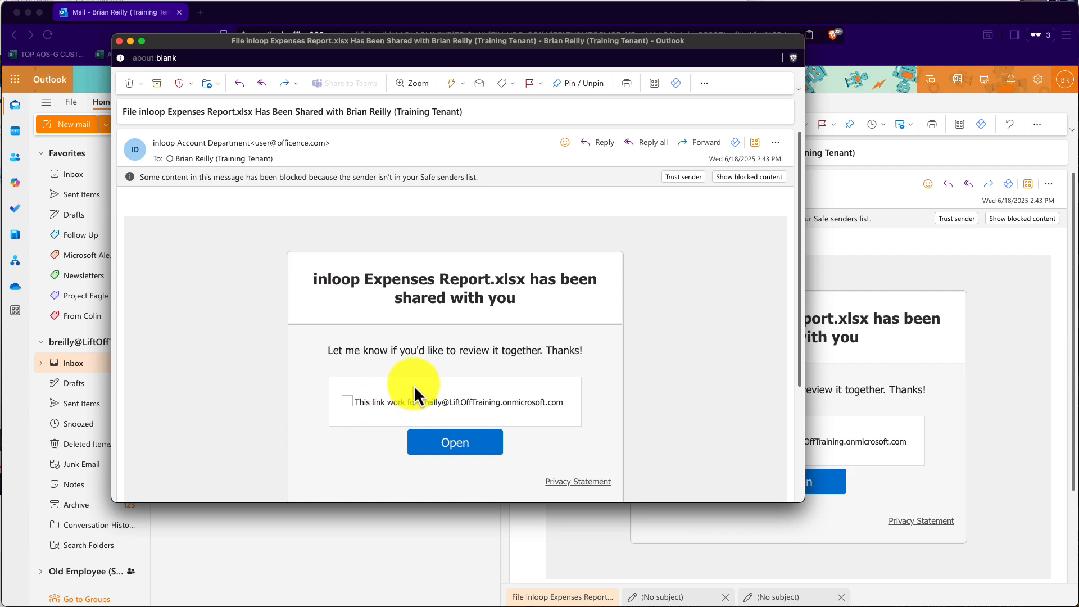
{"action": "left_click", "coordinate": [191, 84]}
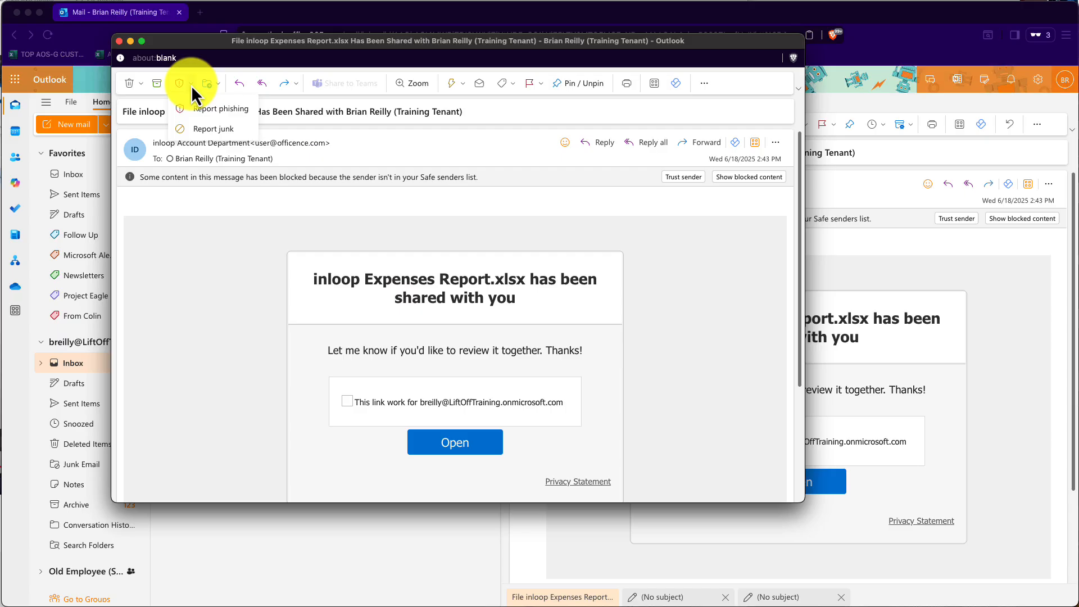
{"action": "left_click", "coordinate": [206, 109]}
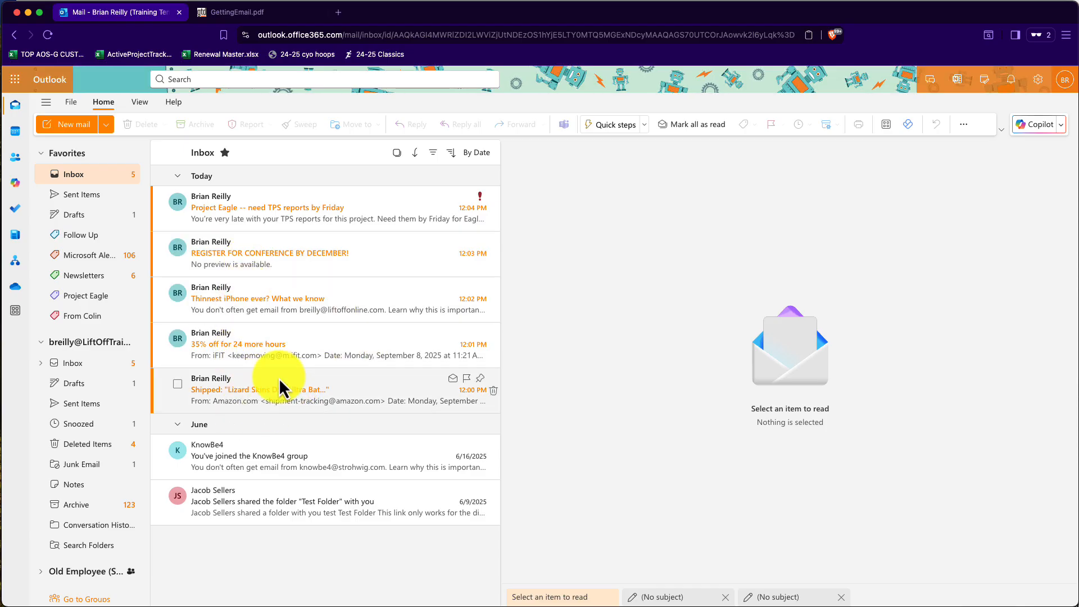
- Archive the Amazon shipping notice for the Lizard Skins item and delete the "35% off for 24 more hours" message
{"action": "left_click", "coordinate": [268, 400]}
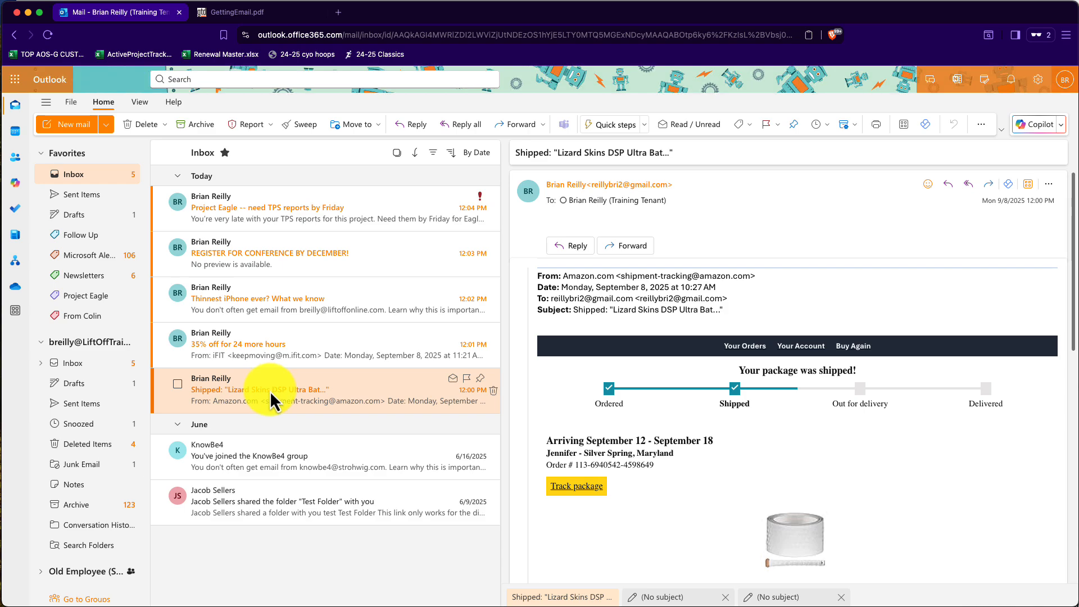
{"action": "left_click", "coordinate": [201, 129]}
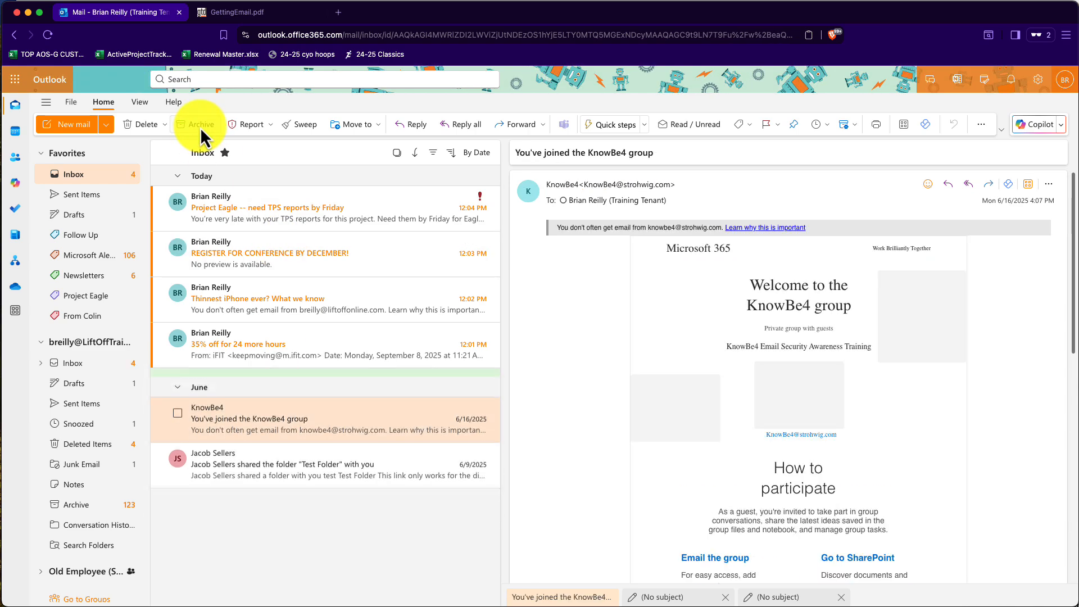
{"action": "left_click", "coordinate": [259, 353]}
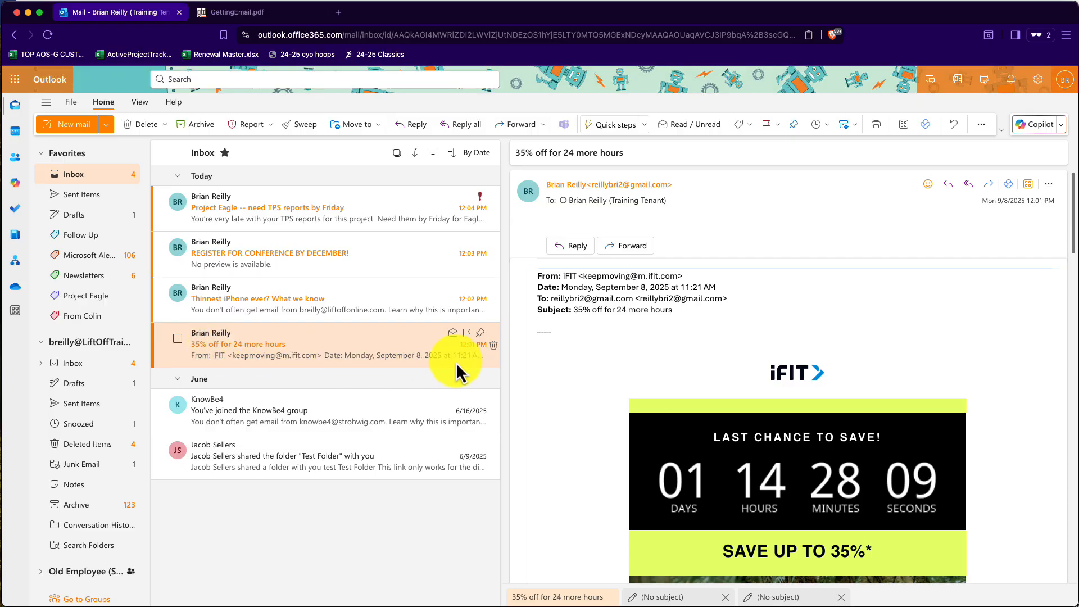
{"action": "left_click", "coordinate": [494, 345]}
- Categorize the "Thinnest iPhone ever? What we know" message as Newsletters and archive it
{"action": "left_click", "coordinate": [230, 302]}
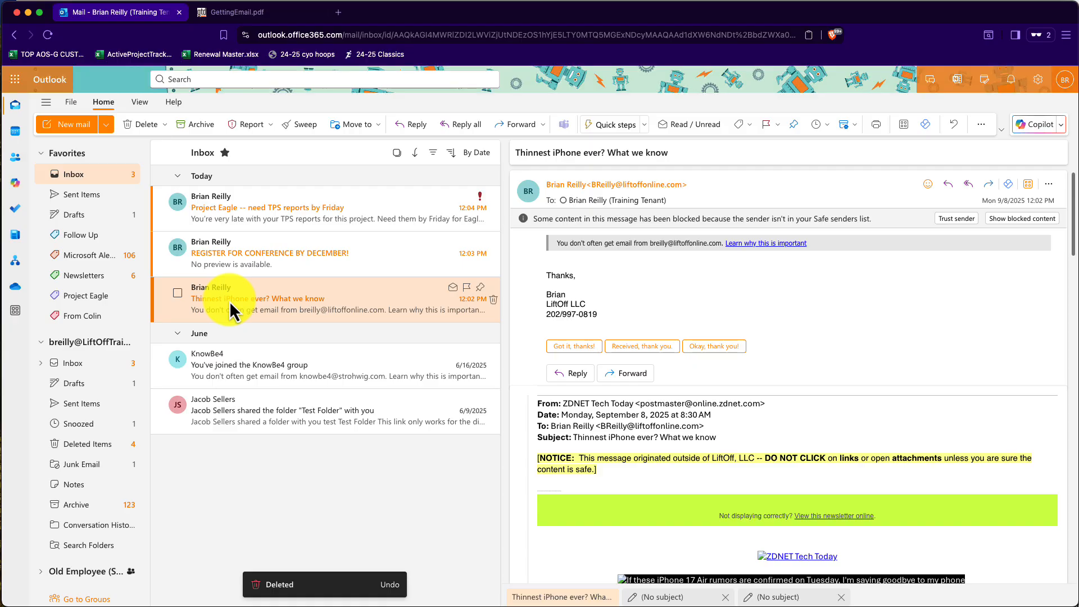
{"action": "scroll", "coordinate": [717, 360], "scroll_direction": "down", "scroll_amount": 5}
{"action": "scroll", "coordinate": [650, 265], "scroll_direction": "up", "scroll_amount": 3}
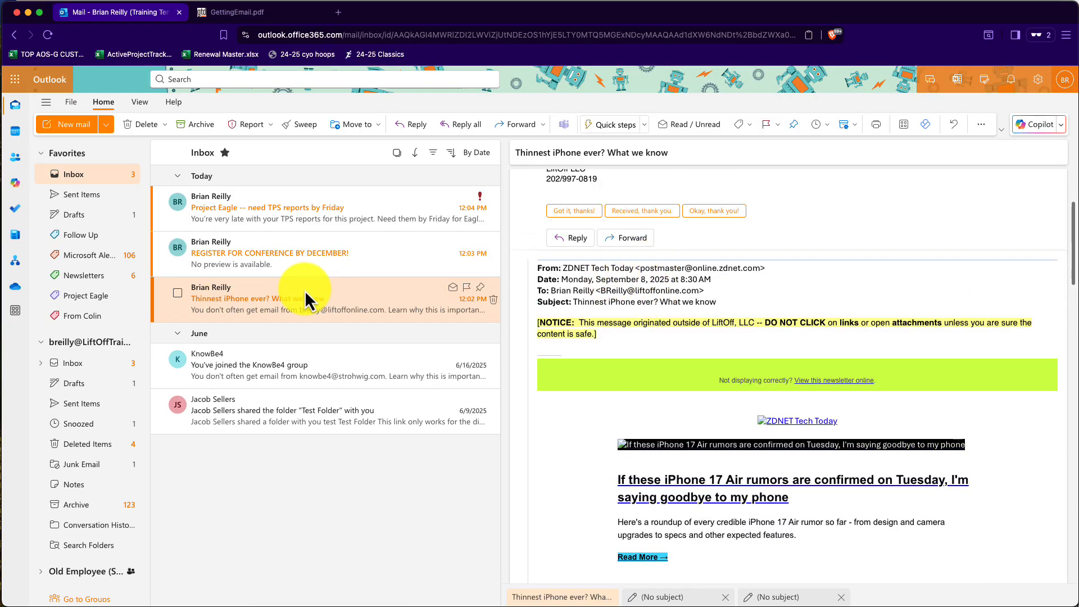
{"action": "right_click", "coordinate": [268, 308]}
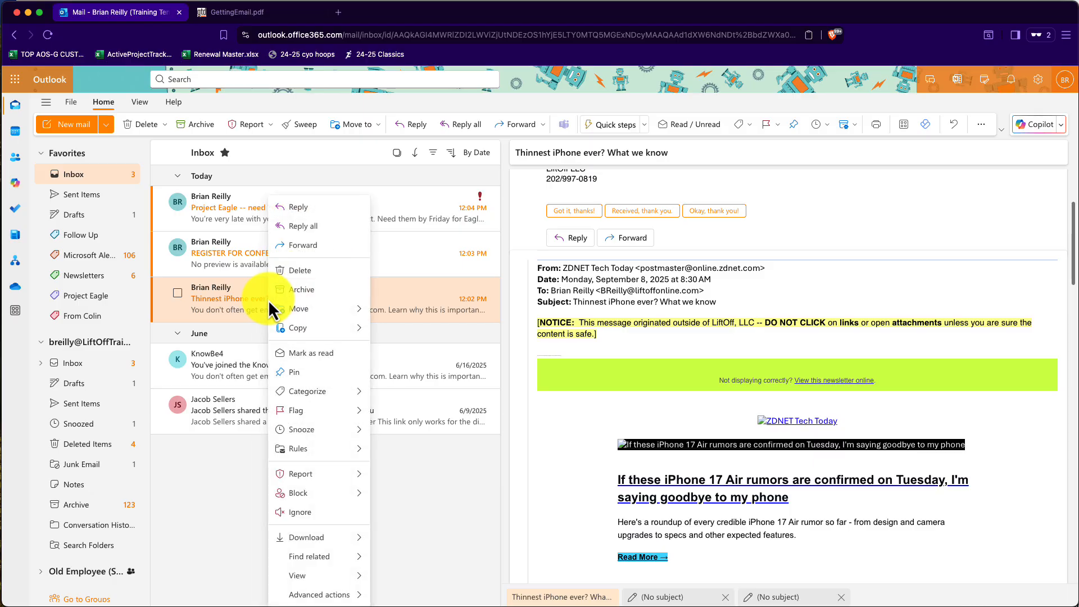
{"action": "mouse_move", "coordinate": [327, 396]}
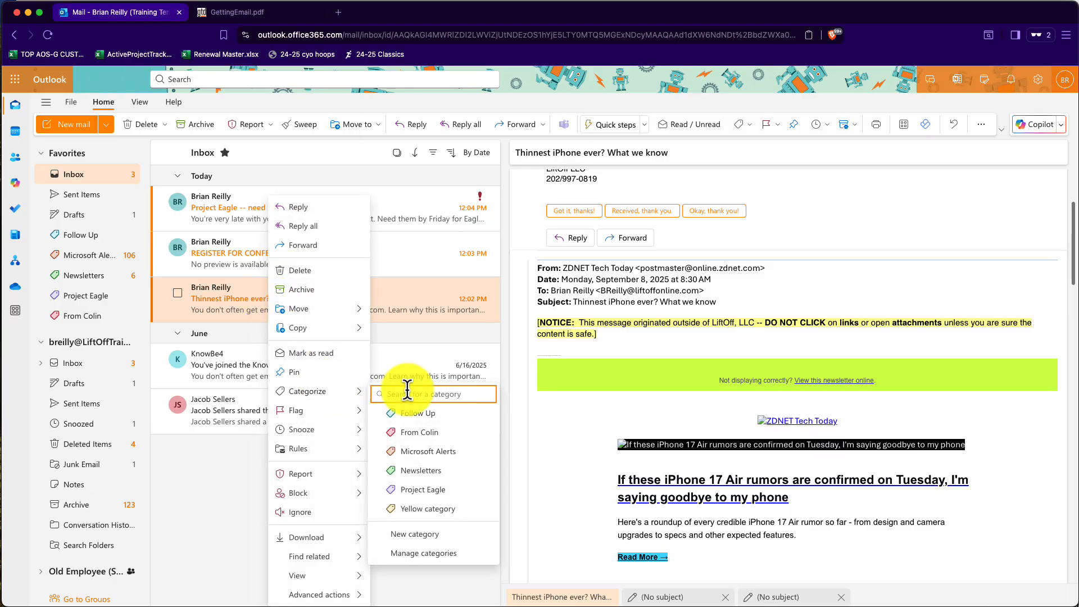
{"action": "left_click", "coordinate": [416, 471]}
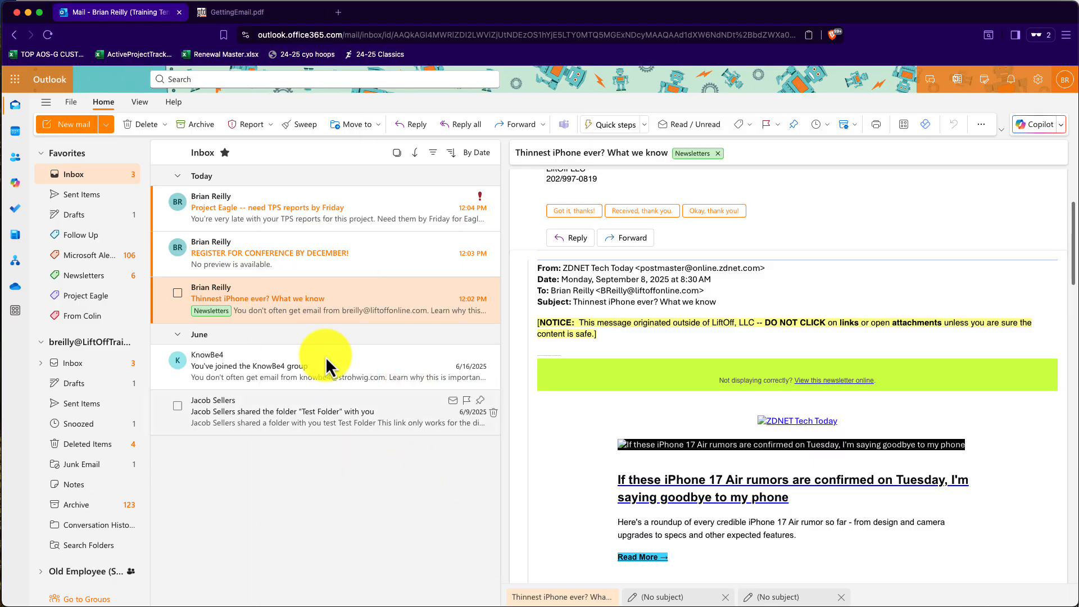
{"action": "right_click", "coordinate": [277, 312]}
{"action": "left_click", "coordinate": [319, 297]}
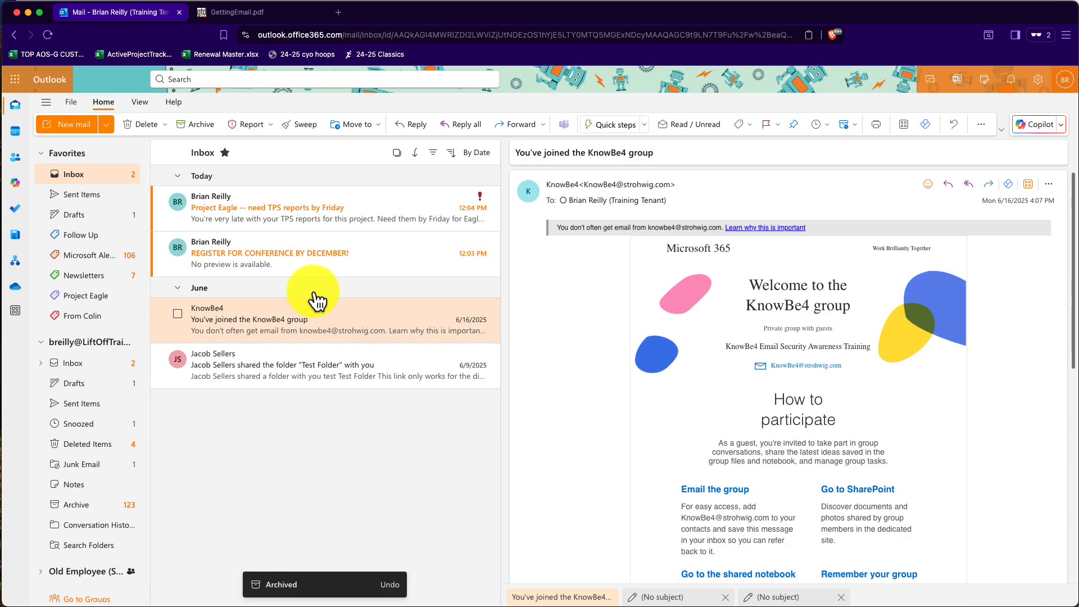
- Snooze the "REGISTER FOR CONFERENCE BY DECEMBER!" message until October 14, 2025 at 8:00 AM
{"action": "left_click", "coordinate": [270, 261]}
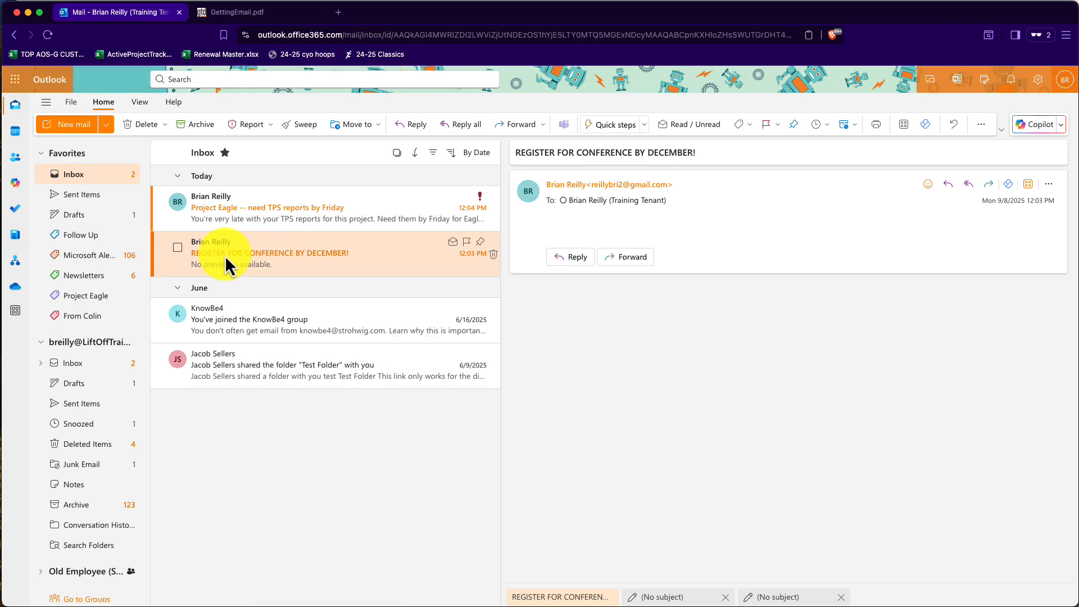
{"action": "right_click", "coordinate": [298, 264]}
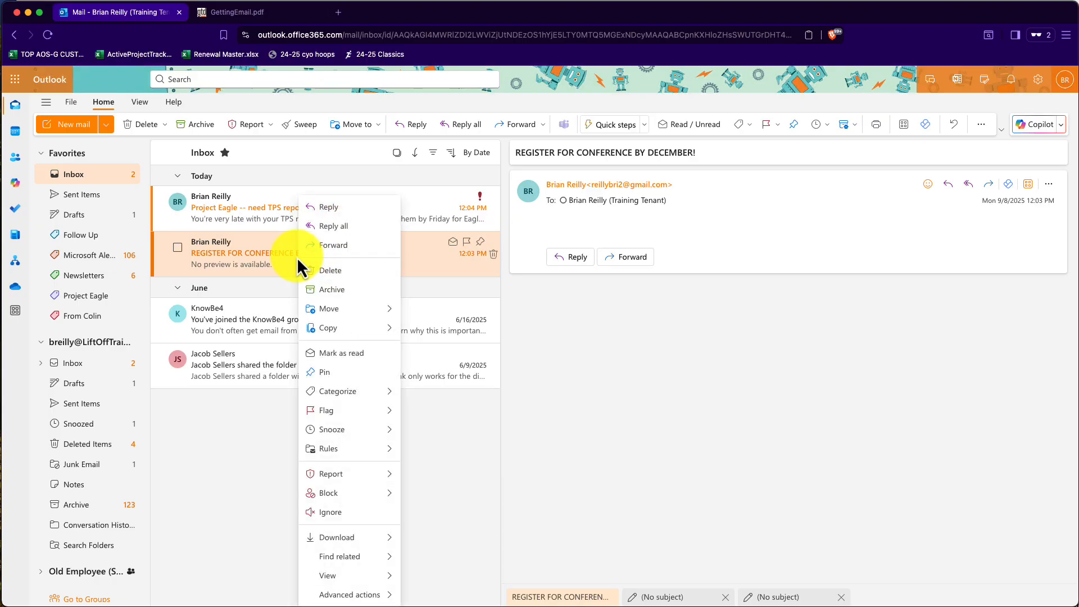
{"action": "mouse_move", "coordinate": [348, 433]}
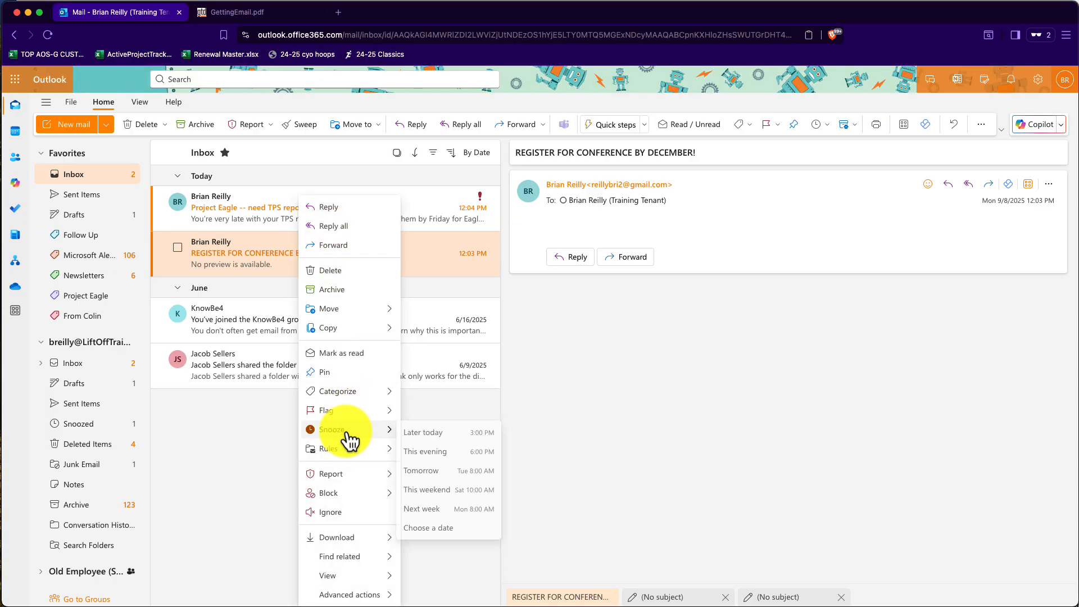
{"action": "left_click", "coordinate": [431, 528]}
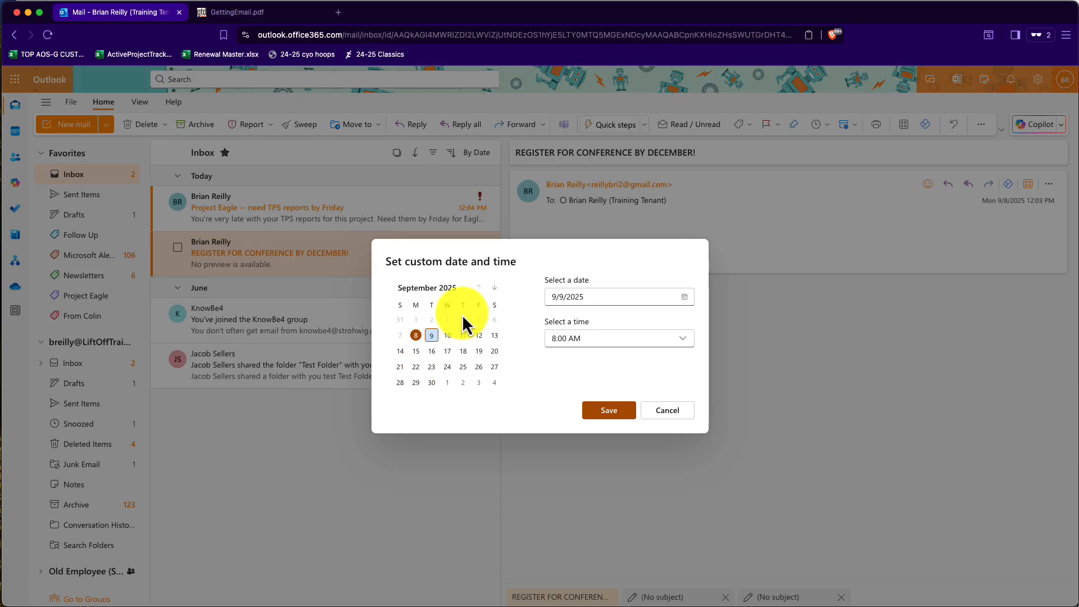
{"action": "left_click", "coordinate": [495, 288]}
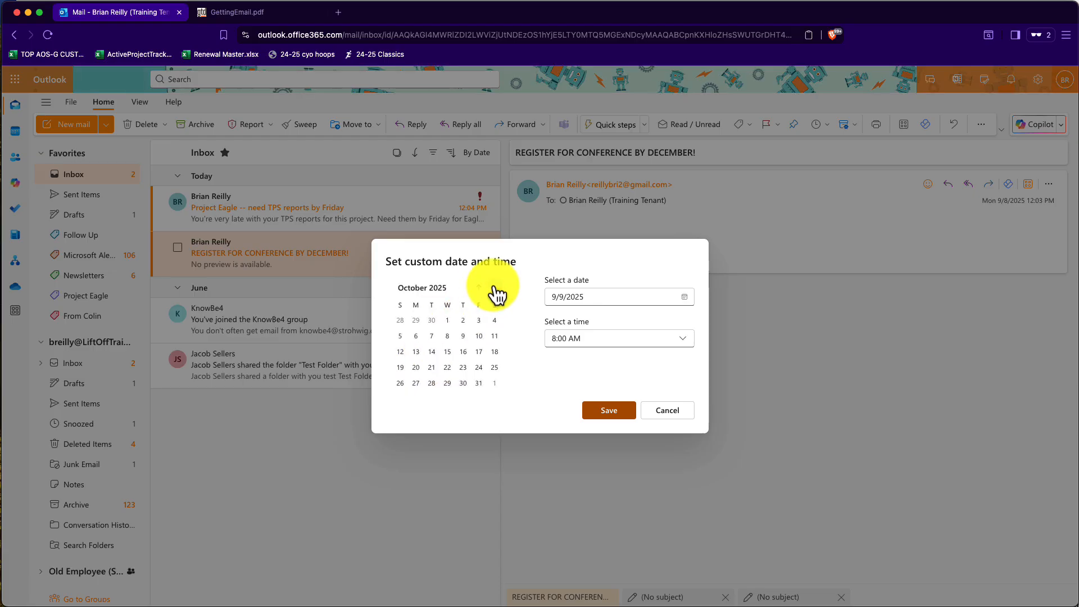
{"action": "left_click", "coordinate": [431, 351]}
{"action": "left_click", "coordinate": [609, 410]}
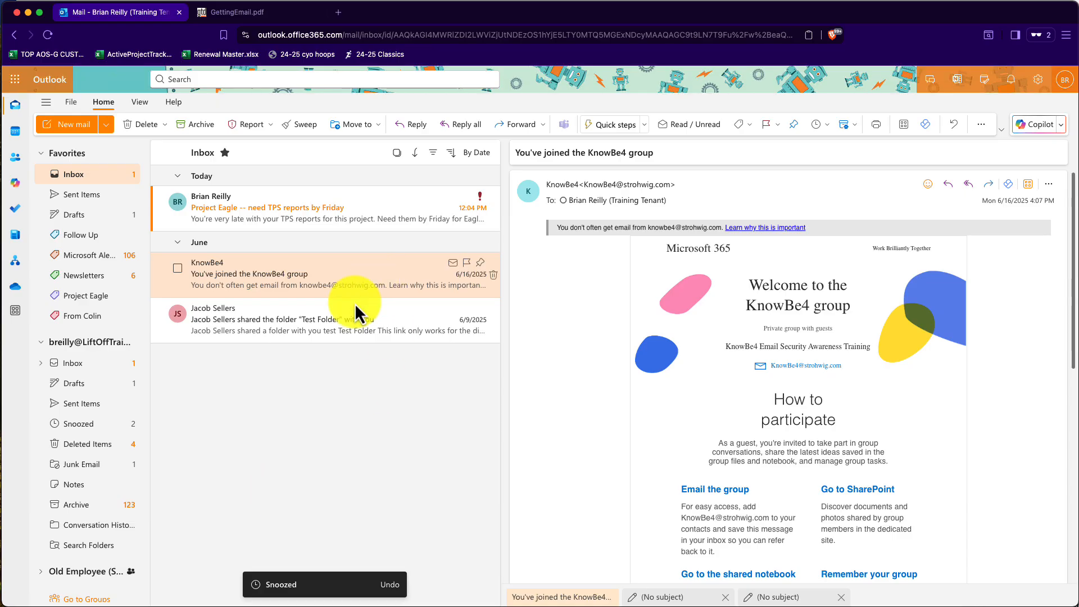
- Read the "Project Eagle -- need TPS reports by Friday" message and check the existing To Do tasks before returning to mail
{"action": "left_click", "coordinate": [248, 214]}
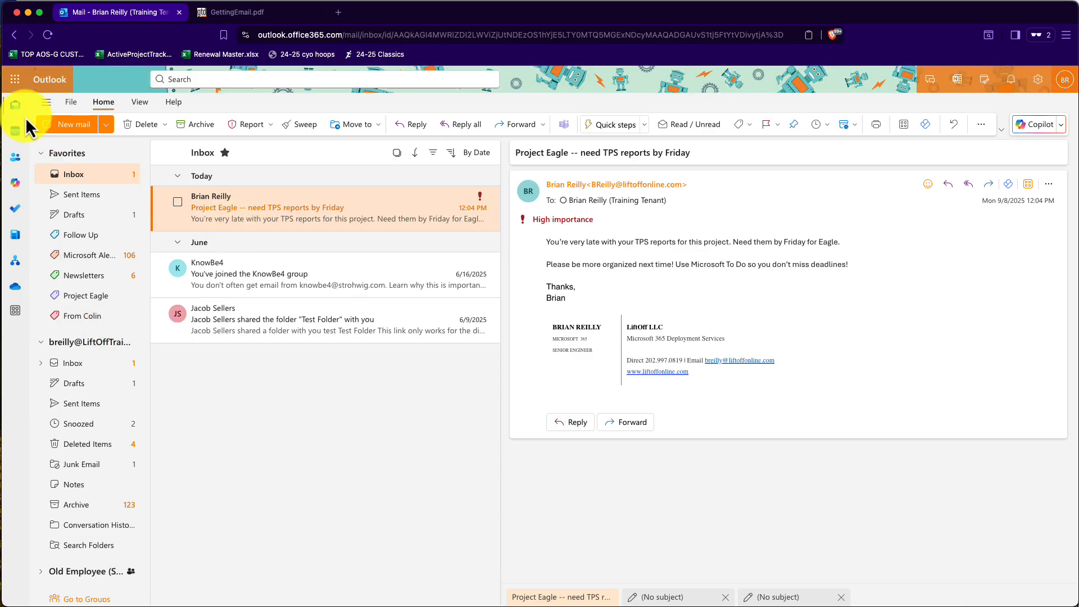
{"action": "left_click", "coordinate": [17, 208]}
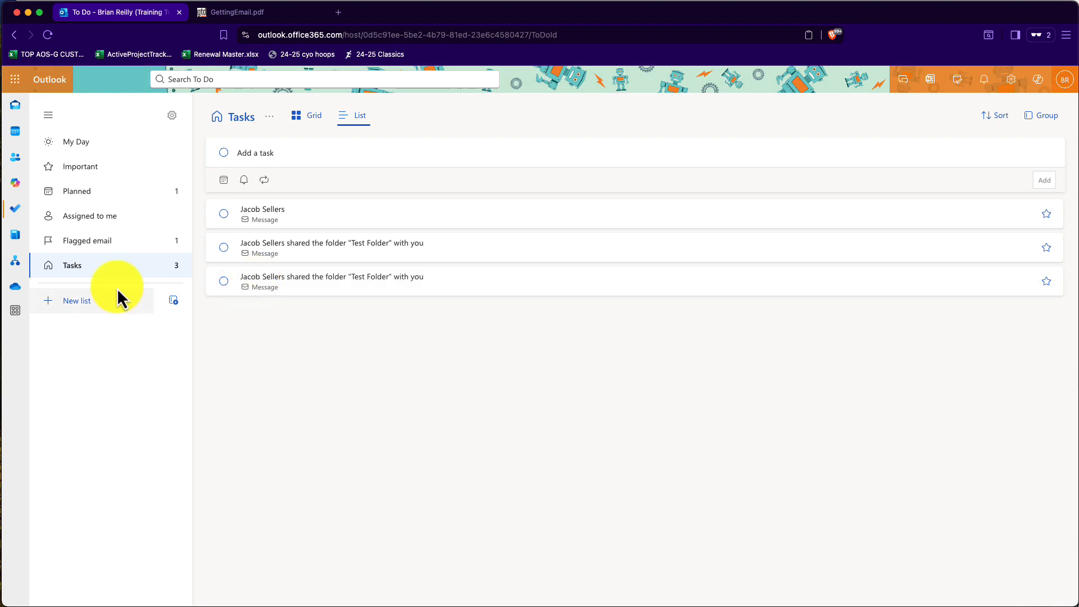
{"action": "left_click", "coordinate": [15, 105]}
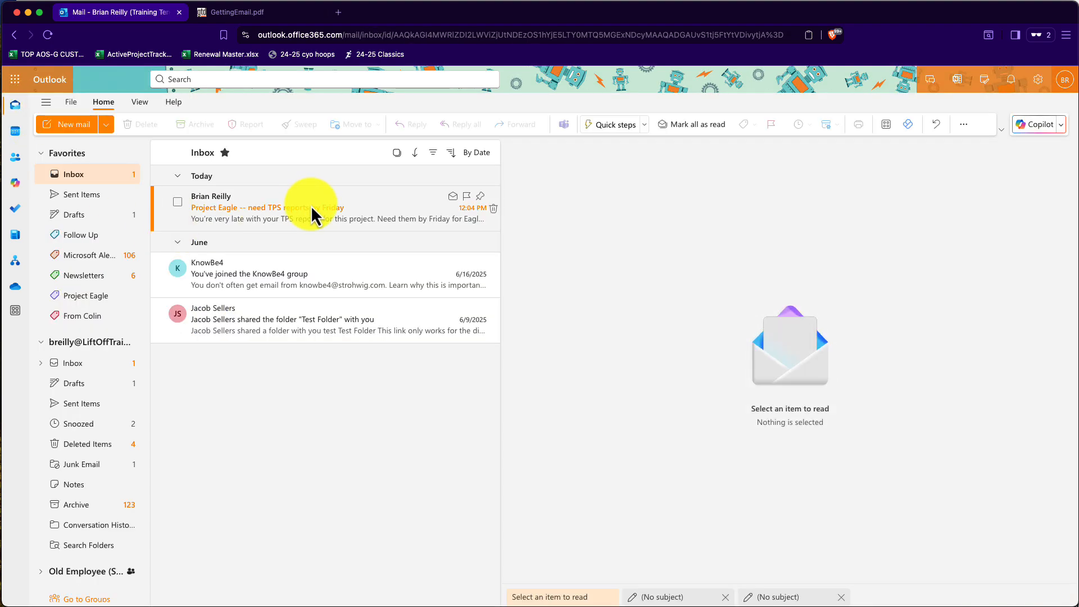
- Add the Project Eagle message to To Do from the inbox and rename the task "Project Eagle -- TPS REPORTS DUE"
{"action": "left_click", "coordinate": [985, 83]}
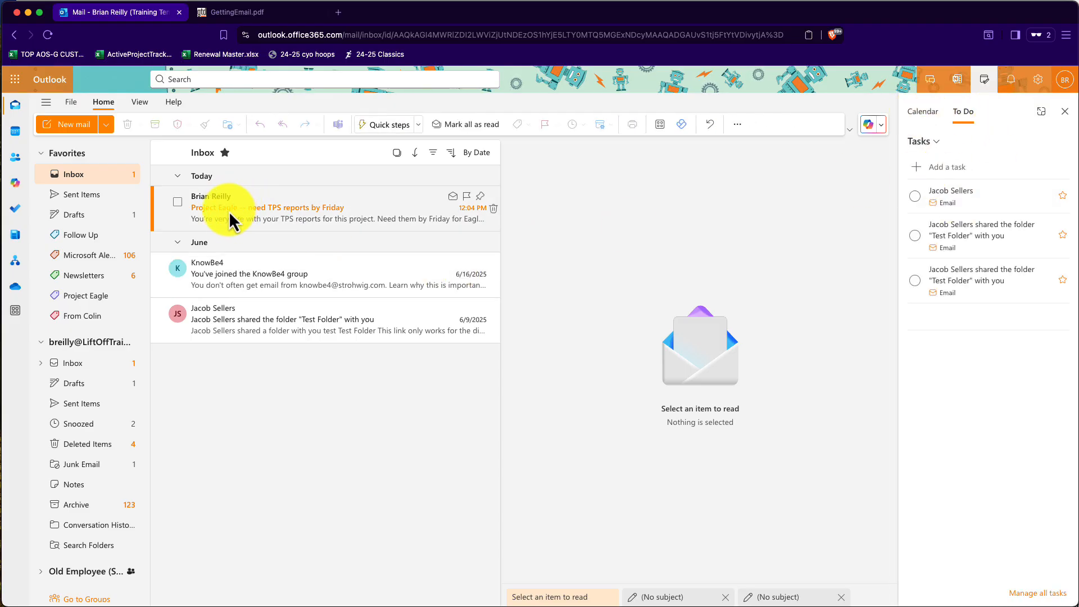
{"action": "left_click_drag", "start_coordinate": [227, 212], "coordinate": [959, 291]}
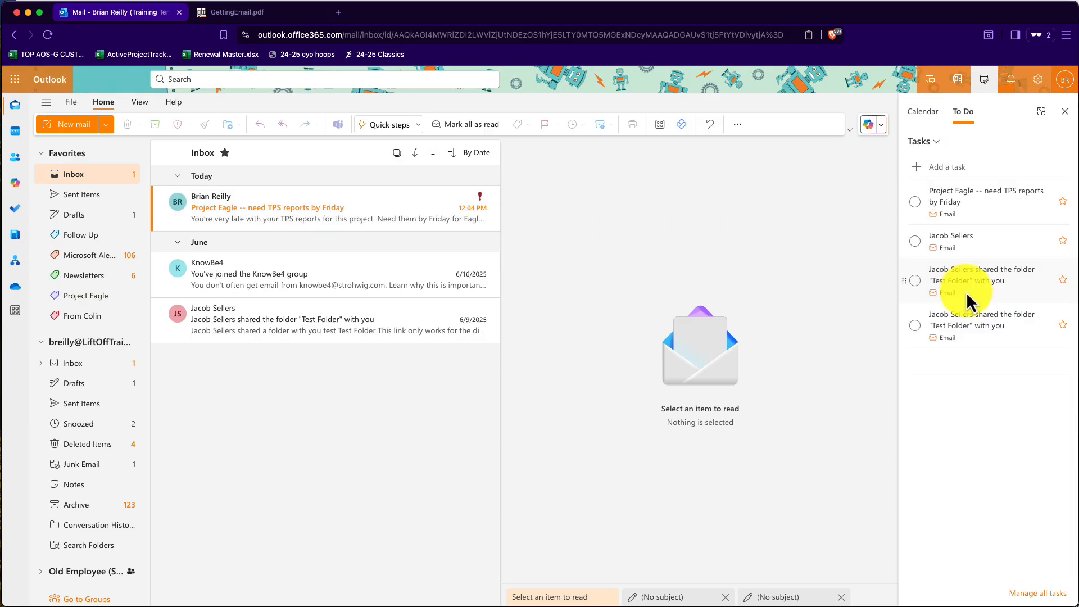
{"action": "left_click", "coordinate": [958, 198]}
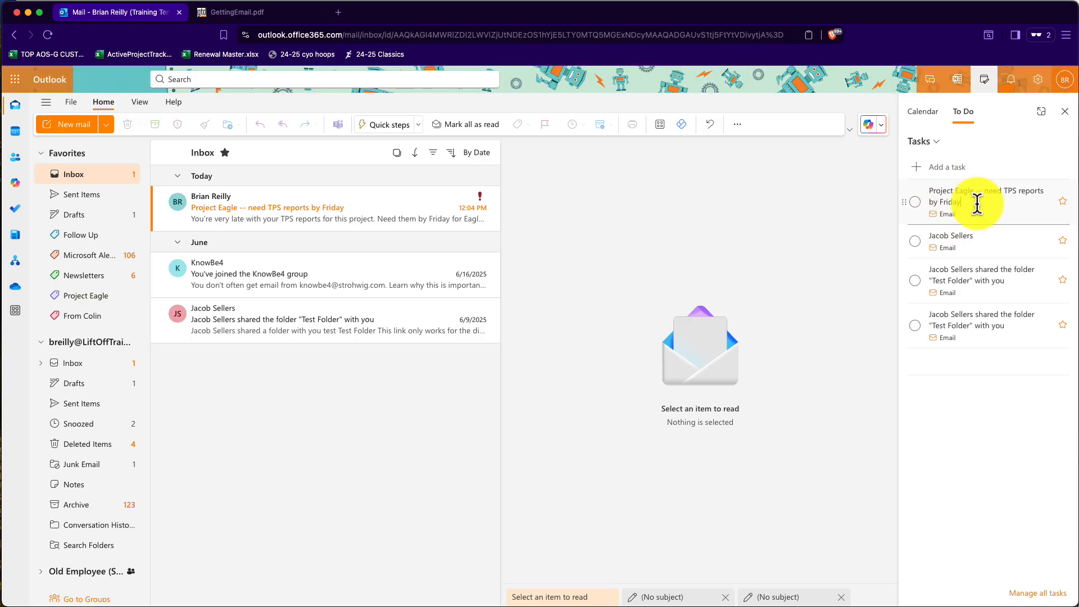
{"action": "key", "text": "BackSpace"}
{"action": "key", "text": "BackSpace"}
{"action": "key", "text": "BackSpace"}
{"action": "key", "text": "BackSpace"}
{"action": "key", "text": "BackSpace"}
{"action": "key", "text": "BackSpace"}
{"action": "key", "text": "BackSpace"}
{"action": "key", "text": "BackSpace"}
{"action": "key", "text": "BackSpace"}
{"action": "key", "text": "BackSpace"}
{"action": "key", "text": "BackSpace"}
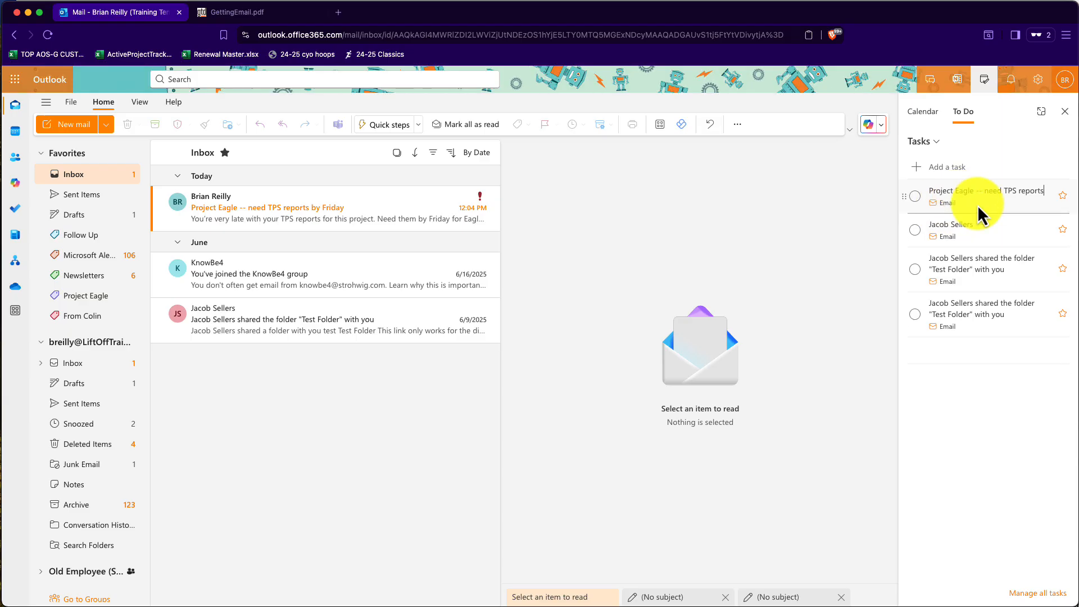
{"action": "key", "text": "BackSpace"}
{"action": "key", "text": "BackSpace"}
{"action": "key", "text": "BackSpace"}
{"action": "key", "text": "BackSpace"}
{"action": "key", "text": "BackSpace"}
{"action": "key", "text": "BackSpace"}
{"action": "key", "text": "BackSpace"}
{"action": "key", "text": "BackSpace"}
{"action": "key", "text": "BackSpace"}
{"action": "key", "text": "BackSpace"}
{"action": "type", "text": "TPS RP"}
{"action": "type", "text": "RTS DUE"}
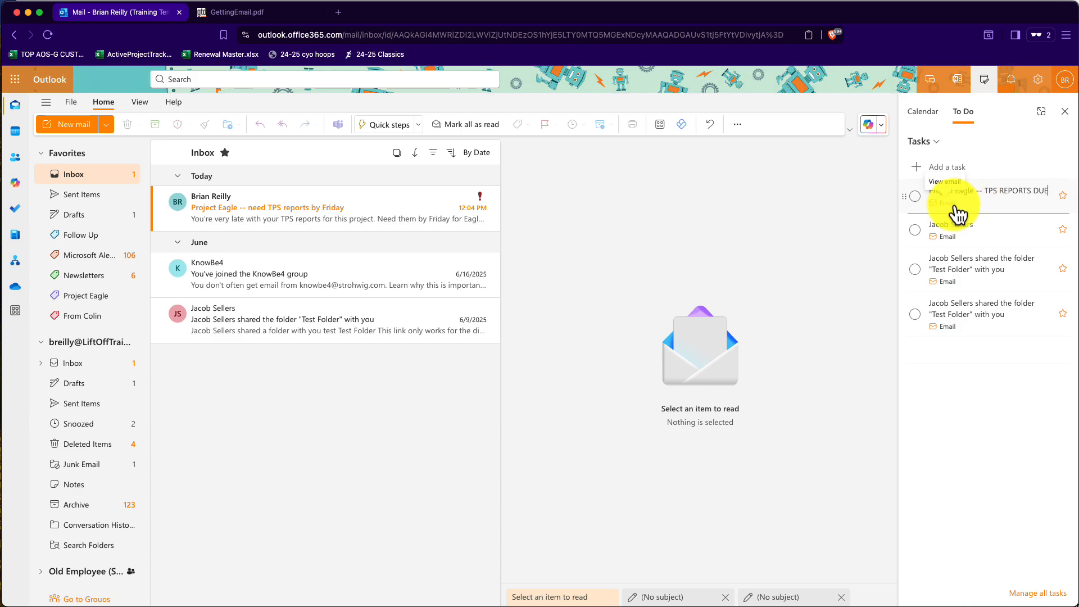
- View the email linked to the Project Eagle task in its own window, and close it along with the To Do pane
{"action": "left_click", "coordinate": [951, 208]}
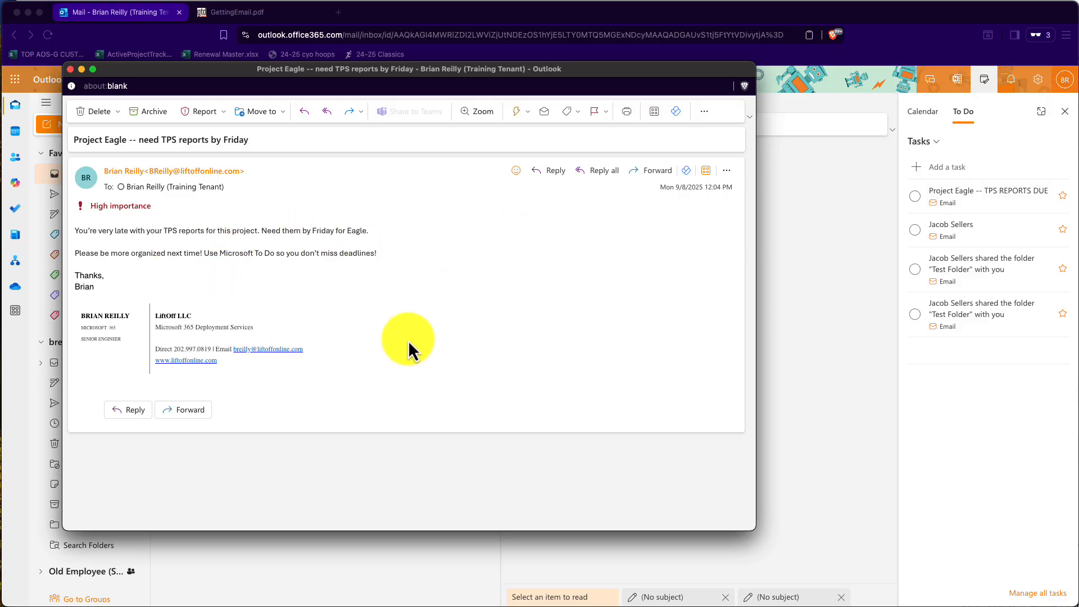
{"action": "left_click", "coordinate": [71, 69]}
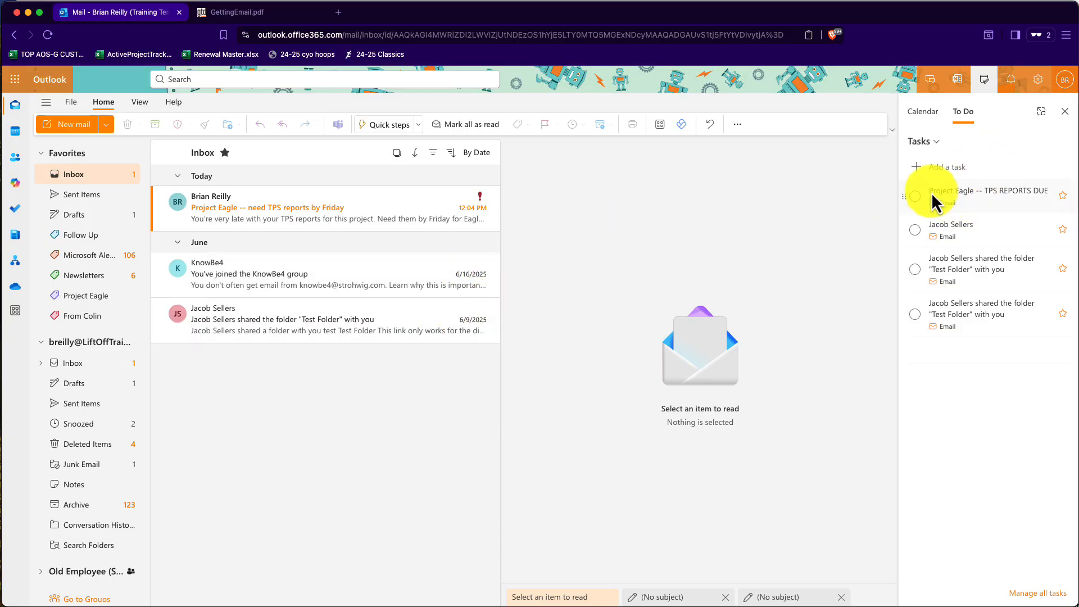
{"action": "left_click", "coordinate": [1065, 111]}
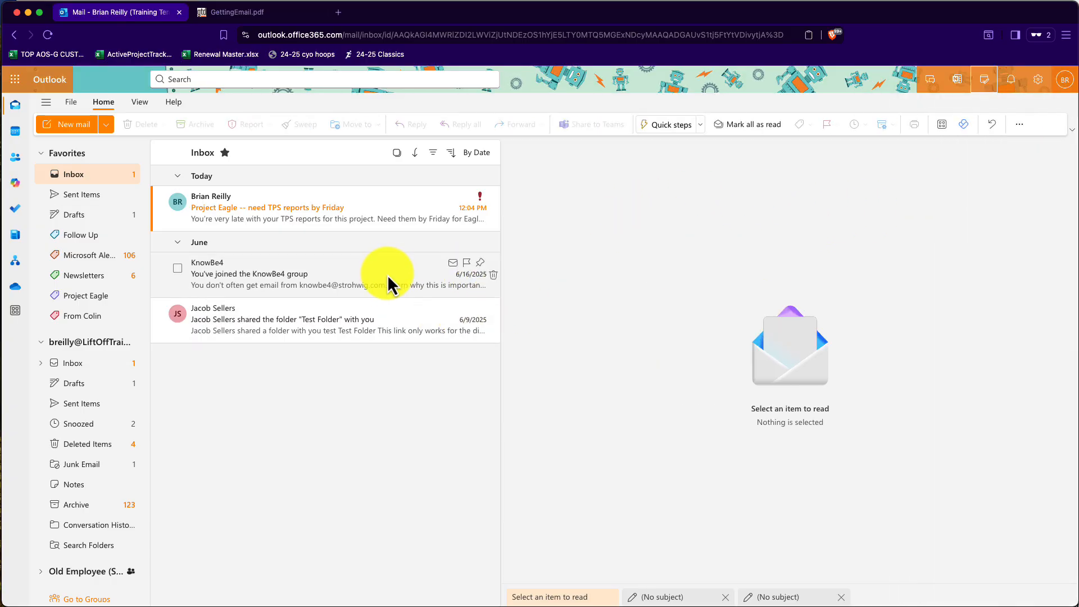
- Categorize the "Project Eagle -- need TPS reports by Friday" message as Project Eagle and archive it
{"action": "right_click", "coordinate": [304, 211]}
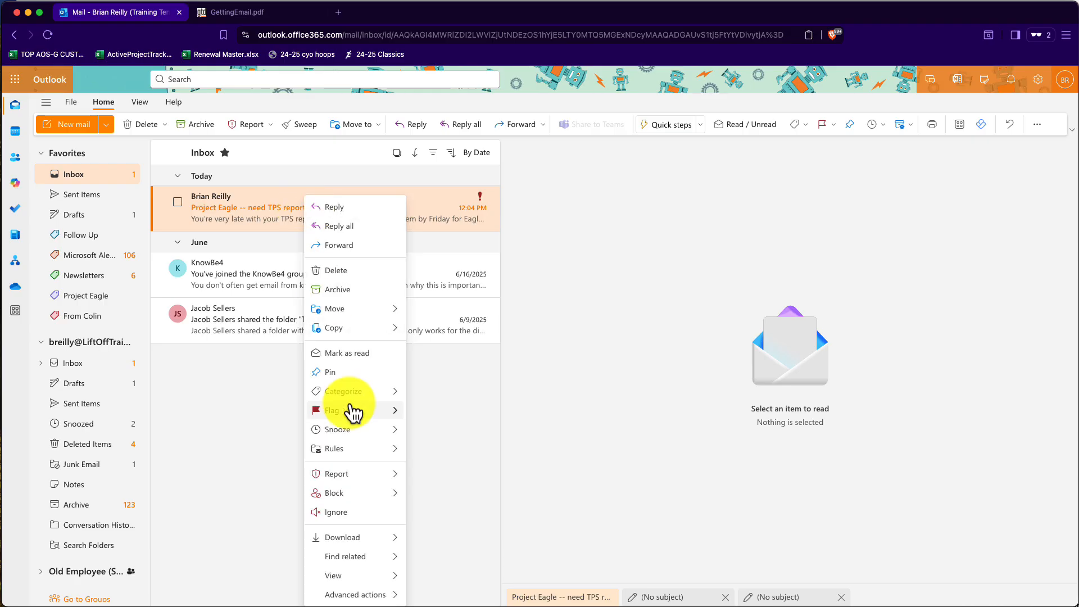
{"action": "mouse_move", "coordinate": [356, 392]}
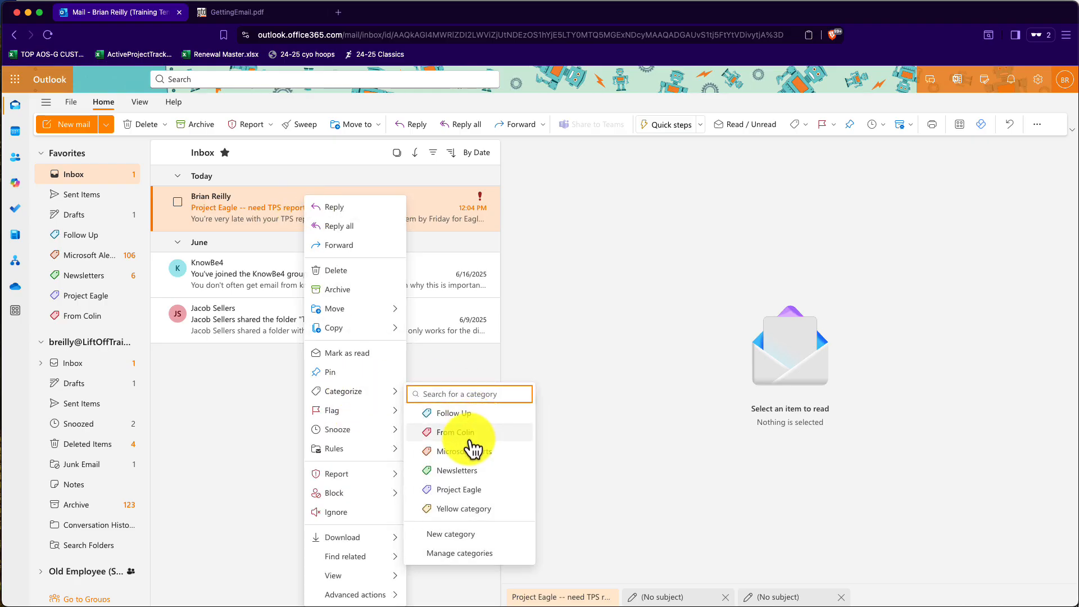
{"action": "left_click", "coordinate": [456, 490]}
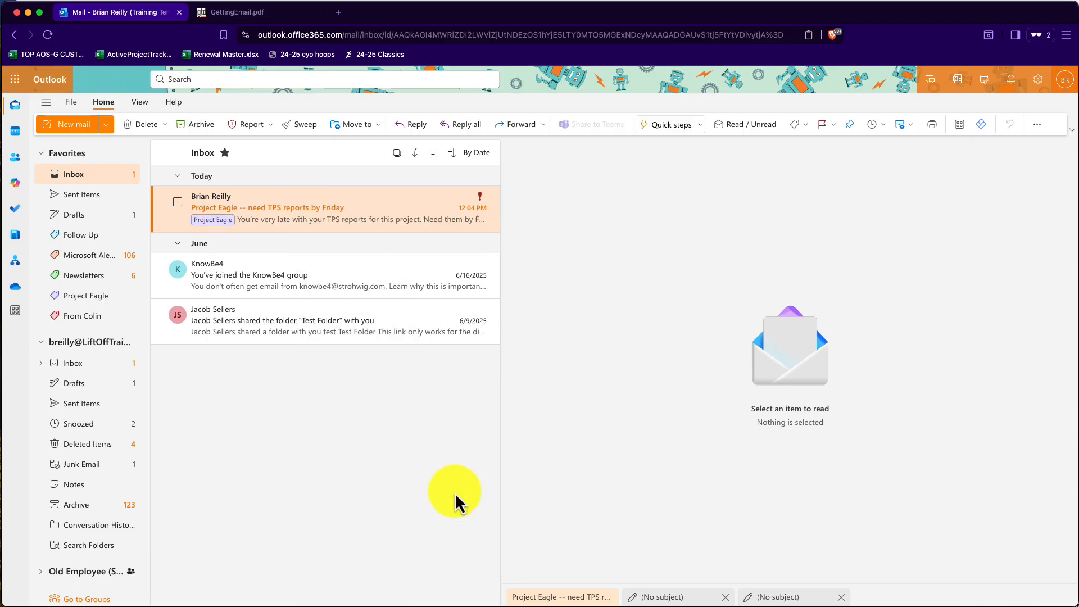
{"action": "right_click", "coordinate": [283, 209]}
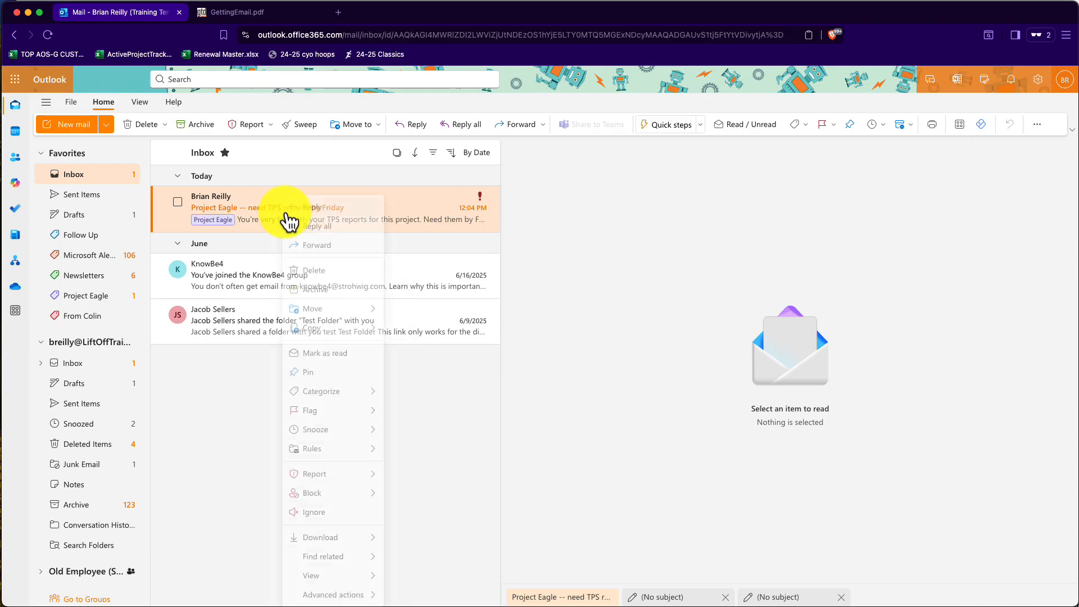
{"action": "left_click", "coordinate": [315, 289]}
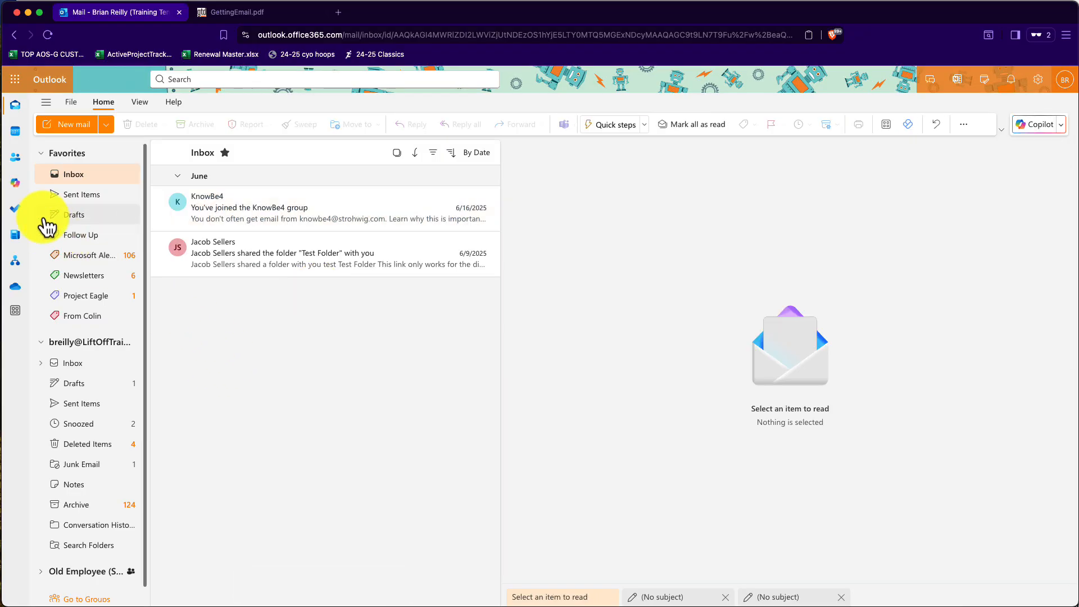
- Open the "Project Eagle -- TPS REPORTS DUE" task's details in To Do and review the attached message text
{"action": "left_click", "coordinate": [17, 209]}
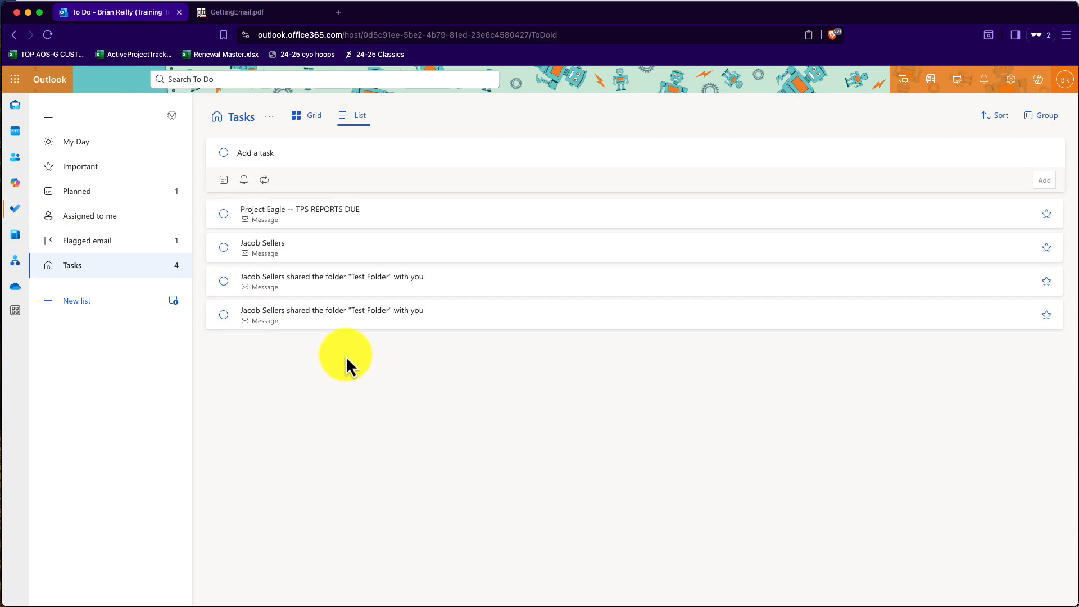
{"action": "left_click", "coordinate": [297, 225]}
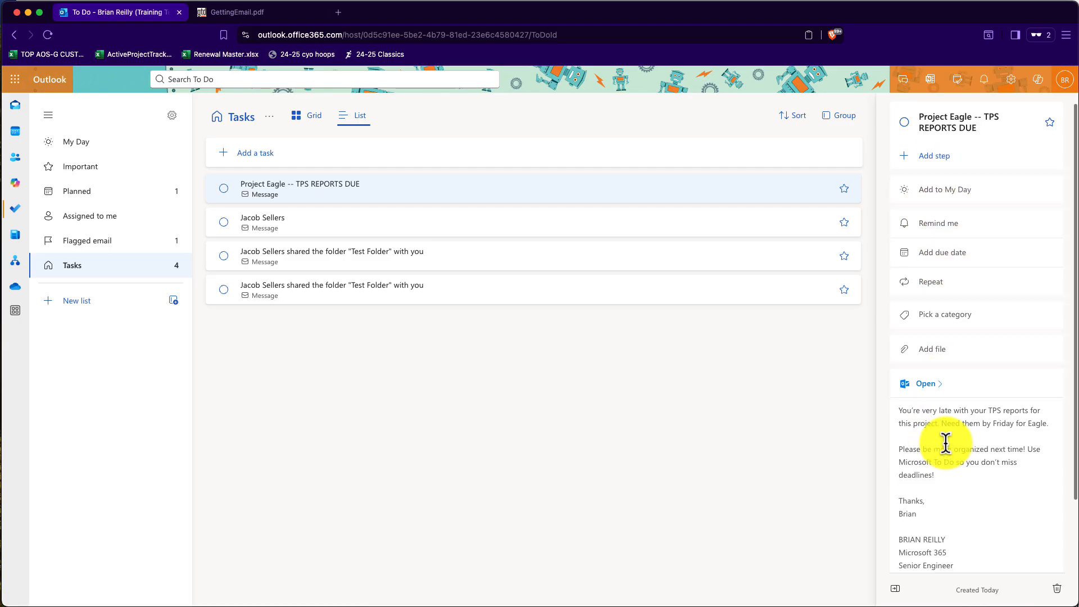
{"action": "left_click_drag", "start_coordinate": [898, 409], "coordinate": [965, 469]}
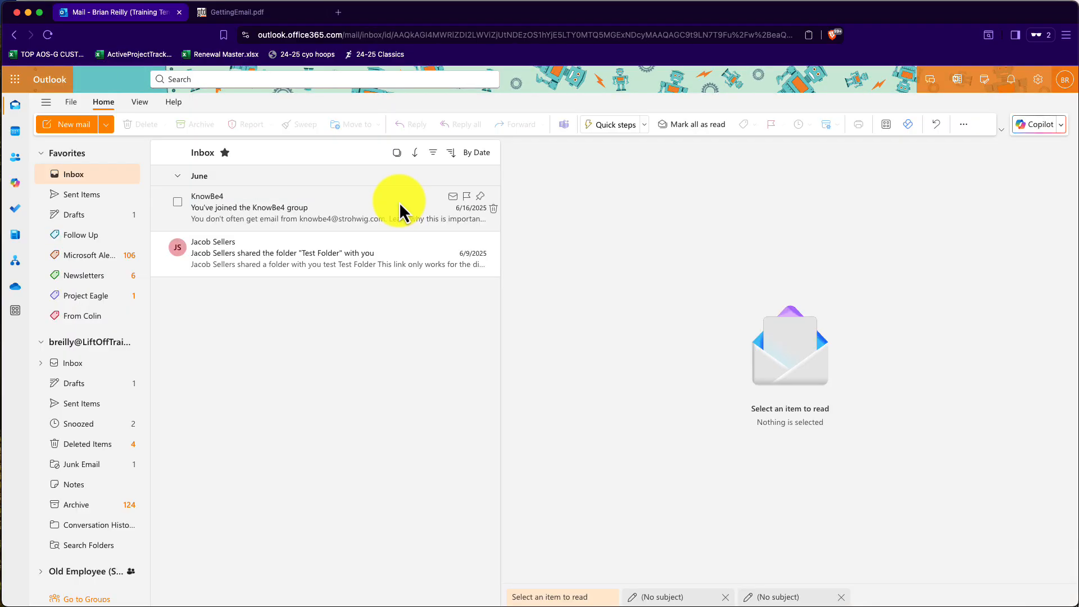
- Flag the "You've joined the KnowBe4 group" message in the inbox and view the Flagged email list in To Do
{"action": "left_click", "coordinate": [466, 196]}
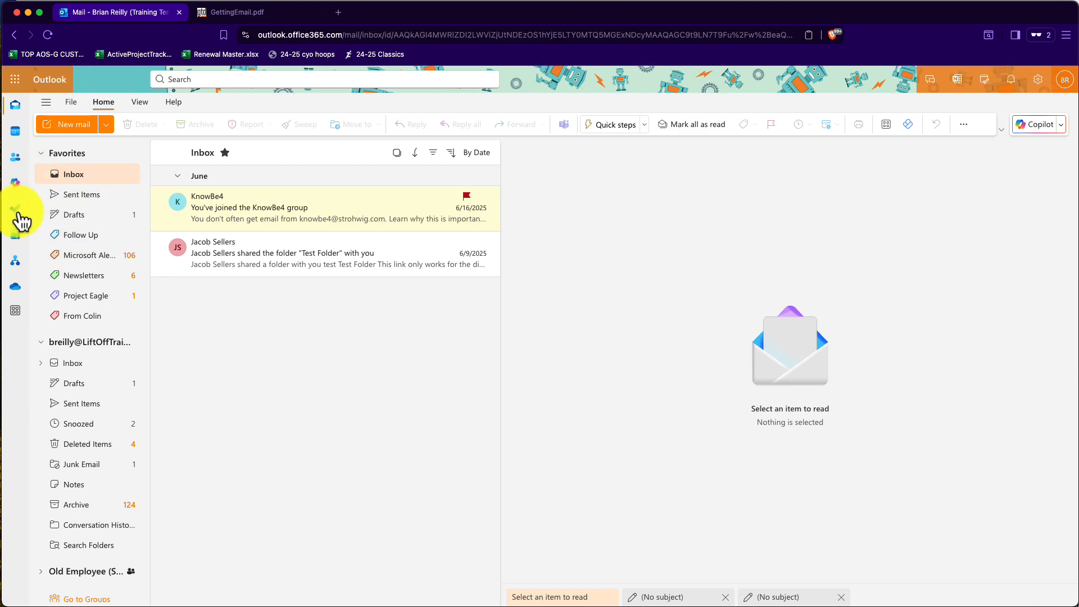
{"action": "left_click", "coordinate": [17, 209]}
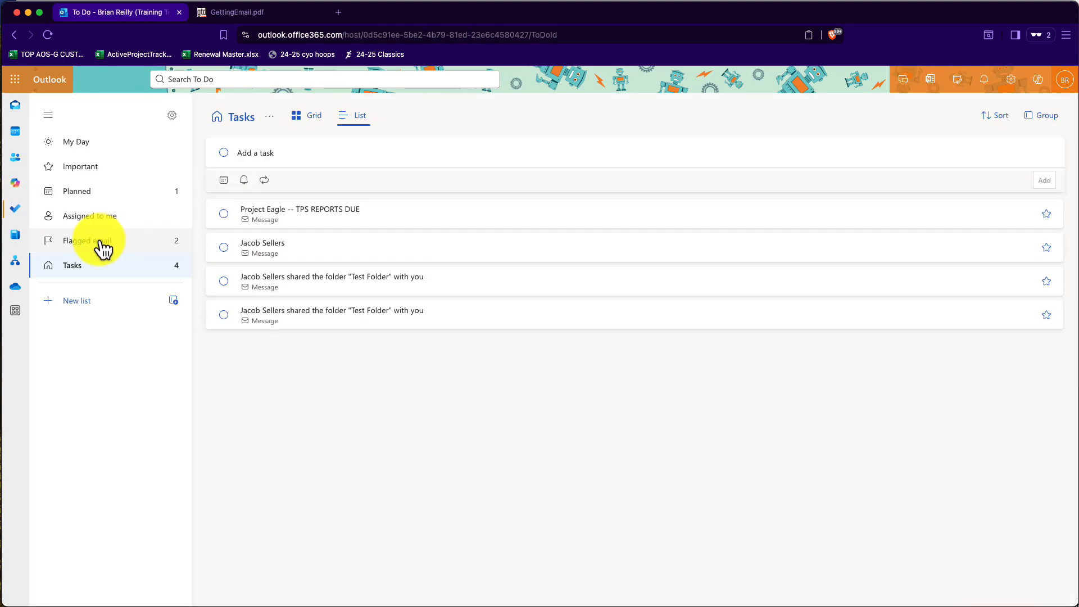
{"action": "left_click", "coordinate": [104, 247]}
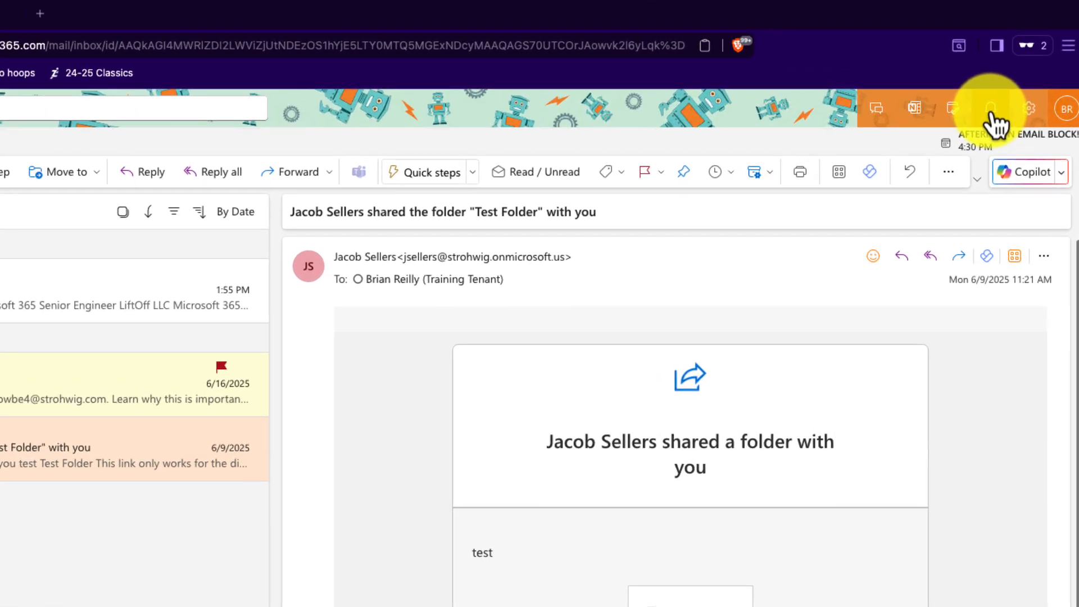
- Turn off Notifications in Outlook in the general notification settings and save the change
{"action": "left_click", "coordinate": [990, 111]}
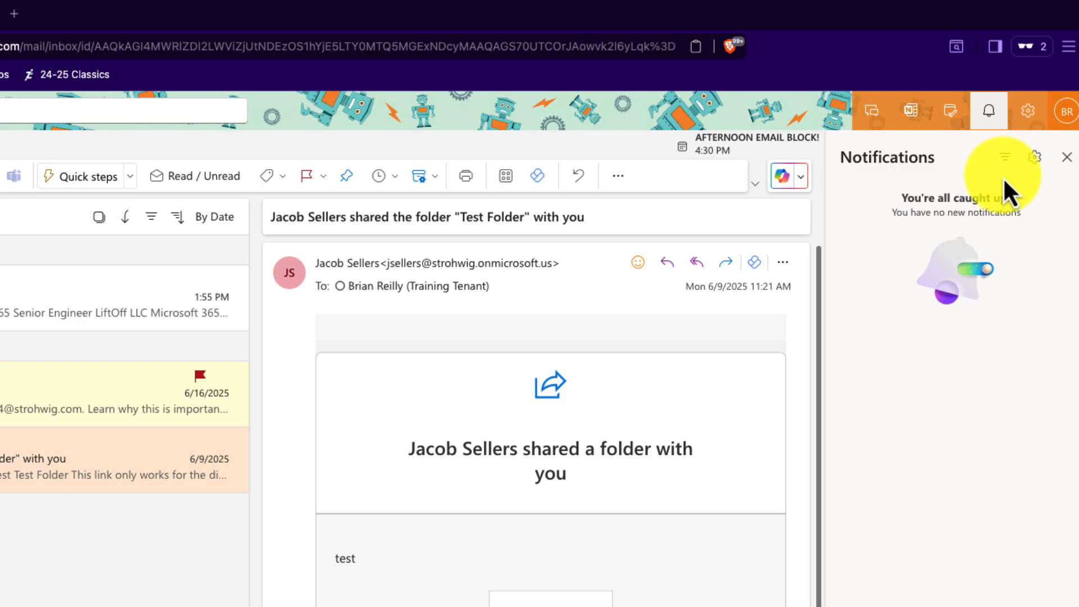
{"action": "left_click", "coordinate": [1034, 158]}
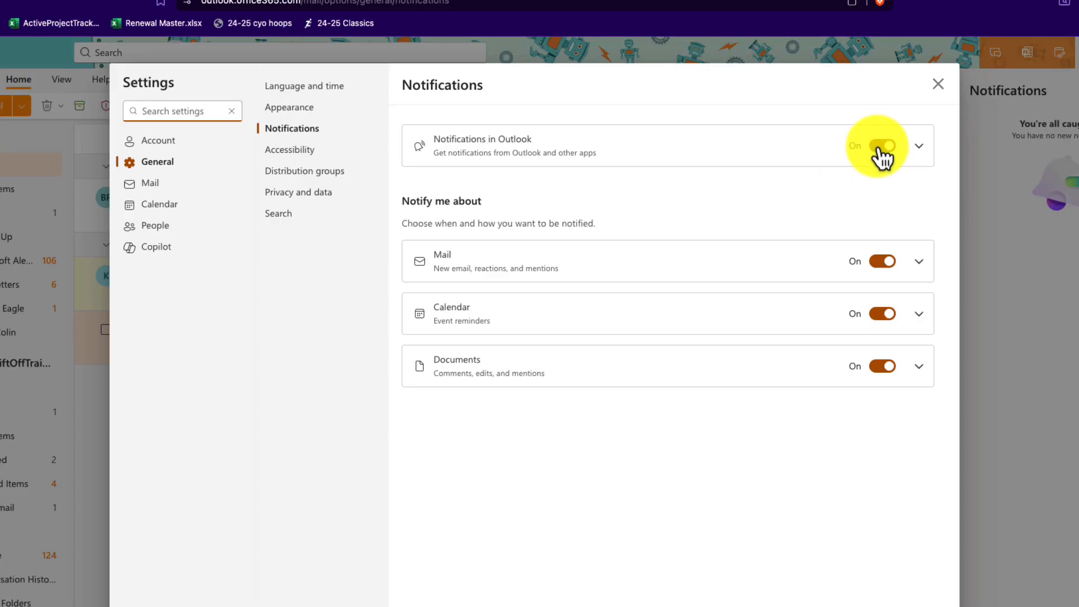
{"action": "left_click", "coordinate": [881, 146]}
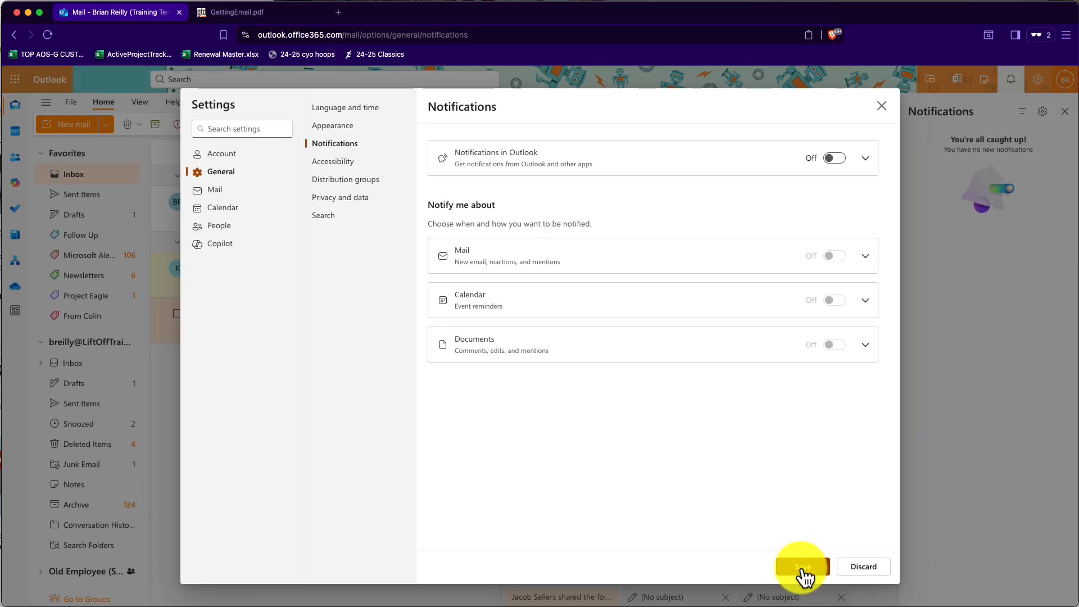
{"action": "left_click", "coordinate": [803, 567]}
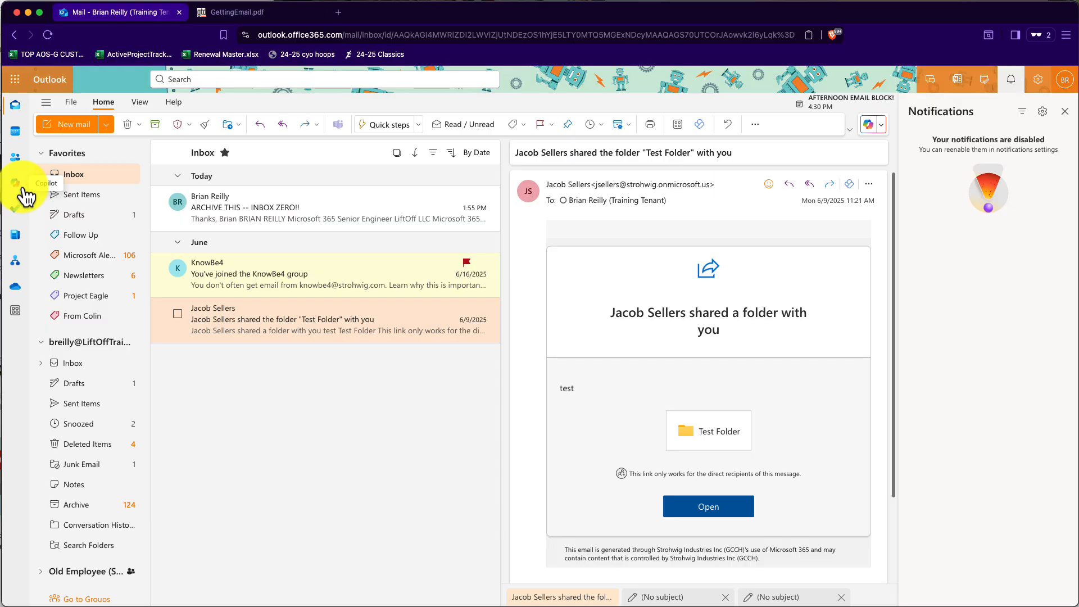
- Review the morning, pre-lunch and afternoon email blocks in the work week calendar
{"action": "left_click", "coordinate": [17, 133]}
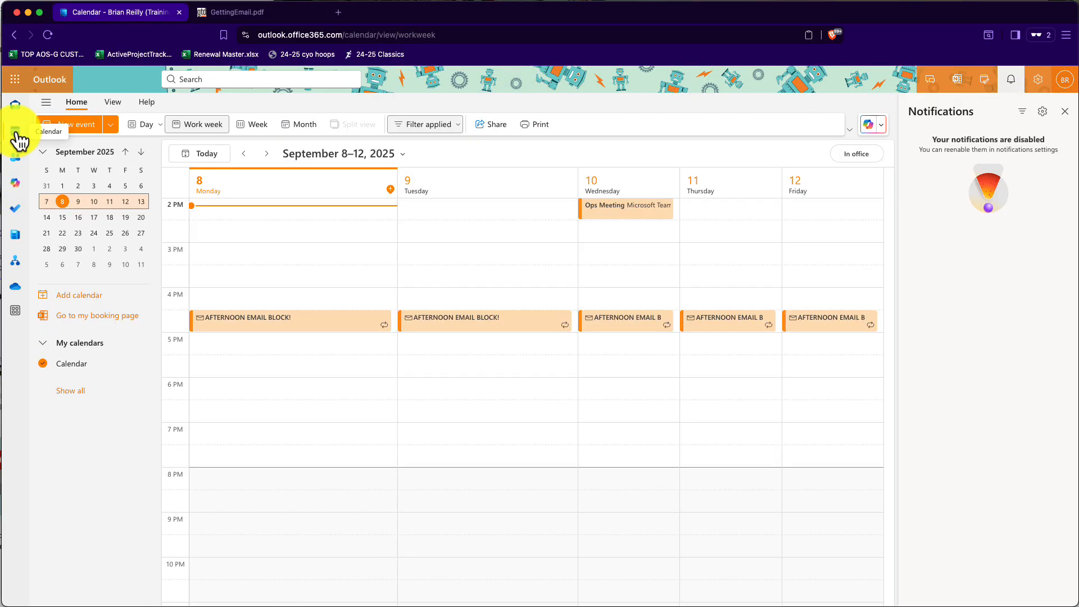
{"action": "scroll", "coordinate": [326, 437], "scroll_direction": "up", "scroll_amount": 3}
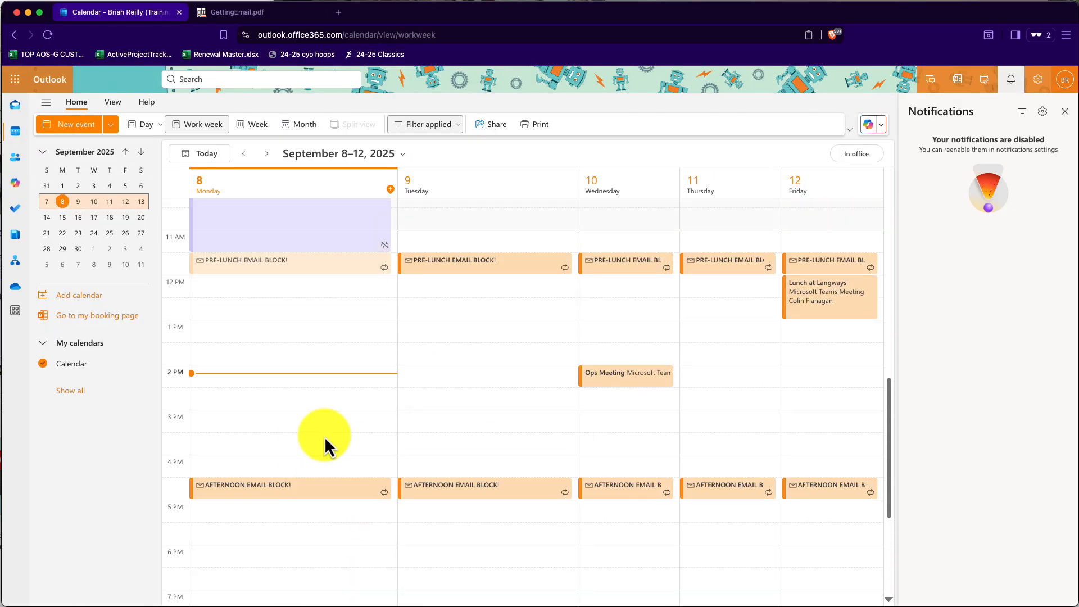
{"action": "scroll", "coordinate": [325, 436], "scroll_direction": "up", "scroll_amount": 2}
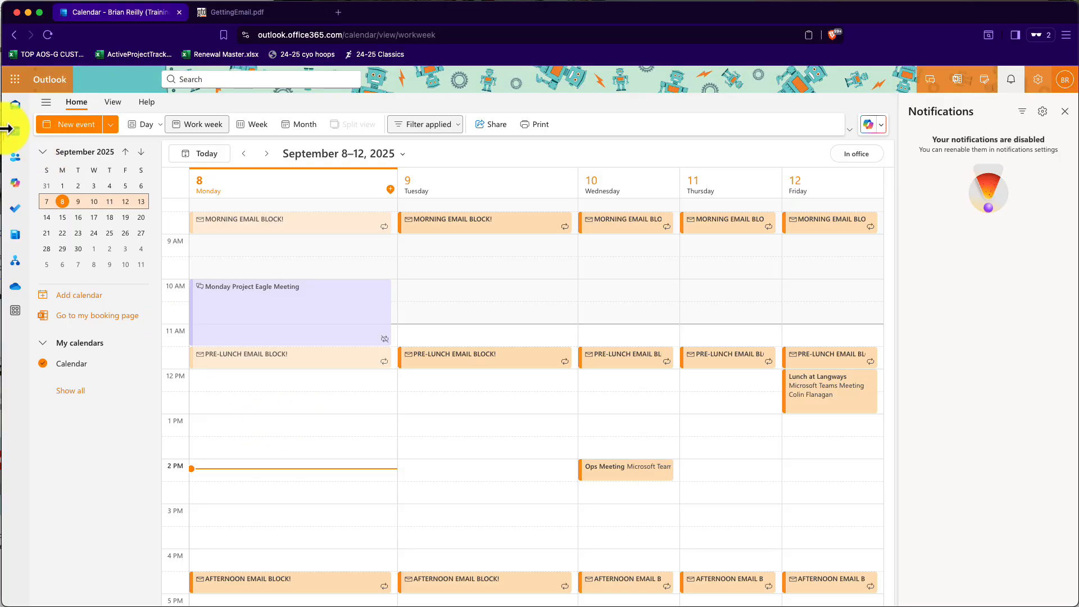
- Return to mail and look through the Follow Up category, the Microsoft Alerts category and the Archive folder
{"action": "left_click", "coordinate": [15, 111]}
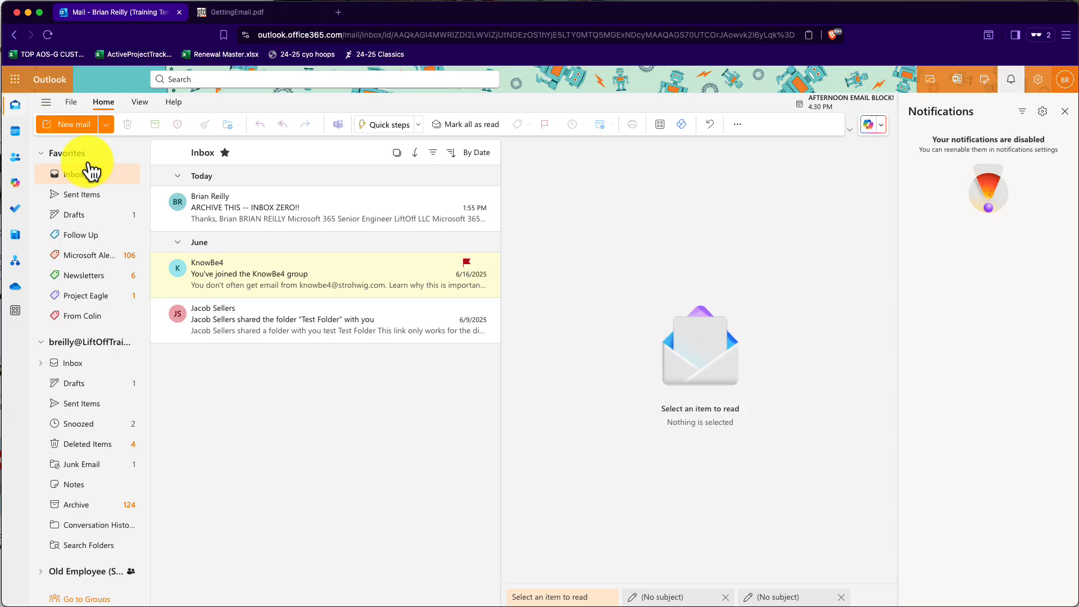
{"action": "left_click", "coordinate": [73, 240]}
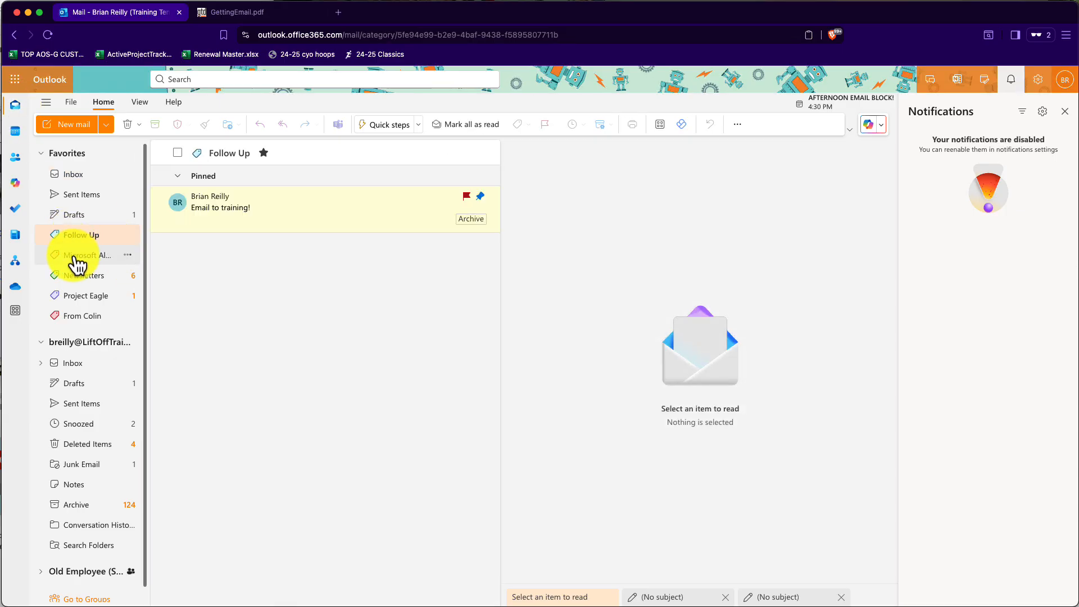
{"action": "left_click", "coordinate": [77, 258]}
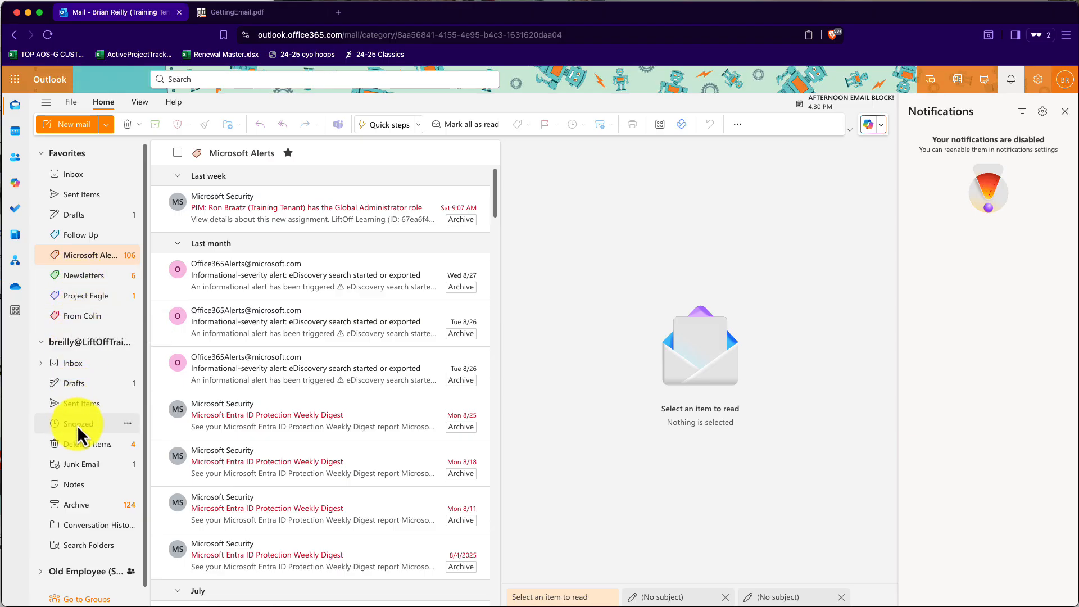
{"action": "left_click", "coordinate": [71, 506]}
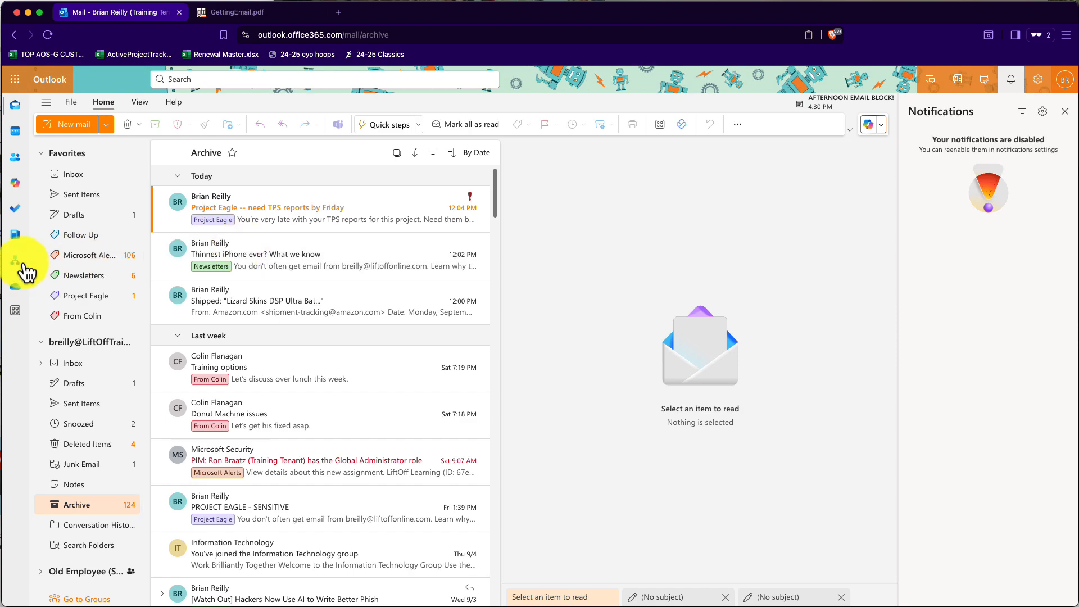
- Check To Do, return to the inbox and open the message sharing the folder "Test Folder"
{"action": "left_click", "coordinate": [15, 209]}
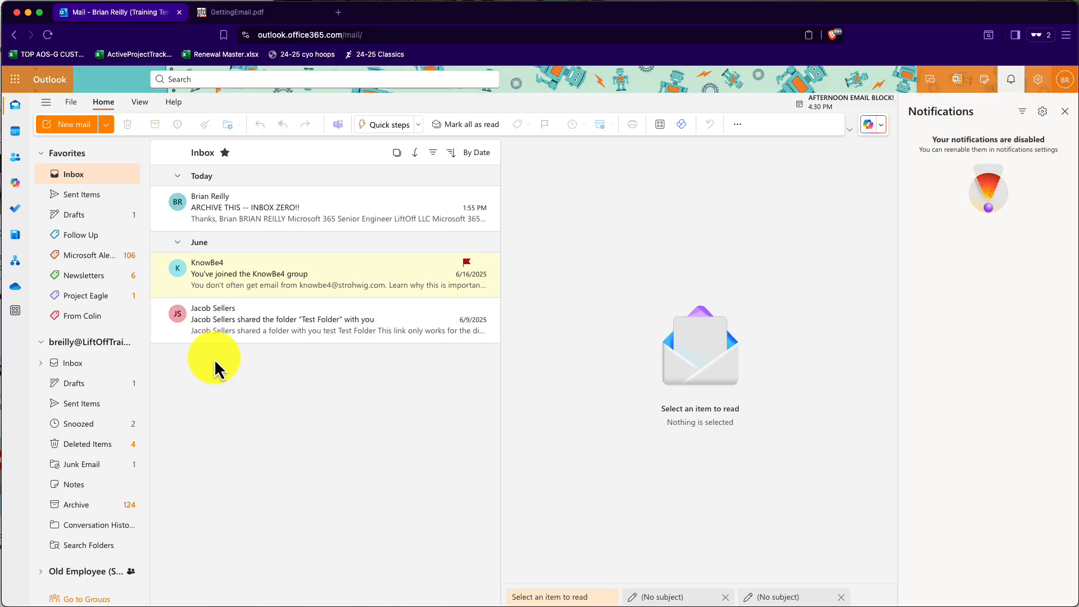
{"action": "left_click", "coordinate": [230, 319]}
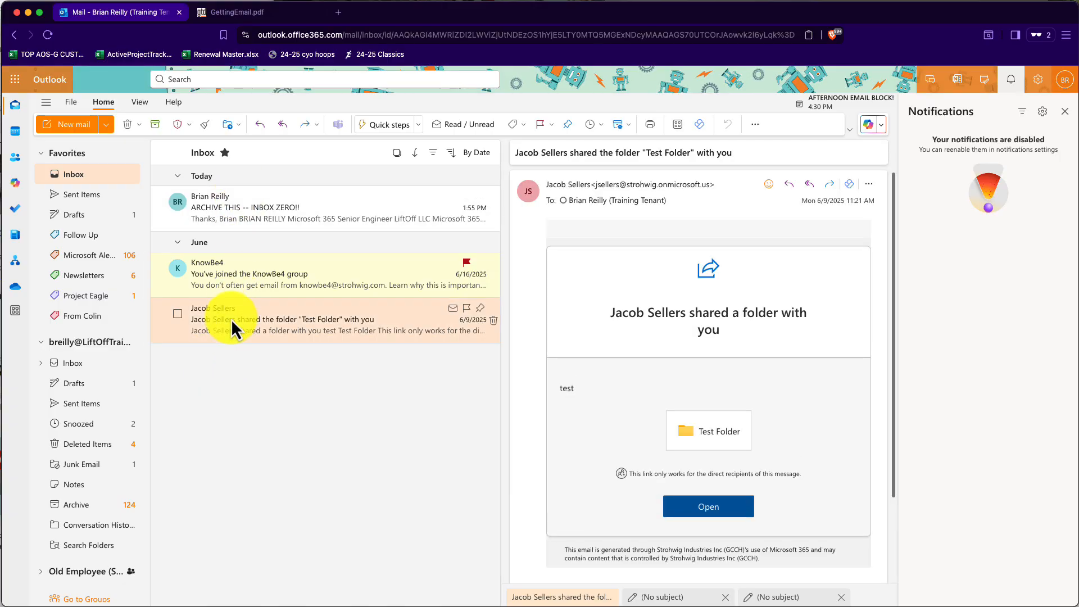
- Archive the message sharing the folder "Test Folder" and the message "You've joined the KnowBe4 group"
{"action": "right_click", "coordinate": [288, 320]}
{"action": "left_click", "coordinate": [326, 290]}
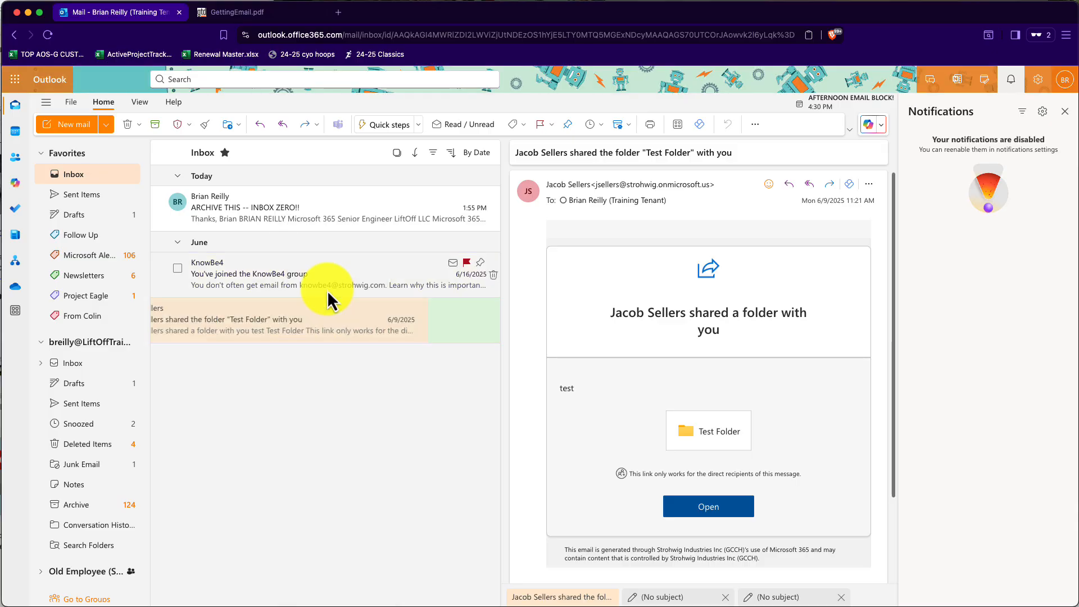
{"action": "right_click", "coordinate": [288, 275]}
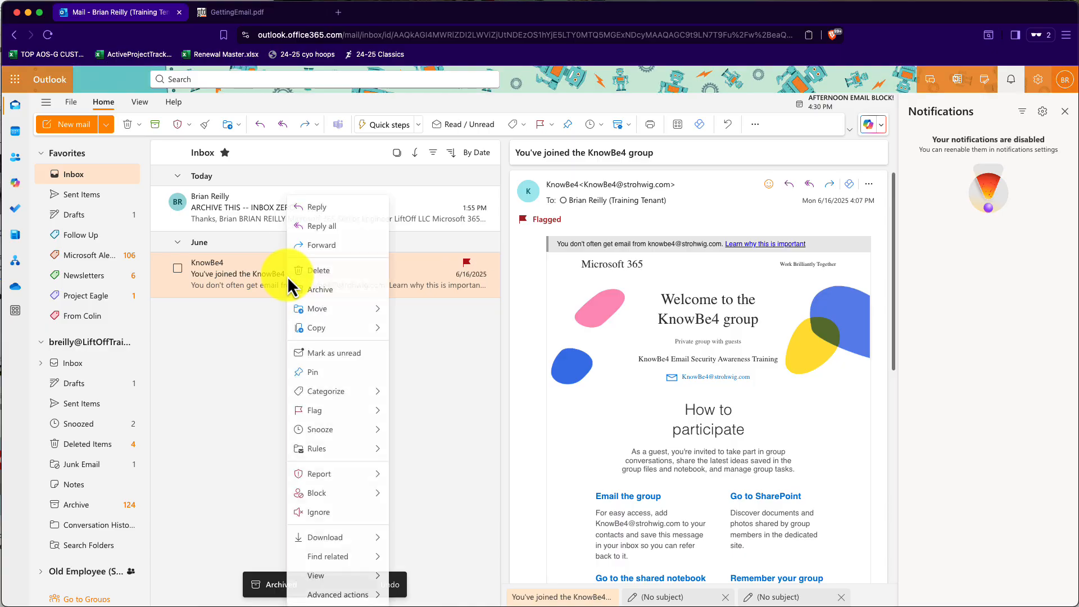
{"action": "left_click", "coordinate": [315, 291]}
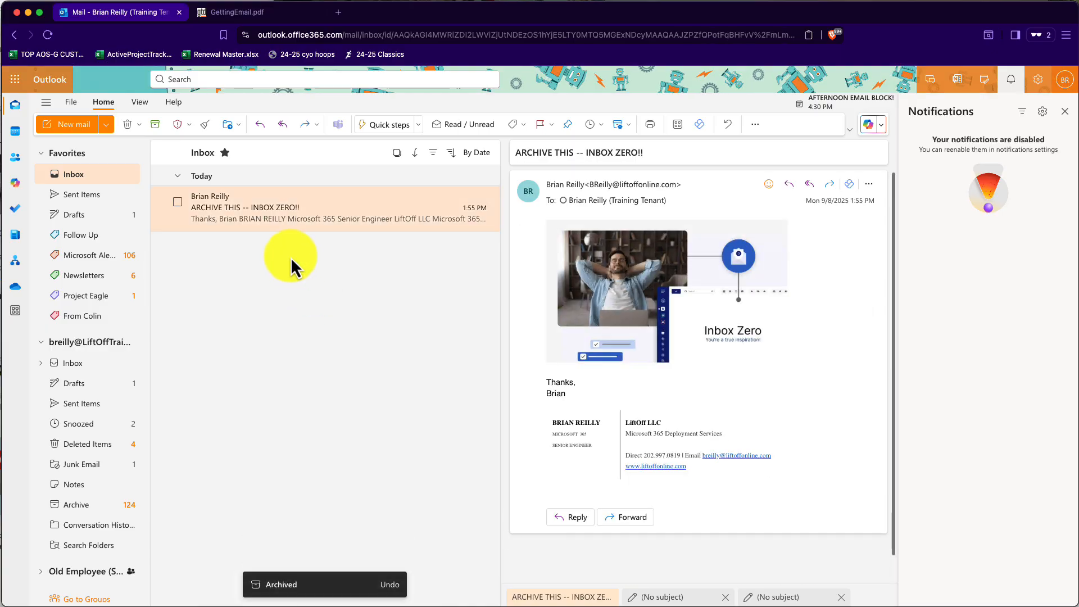
- Open the message "ARCHIVE THIS -- INBOX ZERO!!" in its own window and move it to the Archive folder
{"action": "double_click", "coordinate": [264, 215]}
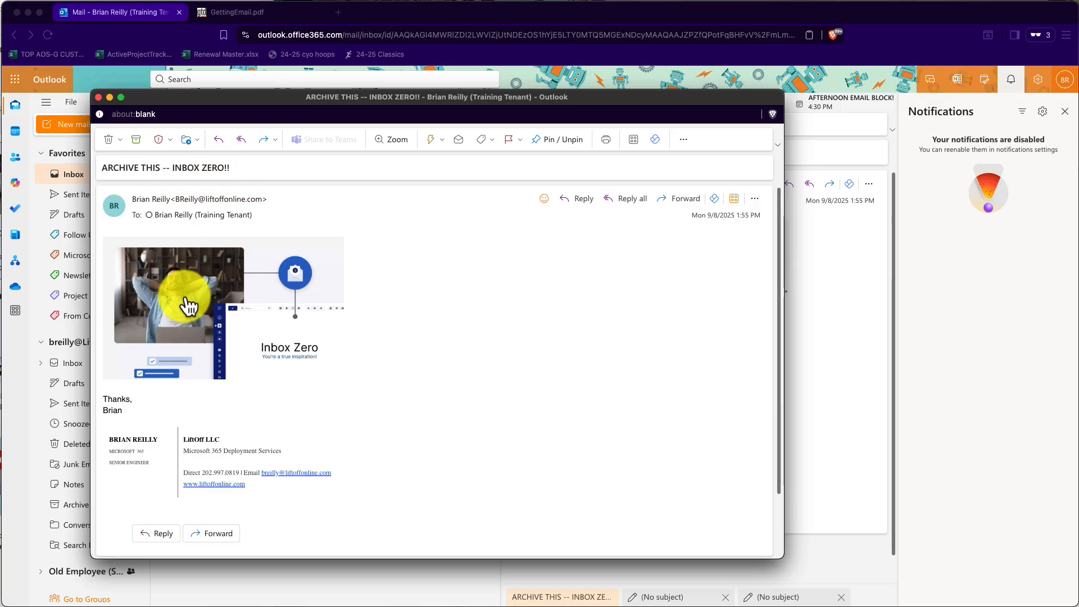
{"action": "left_click", "coordinate": [187, 143]}
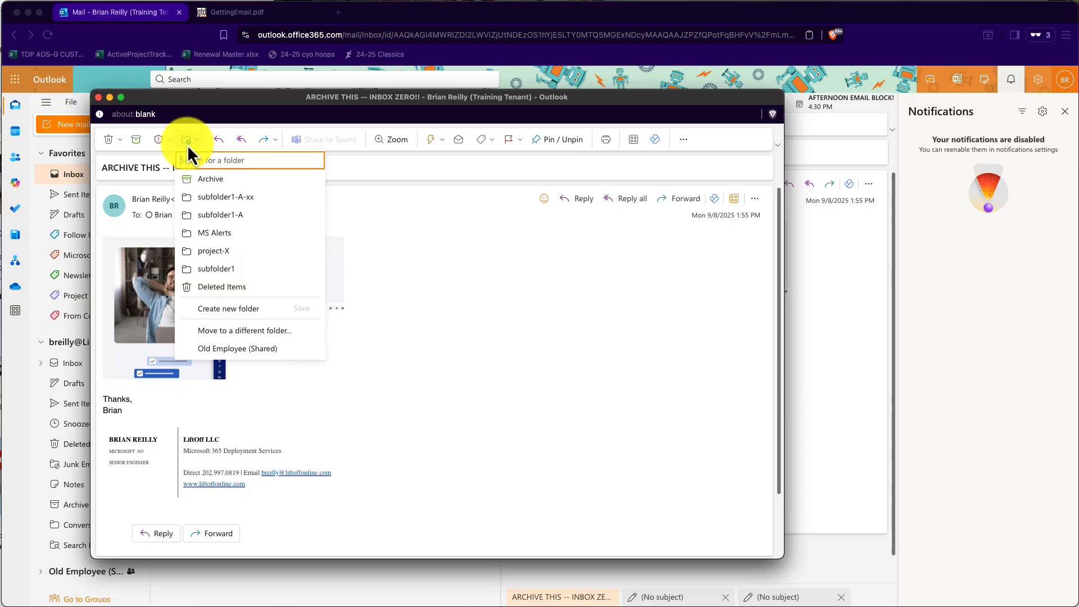
{"action": "left_click", "coordinate": [210, 183]}
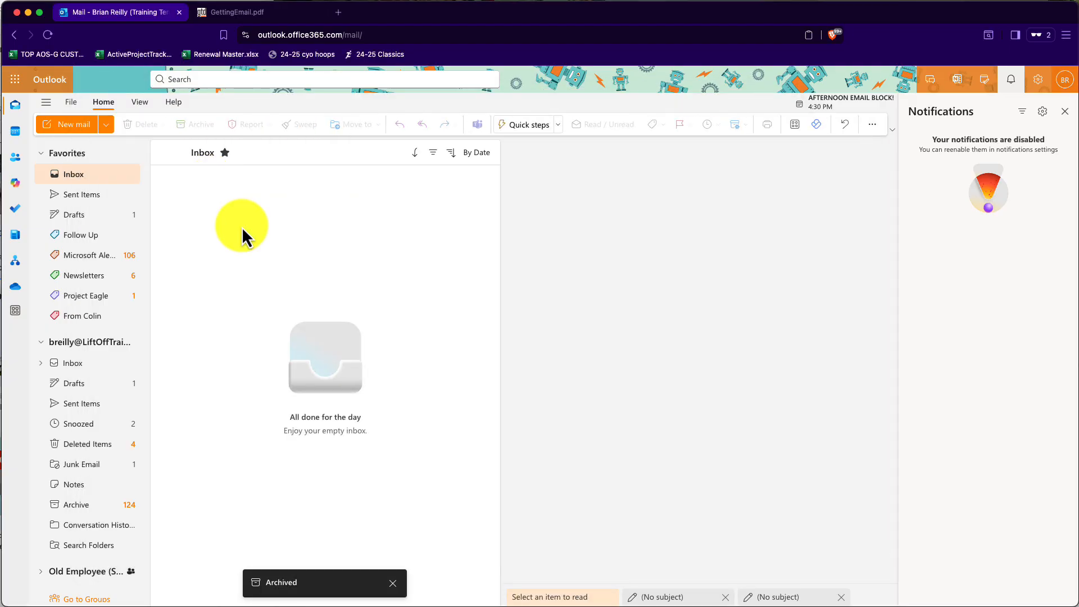